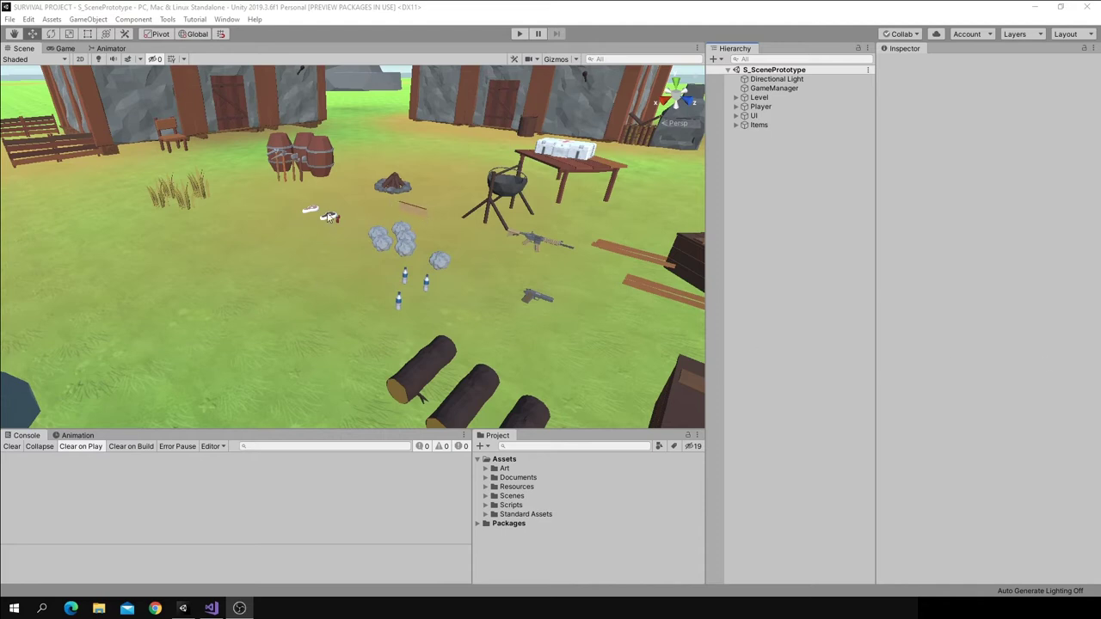
Select the FireWood plank in the scene, frame it and orbit around it
{"action": "left_click", "coordinate": [789, 375]}
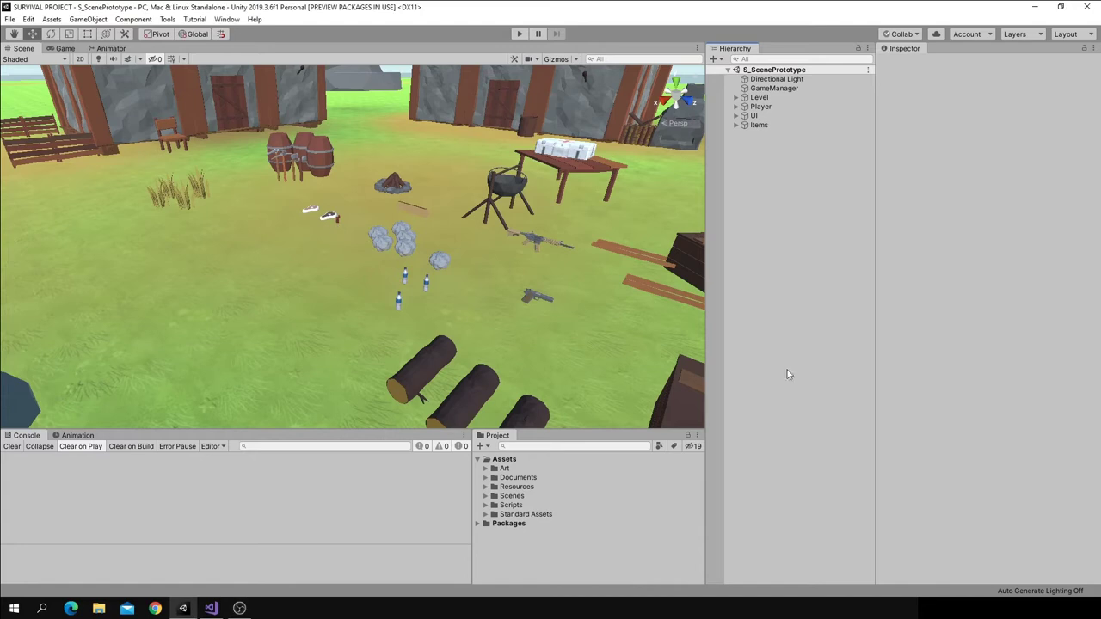
{"action": "left_click", "coordinate": [420, 369]}
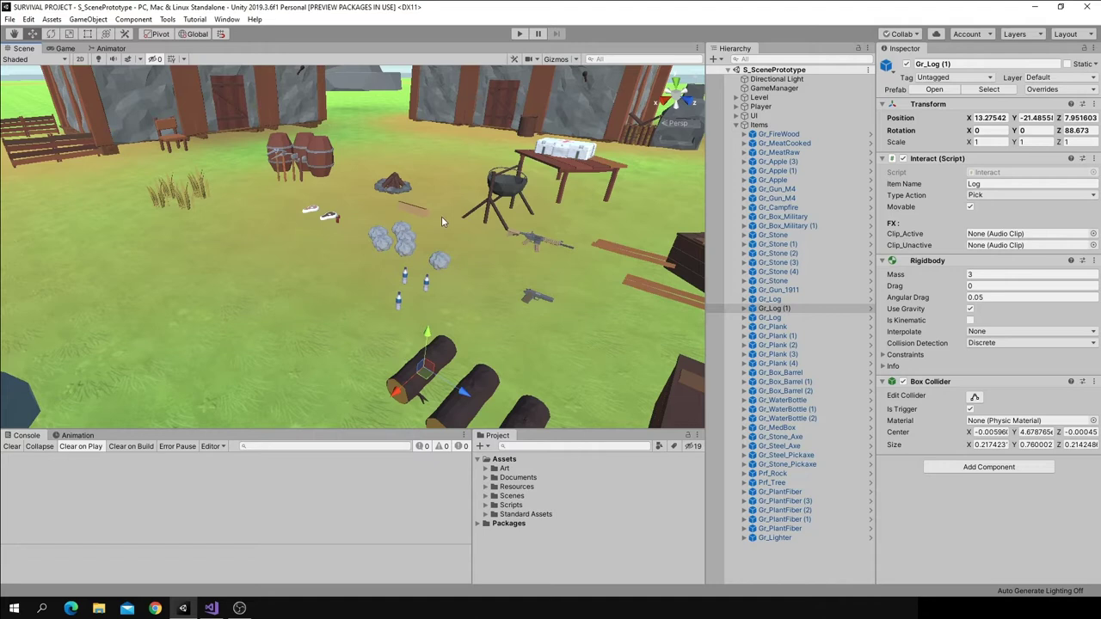
{"action": "left_click", "coordinate": [418, 212]}
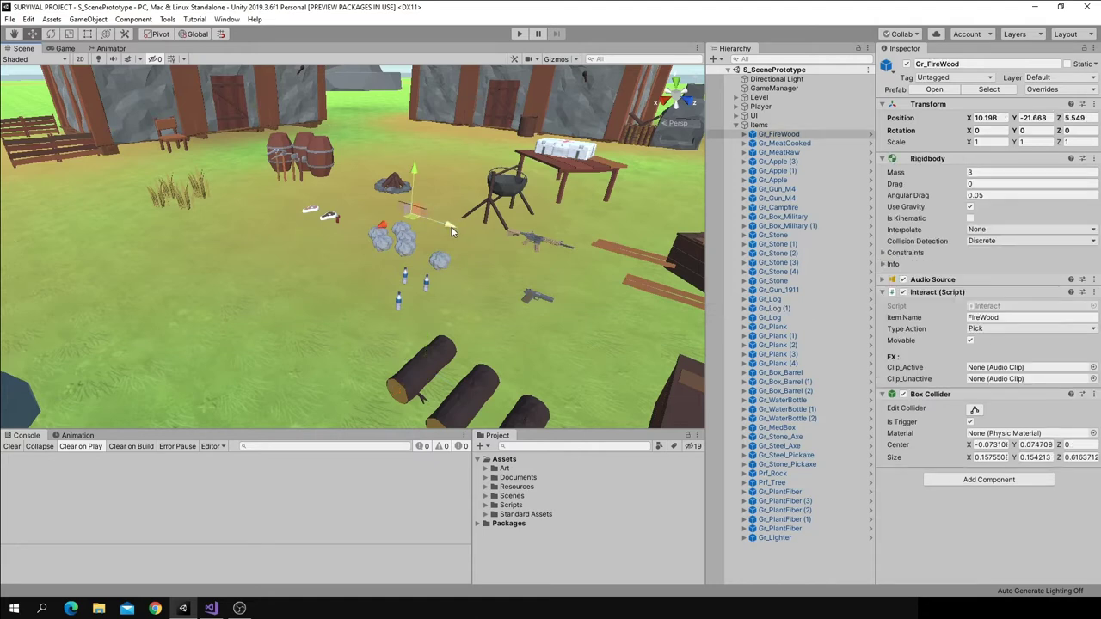
{"action": "key", "text": "f"}
{"action": "left_click_drag", "start_coordinate": [447, 251], "coordinate": [300, 297], "text": "alt"}
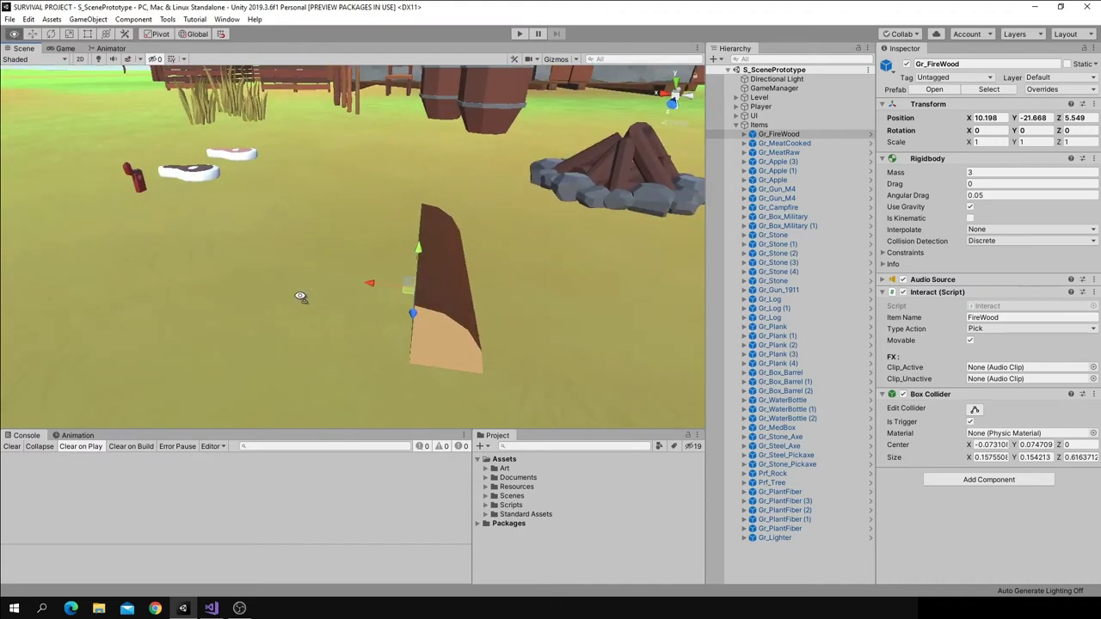
Expand Assets > _Resources to list the item assets like I_FireWood and I_Log
{"action": "scroll", "coordinate": [355, 301], "scroll_direction": "down", "scroll_amount": 4}
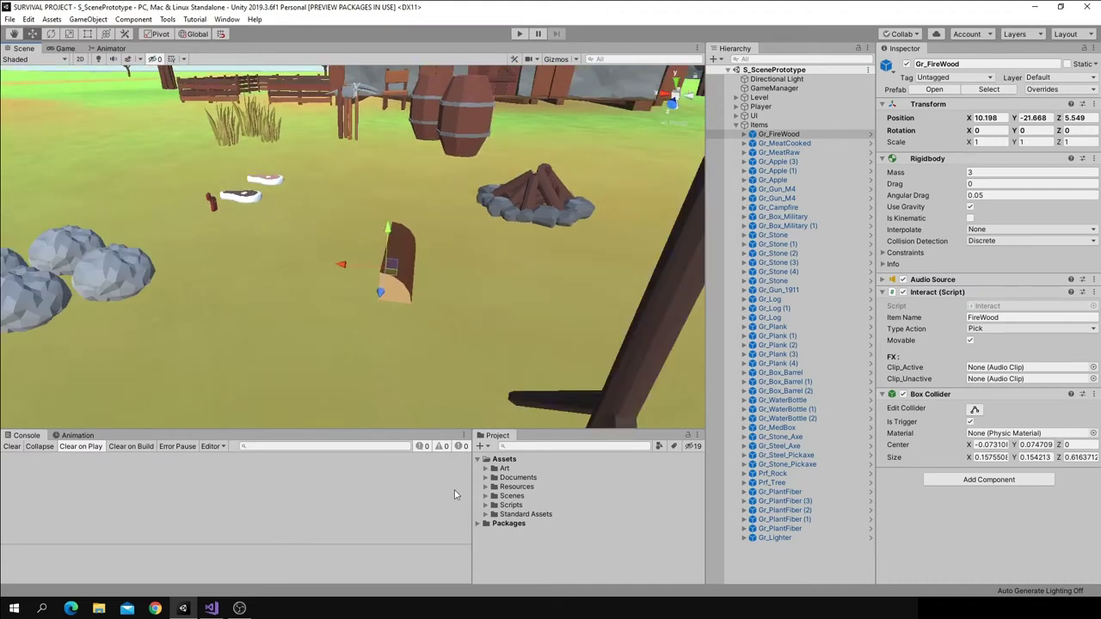
{"action": "left_click", "coordinate": [493, 487]}
{"action": "scroll", "coordinate": [542, 503], "scroll_direction": "down", "scroll_amount": 1}
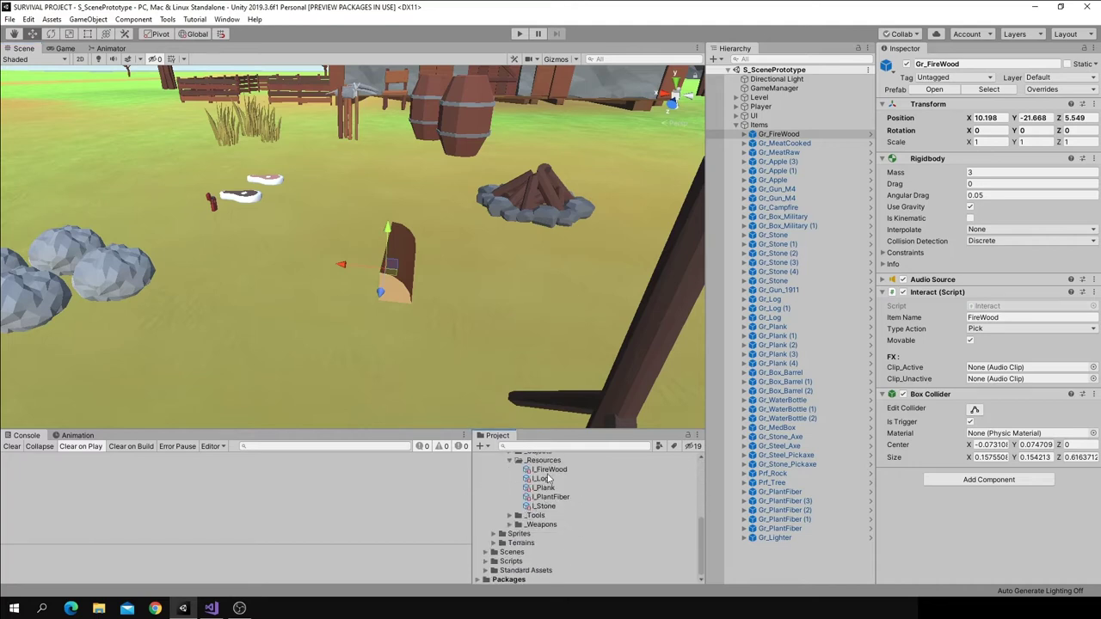
Open the FireWood item data and confirm its recipe needs 1 Log and yields 4
{"action": "left_click", "coordinate": [549, 469]}
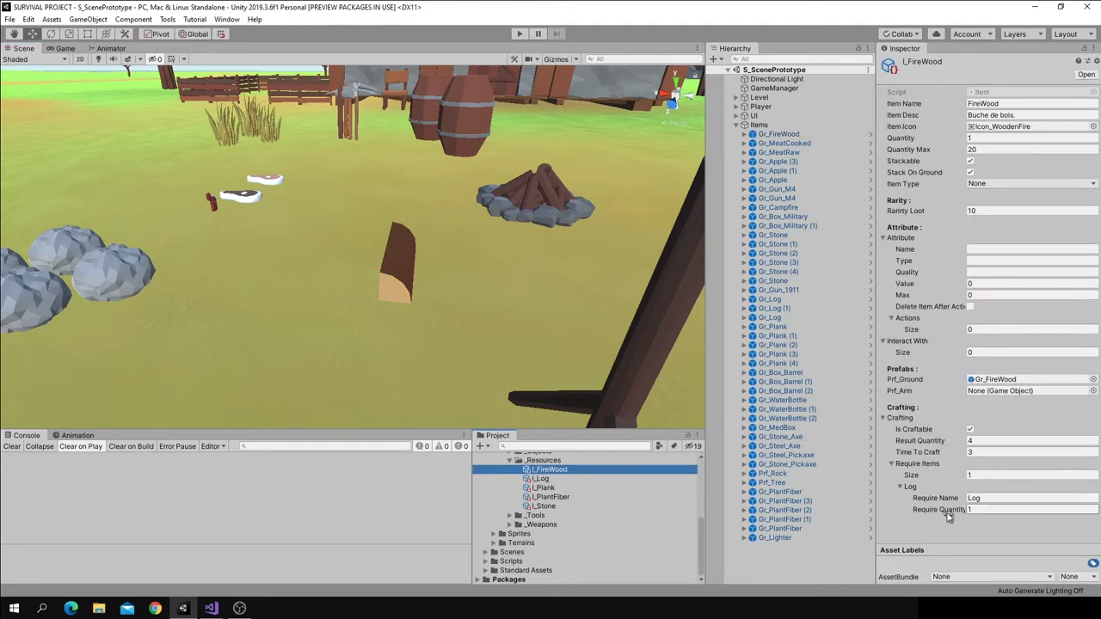
{"action": "left_click", "coordinate": [985, 498]}
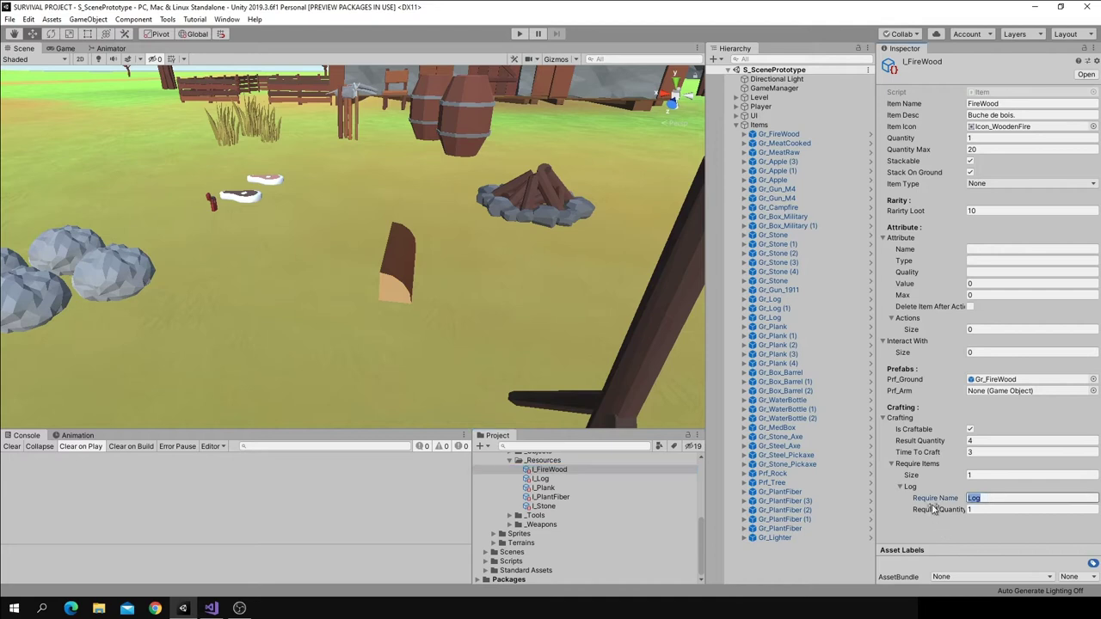
{"action": "left_click", "coordinate": [985, 441]}
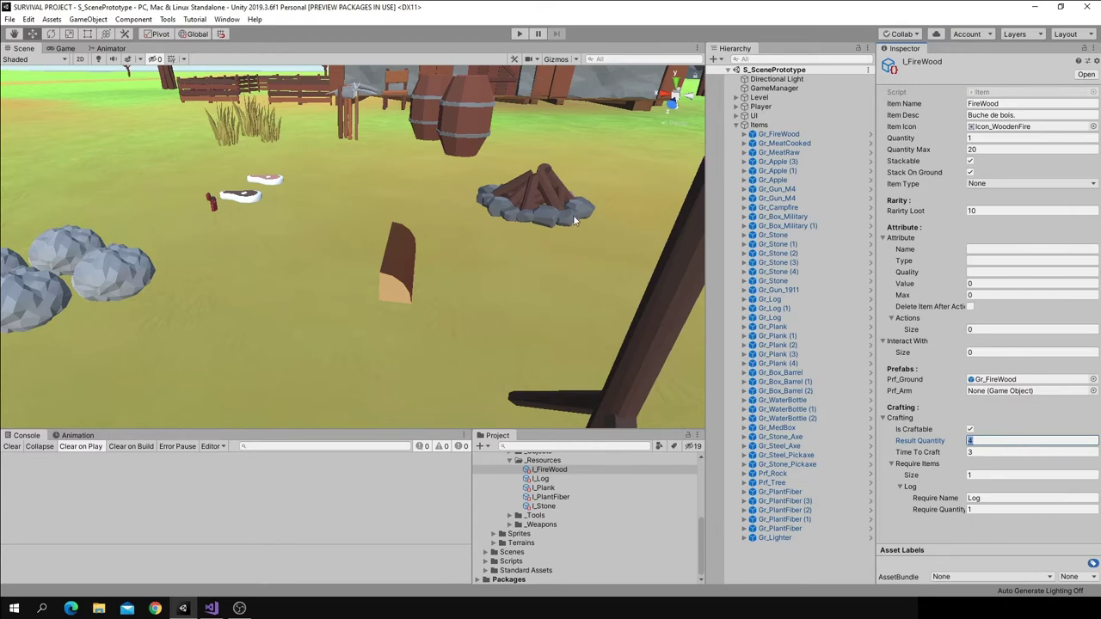
{"action": "middle_click", "coordinate": [389, 264]}
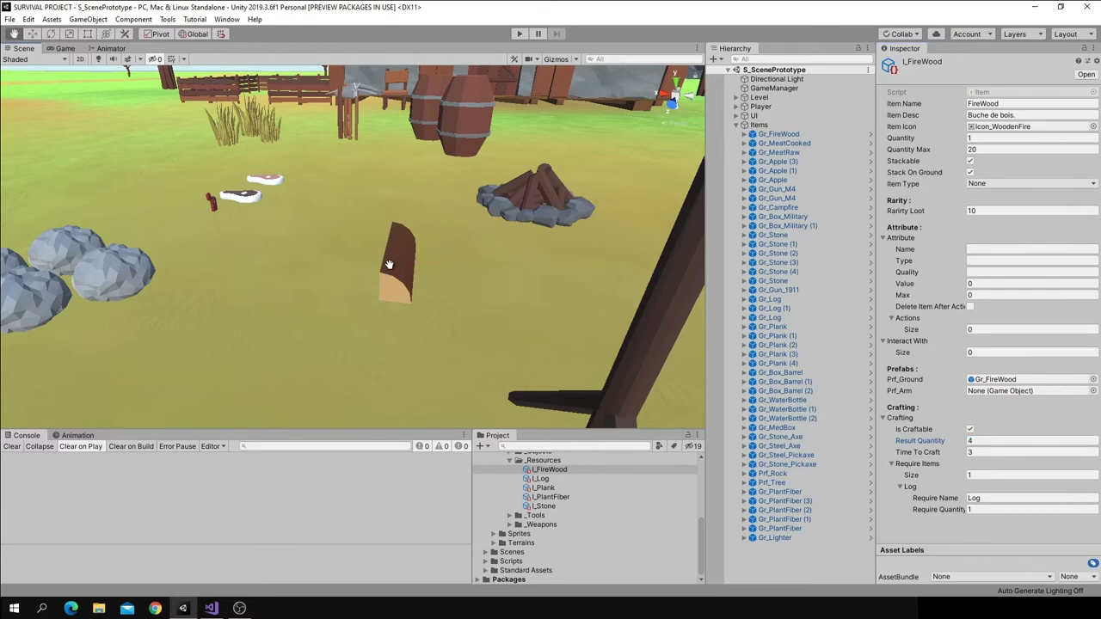
{"action": "middle_click_drag", "start_coordinate": [389, 264], "coordinate": [412, 301]}
Select the PlantFiber and Lighter items in the scene
{"action": "left_click", "coordinate": [299, 194]}
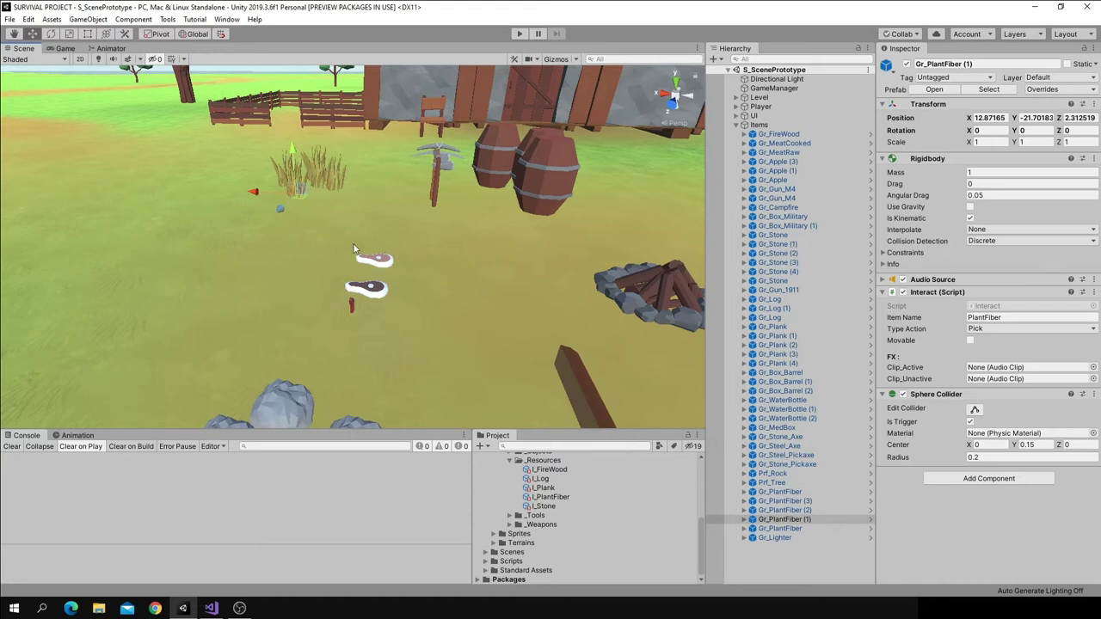
{"action": "middle_click_drag", "start_coordinate": [574, 315], "coordinate": [521, 307]}
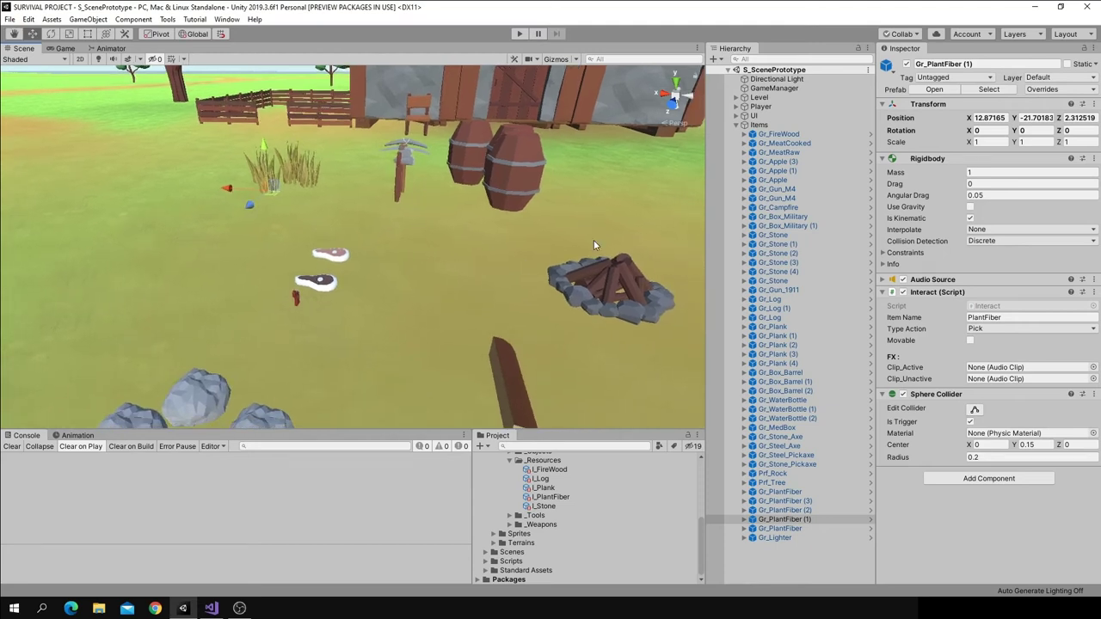
{"action": "mouse_move", "coordinate": [360, 274]}
{"action": "middle_mouse_down"}
{"action": "mouse_move", "coordinate": [319, 270]}
{"action": "mouse_move", "coordinate": [508, 294]}
{"action": "middle_mouse_up"}
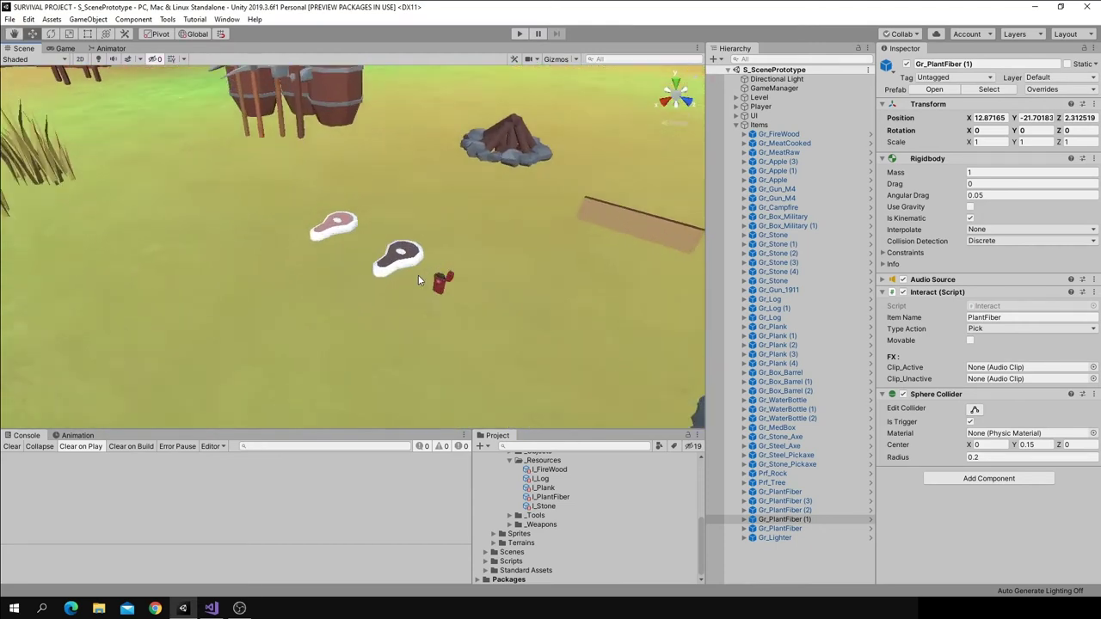
{"action": "left_click", "coordinate": [492, 266]}
{"action": "mouse_move", "coordinate": [423, 262]}
{"action": "right_mouse_down"}
{"action": "mouse_move", "coordinate": [653, 210]}
{"action": "mouse_move", "coordinate": [391, 181]}
{"action": "mouse_move", "coordinate": [699, 184]}
{"action": "mouse_move", "coordinate": [177, 298]}
{"action": "mouse_move", "coordinate": [363, 333]}
{"action": "right_mouse_up"}
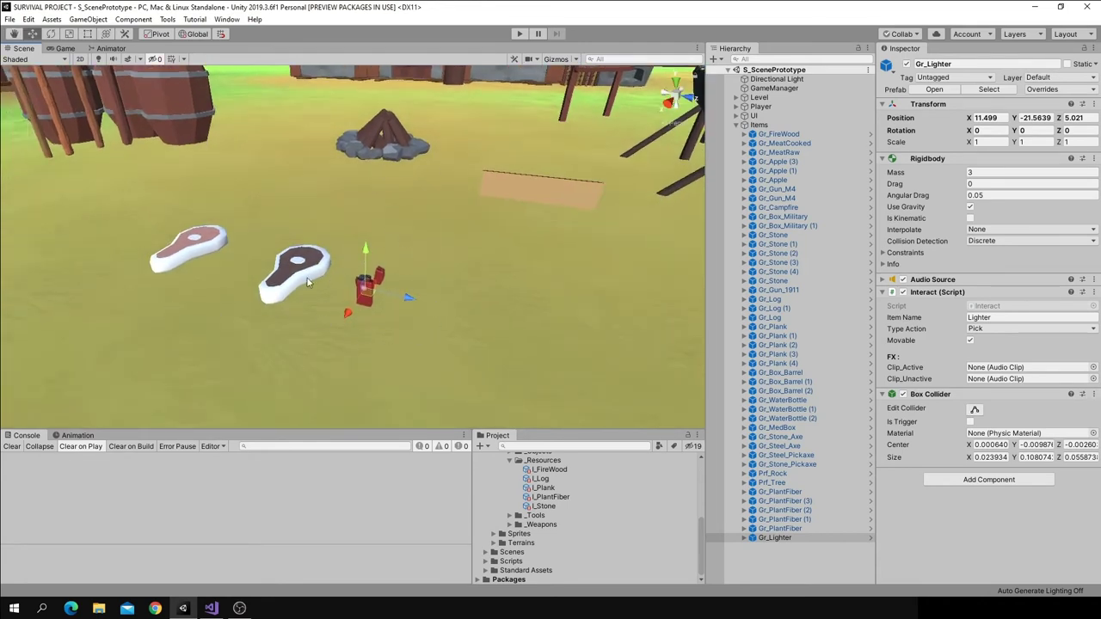
Select the raw and cooked meat, then the Gr_Campfire object with its Interact settings
{"action": "left_click", "coordinate": [172, 267]}
{"action": "middle_click_drag", "start_coordinate": [215, 278], "coordinate": [443, 345]}
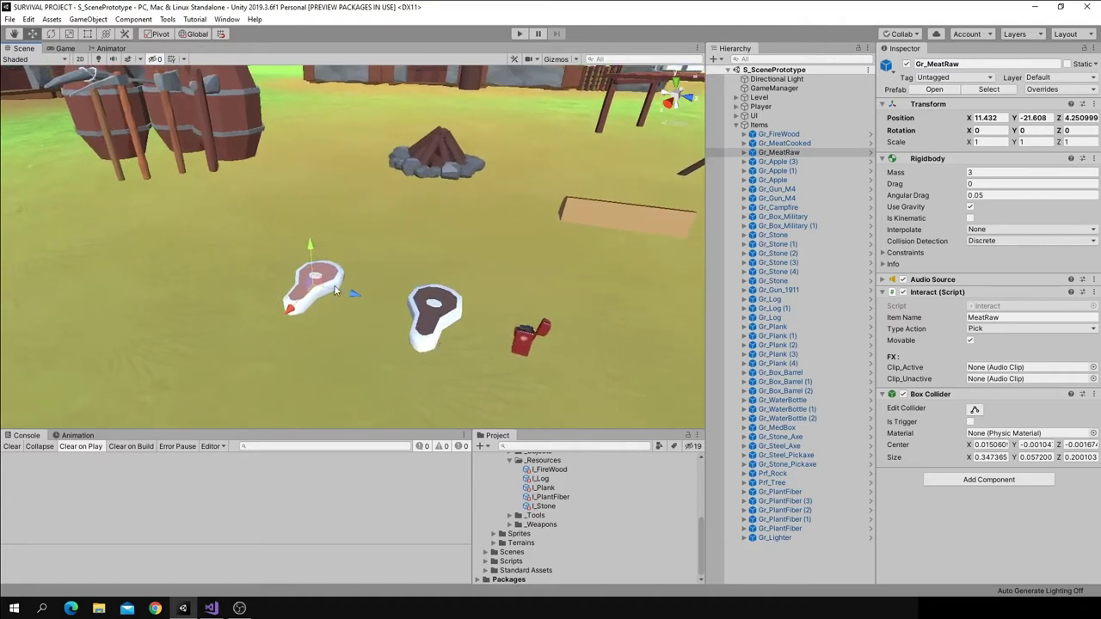
{"action": "left_click", "coordinate": [437, 324]}
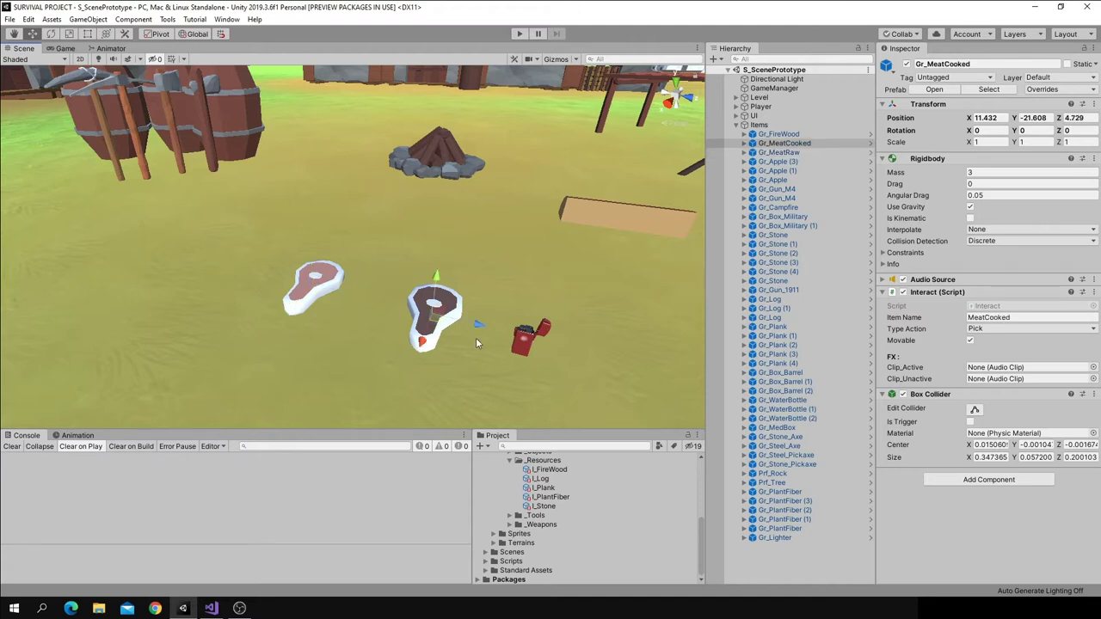
{"action": "scroll", "coordinate": [415, 317], "scroll_direction": "down", "scroll_amount": 2}
{"action": "scroll", "coordinate": [413, 306], "scroll_direction": "down", "scroll_amount": 2}
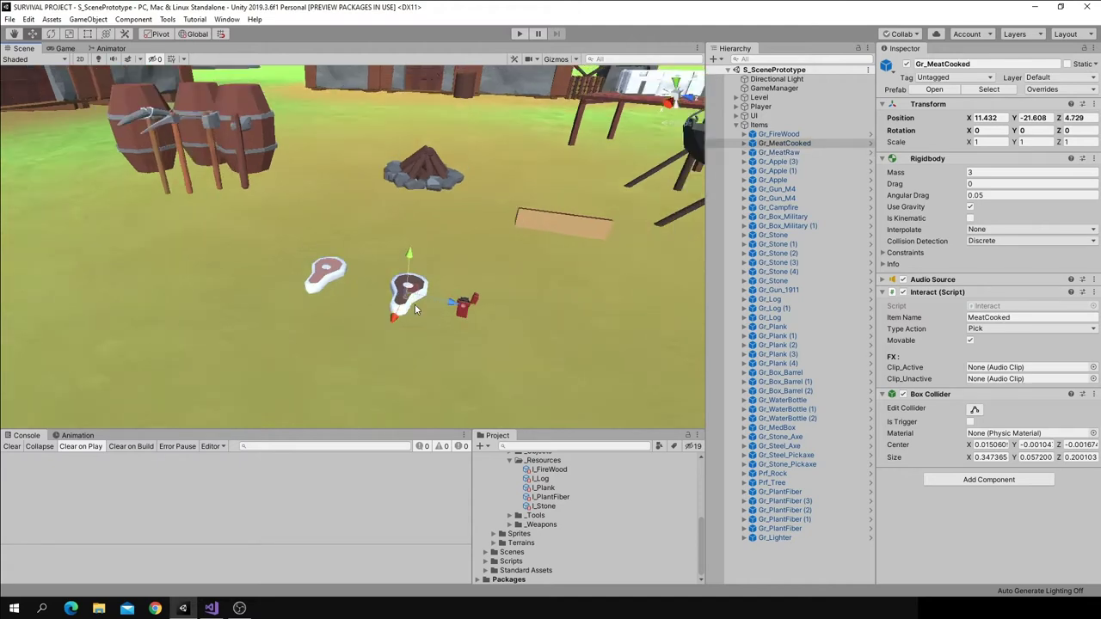
{"action": "scroll", "coordinate": [411, 297], "scroll_direction": "down", "scroll_amount": 3}
{"action": "scroll", "coordinate": [411, 292], "scroll_direction": "down", "scroll_amount": 2}
{"action": "scroll", "coordinate": [409, 291], "scroll_direction": "down", "scroll_amount": 2}
{"action": "scroll", "coordinate": [408, 292], "scroll_direction": "down", "scroll_amount": 1}
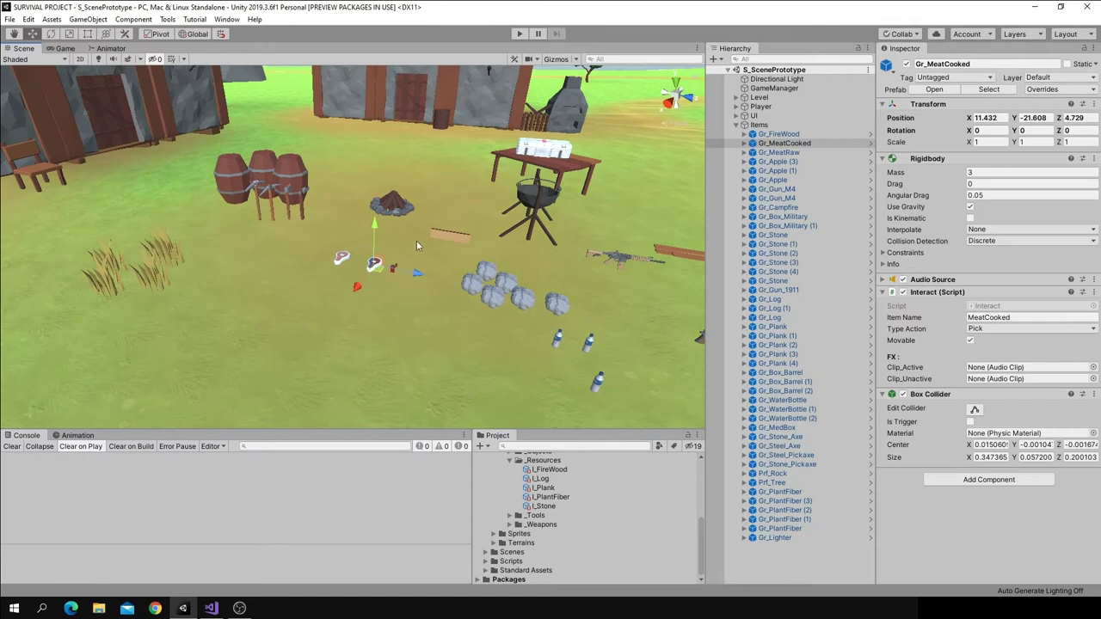
{"action": "scroll", "coordinate": [417, 240], "scroll_direction": "down", "scroll_amount": 3}
{"action": "scroll", "coordinate": [304, 200], "scroll_direction": "down", "scroll_amount": 1}
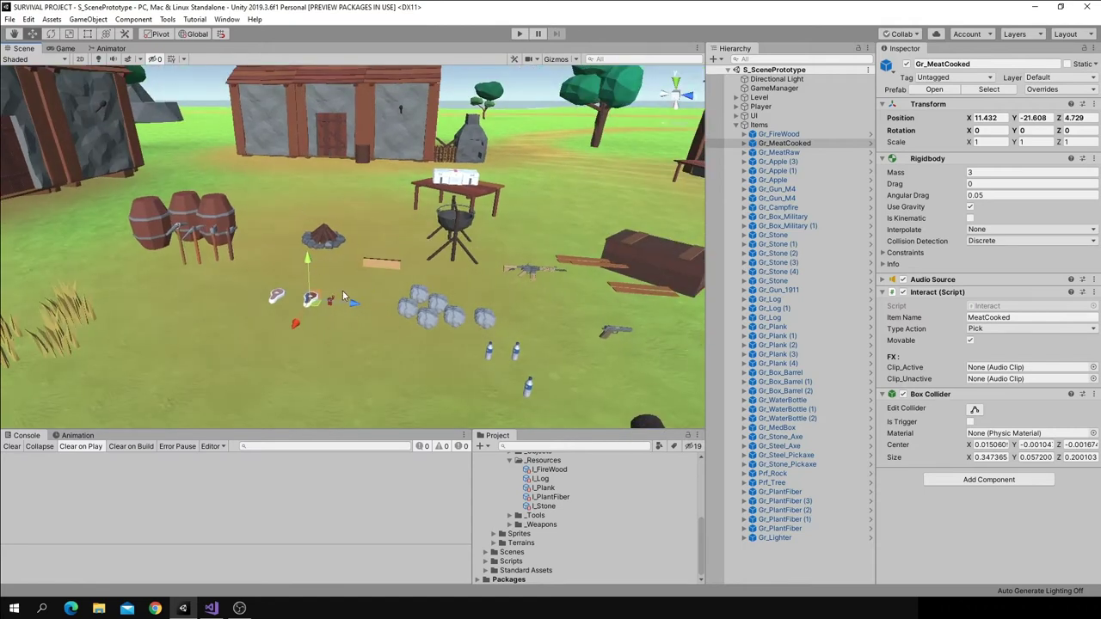
{"action": "middle_click_drag", "start_coordinate": [345, 283], "coordinate": [375, 292]}
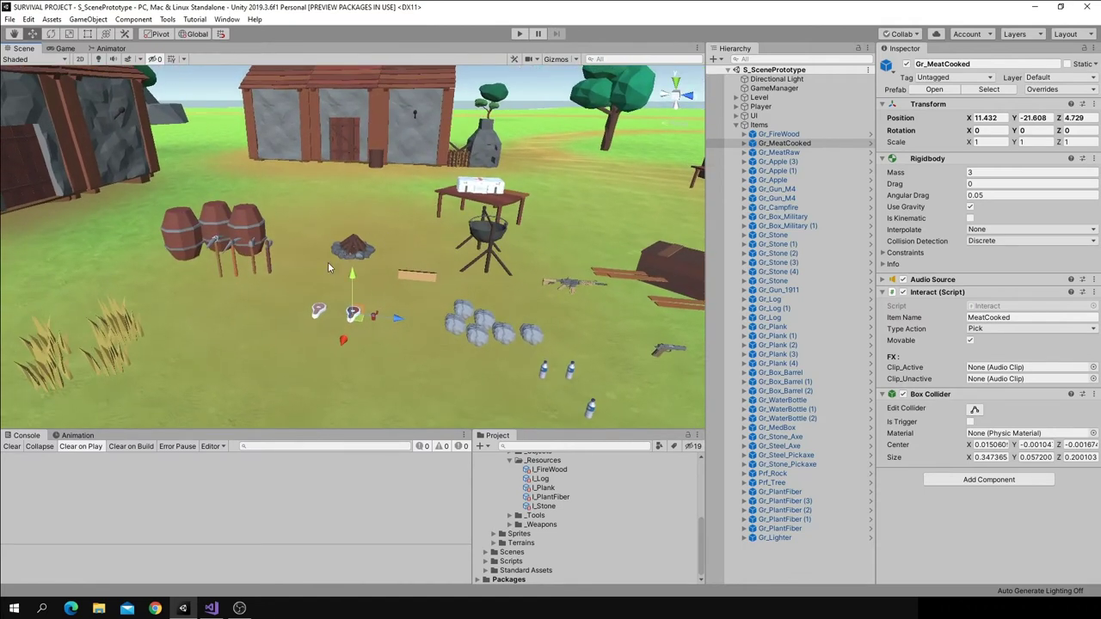
{"action": "left_click", "coordinate": [351, 256]}
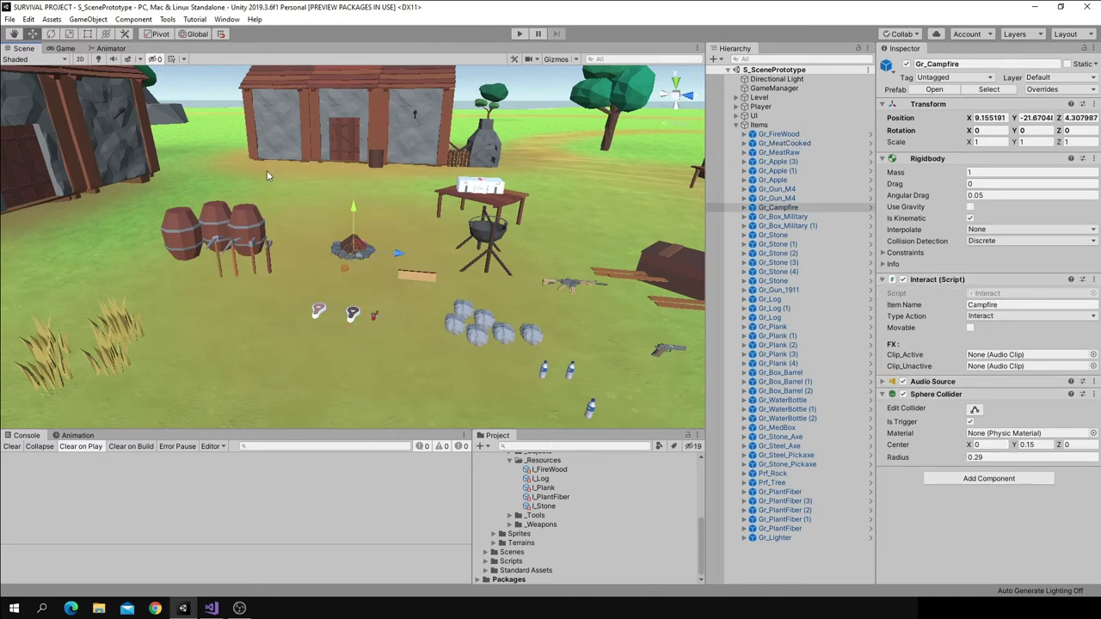
Switch to 2D and frame the UI > Inventory canvas showing its Campfire, Backpack, Crafting and Description panels
{"action": "left_click", "coordinate": [80, 59]}
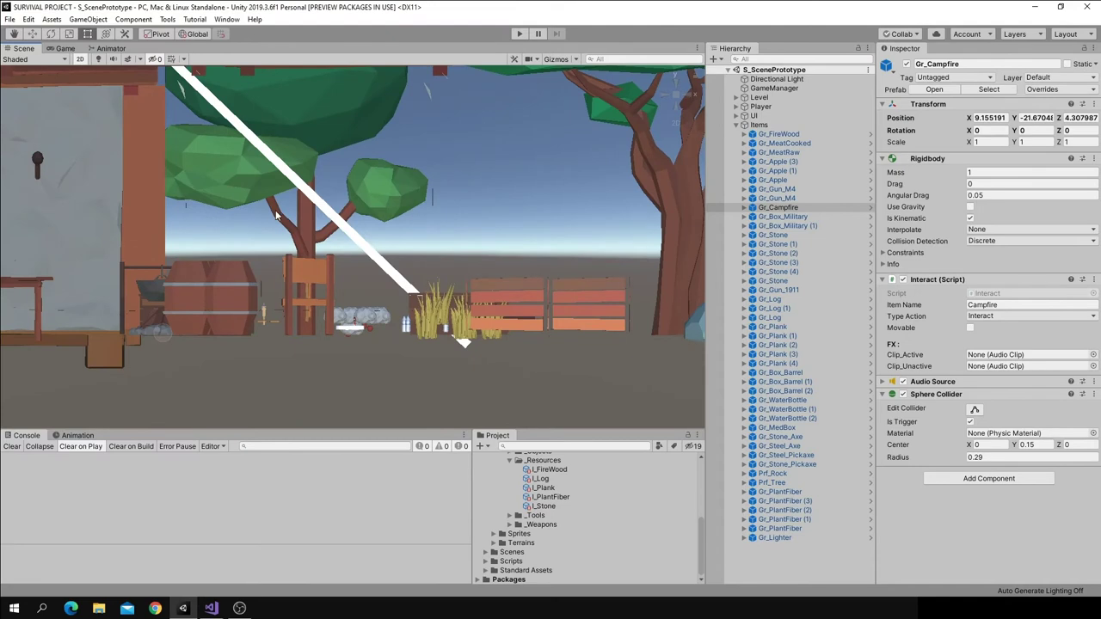
{"action": "left_click", "coordinate": [736, 125]}
{"action": "left_click", "coordinate": [736, 115]}
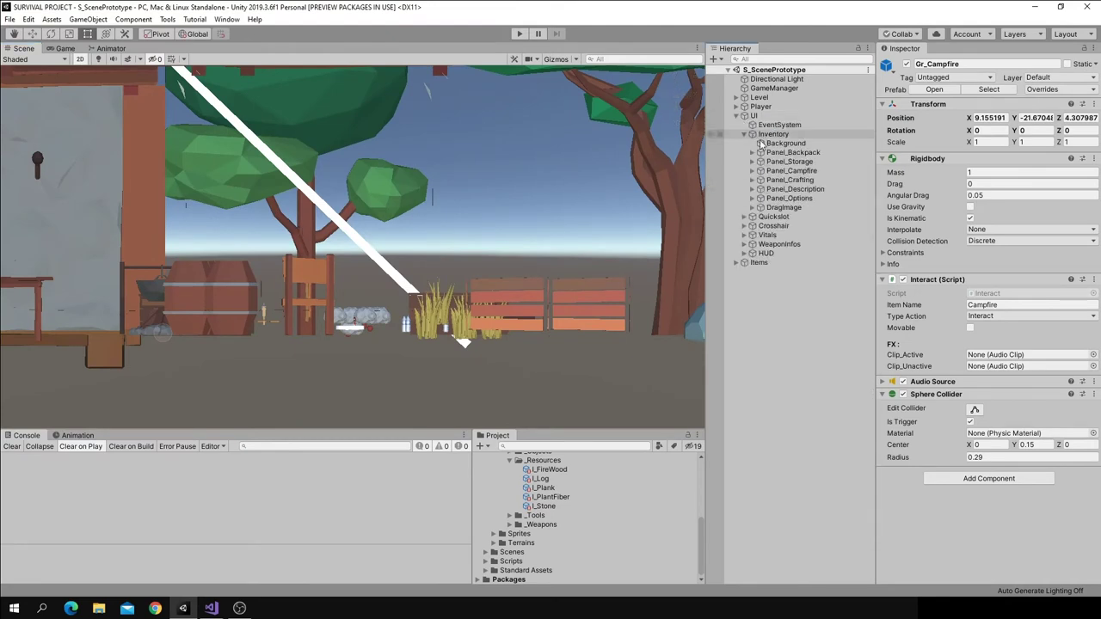
{"action": "left_click", "coordinate": [773, 135]}
{"action": "key", "text": "f"}
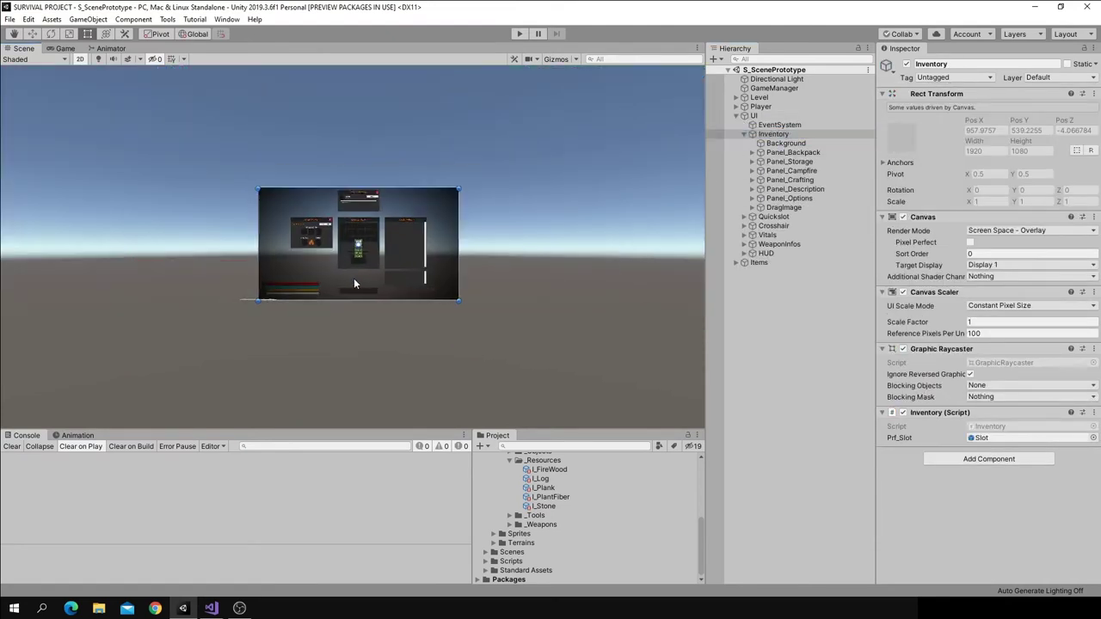
{"action": "scroll", "coordinate": [356, 256], "scroll_direction": "up", "scroll_amount": 3}
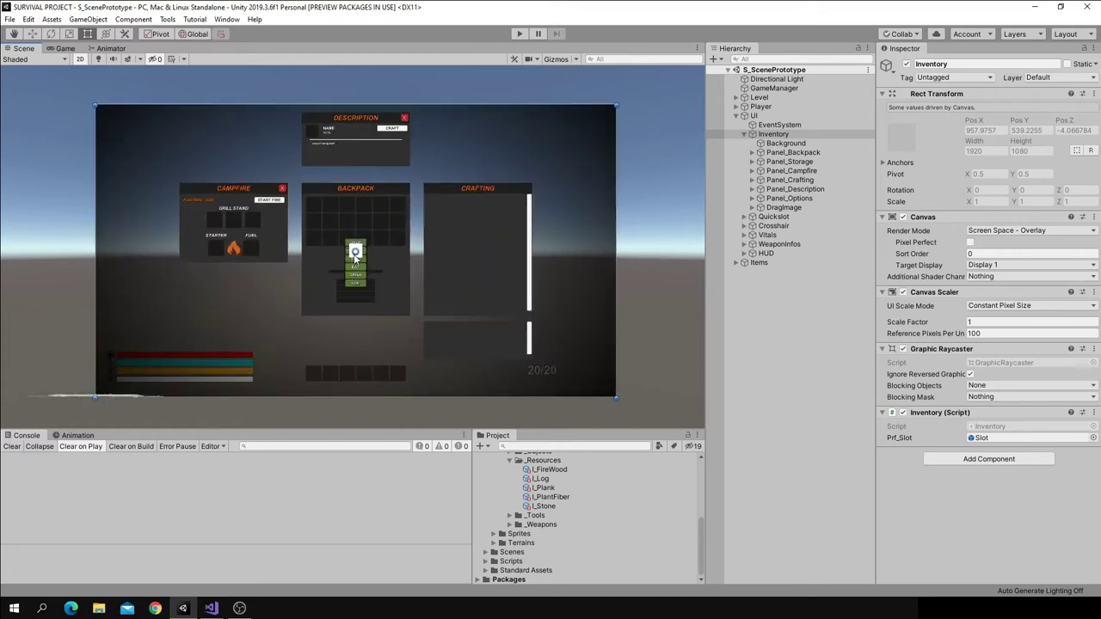
{"action": "key", "text": "t"}
{"action": "key", "text": "f"}
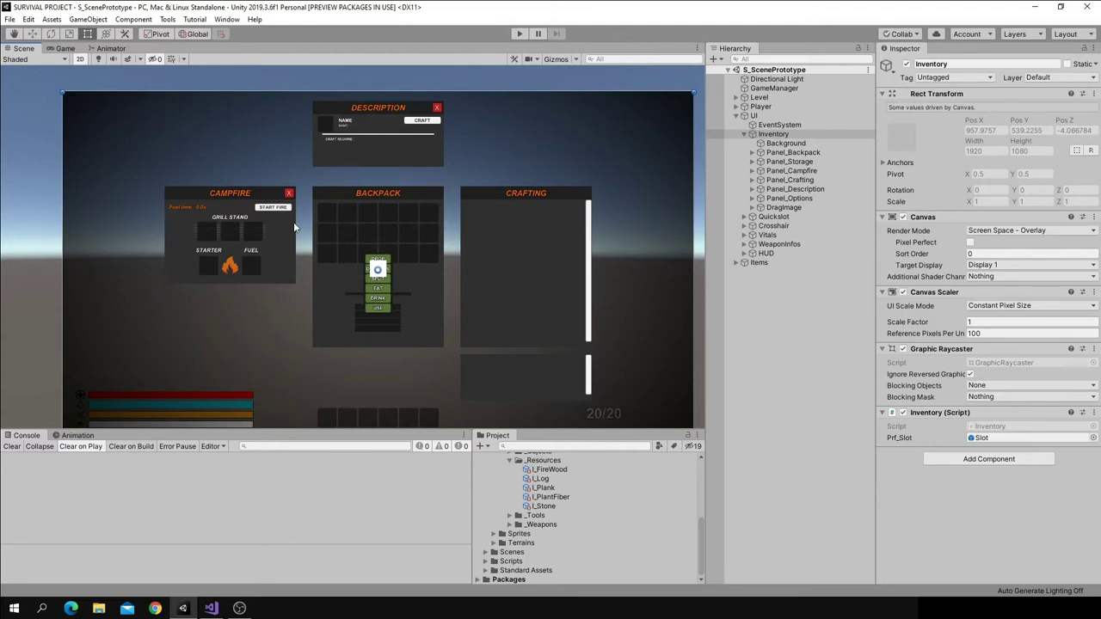
{"action": "scroll", "coordinate": [373, 251], "scroll_direction": "up", "scroll_amount": 2}
{"action": "scroll", "coordinate": [333, 254], "scroll_direction": "up", "scroll_amount": 3}
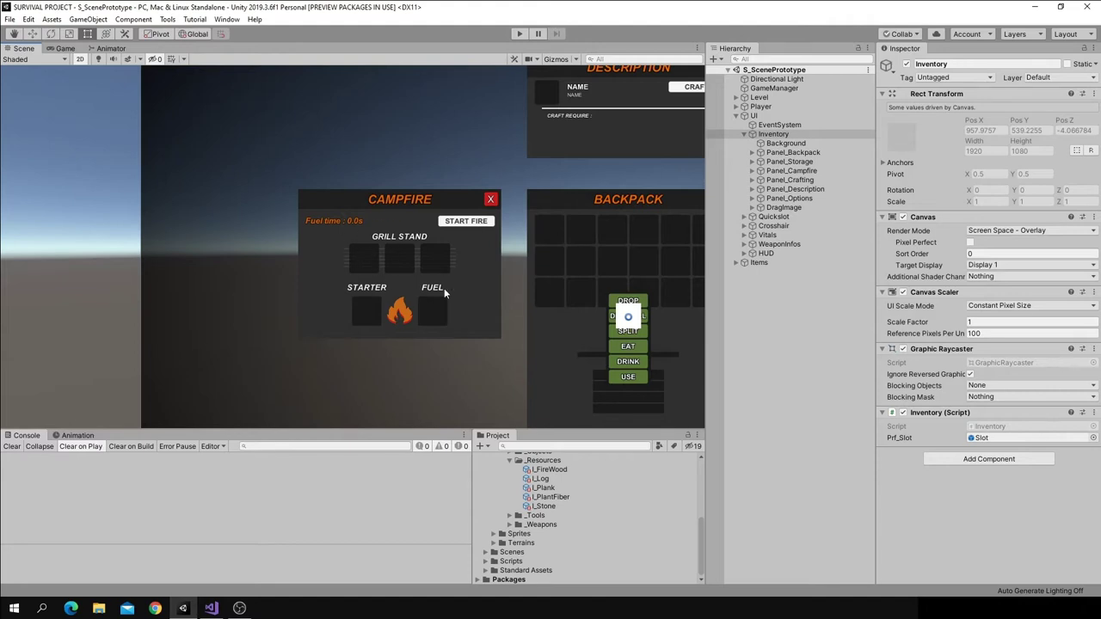
{"action": "key", "text": "f"}
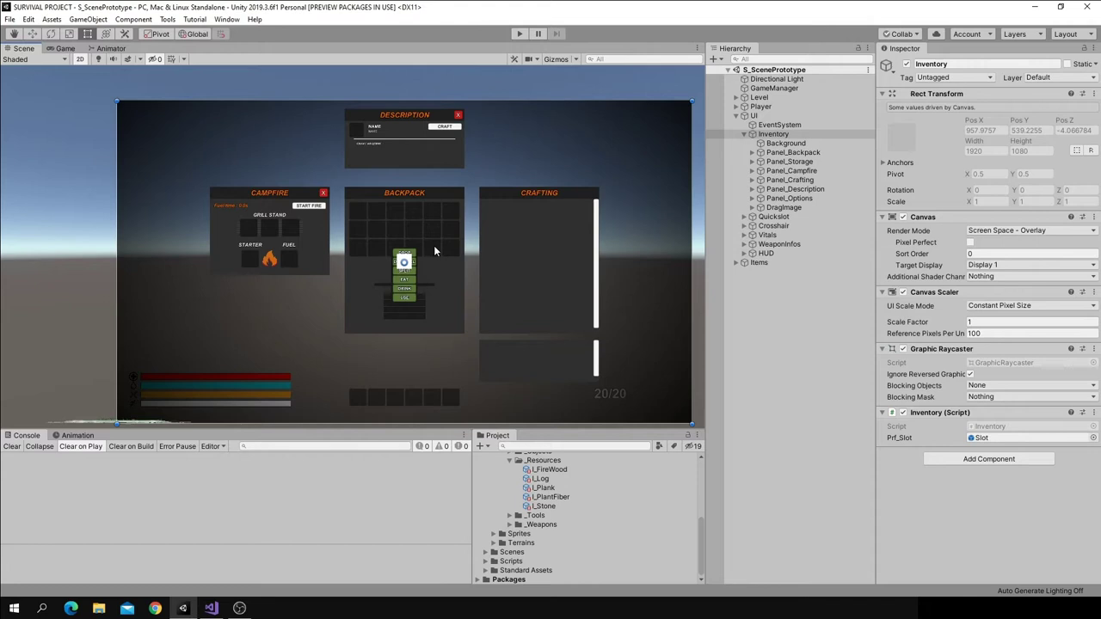
Select Gr_Campfire under Items and frame it in the 3D scene view
{"action": "left_click", "coordinate": [791, 170]}
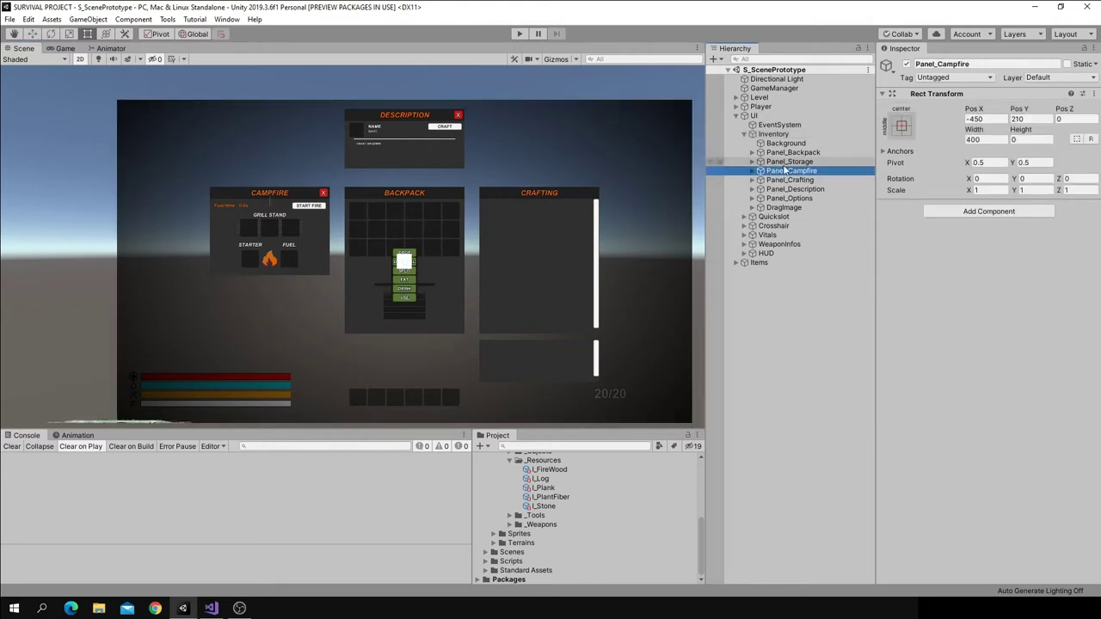
{"action": "left_click", "coordinate": [736, 263]}
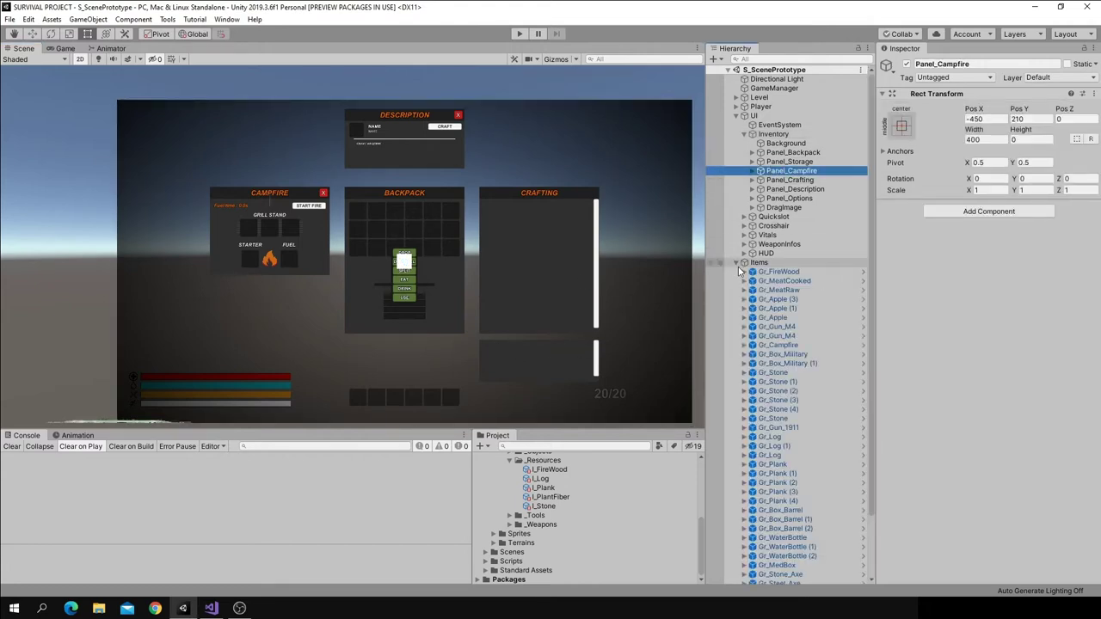
{"action": "left_click", "coordinate": [774, 345]}
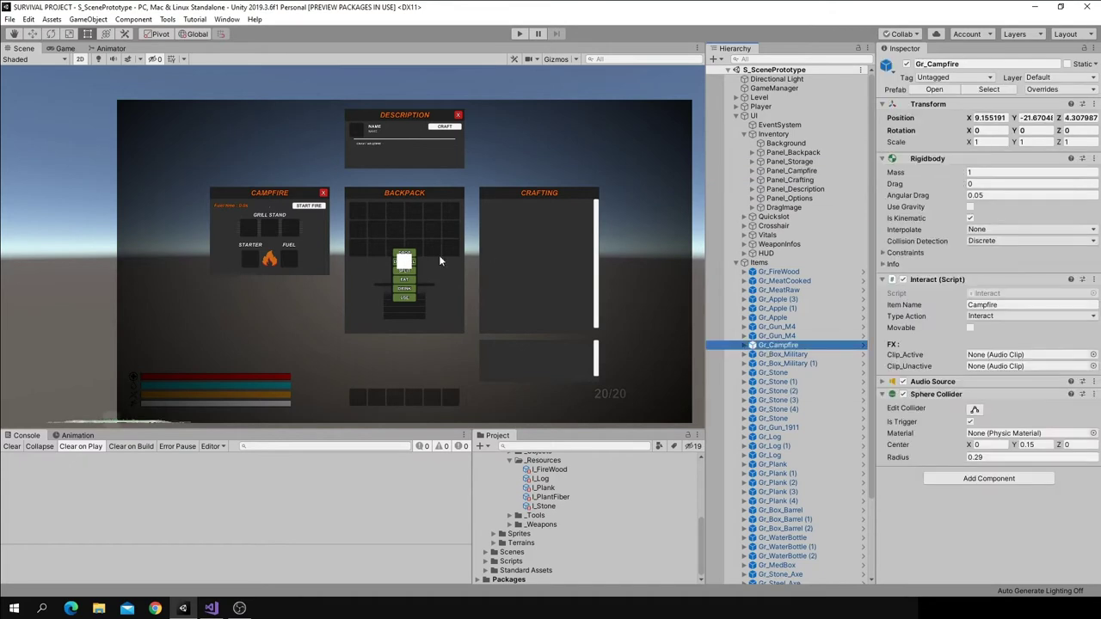
{"action": "left_click", "coordinate": [80, 58]}
{"action": "key", "text": "w"}
{"action": "key", "text": "f"}
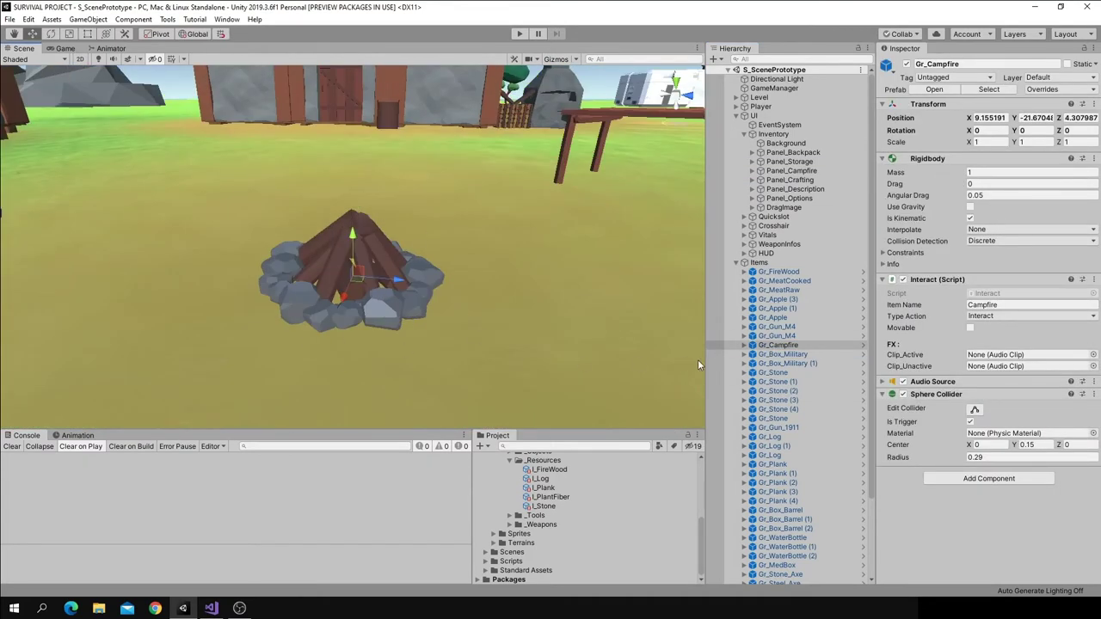
Preview the bonfire > Fire particle effect, then reselect Gr_Campfire
{"action": "left_click", "coordinate": [747, 348]}
{"action": "left_click", "coordinate": [746, 345]}
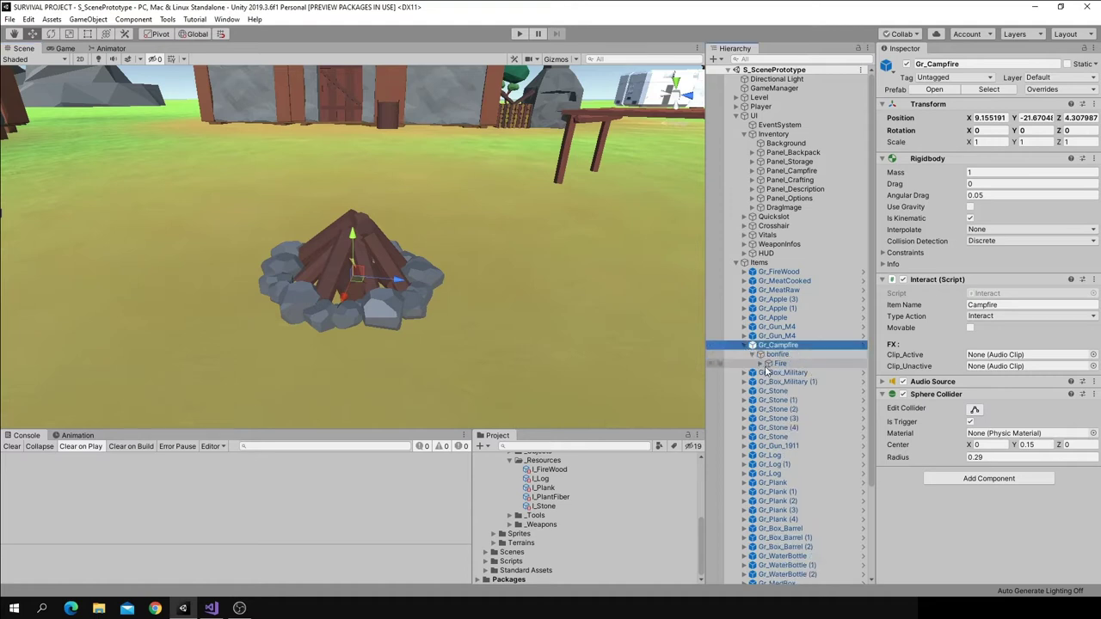
{"action": "left_click", "coordinate": [761, 364]}
{"action": "left_click", "coordinate": [786, 372]}
{"action": "left_click_drag", "start_coordinate": [455, 354], "coordinate": [384, 257], "text": "alt"}
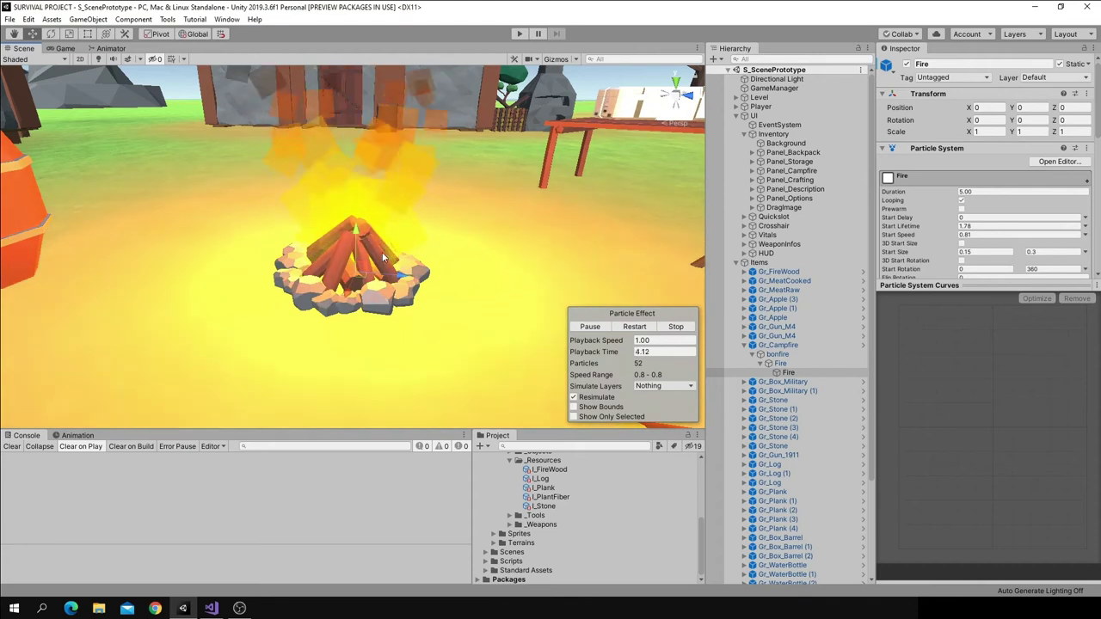
{"action": "scroll", "coordinate": [384, 257], "scroll_direction": "down", "scroll_amount": 3}
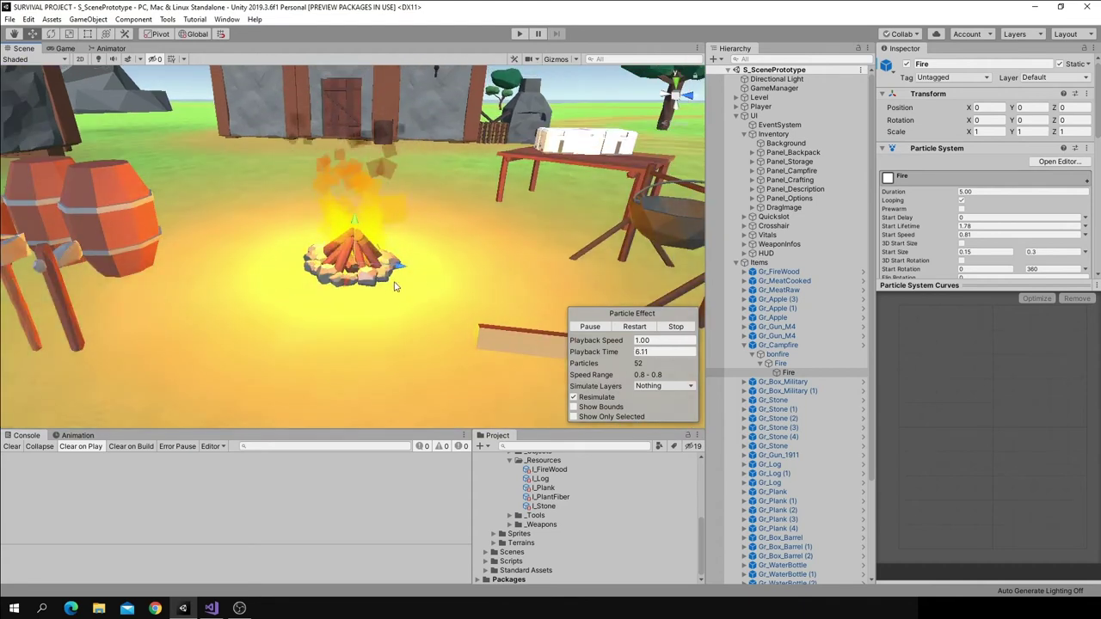
{"action": "left_click", "coordinate": [394, 287]}
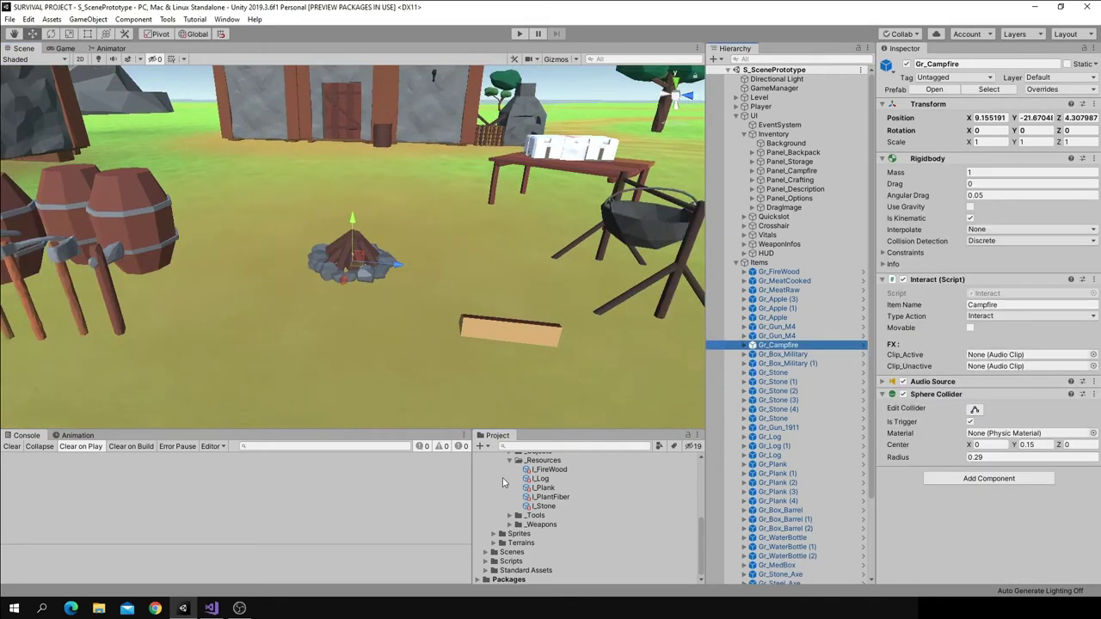
Create a C# script named Panel_Campfire in the Scripts Panels folder
{"action": "left_click", "coordinate": [489, 564]}
{"action": "scroll", "coordinate": [533, 516], "scroll_direction": "down", "scroll_amount": 3}
{"action": "right_click", "coordinate": [542, 504]}
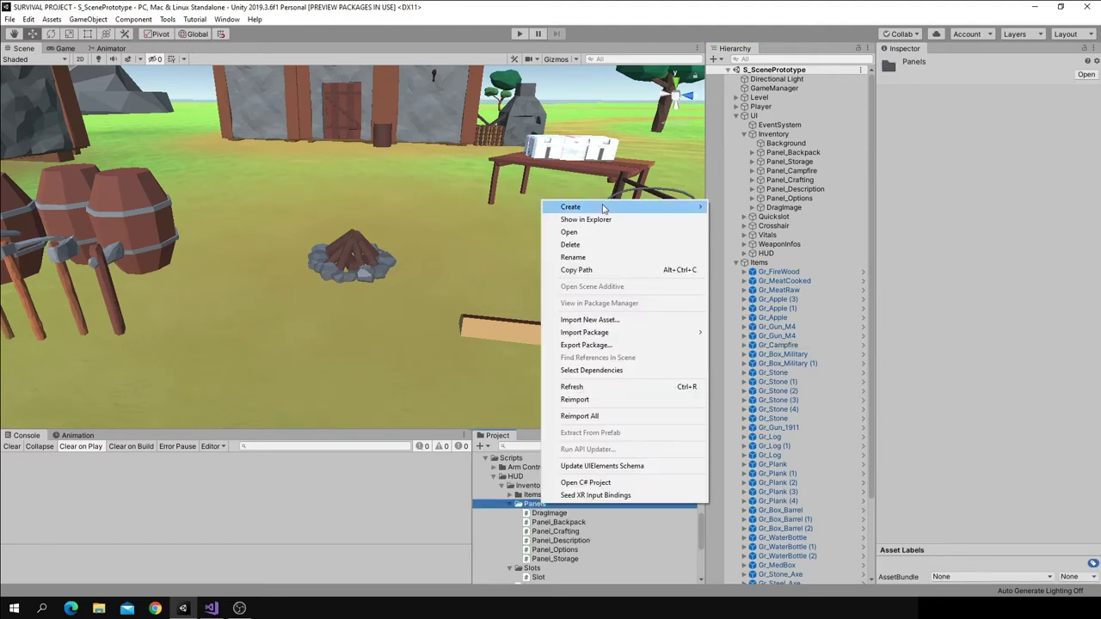
{"action": "mouse_move", "coordinate": [604, 208]}
{"action": "left_click", "coordinate": [737, 129]}
{"action": "type", "text": "Panel_Campf"}
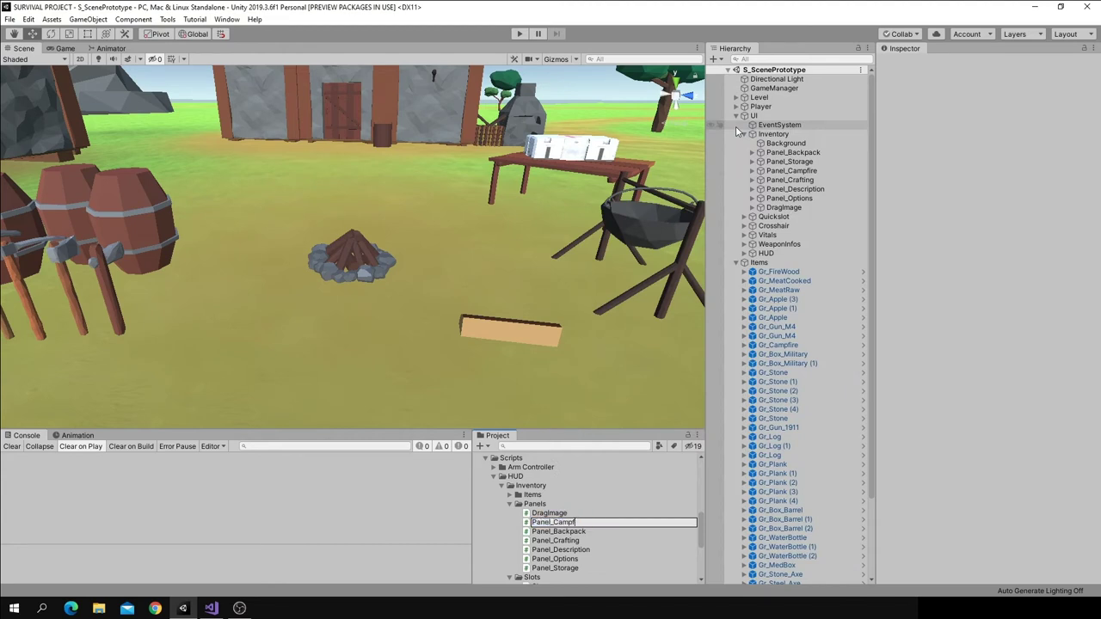
{"action": "key", "text": "Return"}
Create a C# script named CampfireController in the Interacts folder
{"action": "scroll", "coordinate": [516, 516], "scroll_direction": "down", "scroll_amount": 3}
{"action": "scroll", "coordinate": [519, 533], "scroll_direction": "down", "scroll_amount": 3}
{"action": "right_click", "coordinate": [521, 525]}
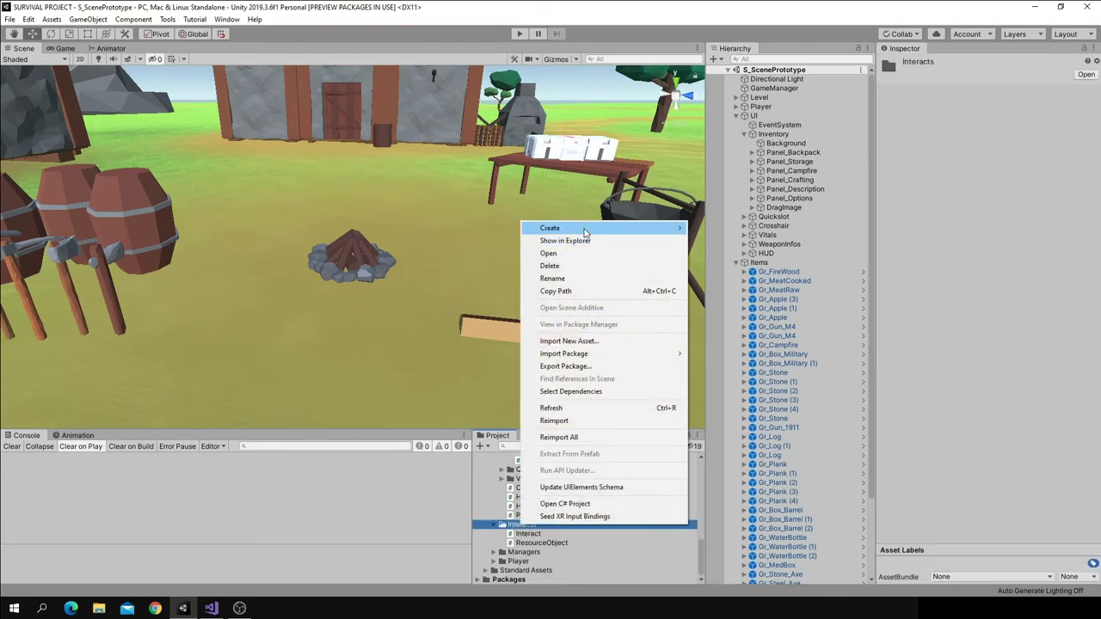
{"action": "mouse_move", "coordinate": [680, 229]}
{"action": "left_click", "coordinate": [719, 130]}
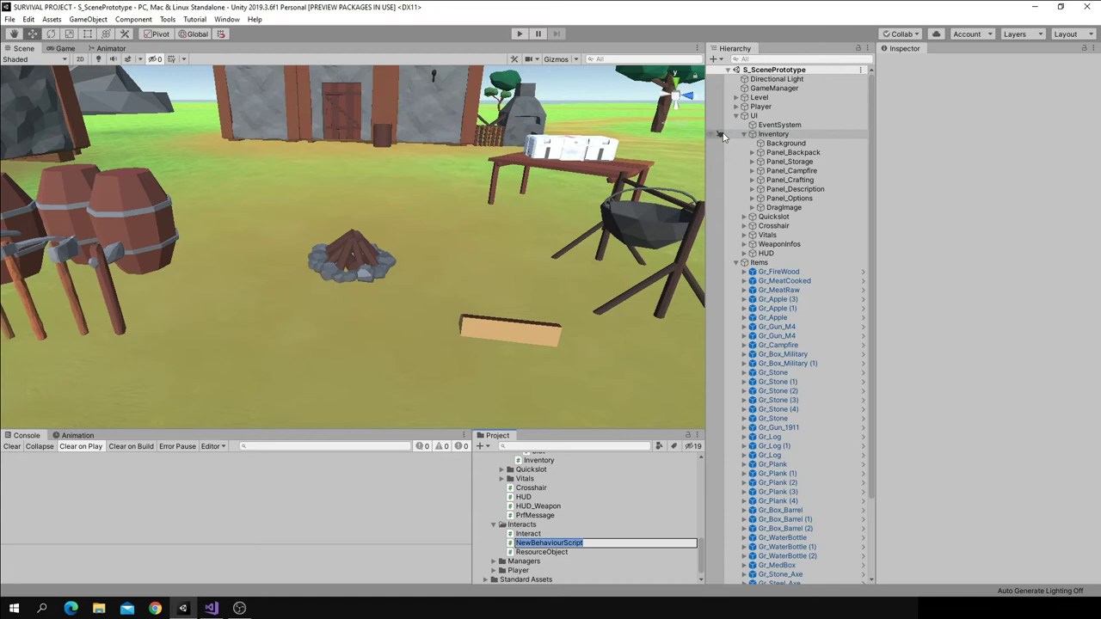
{"action": "type", "text": "C"}
{"action": "key", "text": "Return"}
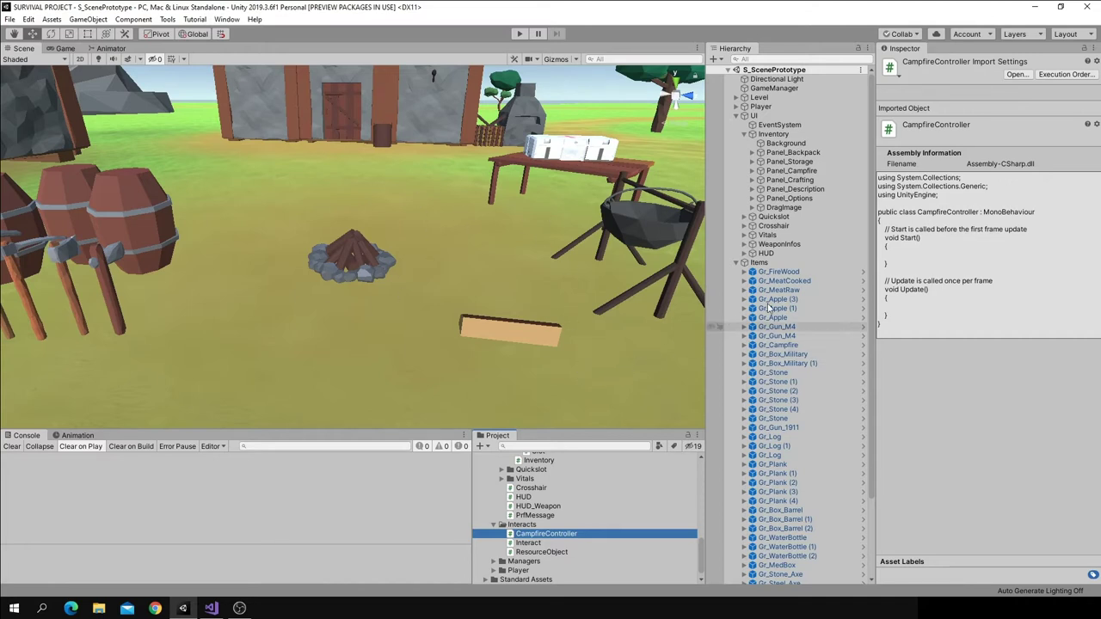
Add the CampfireController script to the Gr_Campfire prefab in Prefab Mode, then exit
{"action": "scroll", "coordinate": [585, 516], "scroll_direction": "down", "scroll_amount": 1}
{"action": "left_click", "coordinate": [786, 345]}
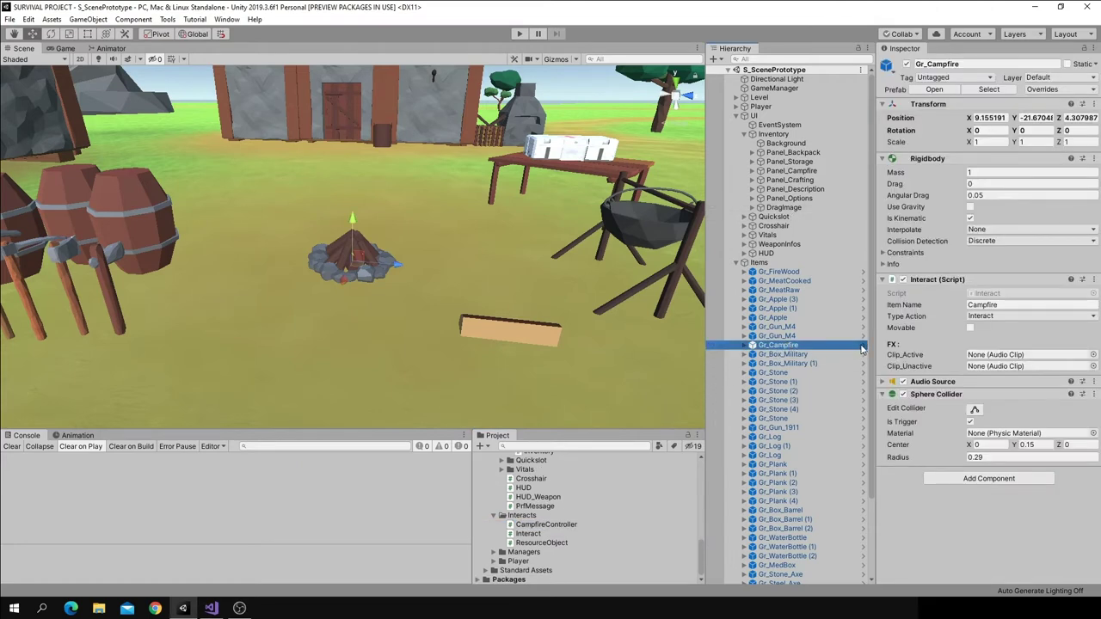
{"action": "left_click", "coordinate": [863, 345]}
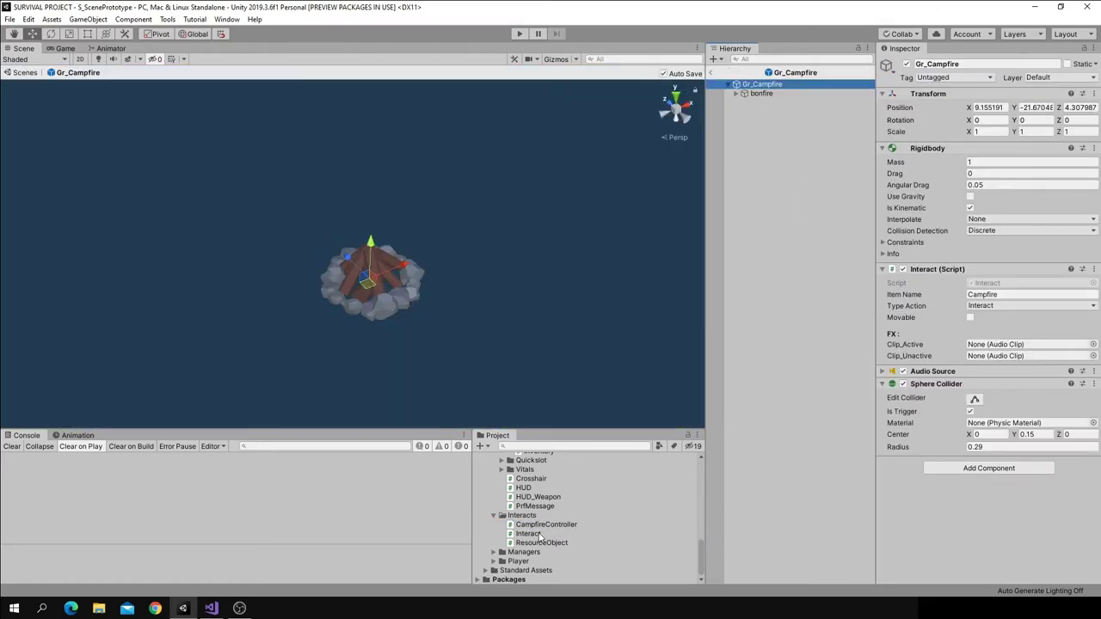
{"action": "left_click_drag", "start_coordinate": [545, 525], "coordinate": [986, 496]}
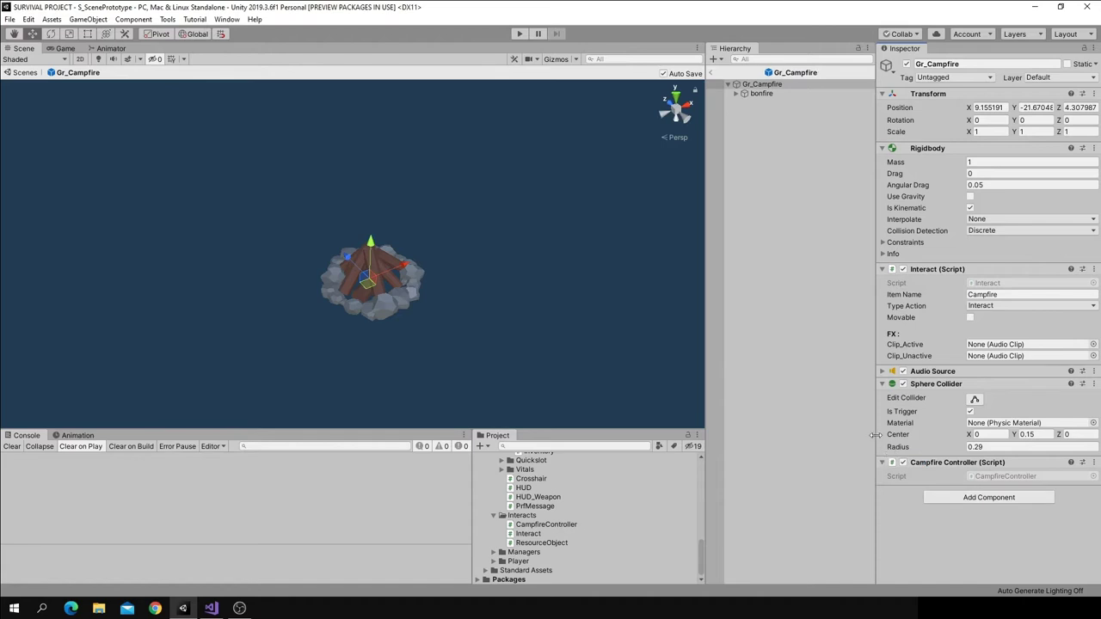
{"action": "left_click", "coordinate": [713, 74]}
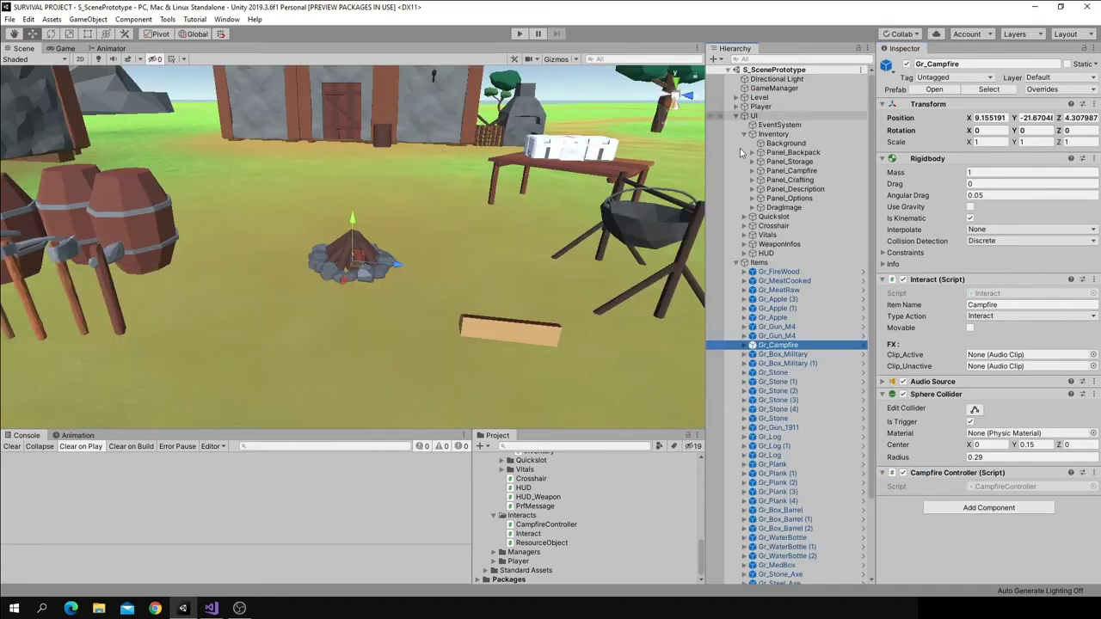
Attach the Panel_Campfire script to the Panel_Campfire UI object and locate the script asset
{"action": "left_click", "coordinate": [791, 172]}
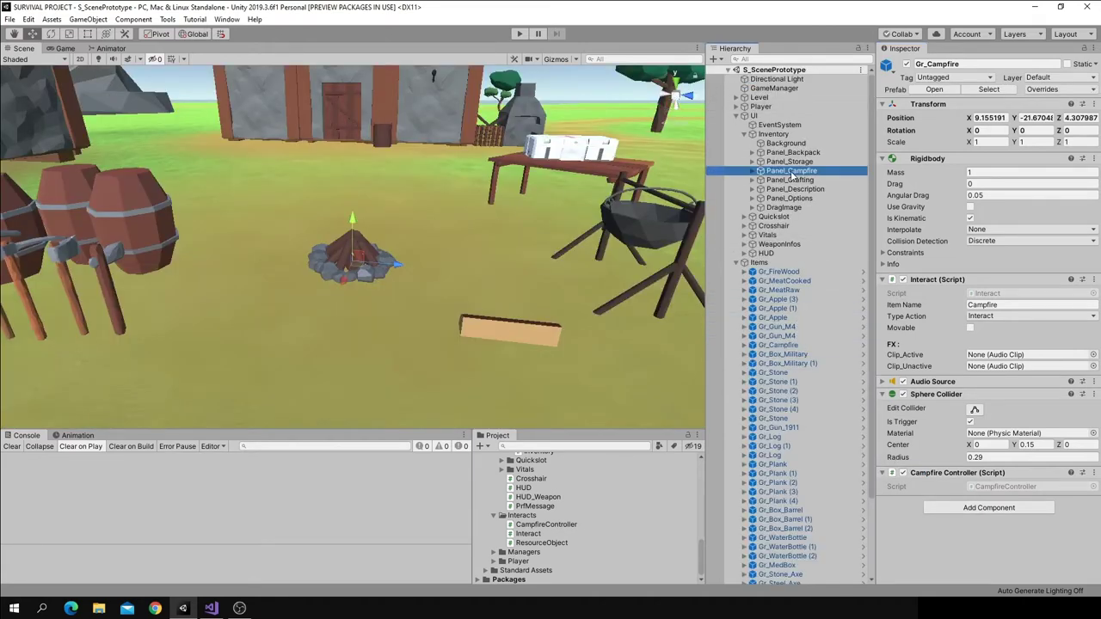
{"action": "scroll", "coordinate": [535, 497], "scroll_direction": "up", "scroll_amount": 3}
{"action": "scroll", "coordinate": [550, 503], "scroll_direction": "up", "scroll_amount": 2}
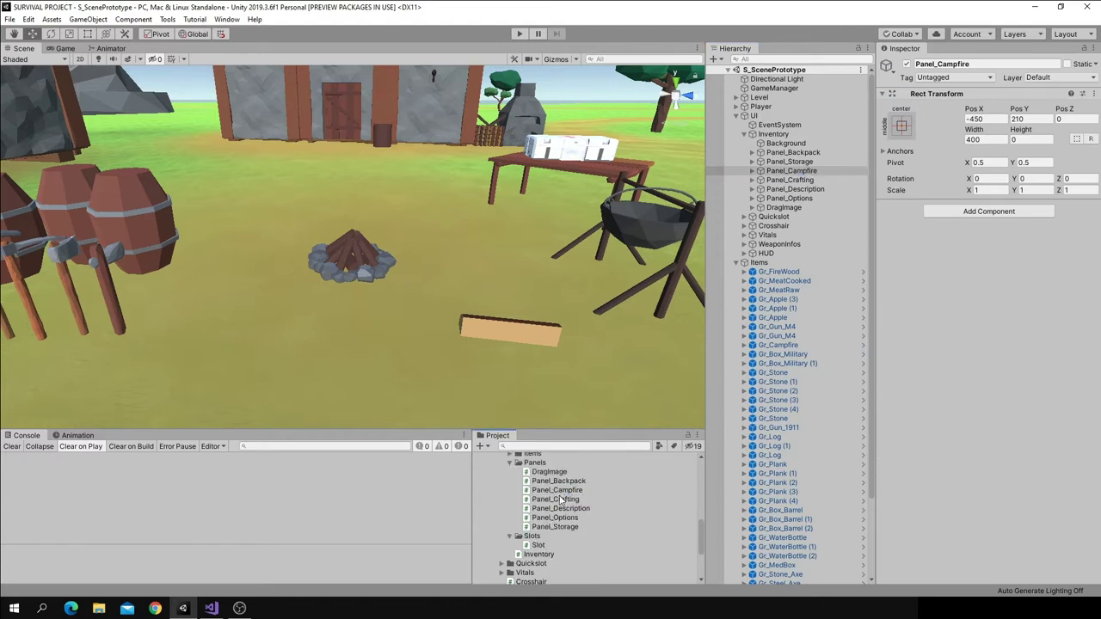
{"action": "left_click_drag", "start_coordinate": [557, 490], "coordinate": [963, 252]}
{"action": "left_click", "coordinate": [979, 221]}
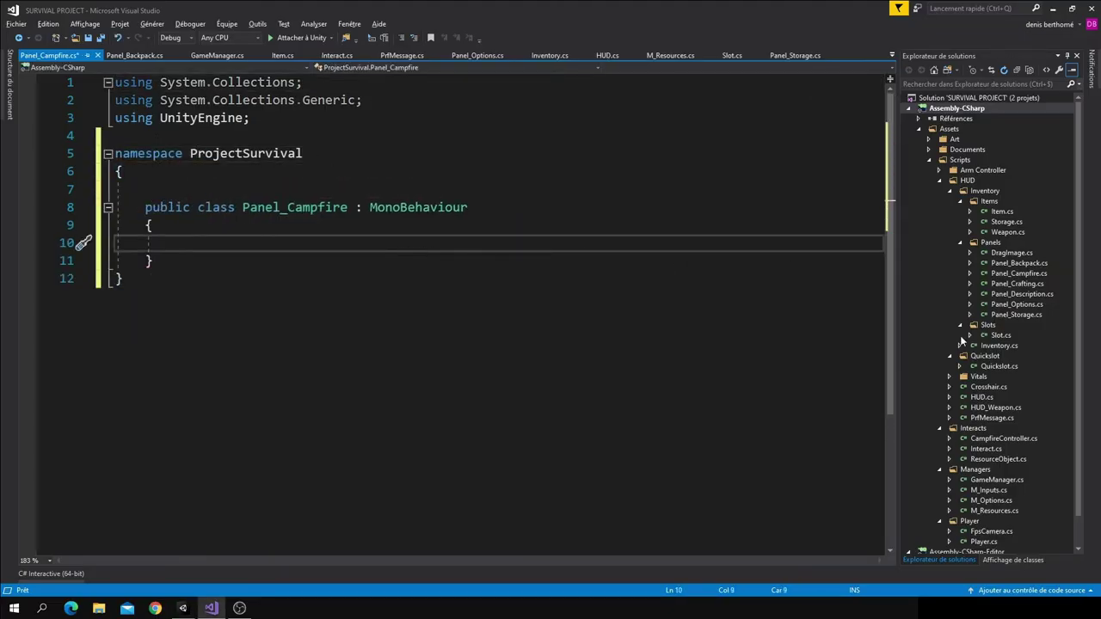
Delete the default Start and Update methods and wrap the class in namespace ProjectSurvival
{"action": "double_click", "coordinate": [997, 438]}
{"action": "left_click_drag", "start_coordinate": [116, 189], "coordinate": [142, 359]}
{"action": "key", "text": "Delete"}
{"action": "left_click", "coordinate": [163, 137]}
{"action": "key", "text": "Return"}
{"action": "type", "text": "namespace ProjectSurvival {"}
{"action": "key", "text": "Return"}
{"action": "key", "text": "Up"}
{"action": "key", "text": "Up"}
{"action": "key", "text": "Up"}
{"action": "left_click", "coordinate": [139, 57]}
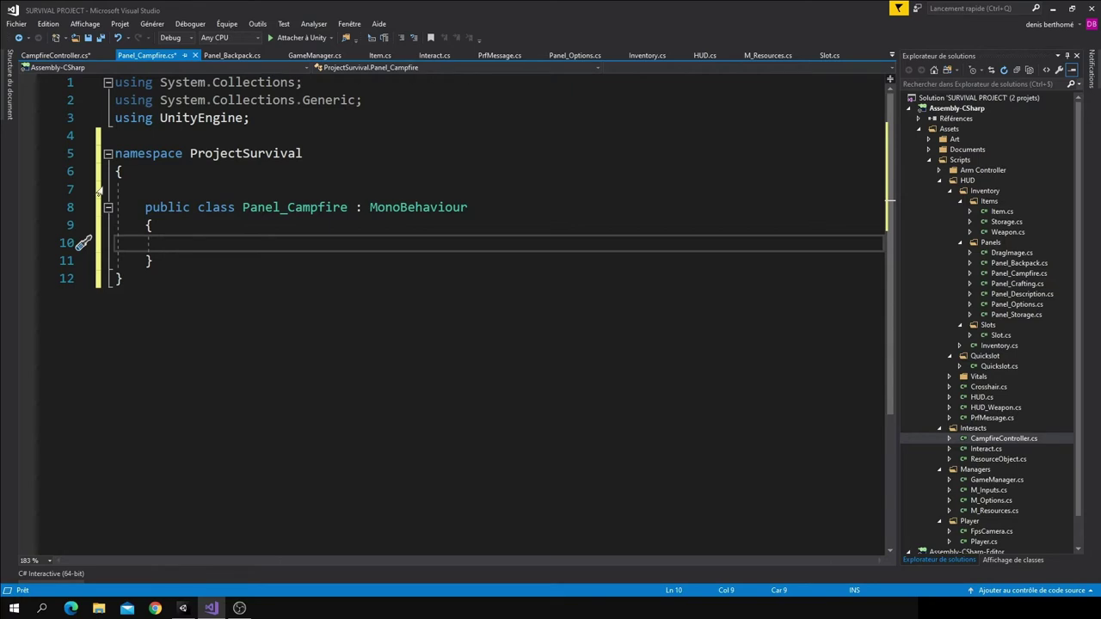
Add an empty public void Init() method to the Panel_Campfire class
{"action": "key", "text": "Return"}
{"action": "key", "text": "Return"}
{"action": "key", "text": "Return"}
{"action": "key", "text": "Up"}
{"action": "type", "text": "public "}
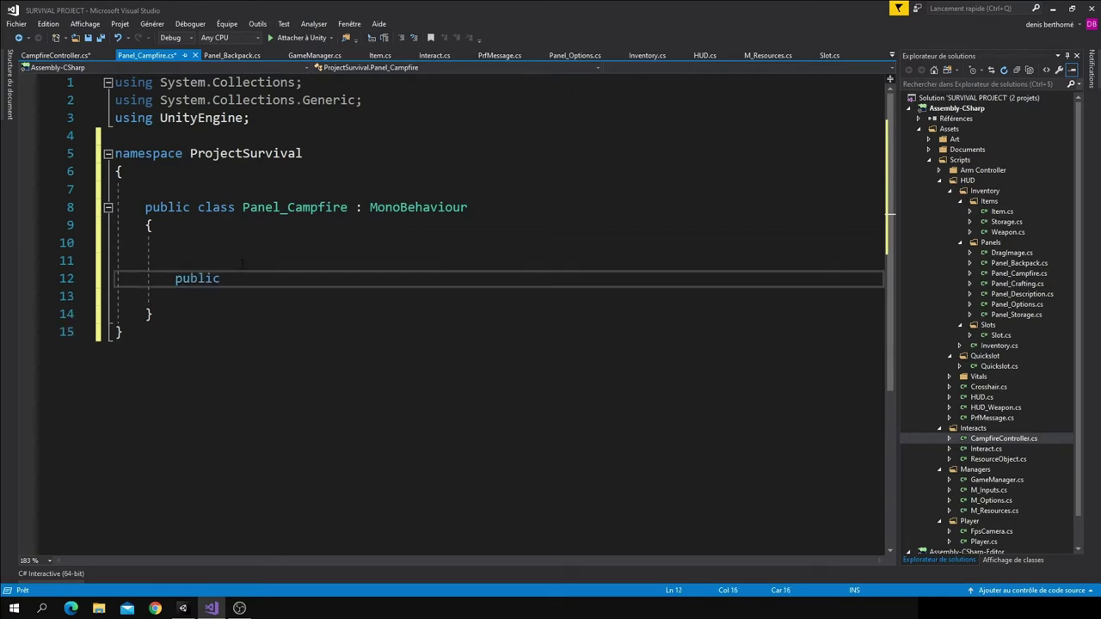
{"action": "type", "text": "void Init"}
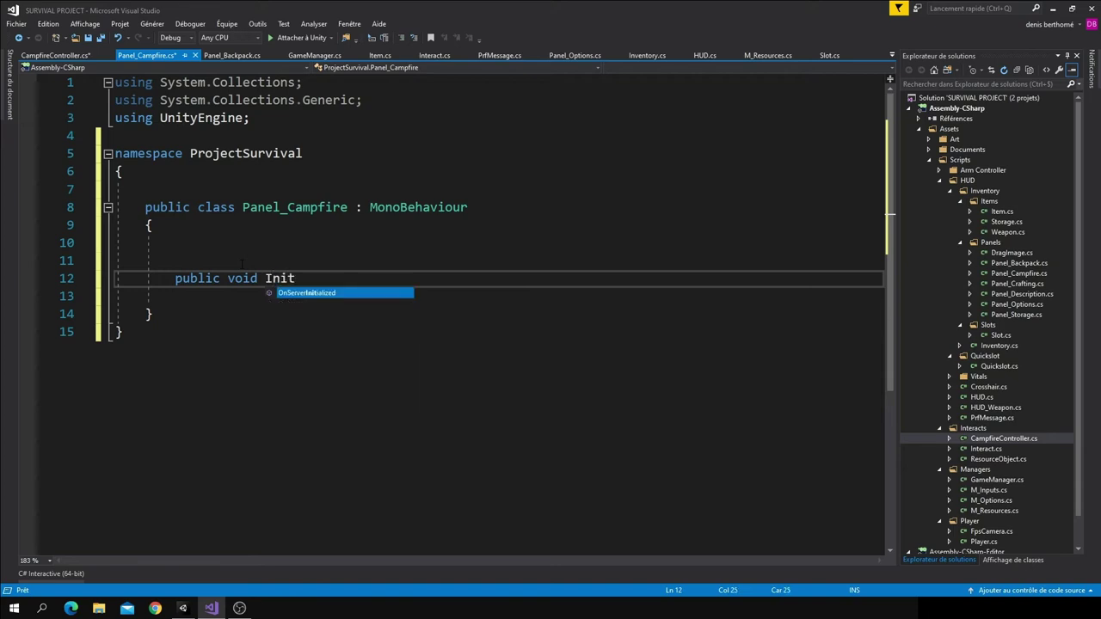
{"action": "key", "text": "Escape"}
{"action": "type", "text": "() {"}
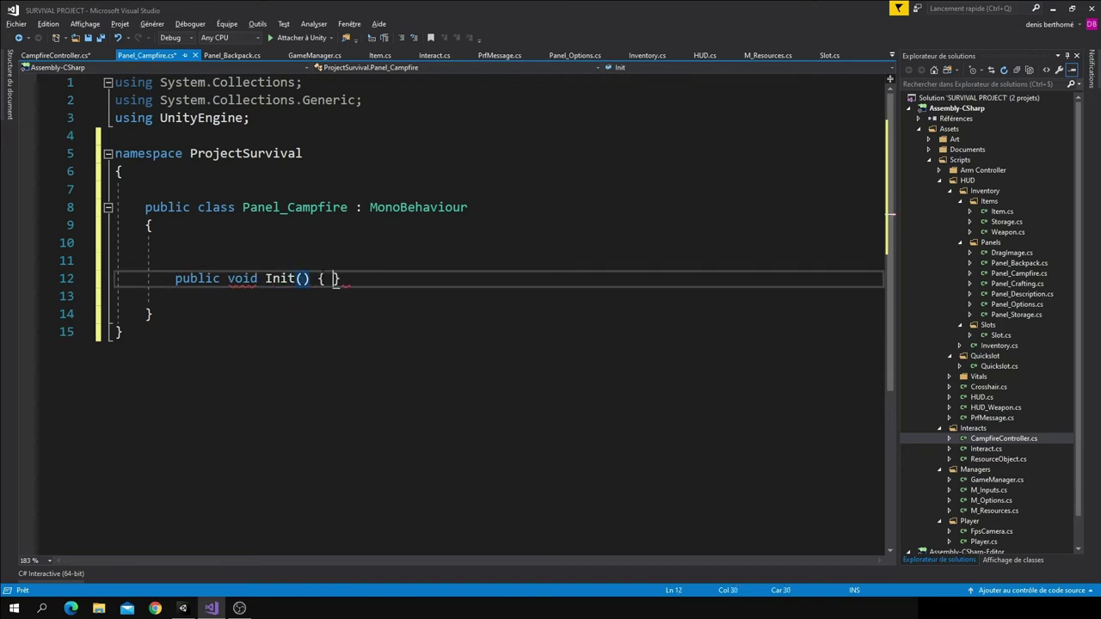
{"action": "key", "text": "Return"}
{"action": "key", "text": "Down"}
{"action": "key", "text": "Return"}
Add empty public void Show() and Hide() methods below Init
{"action": "key", "text": "Return"}
{"action": "key", "text": "Return"}
{"action": "key", "text": "Return"}
{"action": "type", "text": "ublic void Show()"}
{"action": "key", "text": "Return"}
{"action": "type", "text": "{"}
{"action": "key", "text": "Return"}
{"action": "key", "text": "Down"}
{"action": "key", "text": "Return"}
{"action": "key", "text": "Return"}
{"action": "type", "text": "public void Hide("}
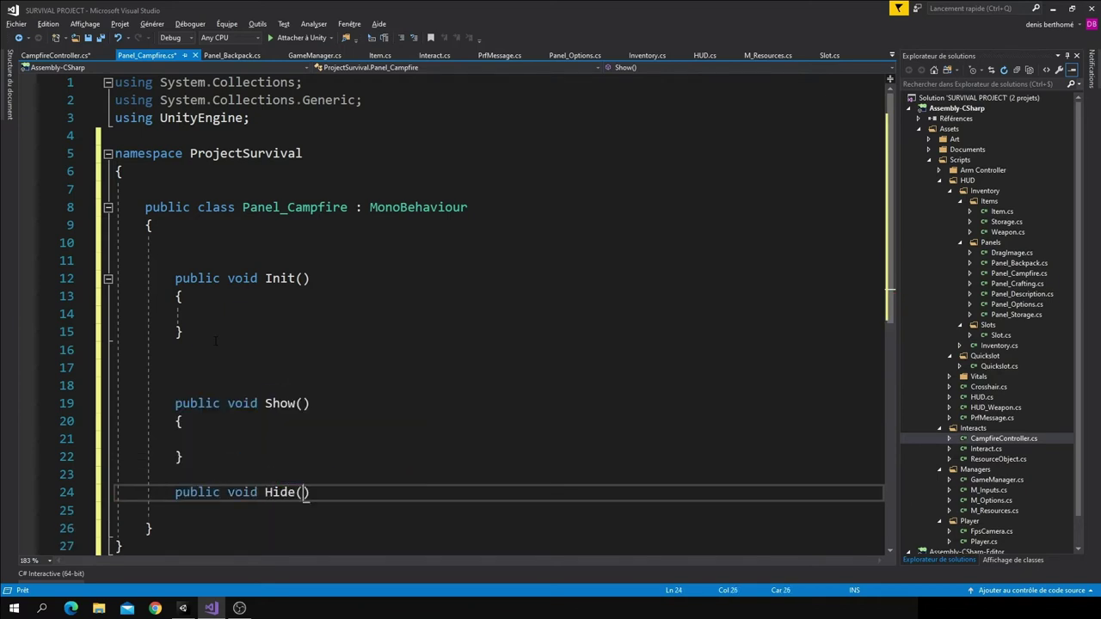
{"action": "key", "text": "Return"}
{"action": "type", "text": "{"}
Make Init() call Hide();
{"action": "left_click", "coordinate": [280, 403]}
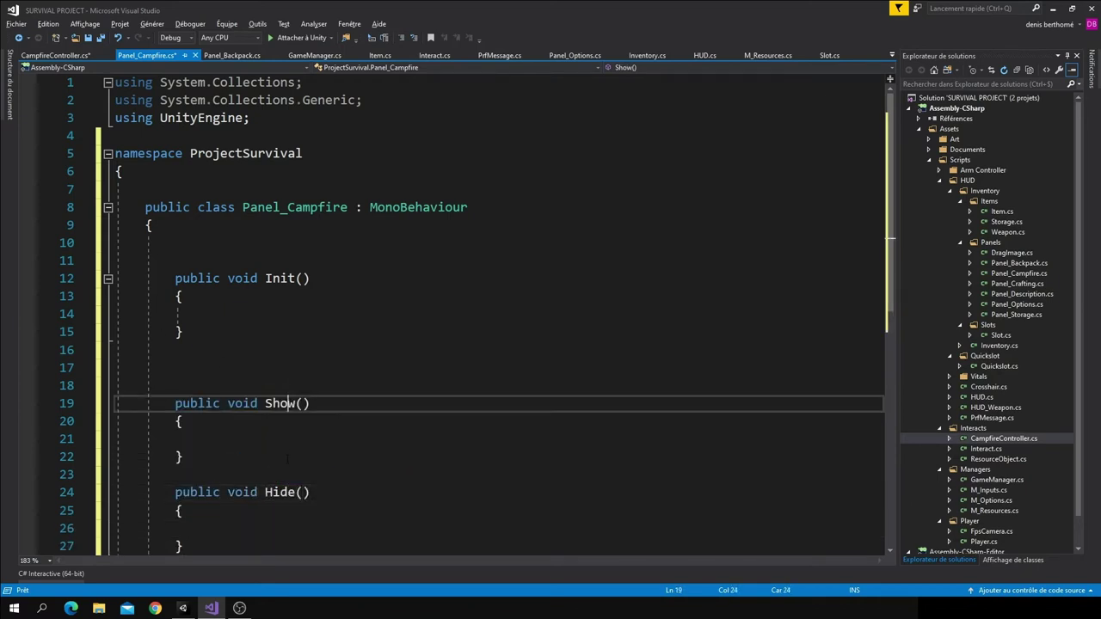
{"action": "left_click", "coordinate": [279, 492]}
{"action": "left_click", "coordinate": [264, 432]}
{"action": "scroll", "coordinate": [264, 380], "scroll_direction": "down", "scroll_amount": 1}
{"action": "key", "text": "ctrl+z"}
{"action": "left_click", "coordinate": [260, 260]}
{"action": "left_click", "coordinate": [260, 297]}
{"action": "type", "text": "ide();"}
Fill Show() with gameObject.SetActive(true) and Hide() with gameObject.SetActive(false)
{"action": "scroll", "coordinate": [299, 428], "scroll_direction": "down", "scroll_amount": 1}
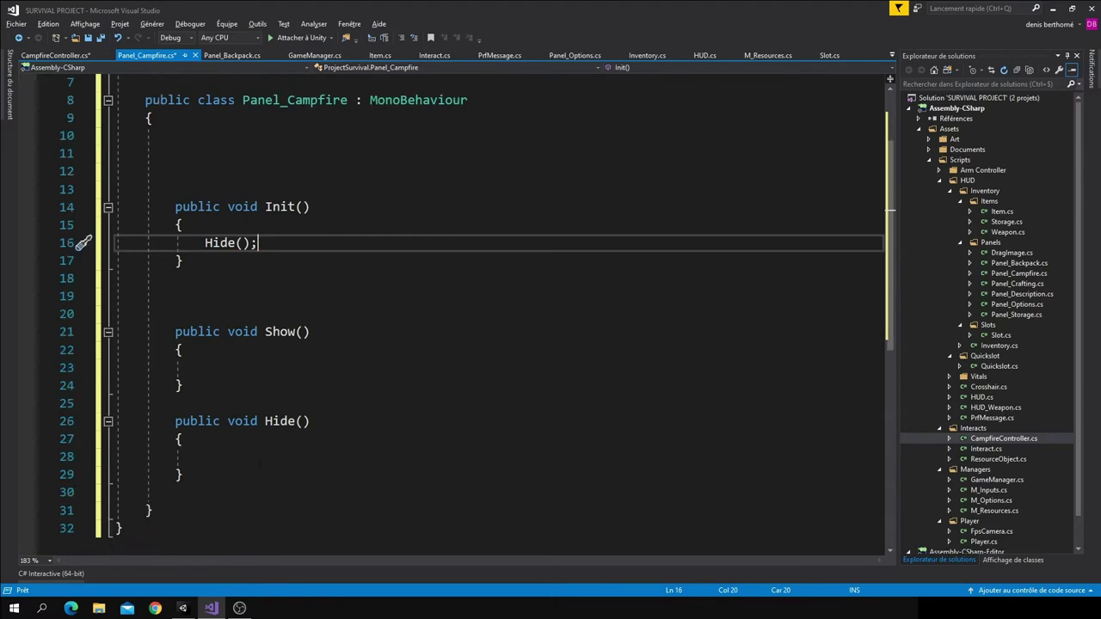
{"action": "left_click", "coordinate": [257, 386]}
{"action": "left_click", "coordinate": [259, 370]}
{"action": "type", "text": "ga"}
{"action": "key", "text": "Tab"}
{"action": "type", "text": ".Set"}
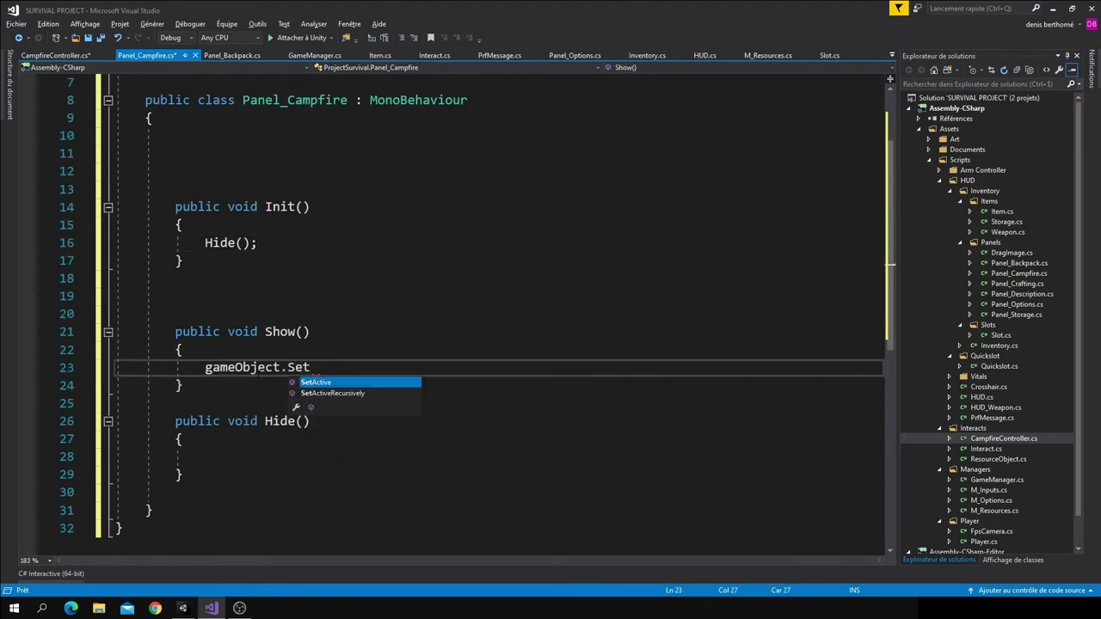
{"action": "type", "text": "Active(true);"}
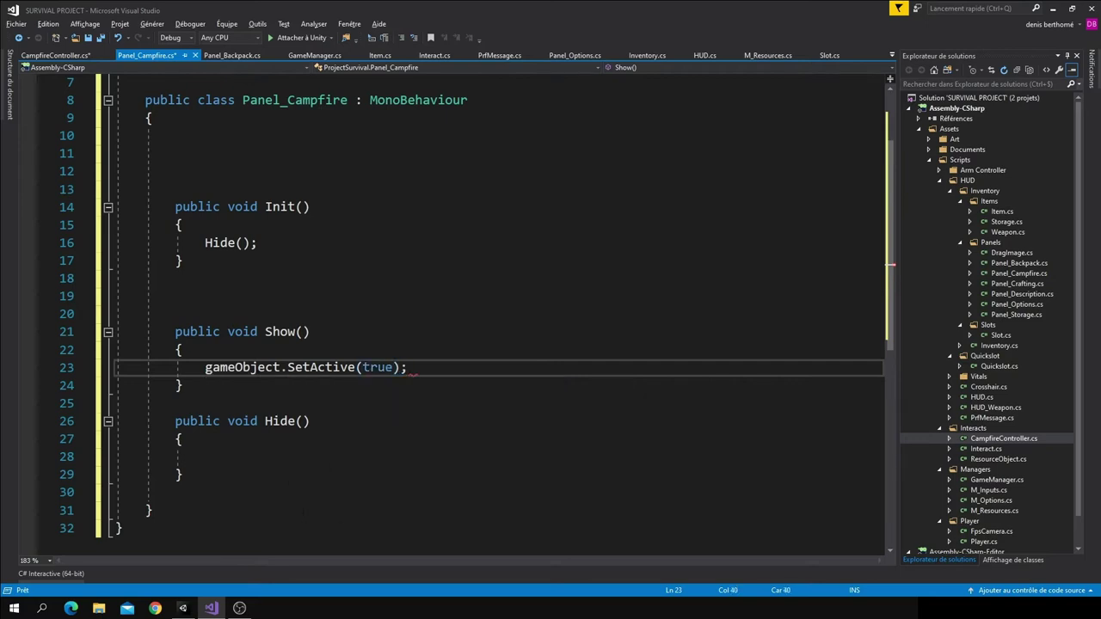
{"action": "left_click_drag", "start_coordinate": [209, 456], "coordinate": [285, 467]}
{"action": "key", "text": "Left"}
{"action": "type", "text": "gameObject.SetActive(false);"}
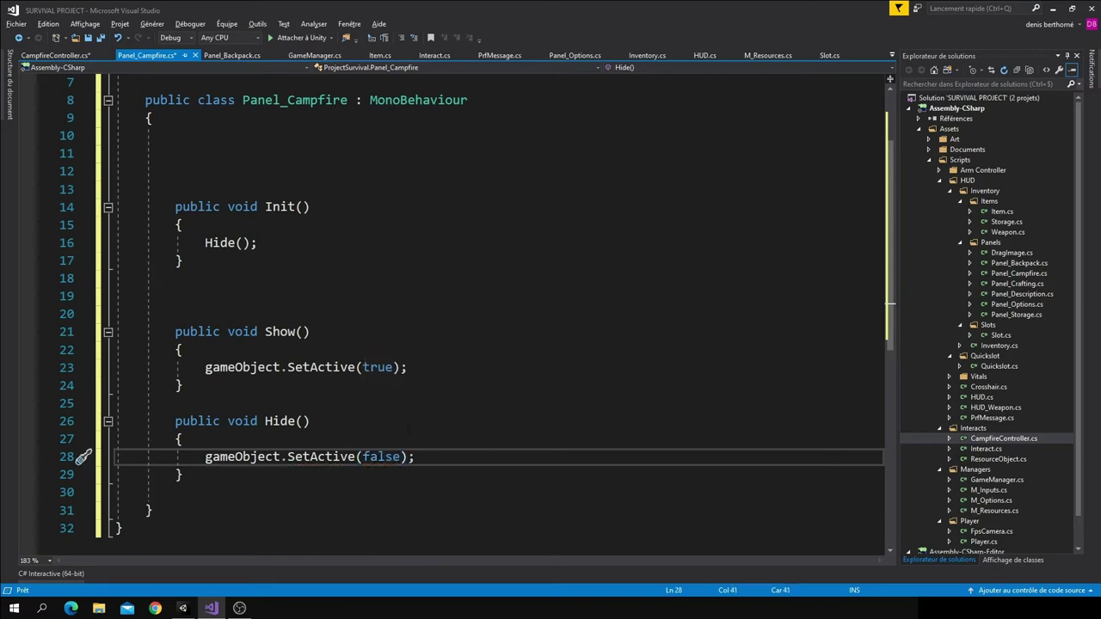
{"action": "left_click", "coordinate": [305, 251]}
{"action": "left_click", "coordinate": [303, 207]}
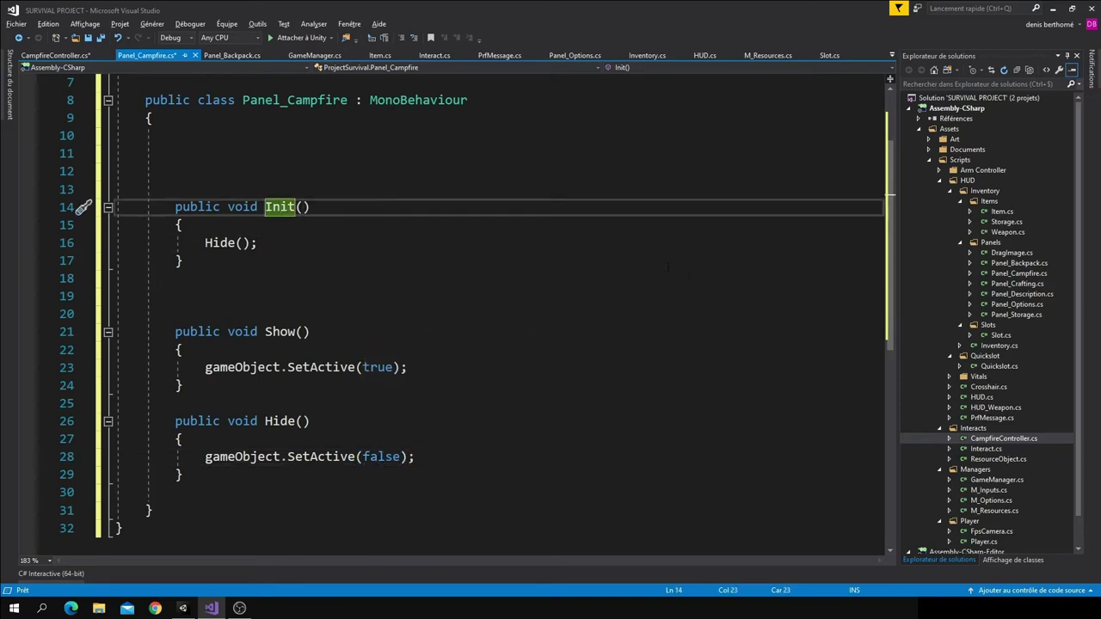
In Inventory.cs, declare '[HideInInspector] public Panel_Campfire panel_Campfire = null;' below panel_Storage
{"action": "left_click", "coordinate": [647, 55]}
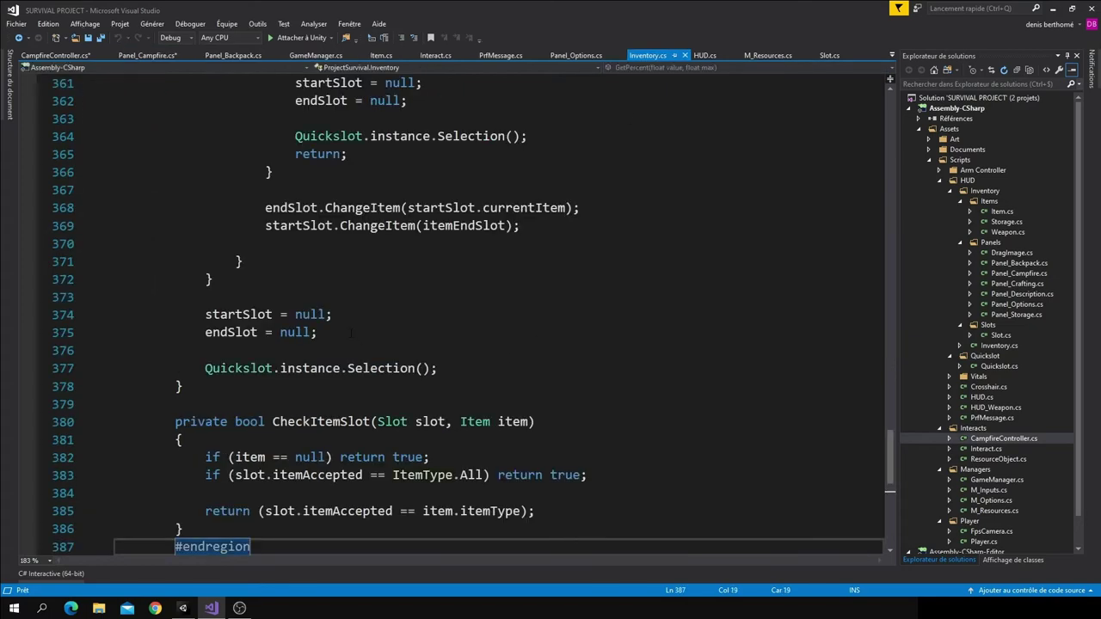
{"action": "scroll", "coordinate": [546, 407], "scroll_direction": "up", "scroll_amount": 6}
{"action": "scroll", "coordinate": [547, 407], "scroll_direction": "up", "scroll_amount": 12}
{"action": "left_click_drag", "start_coordinate": [891, 344], "coordinate": [890, 103]}
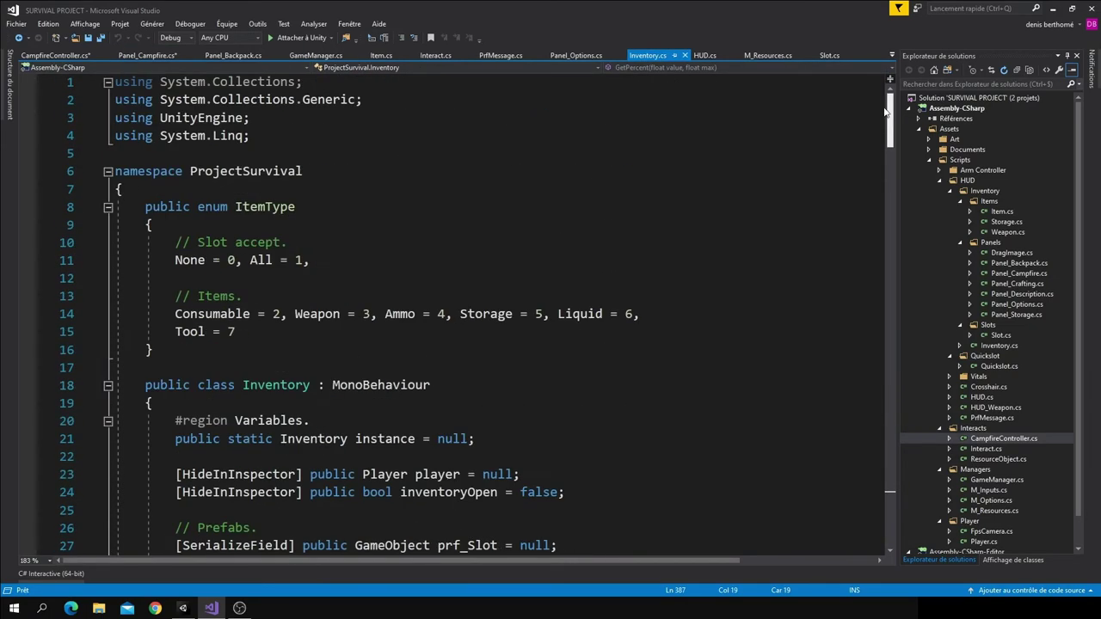
{"action": "scroll", "coordinate": [583, 368], "scroll_direction": "down", "scroll_amount": 6}
{"action": "left_click", "coordinate": [656, 316]}
{"action": "key", "text": "Return"}
{"action": "type", "text": "[Hi"}
{"action": "key", "text": "Tab"}
{"action": "type", "text": "] public Pa"}
{"action": "key", "text": "Down"}
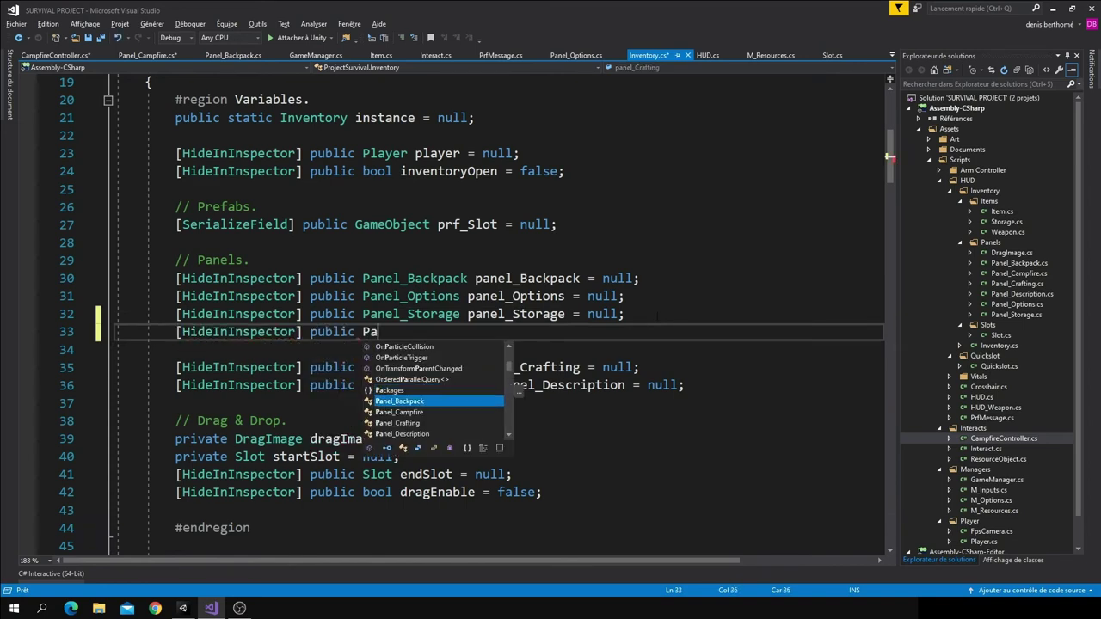
{"action": "key", "text": "Down"}
{"action": "key", "text": "space"}
{"action": "type", "text": "nel_Campfire p"}
{"action": "key", "text": "Down"}
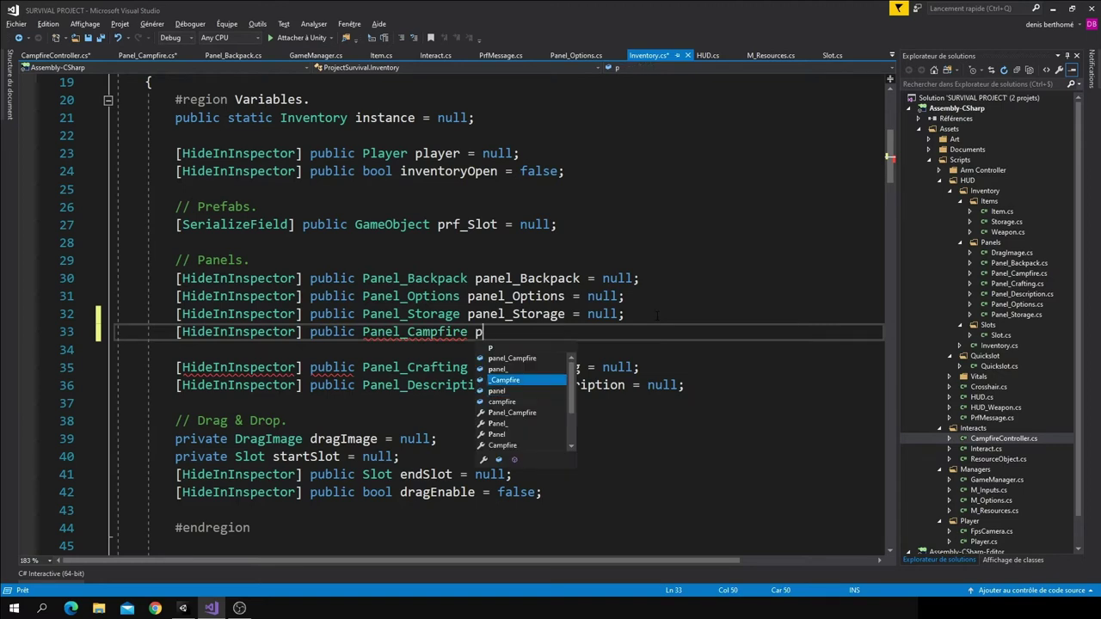
{"action": "key", "text": "Up"}
{"action": "key", "text": "Tab"}
{"action": "type", "text": "ull;"}
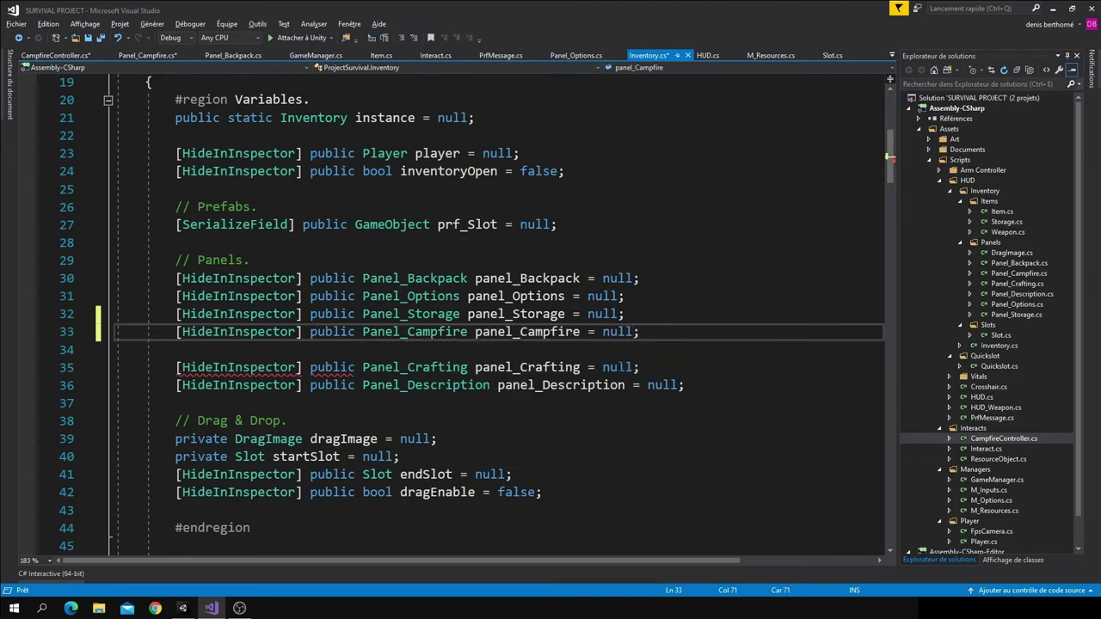
In Init, assign panel_Campfire = GetComponentInChildren<Panel_Campfire>(); and call panel_Campfire.Init();
{"action": "scroll", "coordinate": [452, 406], "scroll_direction": "down", "scroll_amount": 1}
{"action": "scroll", "coordinate": [452, 406], "scroll_direction": "down", "scroll_amount": 3}
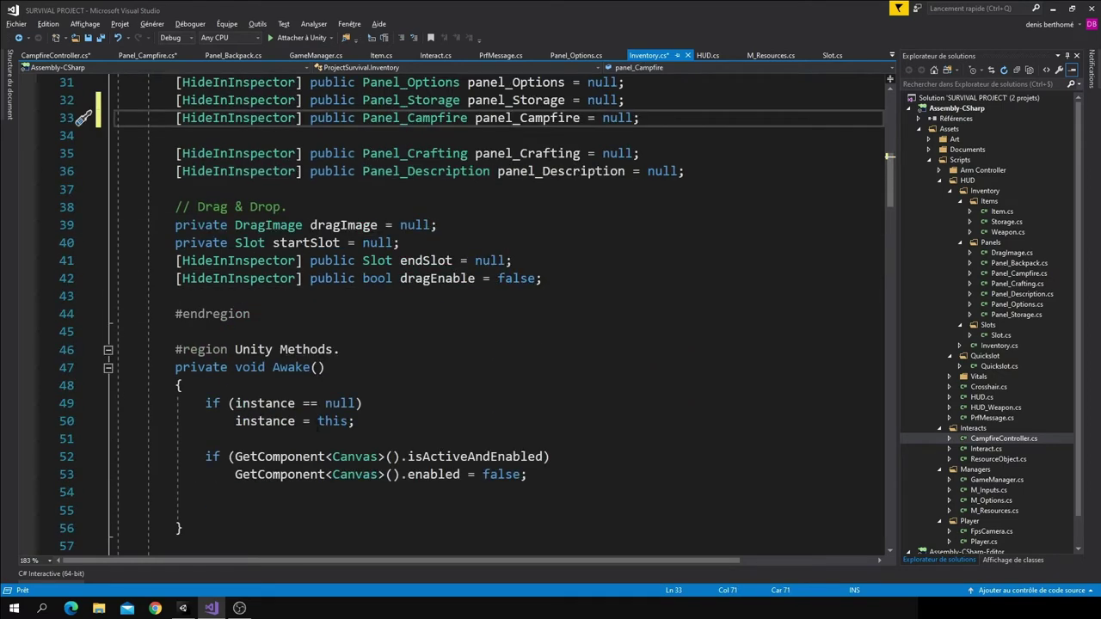
{"action": "scroll", "coordinate": [452, 406], "scroll_direction": "down", "scroll_amount": 2}
{"action": "scroll", "coordinate": [452, 406], "scroll_direction": "down", "scroll_amount": 3}
{"action": "scroll", "coordinate": [376, 325], "scroll_direction": "down", "scroll_amount": 4}
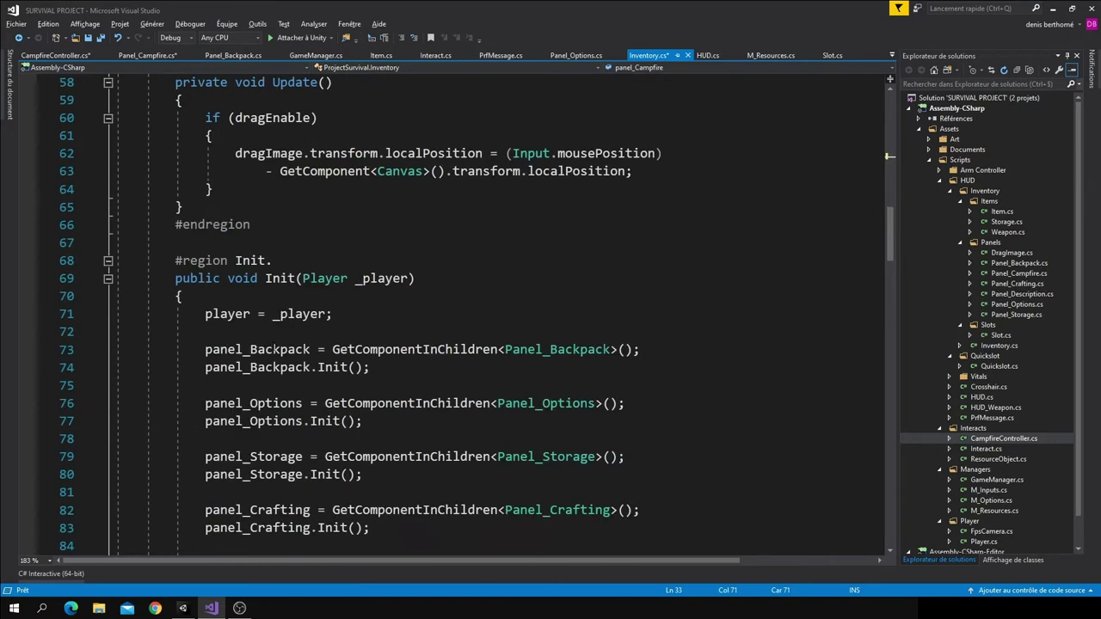
{"action": "scroll", "coordinate": [376, 325], "scroll_direction": "down", "scroll_amount": 3}
{"action": "scroll", "coordinate": [376, 325], "scroll_direction": "down", "scroll_amount": 2}
{"action": "scroll", "coordinate": [376, 325], "scroll_direction": "up", "scroll_amount": 2}
{"action": "left_click", "coordinate": [374, 325]}
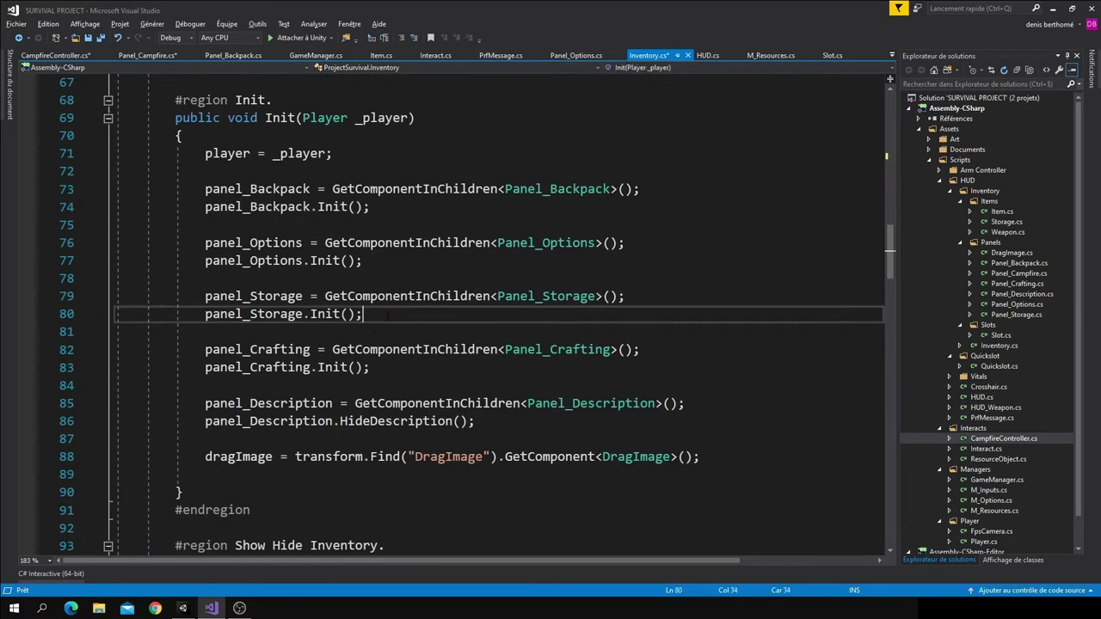
{"action": "key", "text": "Return"}
{"action": "key", "text": "Return"}
{"action": "type", "text": "pa"}
{"action": "key", "text": "Tab"}
{"action": "type", "text": "="}
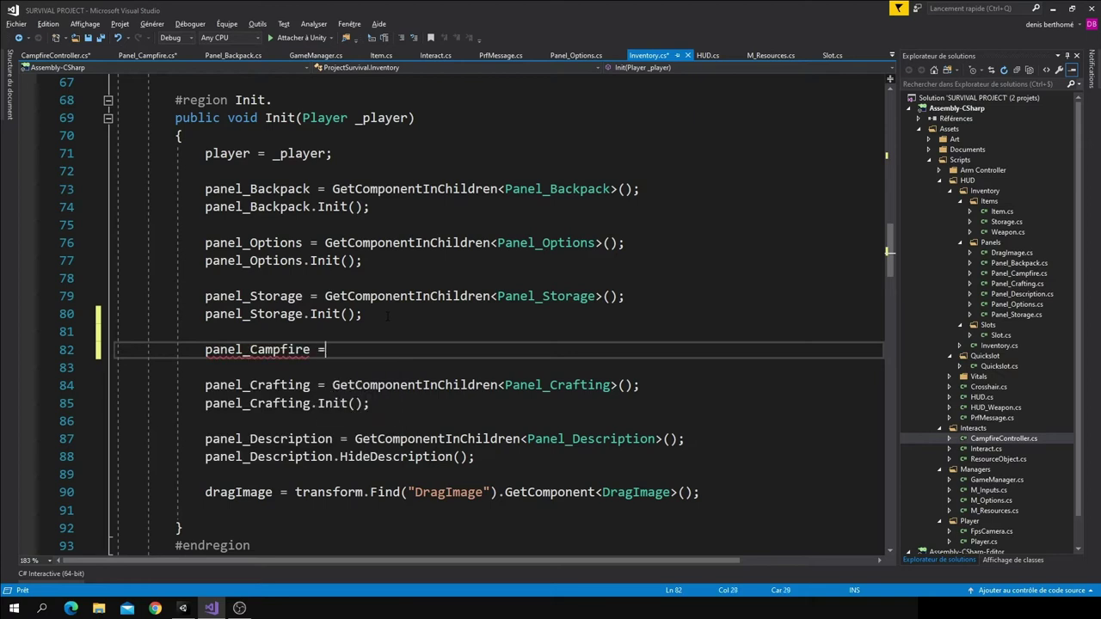
{"action": "type", "text": " Get"}
{"action": "key", "text": "Down"}
{"action": "key", "text": "Down"}
{"action": "type", "text": "<P"}
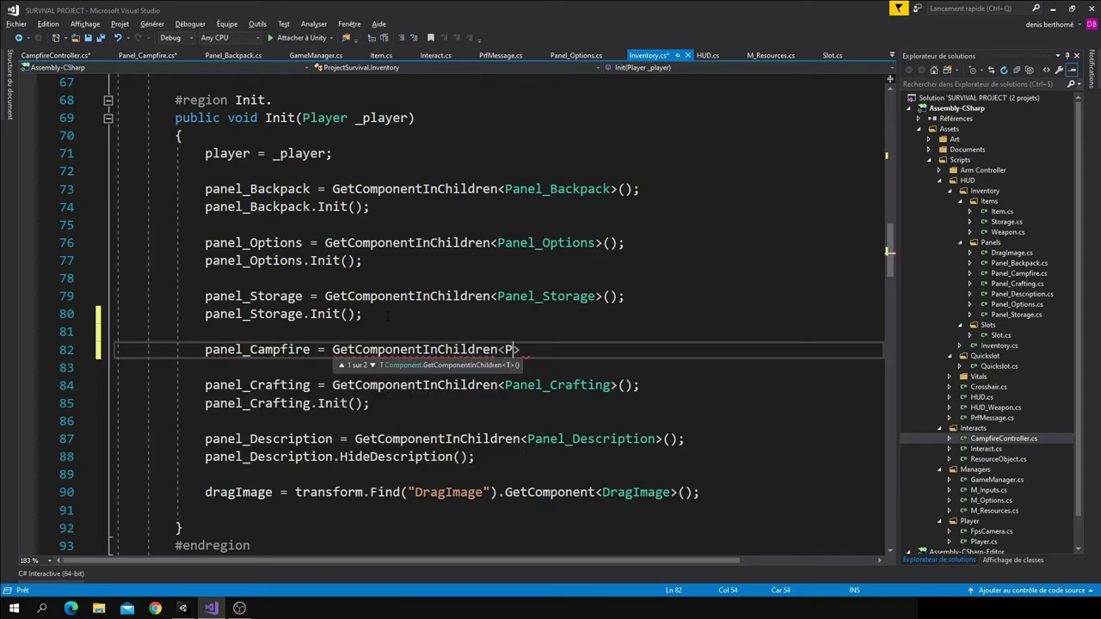
{"action": "type", "text": "anel_Campfire>();"}
{"action": "key", "text": "Return"}
{"action": "type", "text": "panel_Campfire.Init();"}
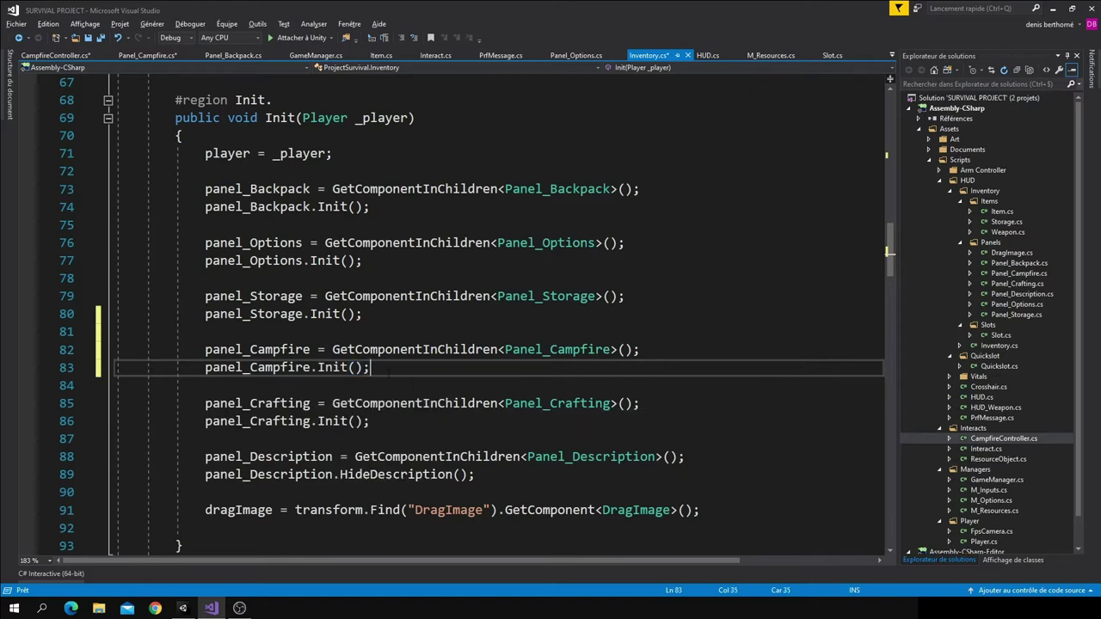
In ShowHide_Inventory, add the condition 'if (panel_Campfire.gameObject.activeSelf)' below the storage HidePanel call
{"action": "key", "text": "Left"}
{"action": "key", "text": "Left"}
{"action": "key", "text": "Left"}
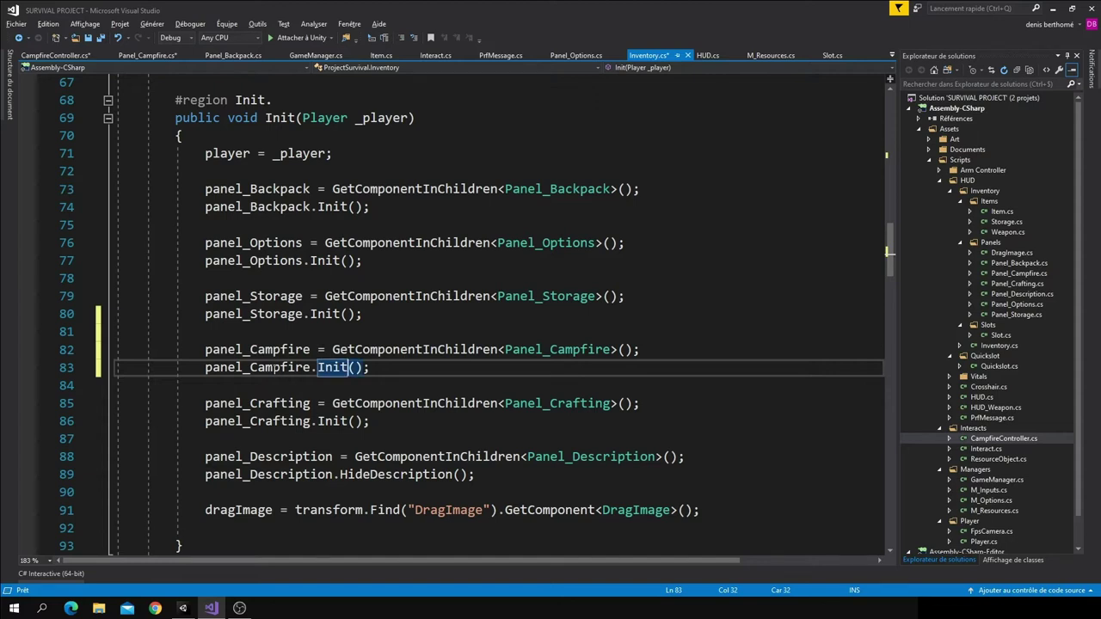
{"action": "scroll", "coordinate": [310, 410], "scroll_direction": "down", "scroll_amount": 3}
{"action": "scroll", "coordinate": [309, 410], "scroll_direction": "down", "scroll_amount": 3}
{"action": "scroll", "coordinate": [309, 410], "scroll_direction": "down", "scroll_amount": 1}
{"action": "scroll", "coordinate": [310, 410], "scroll_direction": "down", "scroll_amount": 2}
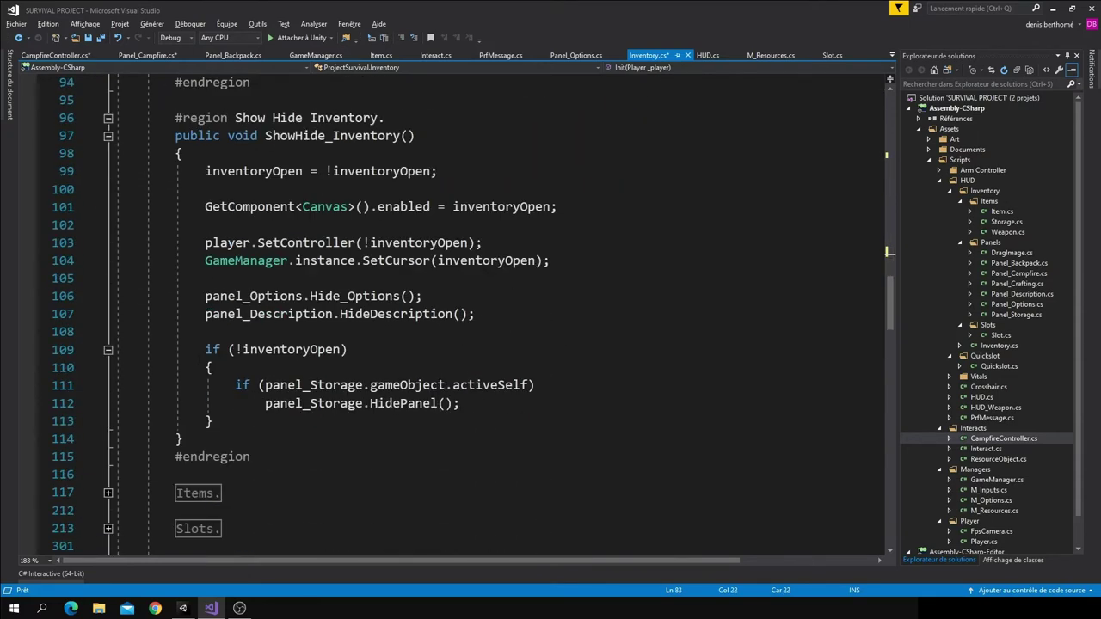
{"action": "left_click_drag", "start_coordinate": [203, 349], "coordinate": [270, 423]}
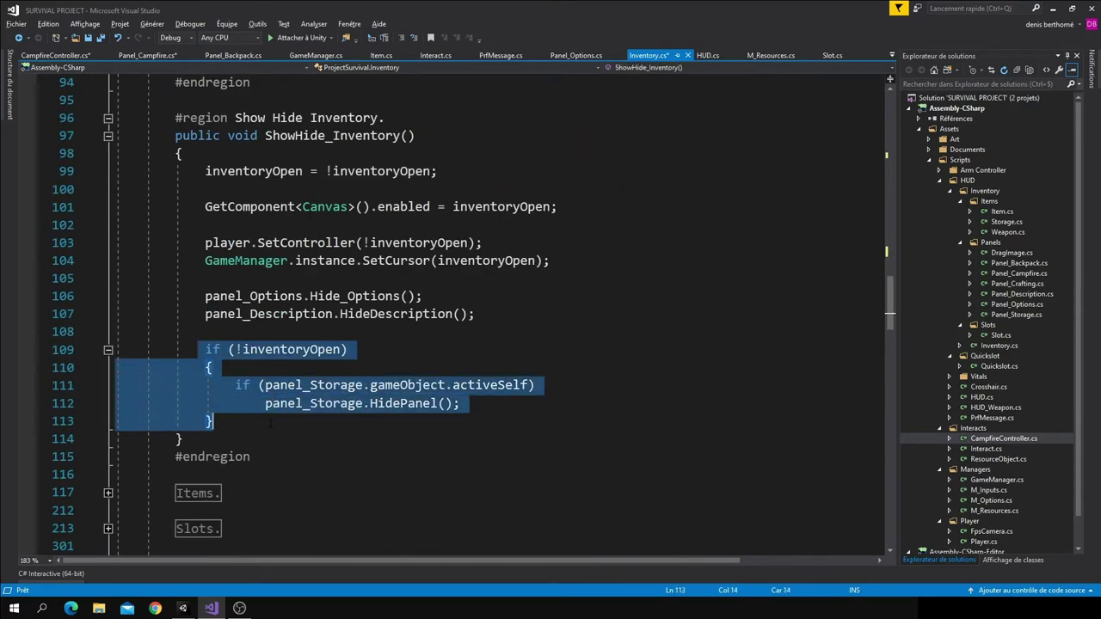
{"action": "left_click", "coordinate": [500, 402]}
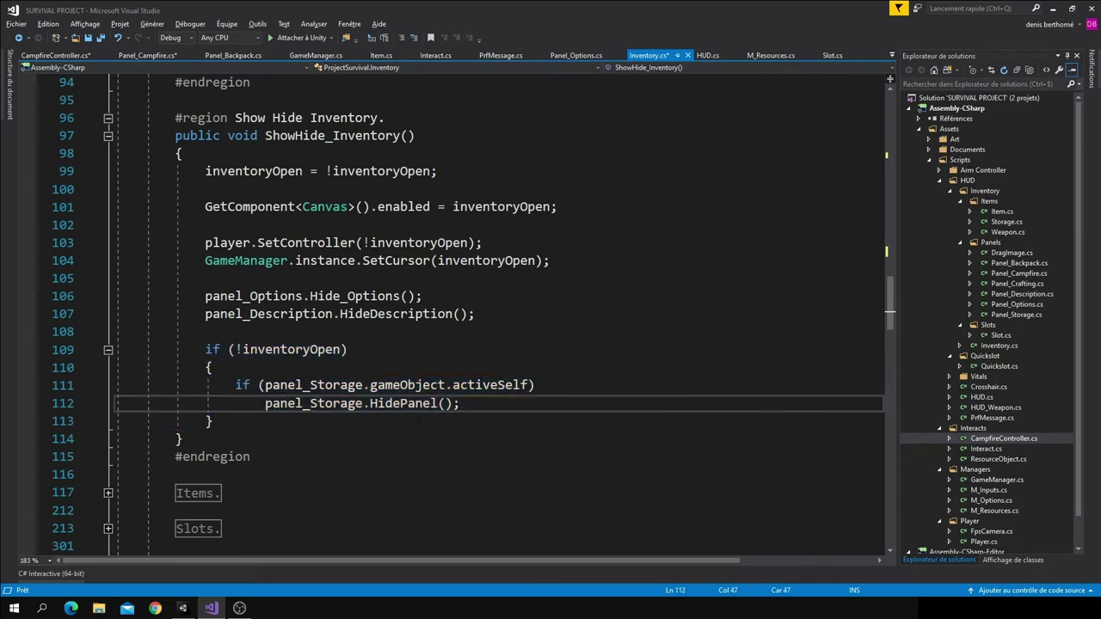
{"action": "key", "text": "Return"}
{"action": "type", "text": "if(p"}
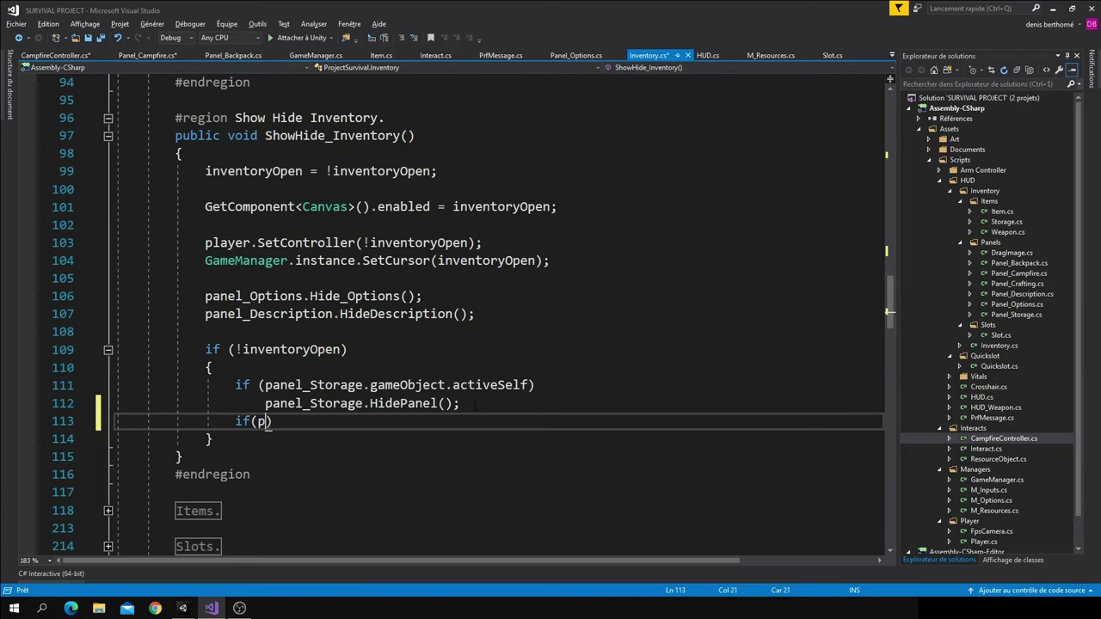
{"action": "type", "text": "a"}
{"action": "key", "text": "Tab"}
{"action": "type", "text": ".?"}
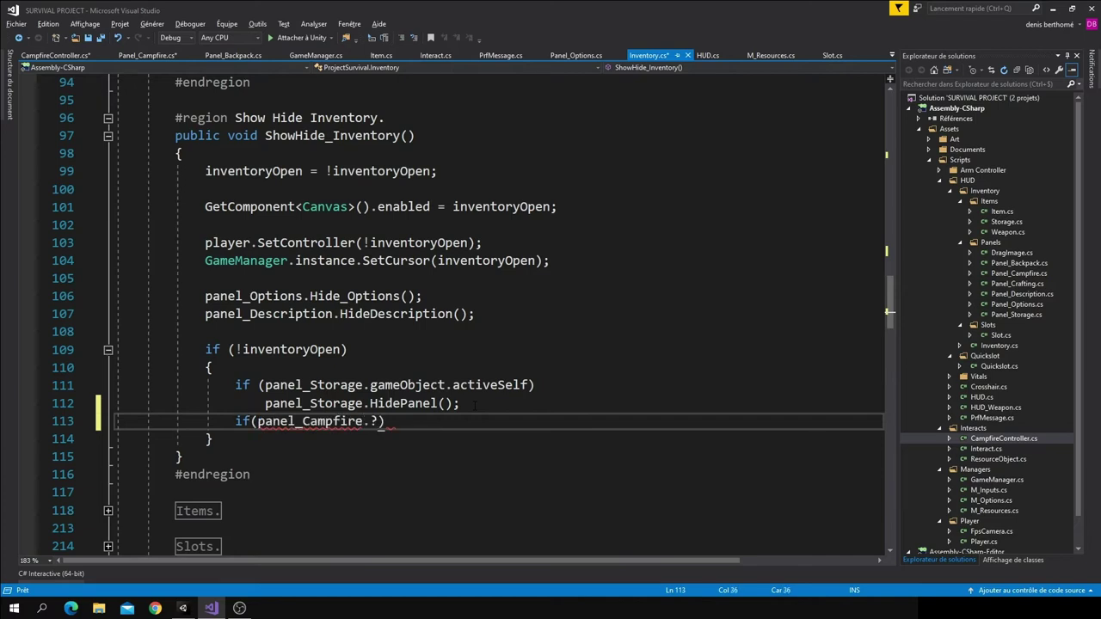
{"action": "type", "text": "ga"}
{"action": "key", "text": "Tab"}
{"action": "type", "text": ".a"}
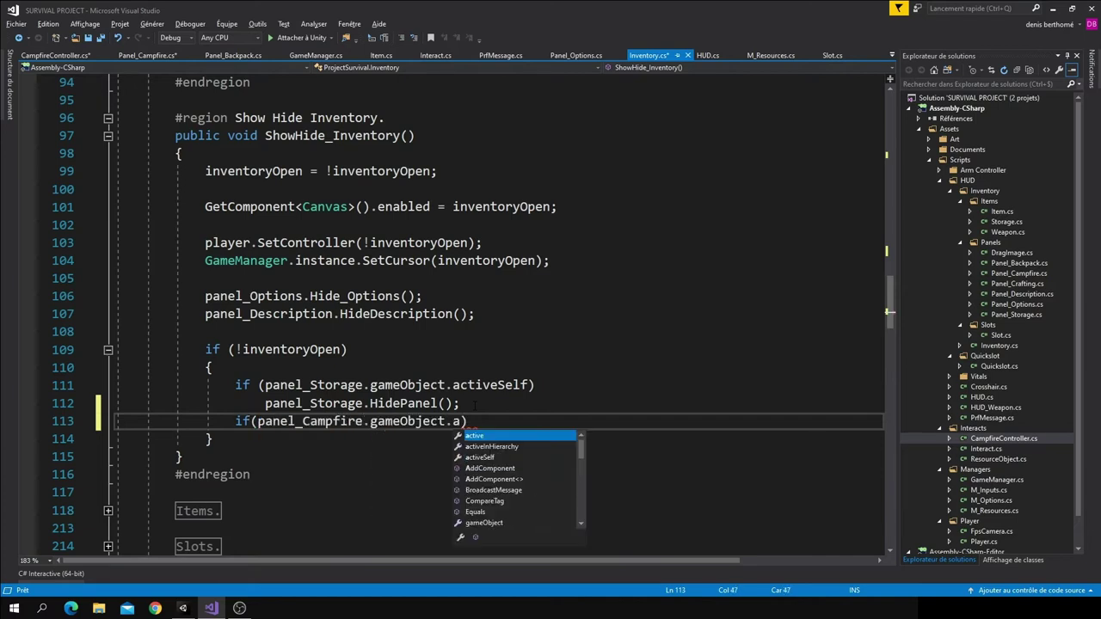
{"action": "type", "text": "c"}
{"action": "key", "text": "Tab"}
{"action": "type", "text": ")"}
Make the condition call panel_Campfire.Hide(); without braces
{"action": "key", "text": "Return"}
{"action": "type", "text": "{"}
{"action": "key", "text": "Return"}
{"action": "type", "text": "pa"}
{"action": "key", "text": "Tab"}
{"action": "type", "text": "."}
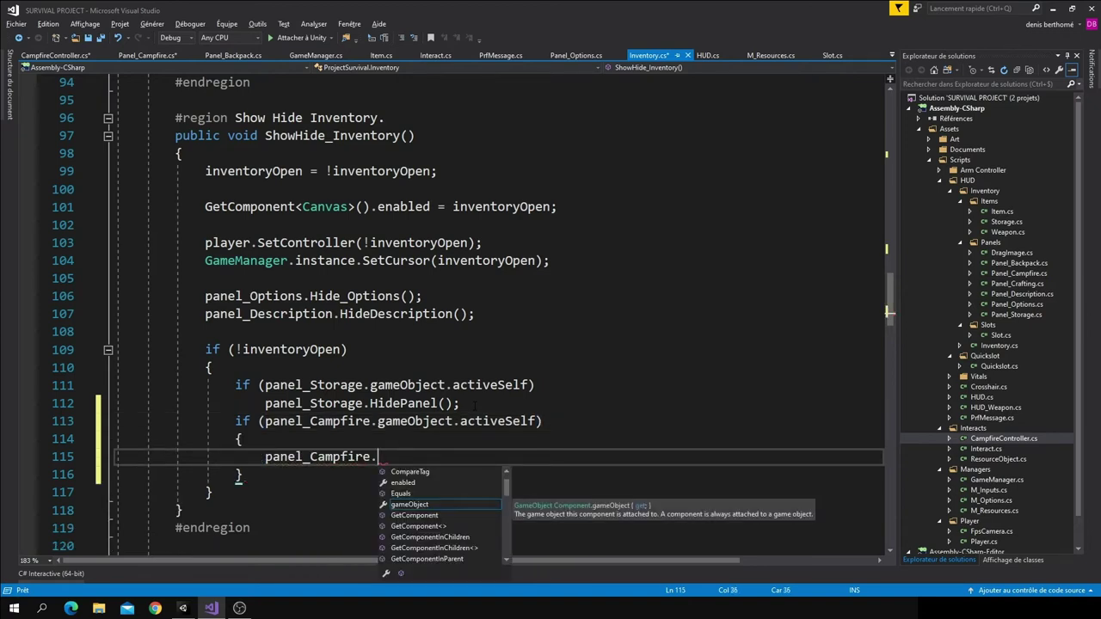
{"action": "type", "text": "Hi"}
{"action": "key", "text": "Tab"}
{"action": "type", "text": "();"}
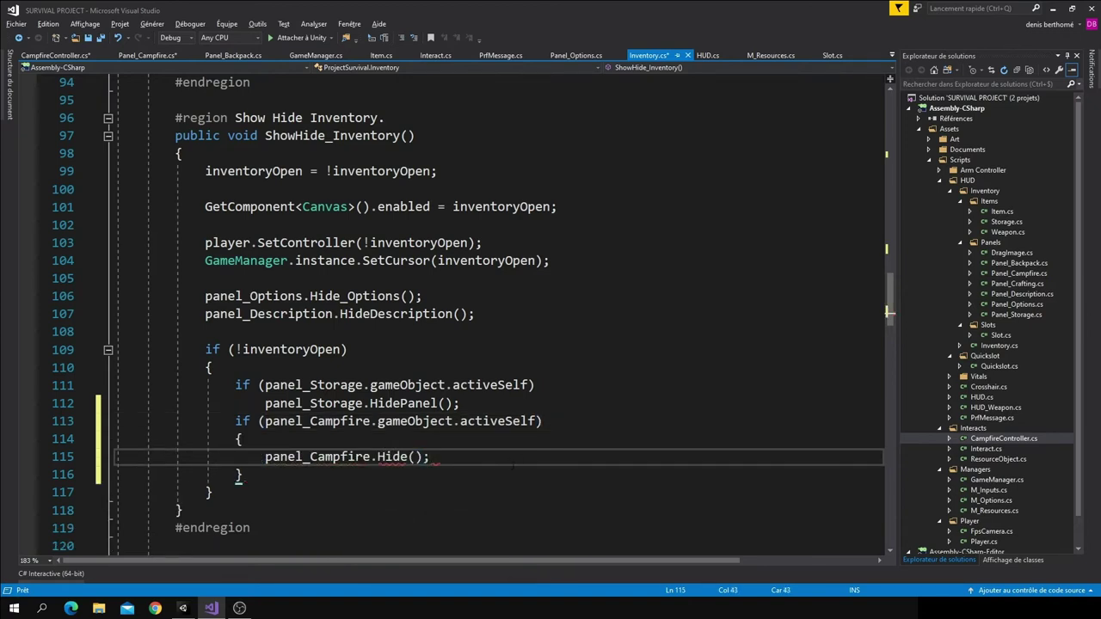
{"action": "left_click", "coordinate": [495, 474]}
{"action": "key", "text": "BackSpace"}
{"action": "left_click", "coordinate": [471, 441]}
{"action": "key", "text": "BackSpace"}
{"action": "key", "text": "BackSpace"}
{"action": "key", "text": "Down"}
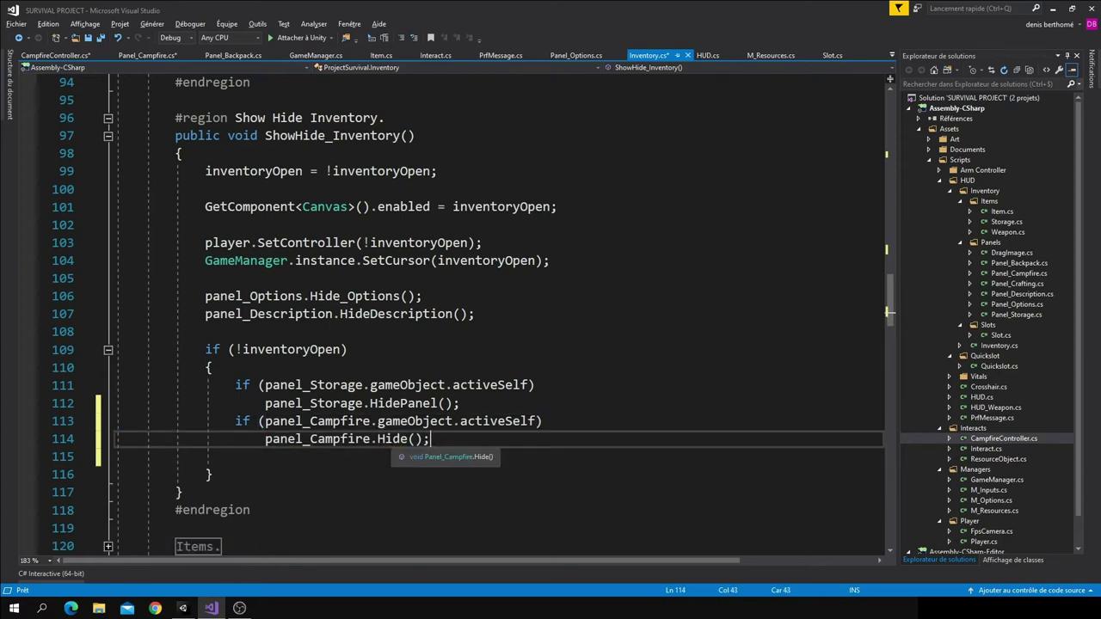
Jump to Hide's definition in Panel_Campfire, check the Show method, then switch to Interact.cs
{"action": "left_click", "coordinate": [392, 439]}
{"action": "key", "text": "F12"}
{"action": "key", "text": "Up"}
{"action": "scroll", "coordinate": [361, 404], "scroll_direction": "up", "scroll_amount": 3}
{"action": "left_click", "coordinate": [290, 385]}
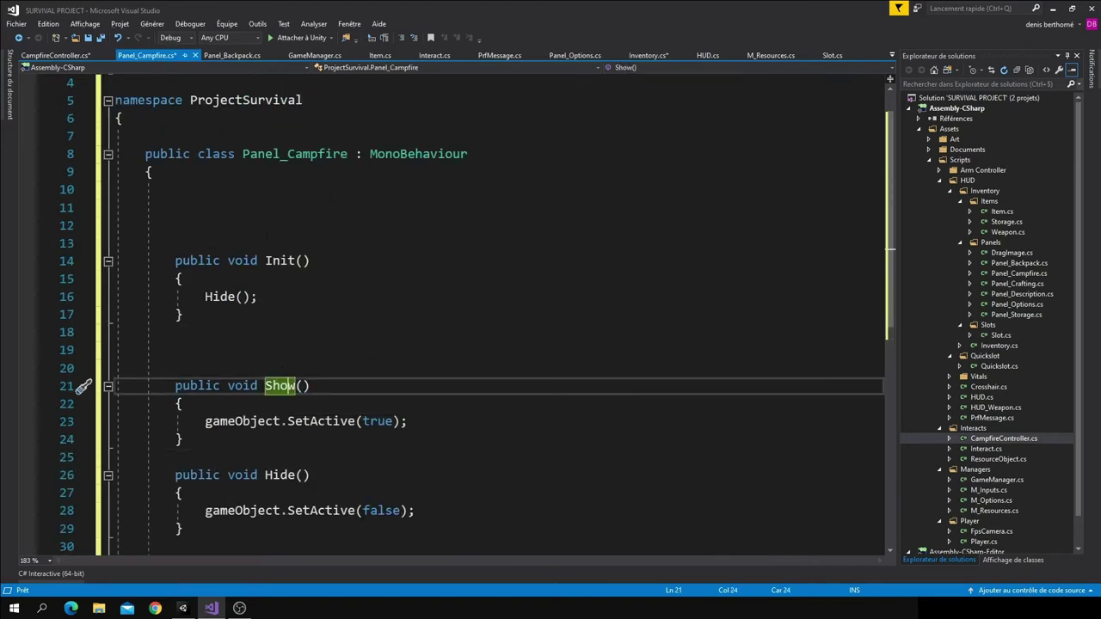
{"action": "left_click", "coordinate": [437, 59]}
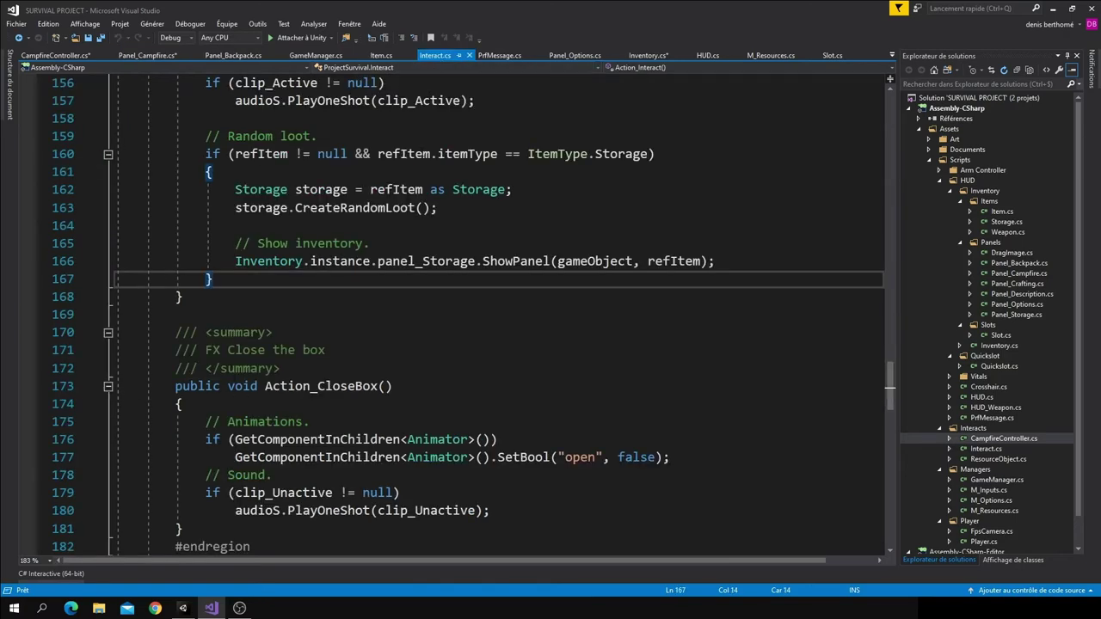
Add an 'Other Controller.' comment after the random loot block in Action_Interact
{"action": "scroll", "coordinate": [318, 308], "scroll_direction": "up", "scroll_amount": 7}
{"action": "scroll", "coordinate": [318, 307], "scroll_direction": "up", "scroll_amount": 3}
{"action": "scroll", "coordinate": [336, 213], "scroll_direction": "down", "scroll_amount": 5}
{"action": "double_click", "coordinate": [336, 213]}
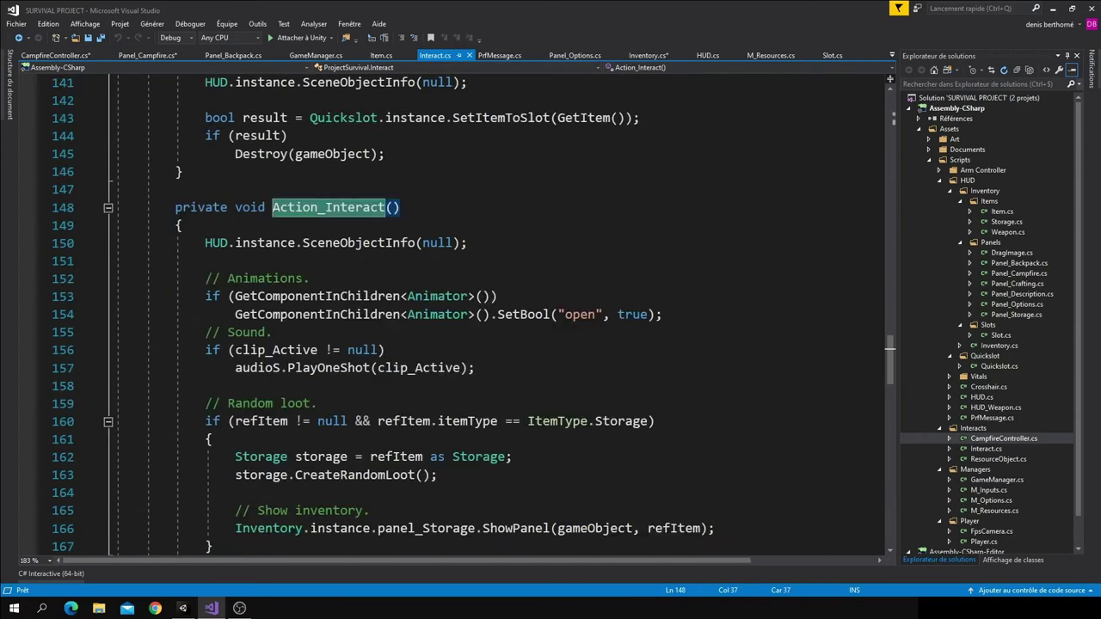
{"action": "scroll", "coordinate": [335, 213], "scroll_direction": "down", "scroll_amount": 3}
{"action": "left_click_drag", "start_coordinate": [193, 242], "coordinate": [214, 386]}
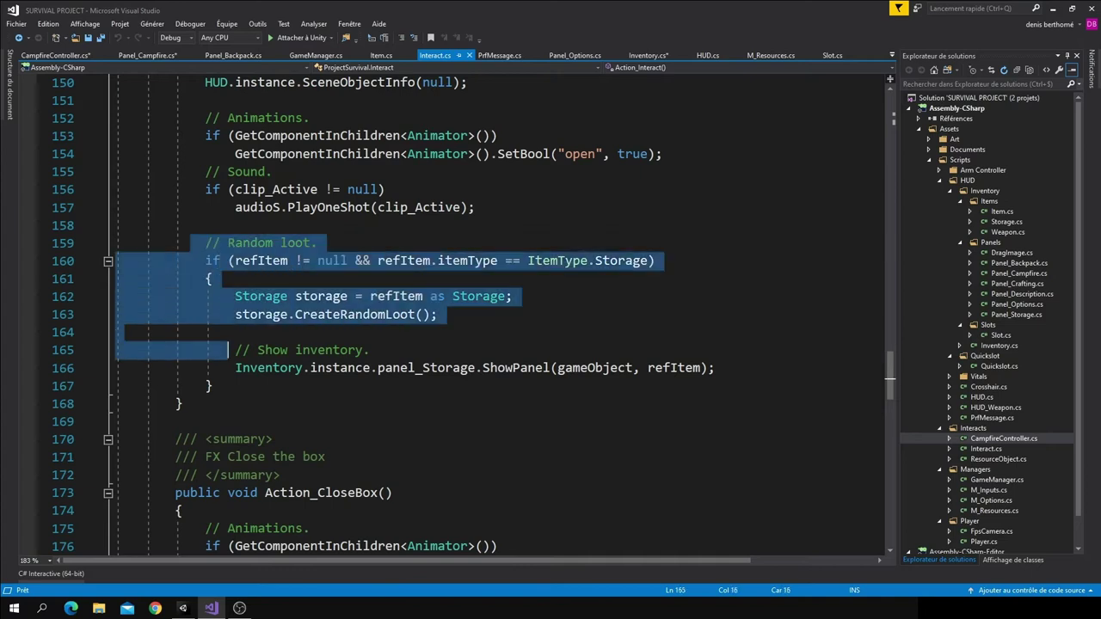
{"action": "left_click", "coordinate": [249, 389]}
{"action": "key", "text": "Return"}
{"action": "key", "text": "Return"}
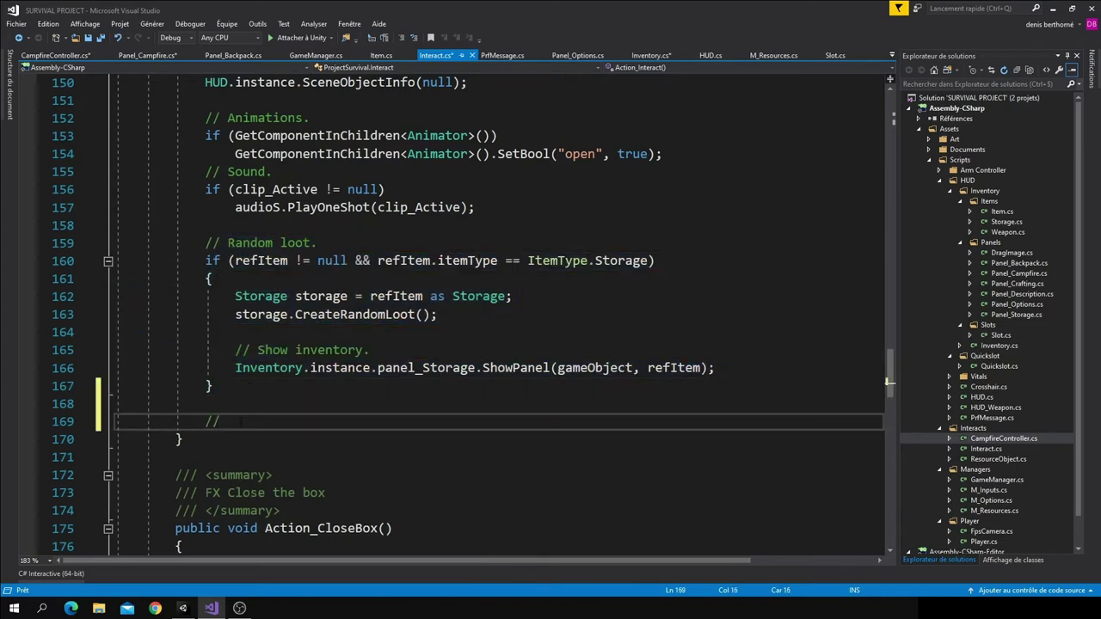
{"action": "type", "text": "Other Controller."}
{"action": "key", "text": "Return"}
{"action": "key", "text": "Return"}
{"action": "key", "text": "Return"}
{"action": "key", "text": "Up"}
{"action": "key", "text": "Up"}
Add 'if (GetComponent<CampfireController>()) Inventory.instance.panel_Campfire.Show(this);' under the comment
{"action": "type", "text": "if(GetComponent<"}
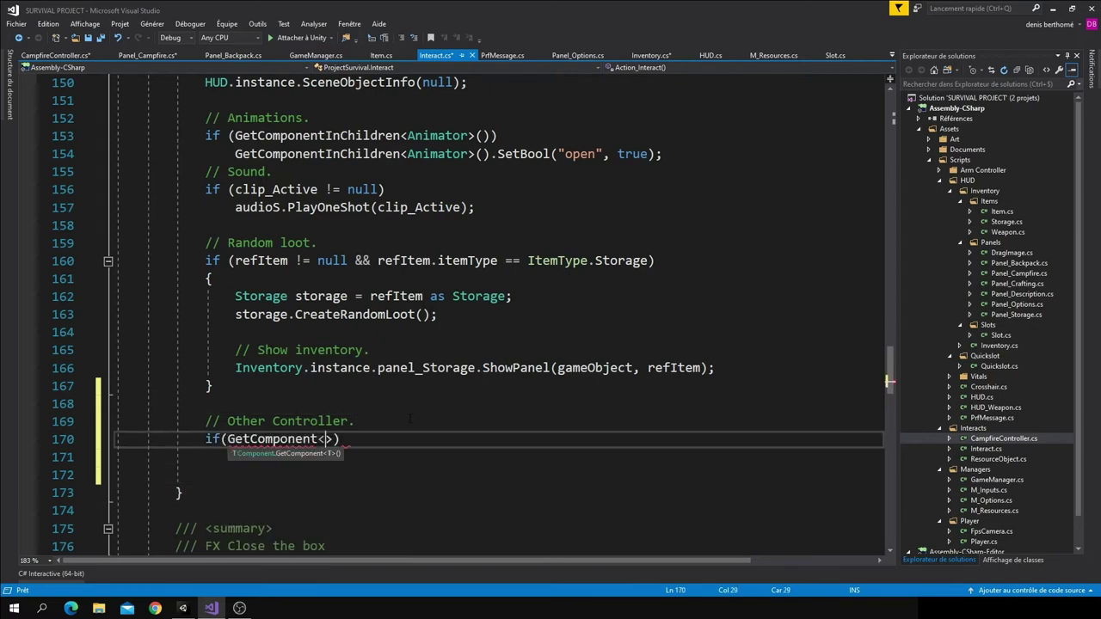
{"action": "type", "text": "Camp"}
{"action": "key", "text": "Tab"}
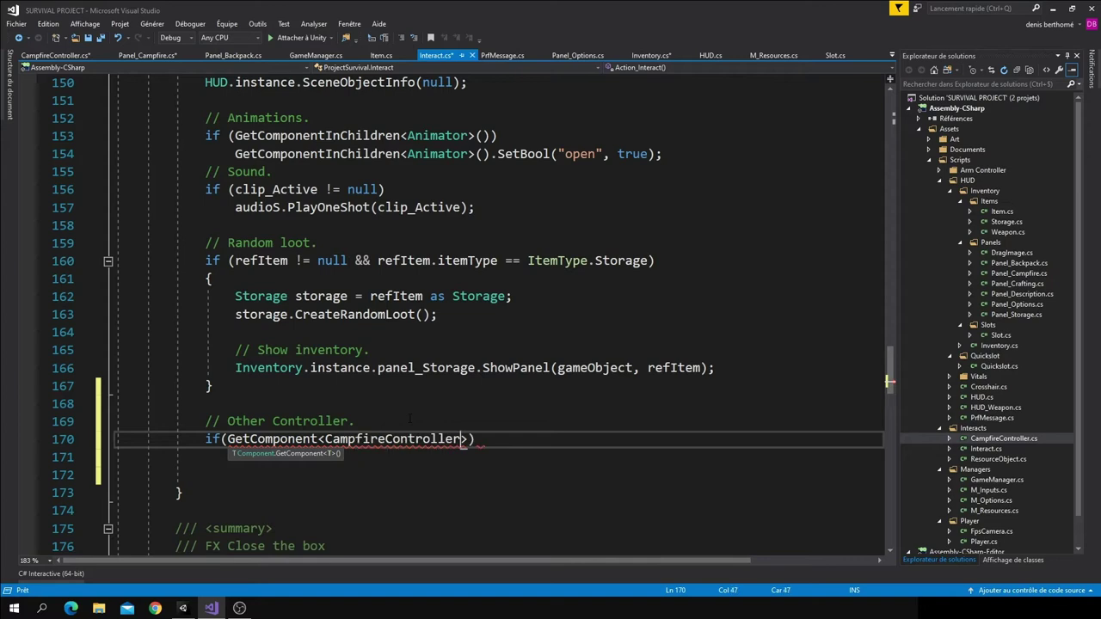
{"action": "type", "text": "()"}
{"action": "key", "text": "Return"}
{"action": "type", "text": "Inv"}
{"action": "key", "text": "Tab"}
{"action": "type", "text": ".instance.p"}
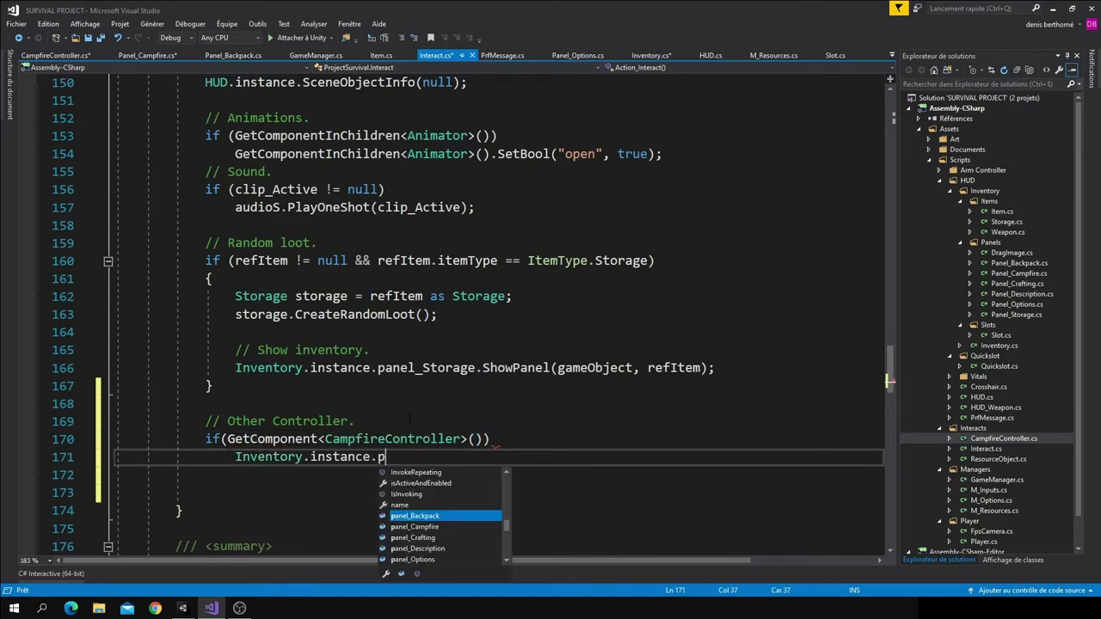
{"action": "key", "text": "Tab"}
{"action": "type", "text": ".Show();"}
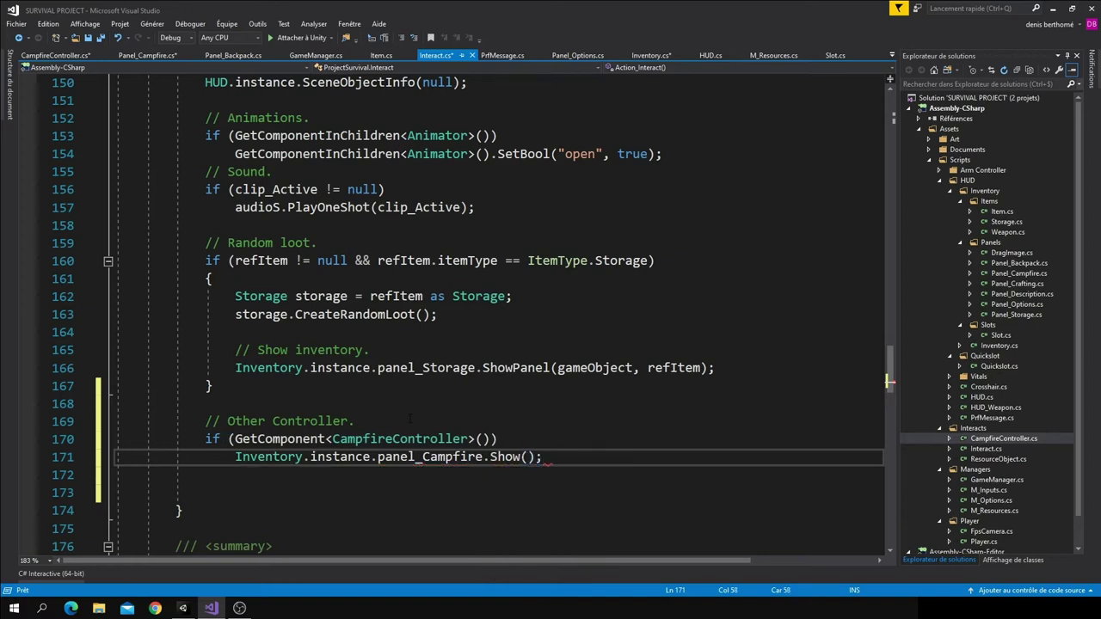
{"action": "key", "text": "Left"}
{"action": "key", "text": "Left"}
{"action": "type", "text": "th"}
{"action": "key", "text": "Tab"}
{"action": "key", "text": "Left"}
{"action": "key", "text": "Left"}
{"action": "key", "text": "Left"}
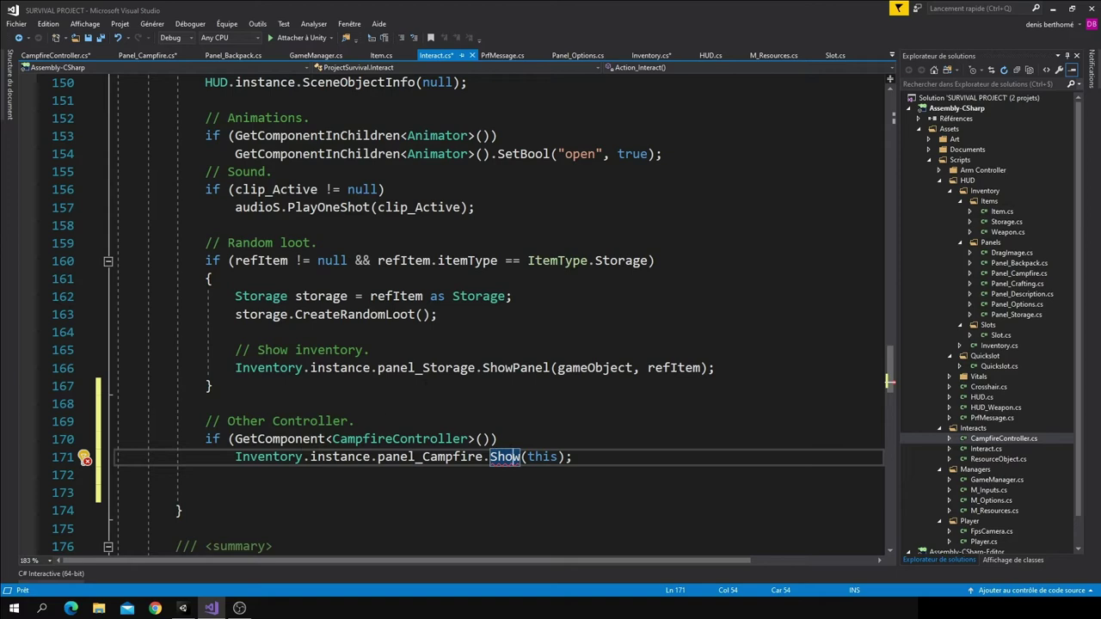
Give Panel_Campfire's Show method an 'Interact interaction' parameter
{"action": "key", "text": "F12"}
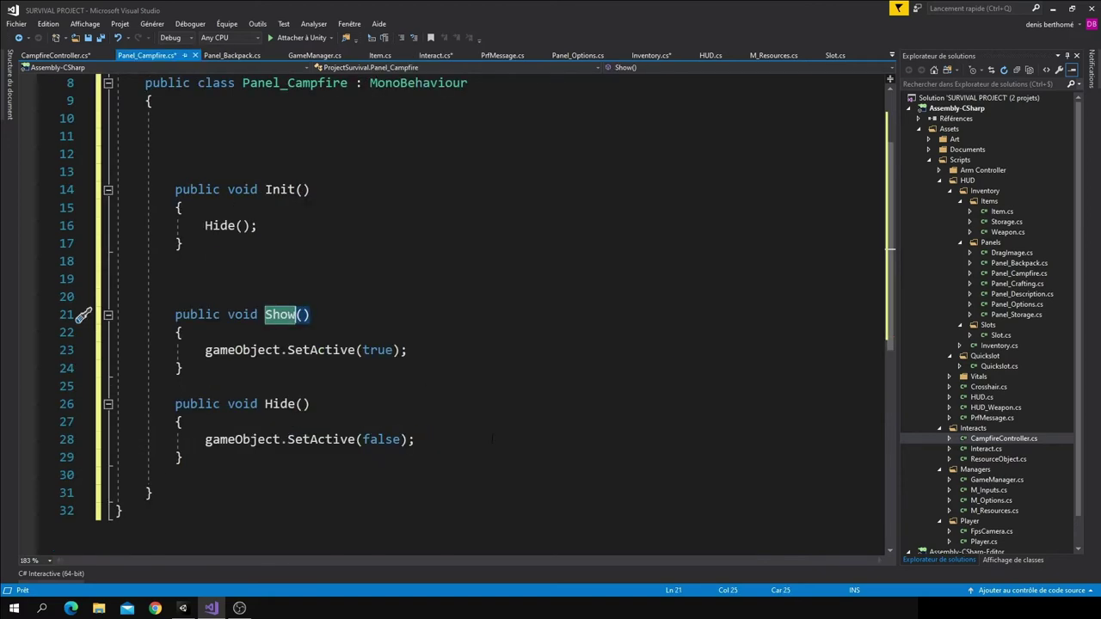
{"action": "key", "text": "Right"}
{"action": "type", "text": "I"}
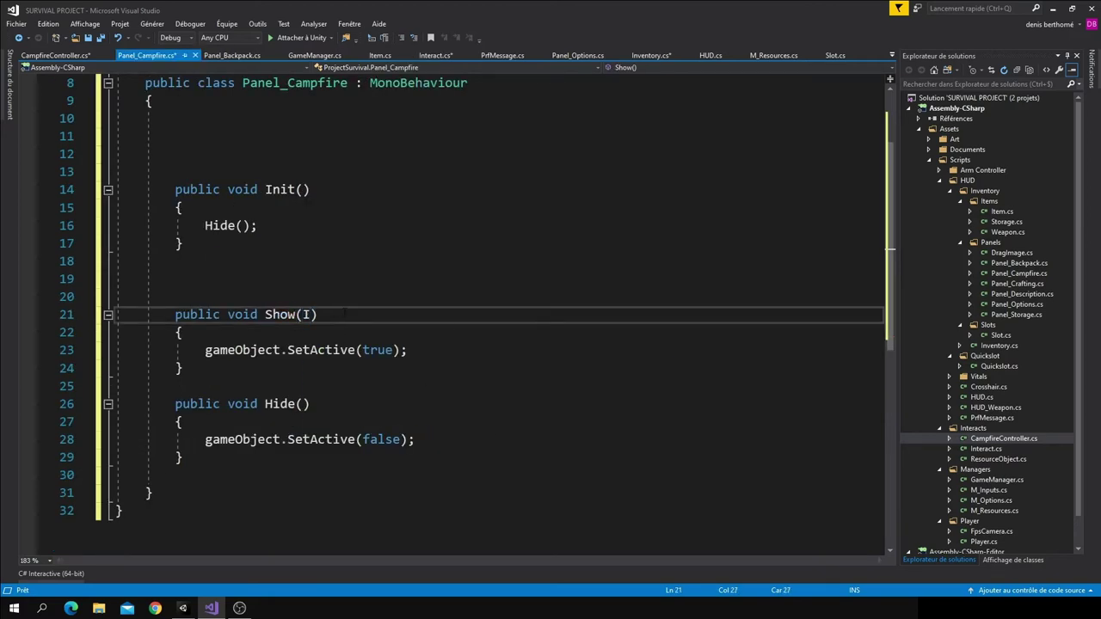
{"action": "type", "text": "nteract"}
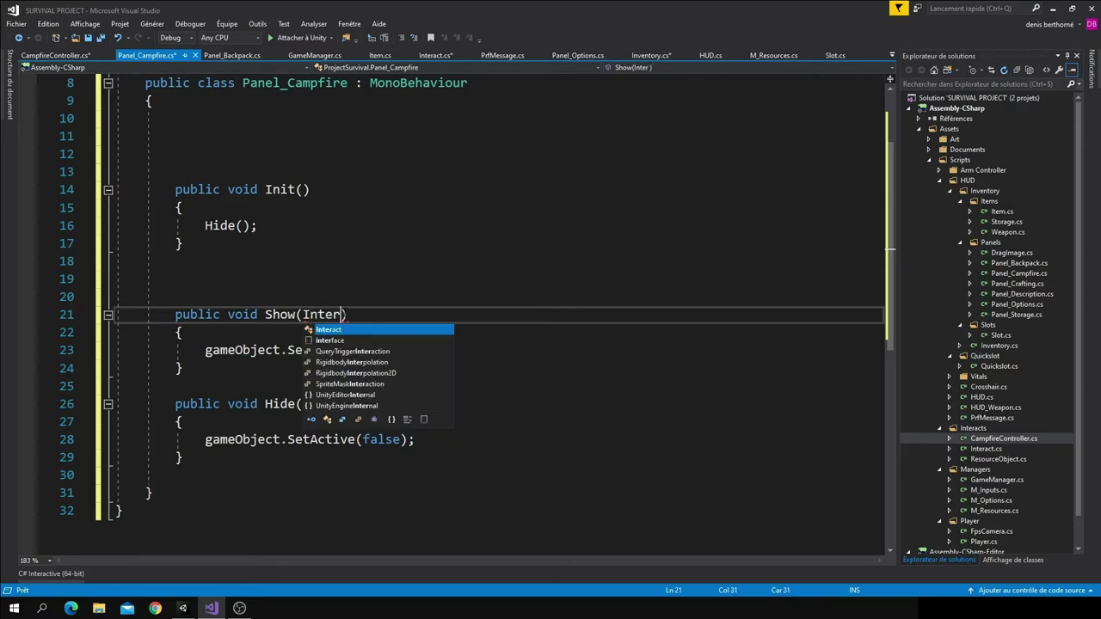
{"action": "type", "text": " interaction"}
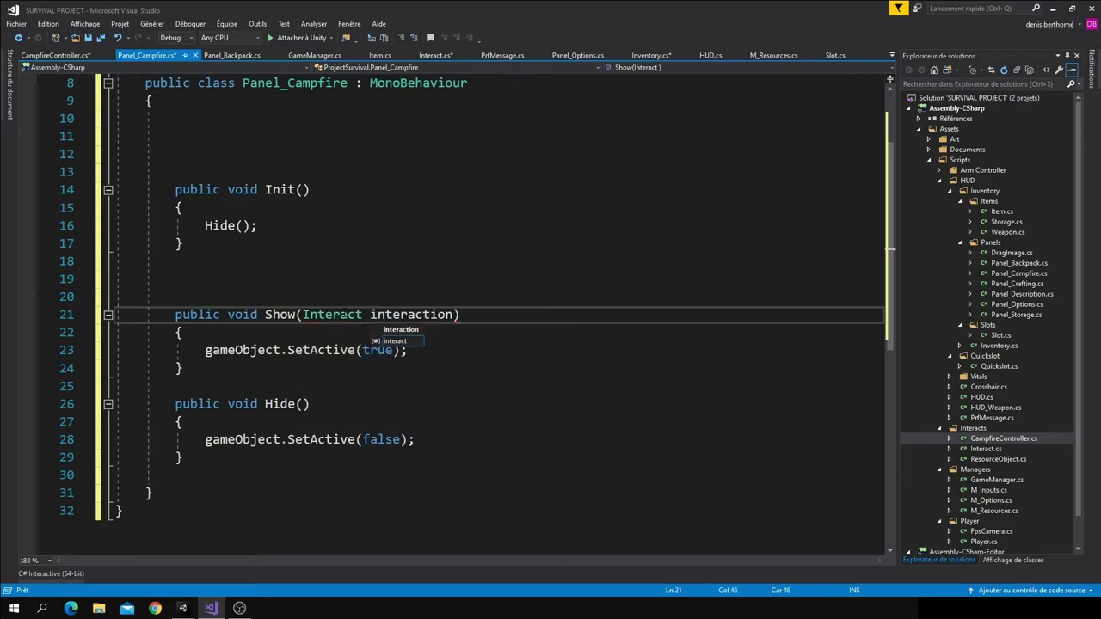
Declare private fields 'Interact interact = null;' and 'CampfireController campfire = null;'
{"action": "scroll", "coordinate": [233, 277], "scroll_direction": "up", "scroll_amount": 1}
{"action": "scroll", "coordinate": [232, 277], "scroll_direction": "up", "scroll_amount": 2}
{"action": "left_click", "coordinate": [232, 277]}
{"action": "type", "text": "private "}
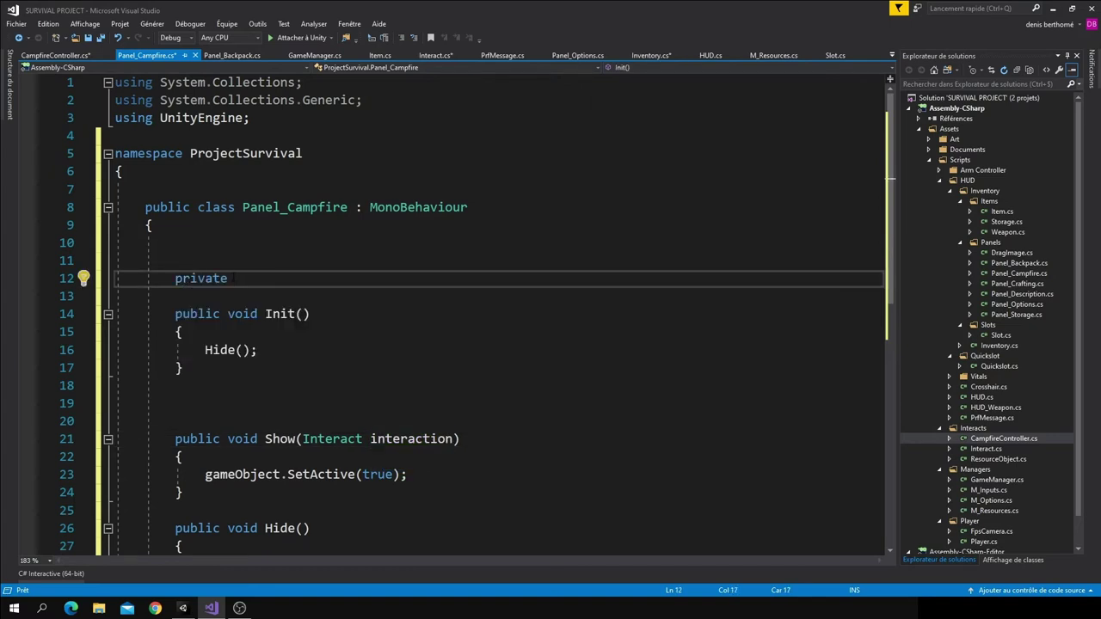
{"action": "type", "text": "Interact interact"}
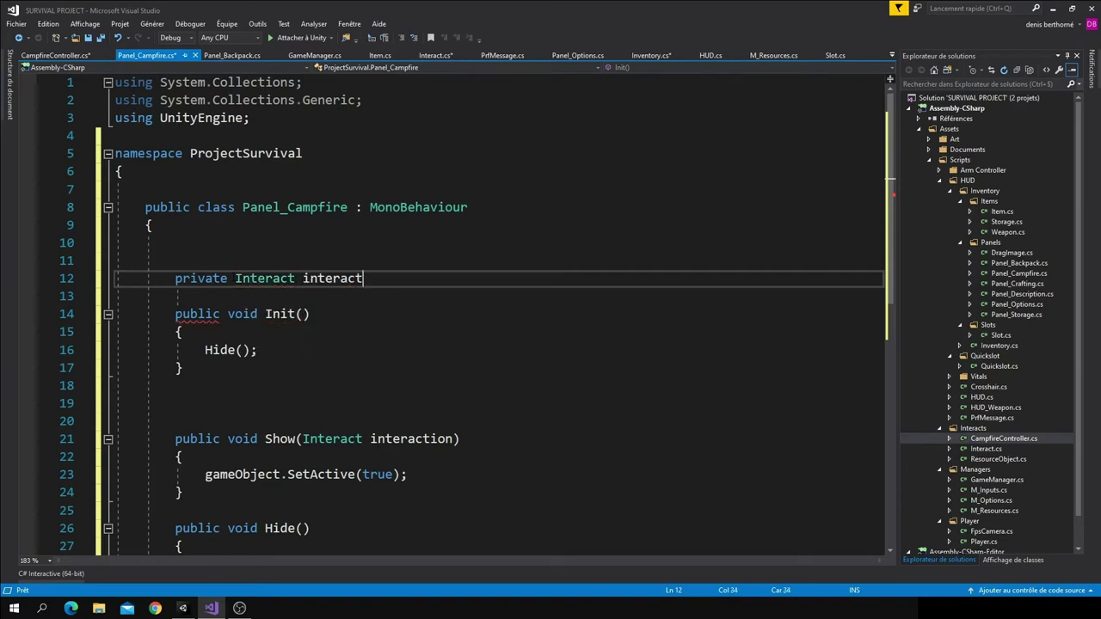
{"action": "type", "text": " = null;"}
{"action": "key", "text": "Return"}
{"action": "type", "text": "private CampfireController"}
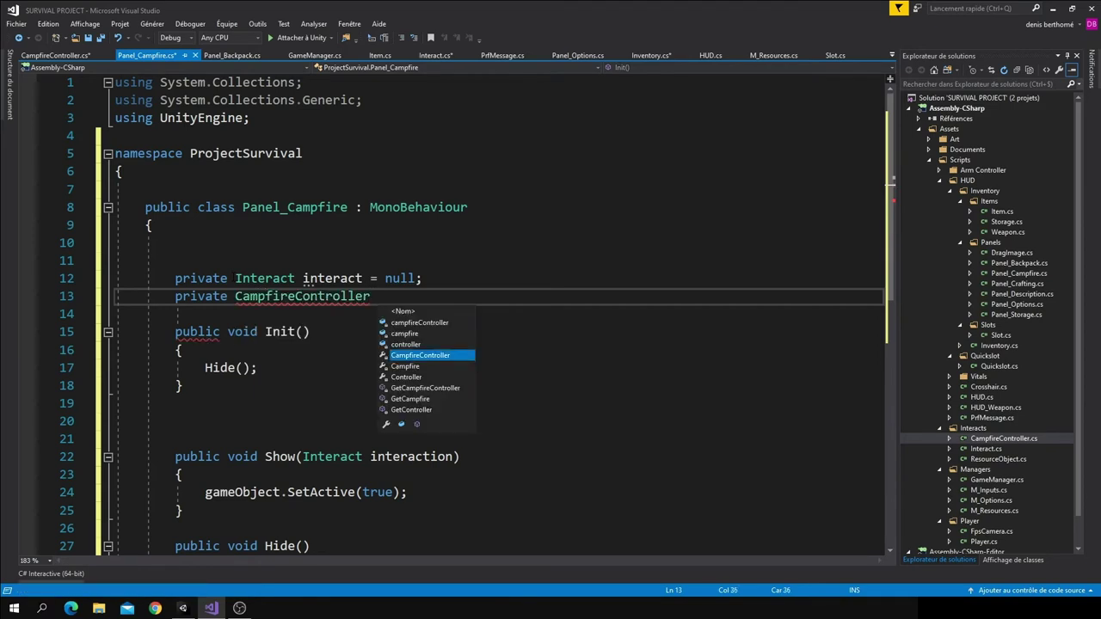
{"action": "key", "text": "Up"}
{"action": "key", "text": "Up"}
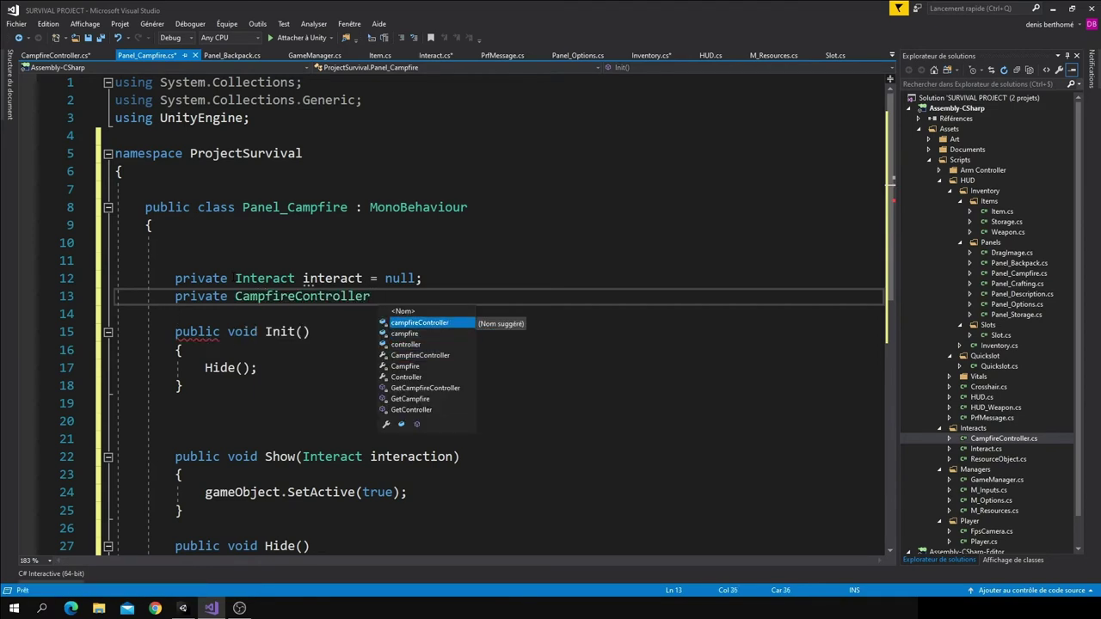
{"action": "key", "text": "Tab"}
At the start of Show, add an if (interaction == null) block that calls Hide() and returns
{"action": "type", "text": "= null"}
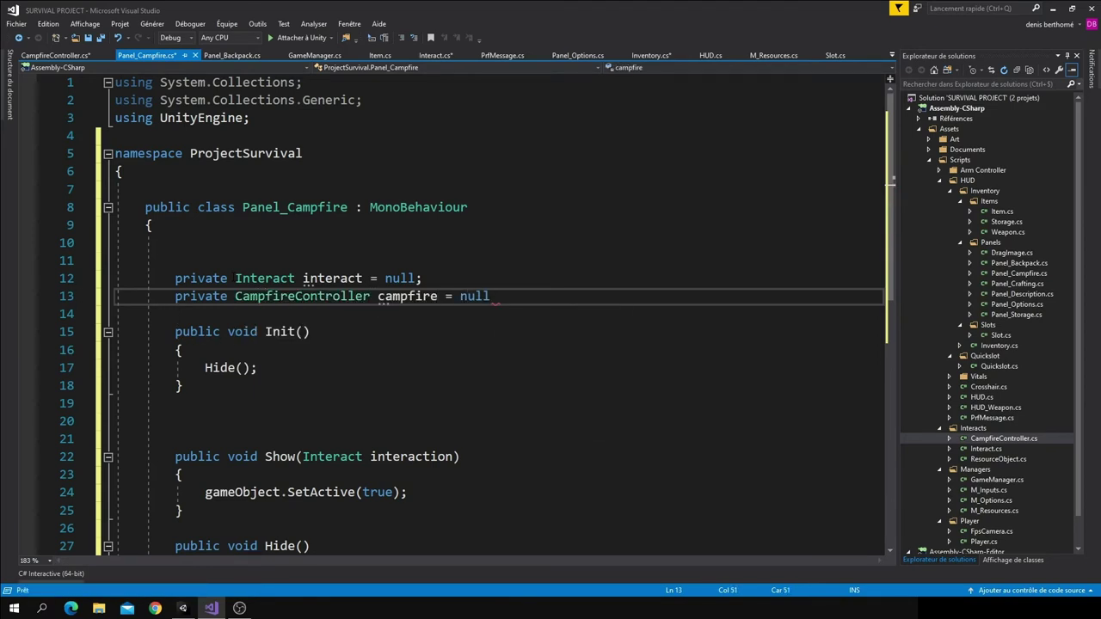
{"action": "scroll", "coordinate": [336, 399], "scroll_direction": "down", "scroll_amount": 1}
{"action": "scroll", "coordinate": [336, 398], "scroll_direction": "down", "scroll_amount": 1}
{"action": "left_click", "coordinate": [305, 367]}
{"action": "key", "text": "Return"}
{"action": "key", "text": "Return"}
{"action": "key", "text": "Return"}
{"action": "key", "text": "Up"}
{"action": "key", "text": "Up"}
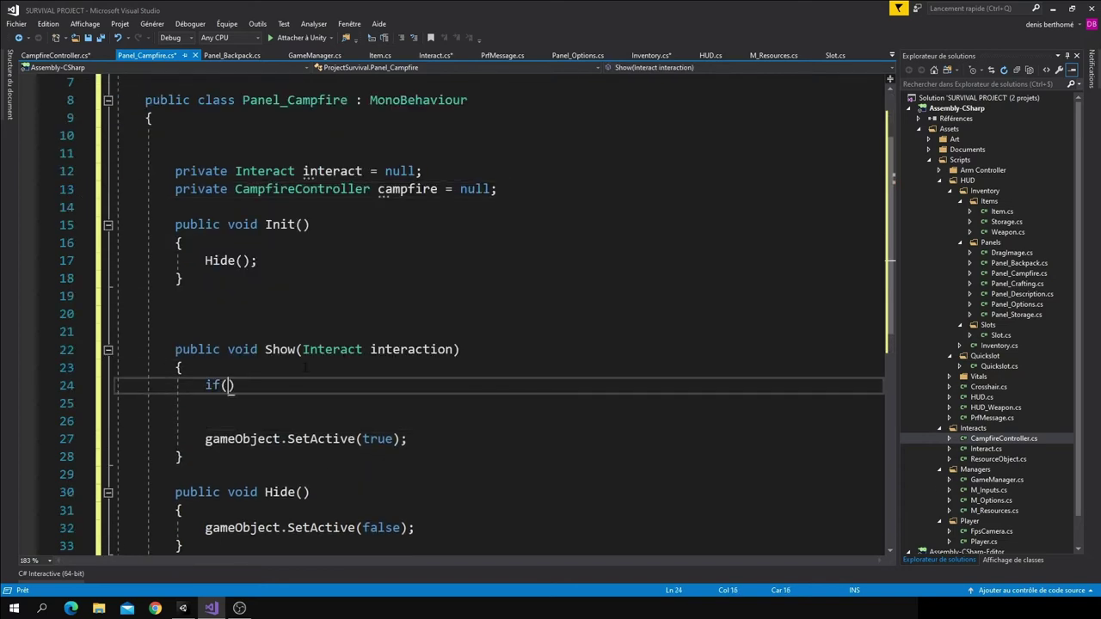
{"action": "type", "text": "inter"}
{"action": "key", "text": "Down"}
{"action": "key", "text": "Down"}
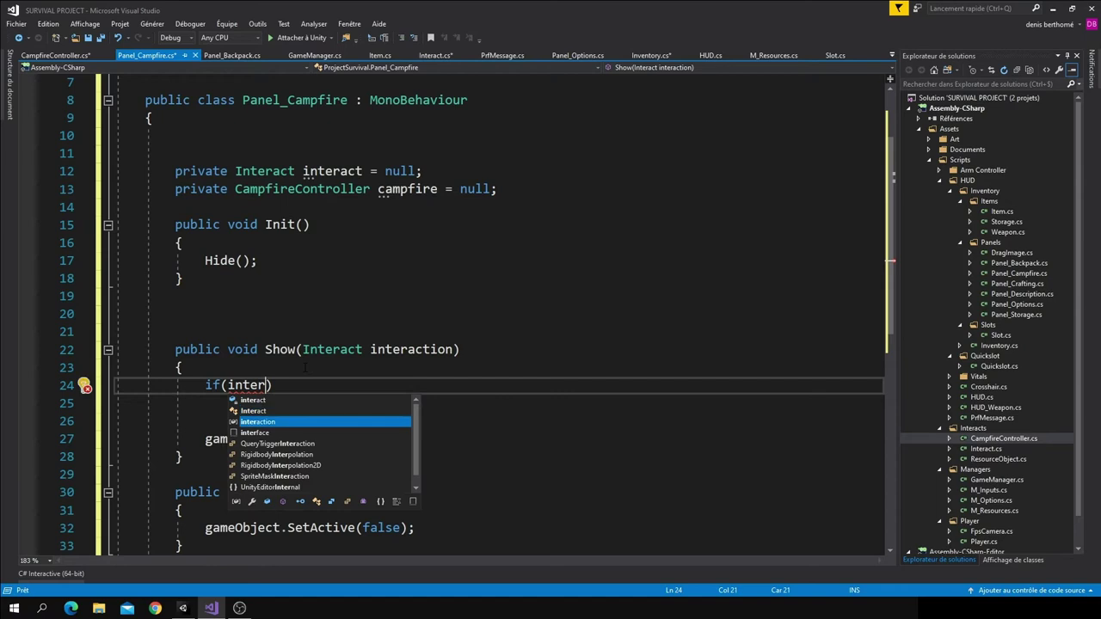
{"action": "key", "text": "Tab"}
{"action": "type", "text": "== nu"}
{"action": "key", "text": "Tab"}
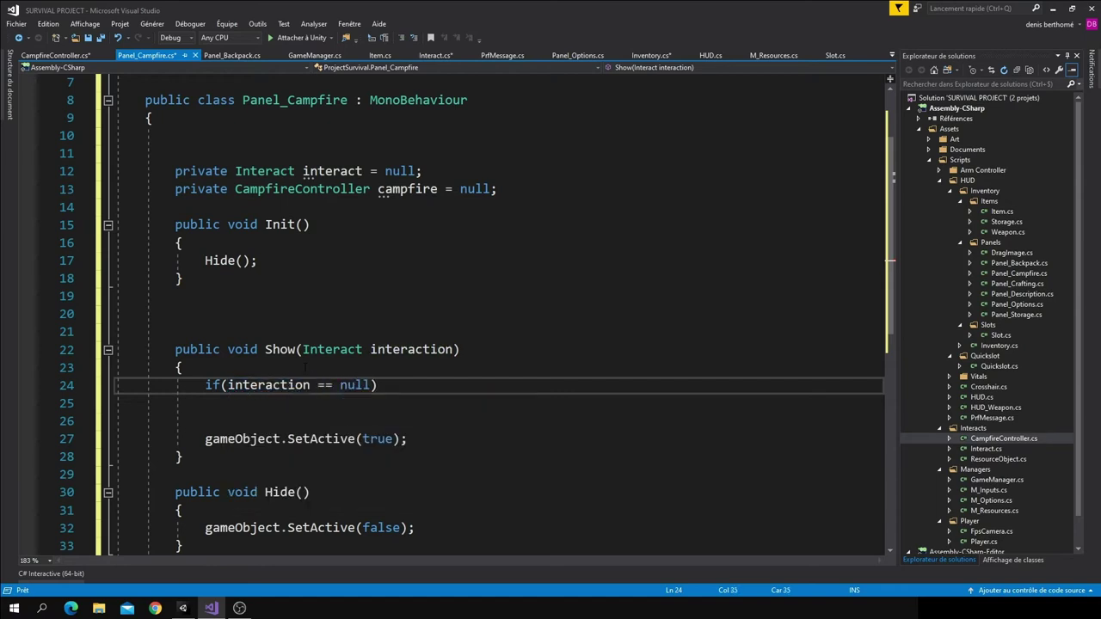
{"action": "key", "text": "Return"}
{"action": "type", "text": "{"}
{"action": "key", "text": "Return"}
{"action": "type", "text": "i"}
{"action": "key", "text": "Tab"}
{"action": "type", "text": "("}
{"action": "type", "text": "eturn;"}
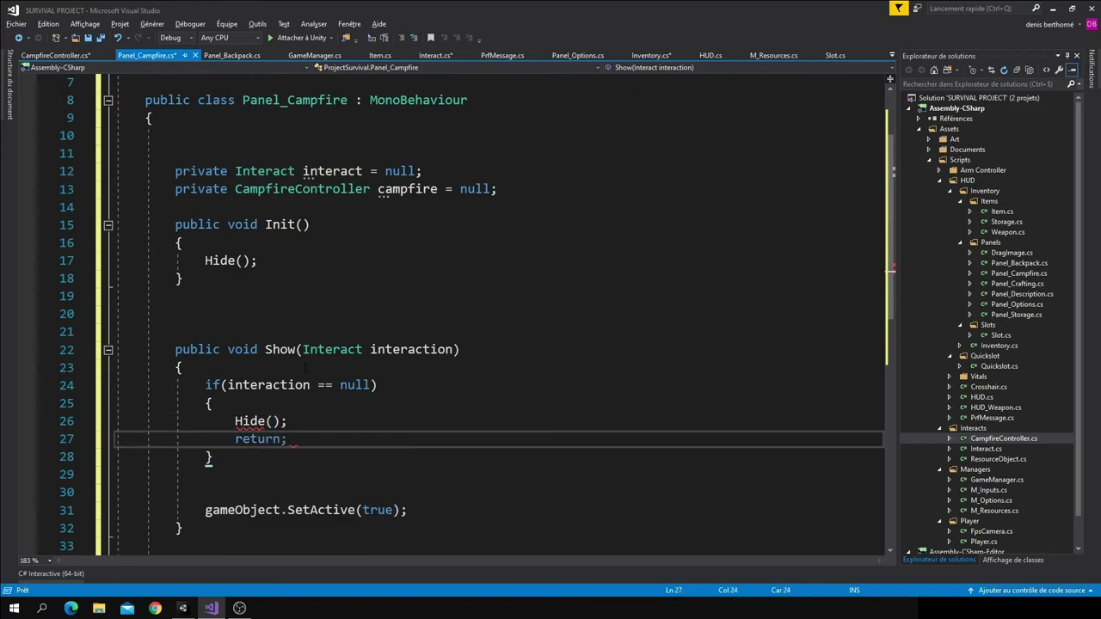
{"action": "key", "text": "Down"}
{"action": "scroll", "coordinate": [495, 313], "scroll_direction": "down", "scroll_amount": 2}
{"action": "key", "text": "Down"}
{"action": "key", "text": "Return"}
{"action": "key", "text": "Return"}
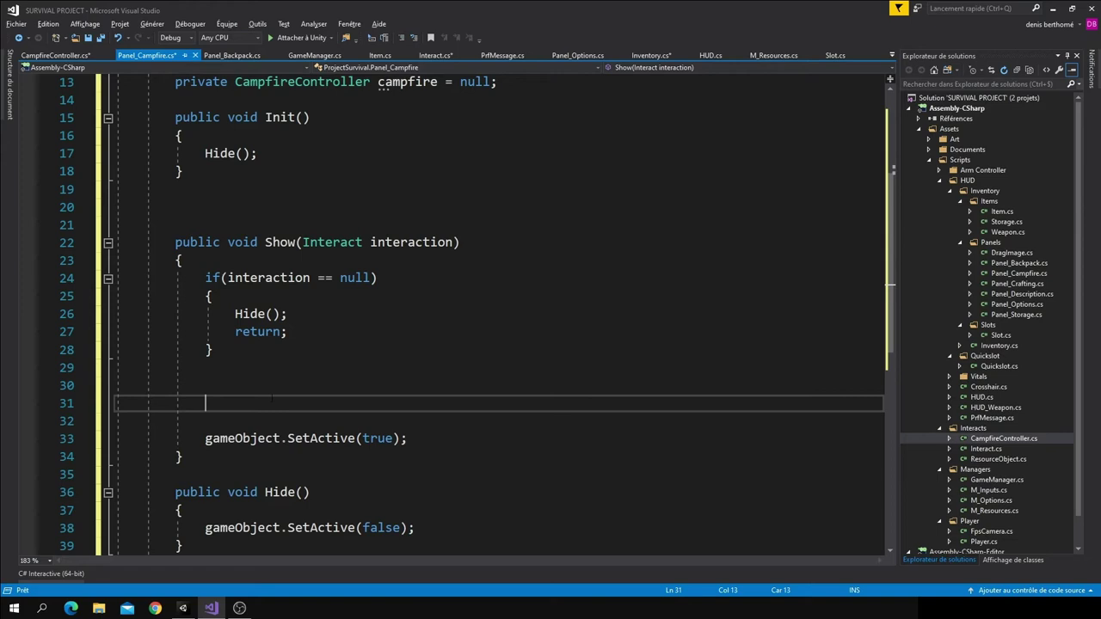
Assign interact = interaction and campfire = interact.GetComponent<CampfireController>() in Show
{"action": "scroll", "coordinate": [271, 397], "scroll_direction": "up", "scroll_amount": 2}
{"action": "scroll", "coordinate": [266, 413], "scroll_direction": "down", "scroll_amount": 1}
{"action": "left_click", "coordinate": [256, 438]}
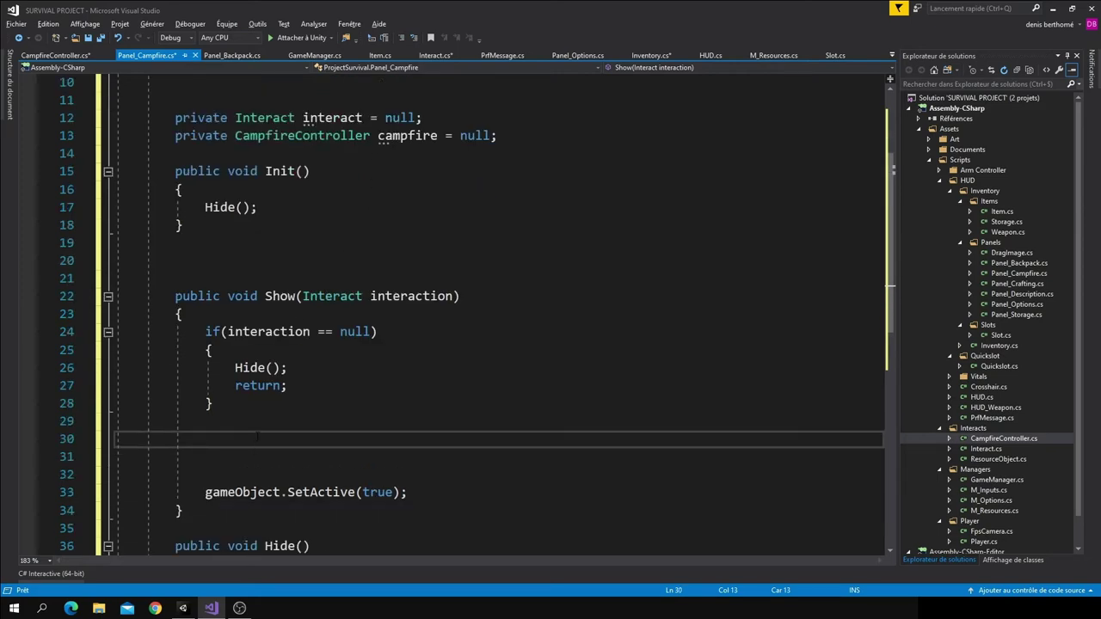
{"action": "type", "text": "interact = i"}
{"action": "type", "text": "nter"}
{"action": "key", "text": "Down"}
{"action": "key", "text": "Down"}
{"action": "key", "text": "Tab"}
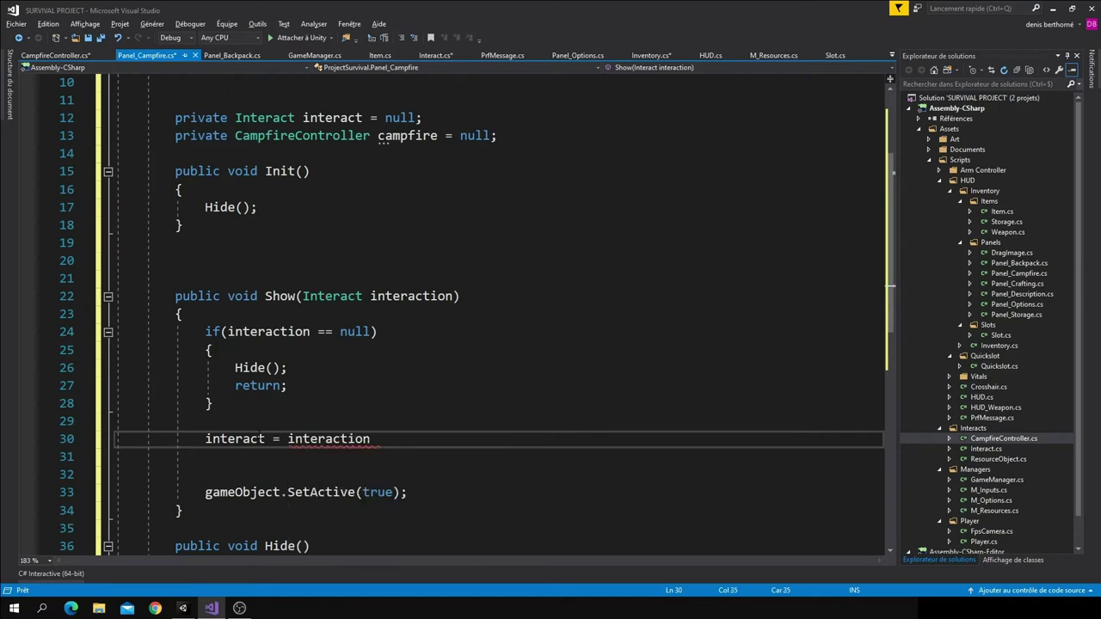
{"action": "key", "text": "Return"}
{"action": "type", "text": "campfire = inter"}
{"action": "key", "text": "Tab"}
{"action": "type", "text": ".Get"}
{"action": "key", "text": "Tab"}
{"action": "type", "text": "<Camp>()"}
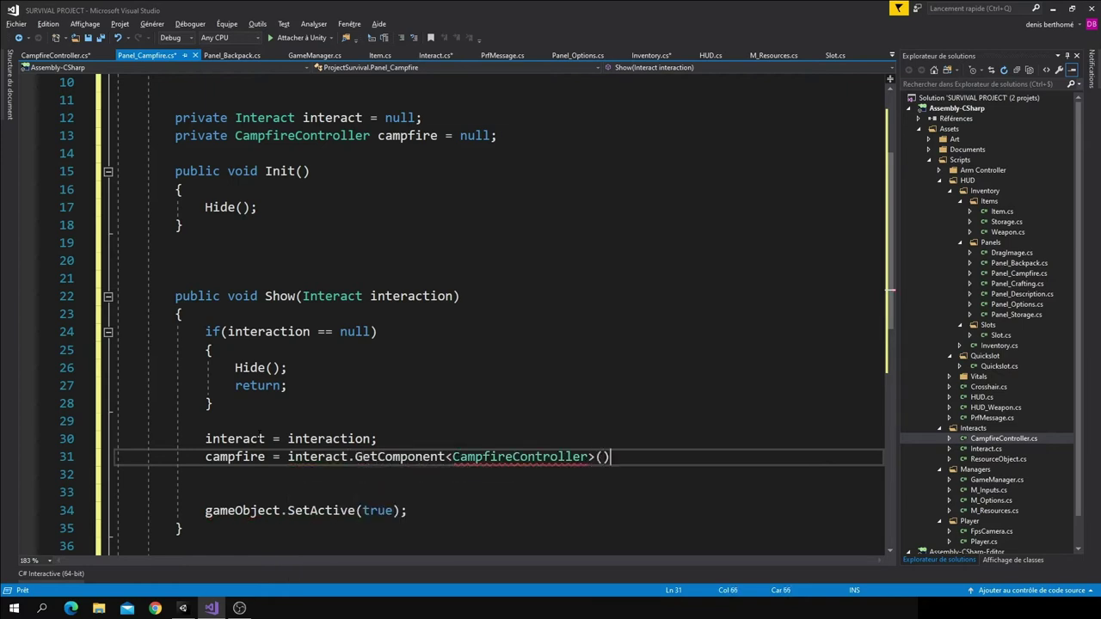
{"action": "type", "text": ";"}
{"action": "key", "text": "Return"}
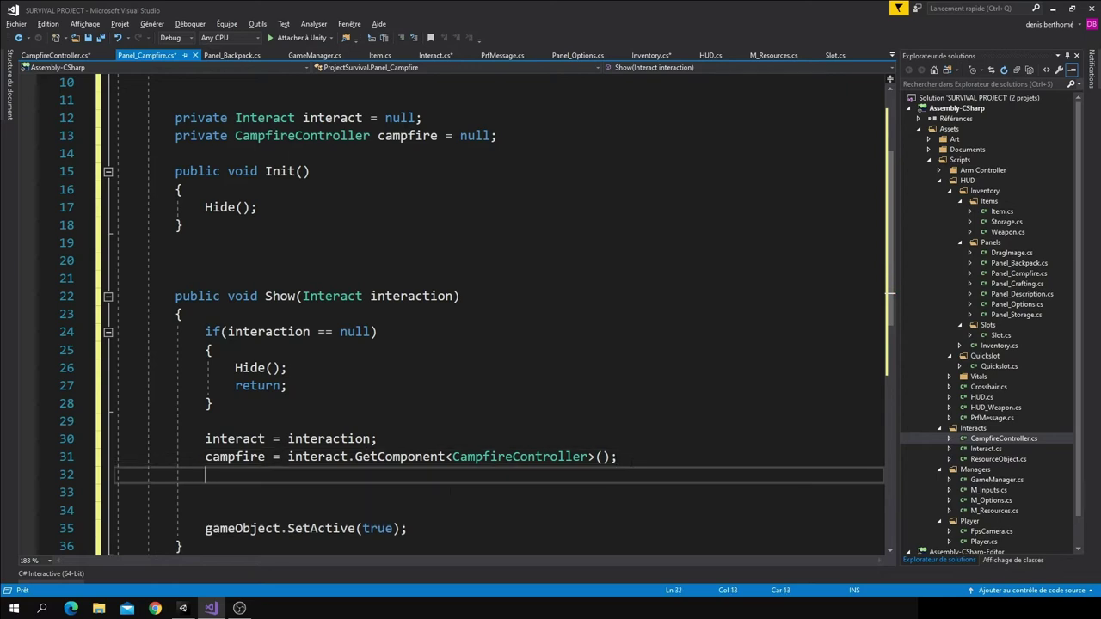
{"action": "key", "text": "Return"}
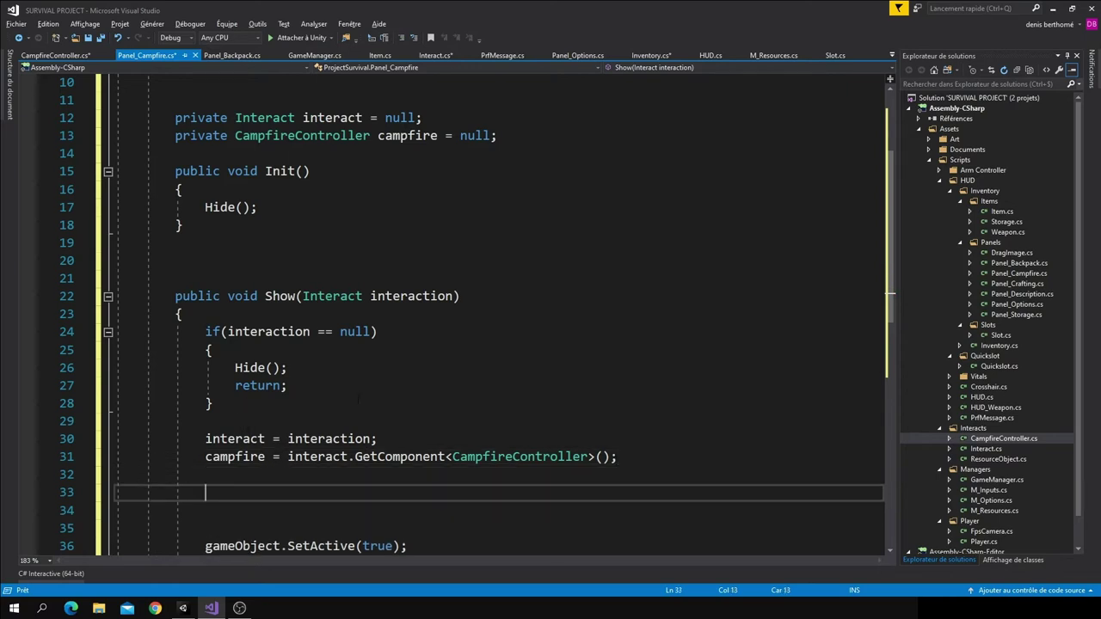
Copy the null-check block below the assignments and change its condition to campfire == null
{"action": "left_click", "coordinate": [506, 457]}
{"action": "left_click_drag", "start_coordinate": [213, 404], "coordinate": [208, 332]}
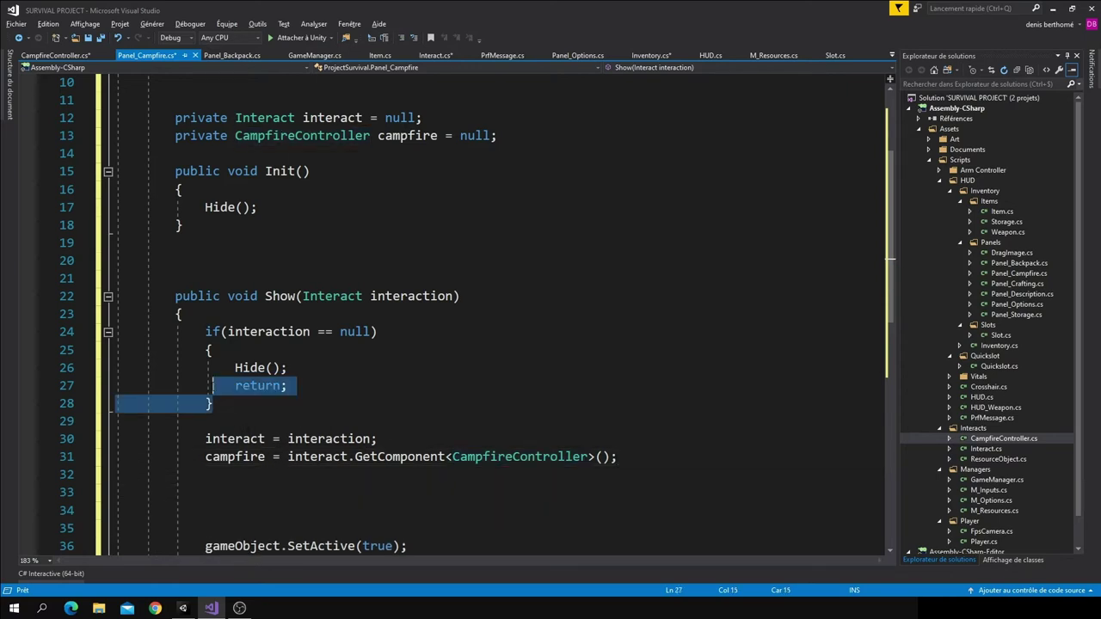
{"action": "key", "text": "ctrl+c"}
{"action": "left_click", "coordinate": [238, 475]}
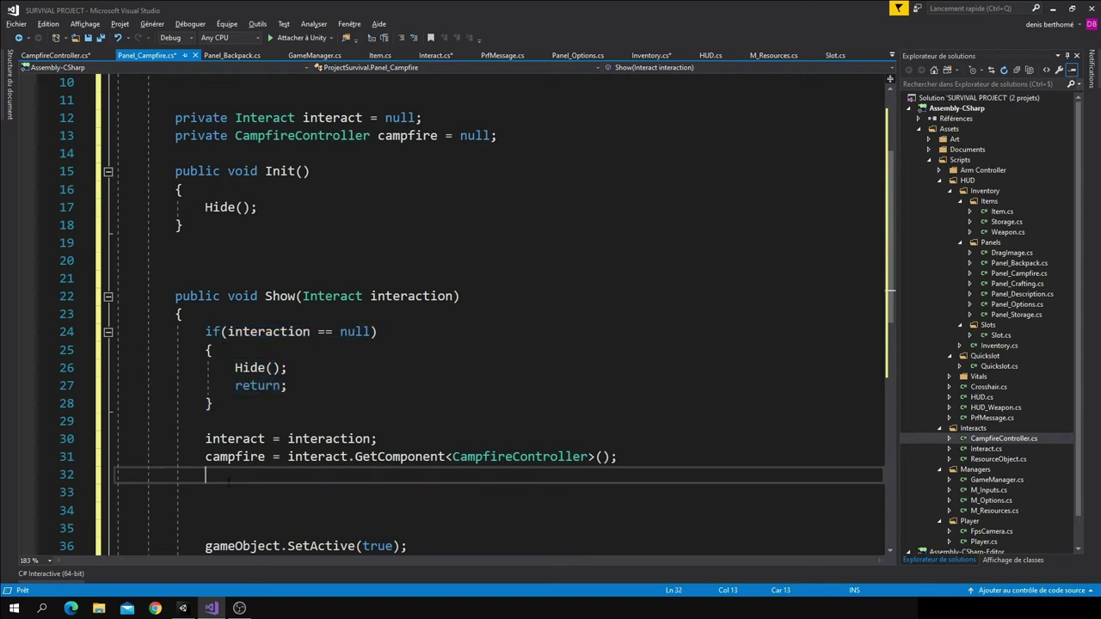
{"action": "key", "text": "ctrl+v"}
{"action": "double_click", "coordinate": [238, 459]}
{"action": "key", "text": "ctrl+c"}
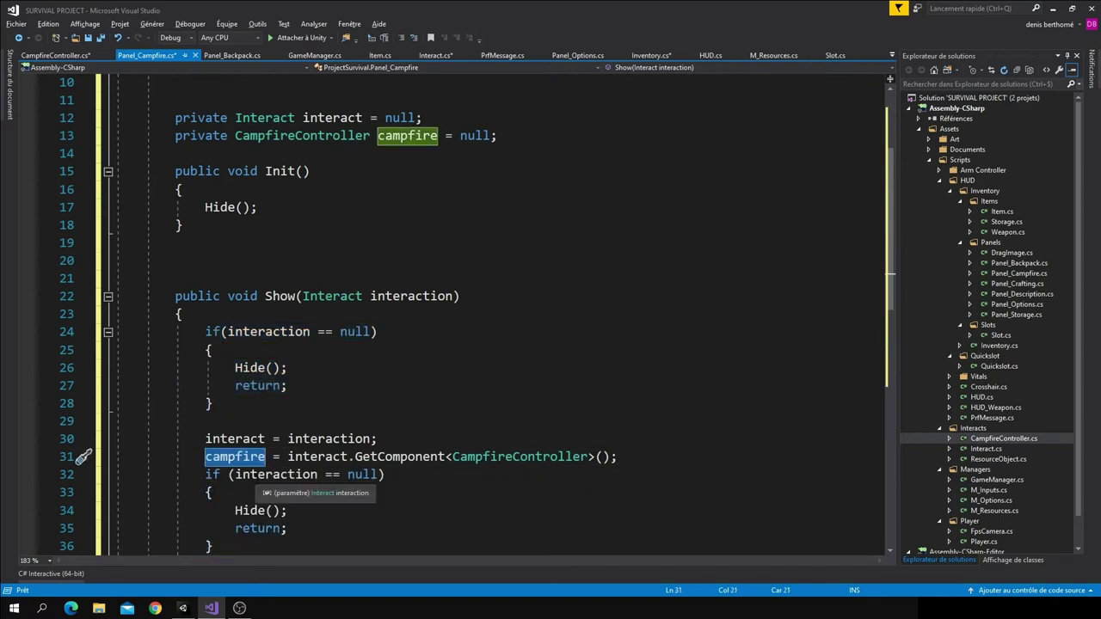
{"action": "double_click", "coordinate": [276, 474]}
{"action": "key", "text": "ctrl+v"}
{"action": "left_click", "coordinate": [323, 508]}
{"action": "left_click", "coordinate": [274, 476]}
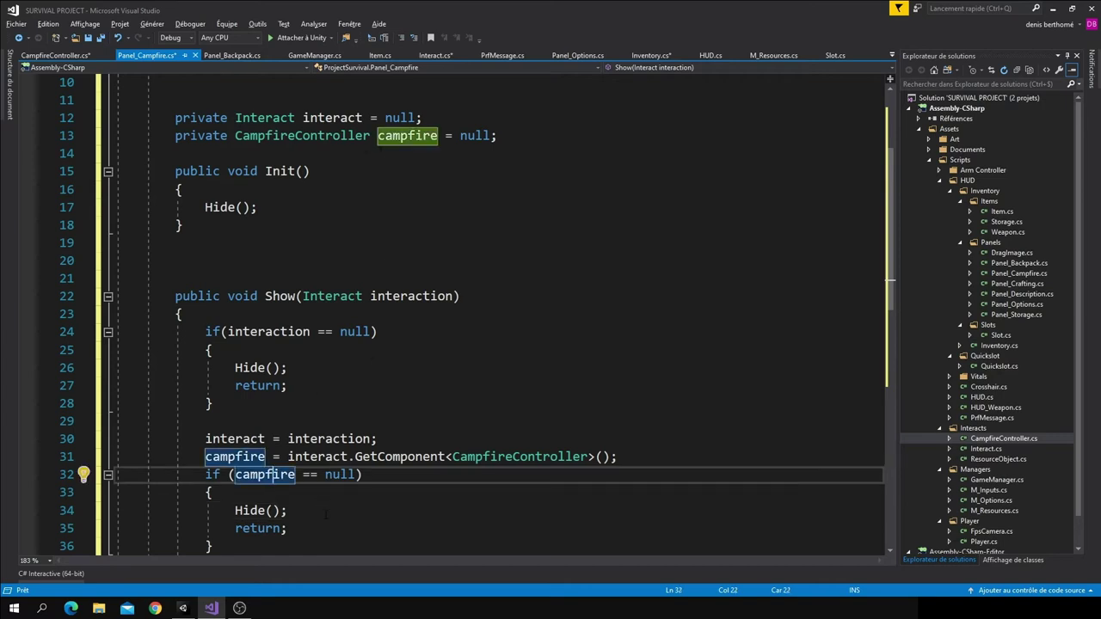
{"action": "left_click", "coordinate": [325, 511]}
{"action": "scroll", "coordinate": [265, 486], "scroll_direction": "down", "scroll_amount": 2}
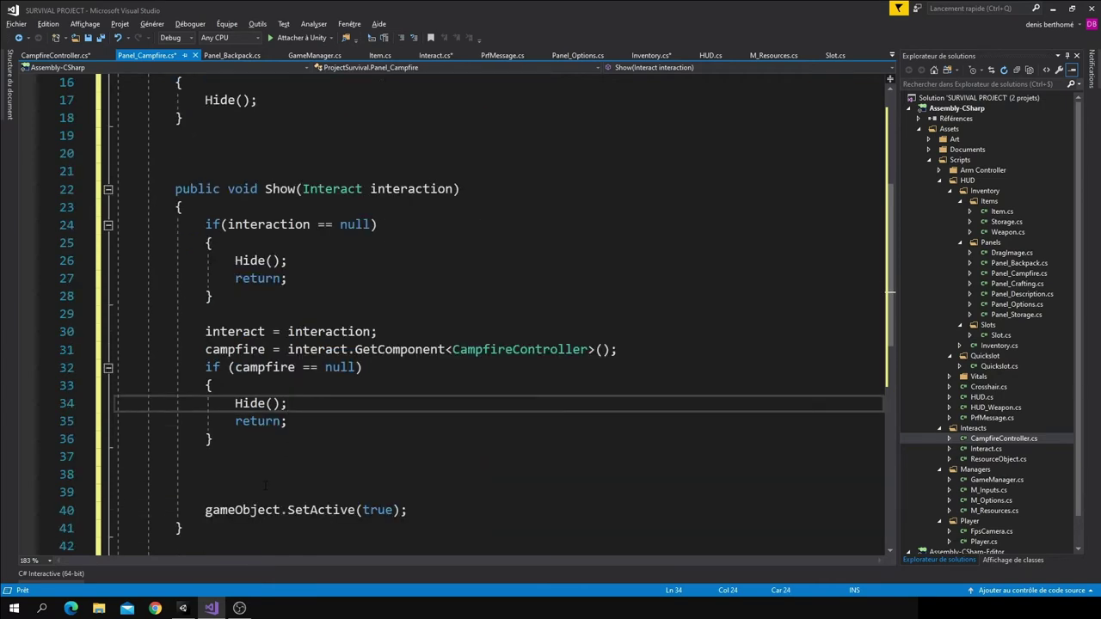
{"action": "scroll", "coordinate": [265, 486], "scroll_direction": "down", "scroll_amount": 2}
{"action": "left_click", "coordinate": [264, 403]}
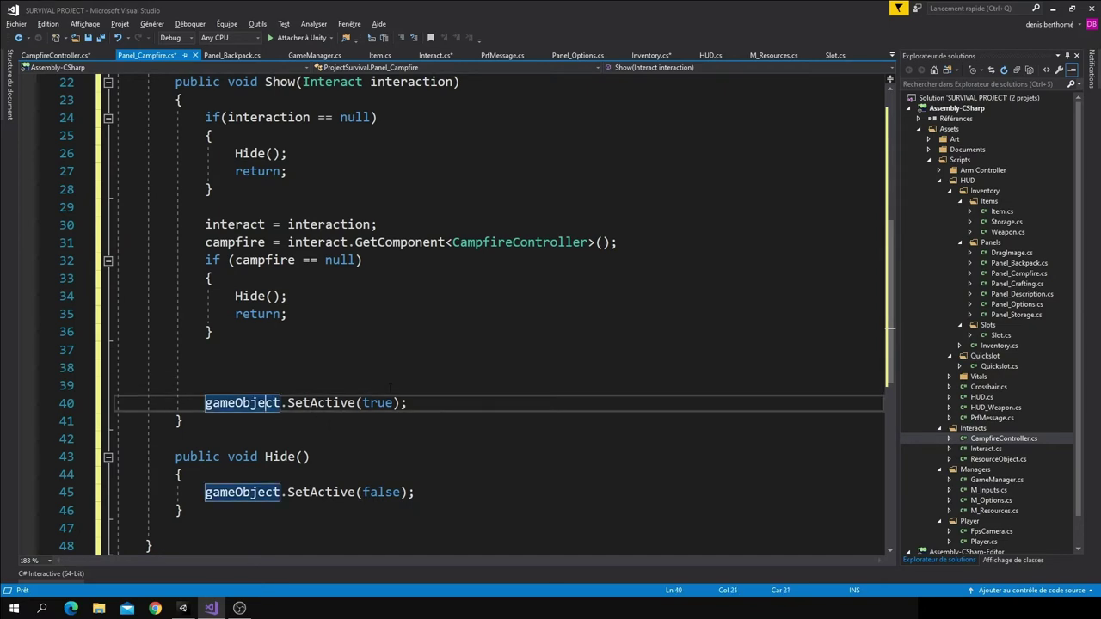
After activating the panel in Show, call Inventory.instance.ShowHide_Inventory()
{"action": "left_click", "coordinate": [424, 406]}
{"action": "key", "text": "Return"}
{"action": "key", "text": "Return"}
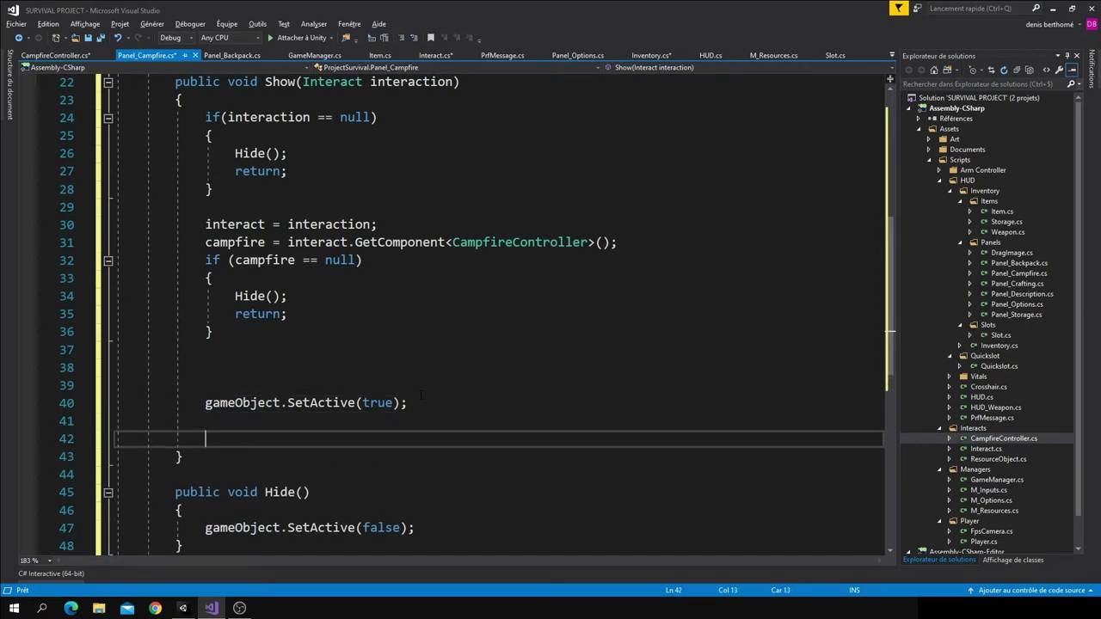
{"action": "type", "text": "Inventory.instance."}
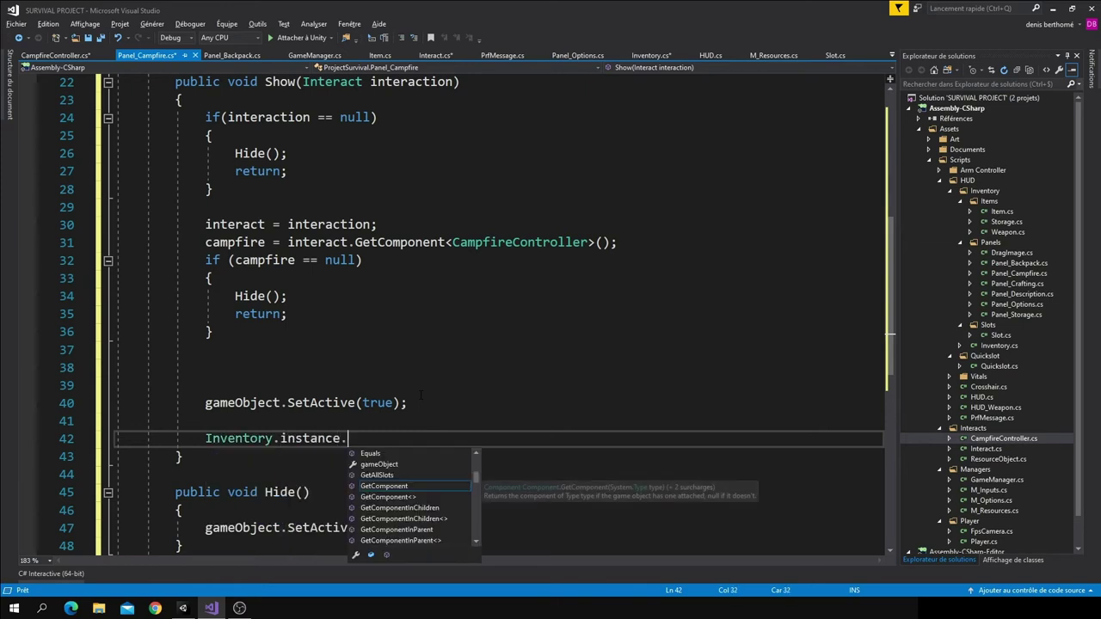
{"action": "type", "text": "Sho"}
{"action": "key", "text": "Tab"}
{"action": "type", "text": "();"}
{"action": "scroll", "coordinate": [497, 399], "scroll_direction": "down", "scroll_amount": 1}
{"action": "scroll", "coordinate": [477, 431], "scroll_direction": "down", "scroll_amount": 1}
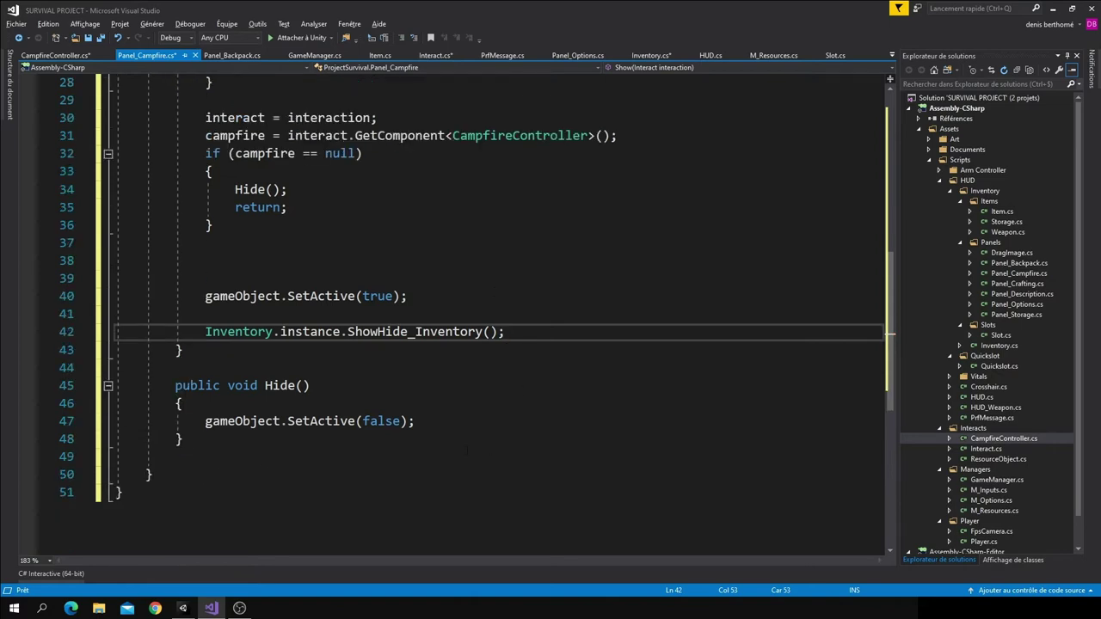
{"action": "left_click_drag", "start_coordinate": [341, 421], "coordinate": [403, 421]}
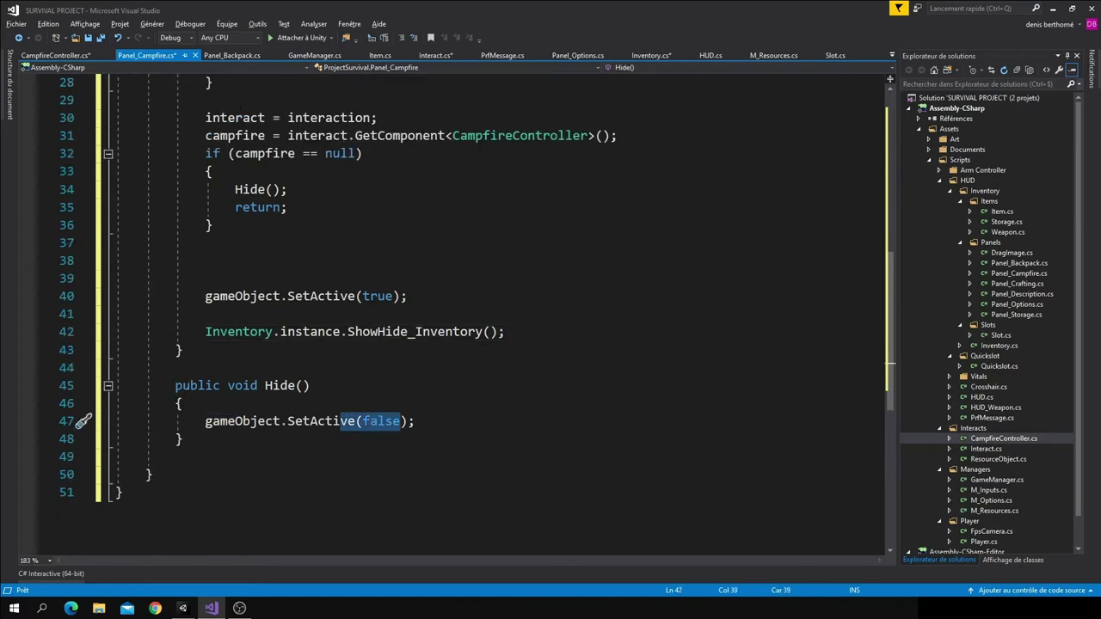
{"action": "left_click", "coordinate": [235, 118]}
In the Hide method, reset interact and campfire to null
{"action": "left_click", "coordinate": [448, 420]}
{"action": "key", "text": "Return"}
{"action": "key", "text": "Return"}
{"action": "key", "text": "Return"}
{"action": "type", "text": "inter"}
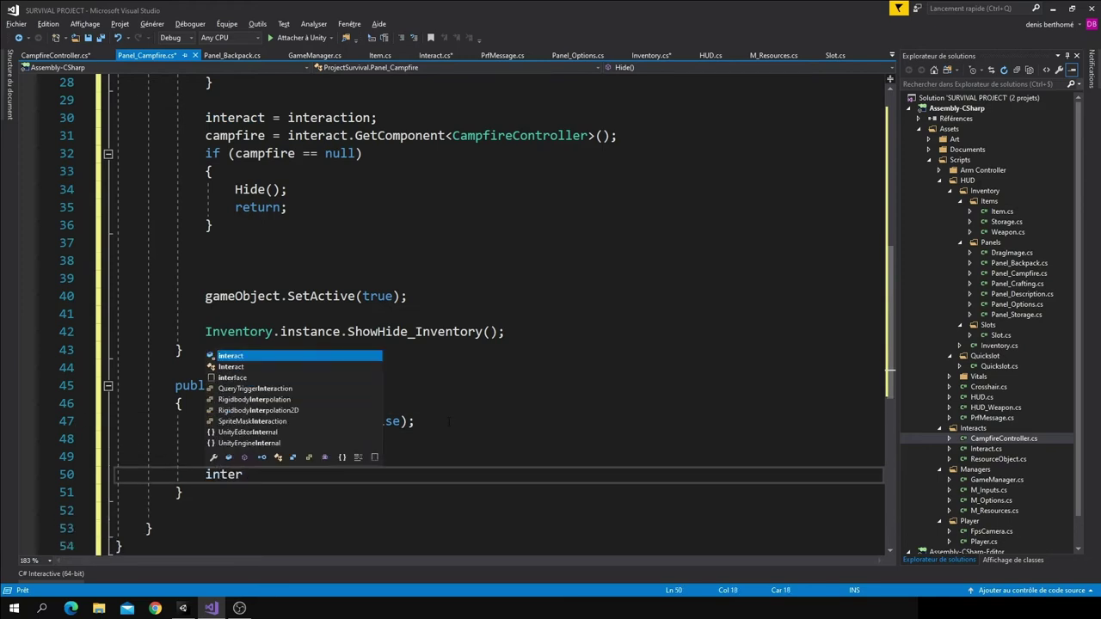
{"action": "type", "text": "act = null;"}
{"action": "key", "text": "Return"}
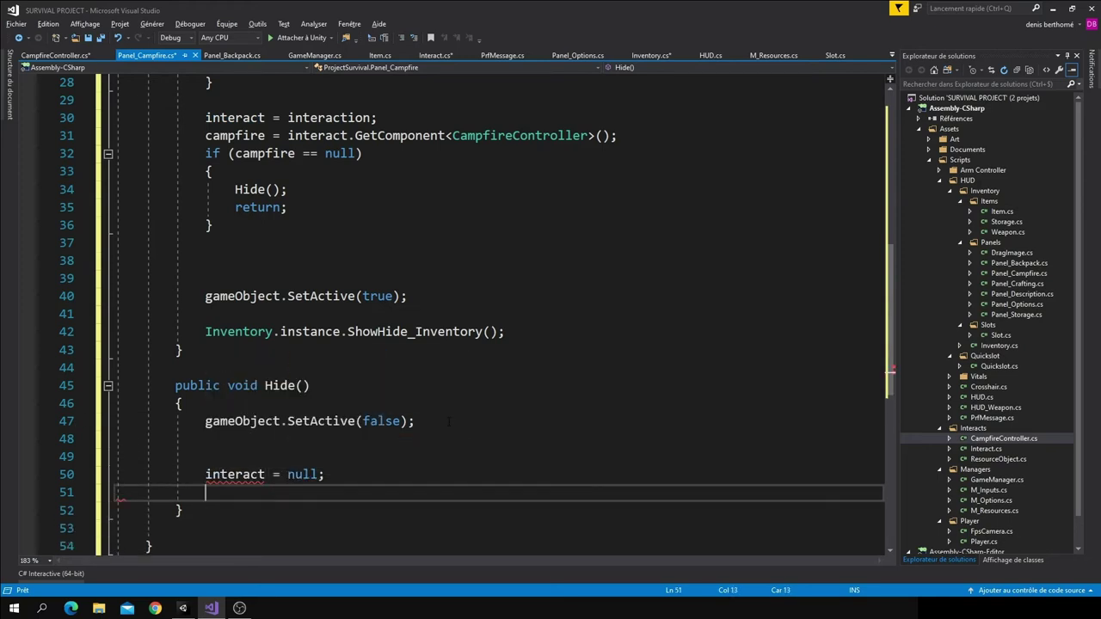
{"action": "type", "text": "campfire = null;"}
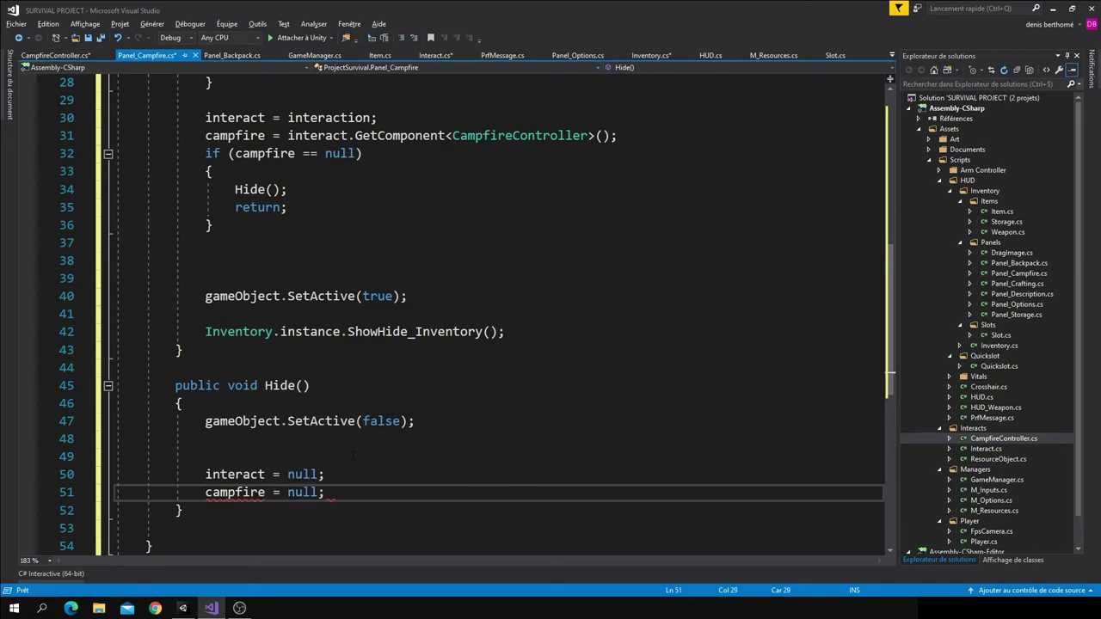
{"action": "left_click", "coordinate": [310, 448]}
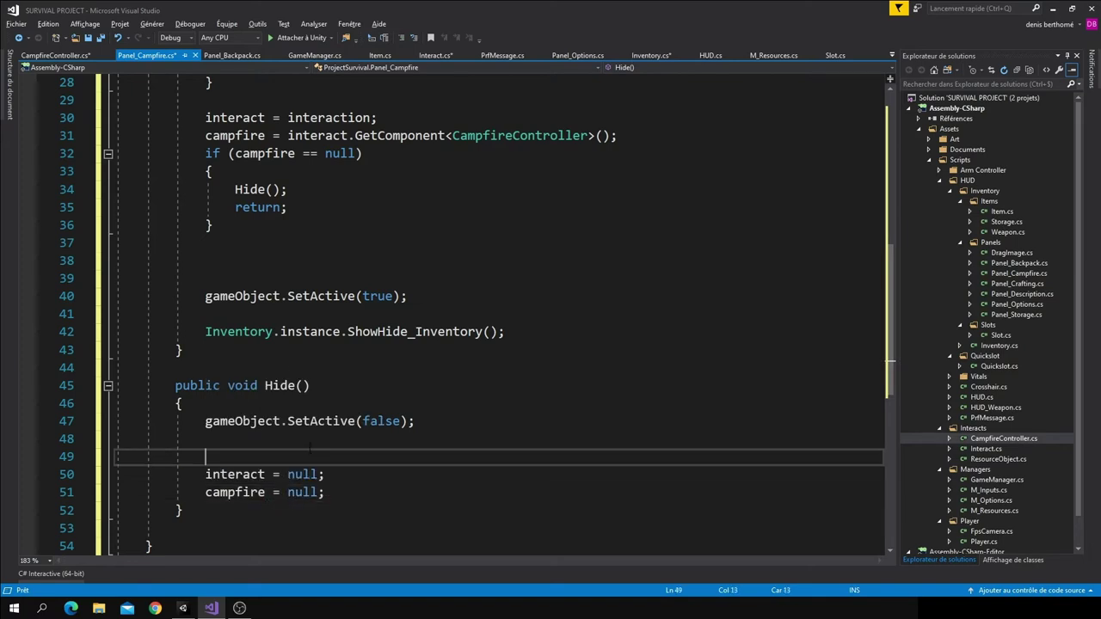
{"action": "scroll", "coordinate": [324, 453], "scroll_direction": "up", "scroll_amount": 1}
{"action": "scroll", "coordinate": [318, 413], "scroll_direction": "up", "scroll_amount": 3}
{"action": "scroll", "coordinate": [316, 387], "scroll_direction": "up", "scroll_amount": 2}
{"action": "scroll", "coordinate": [316, 388], "scroll_direction": "up", "scroll_amount": 2}
{"action": "left_click", "coordinate": [316, 314]}
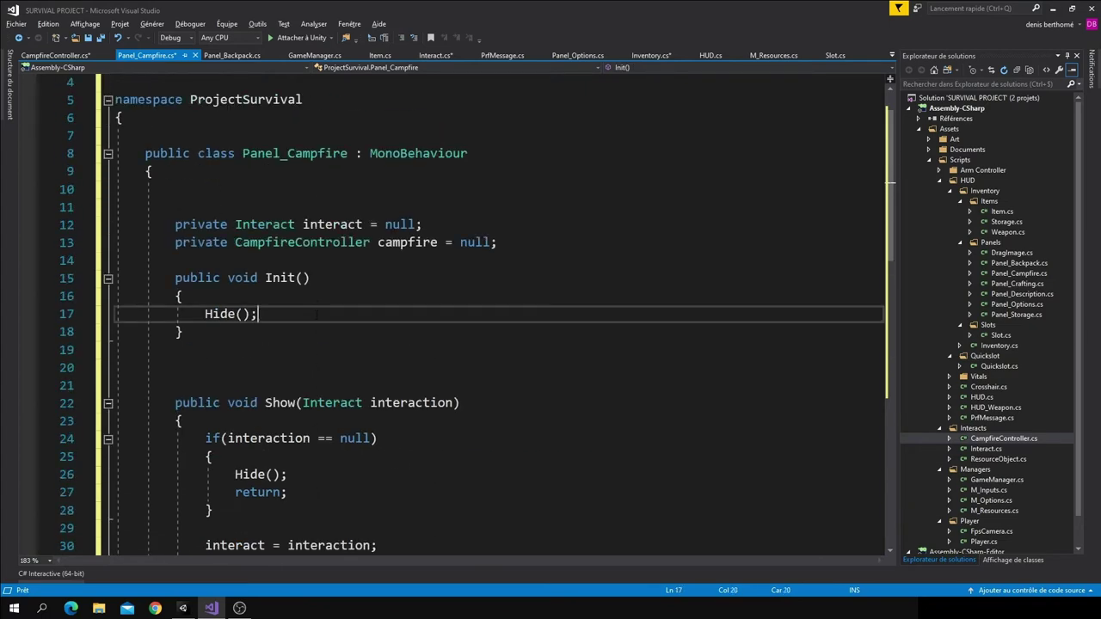
Open the still-empty CampfireController script, then return to the Unity editor
{"action": "left_click", "coordinate": [180, 206]}
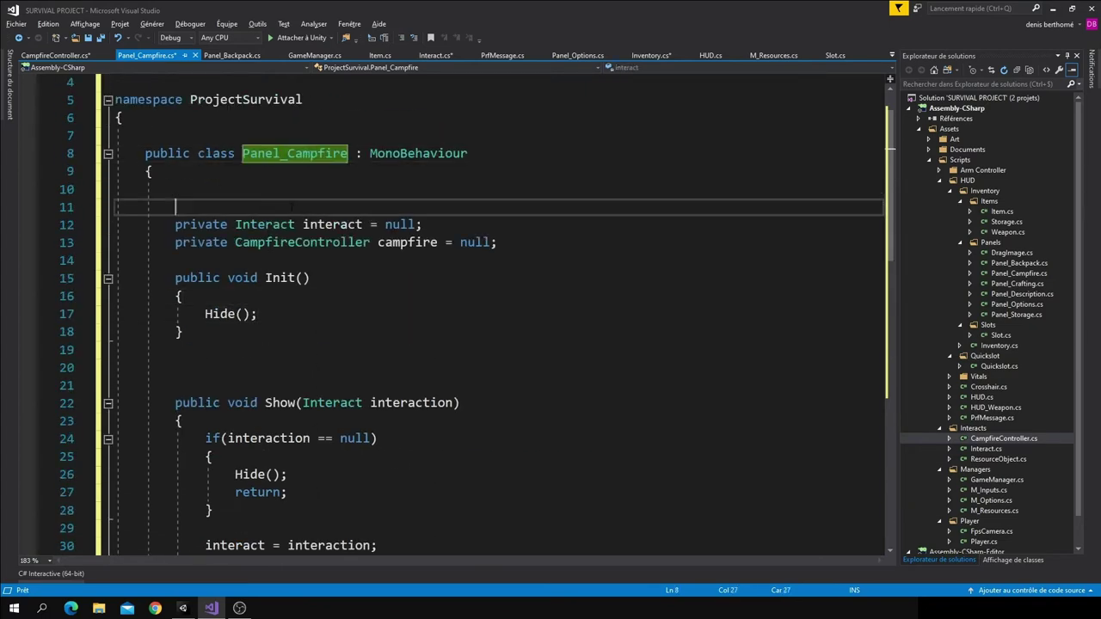
{"action": "left_click", "coordinate": [82, 55]}
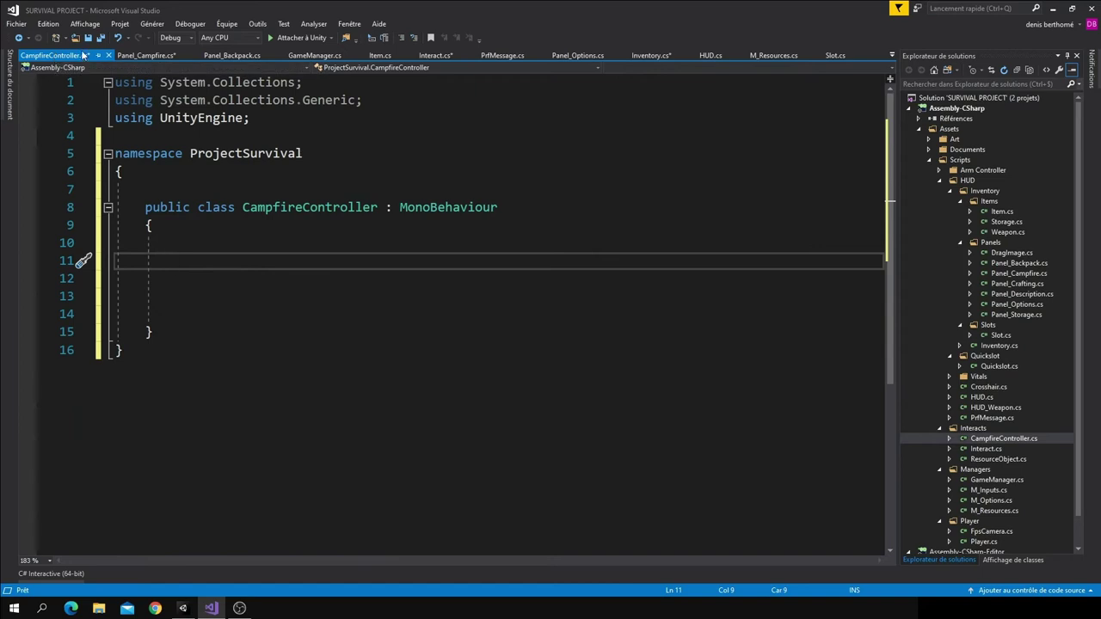
{"action": "key", "text": "Down"}
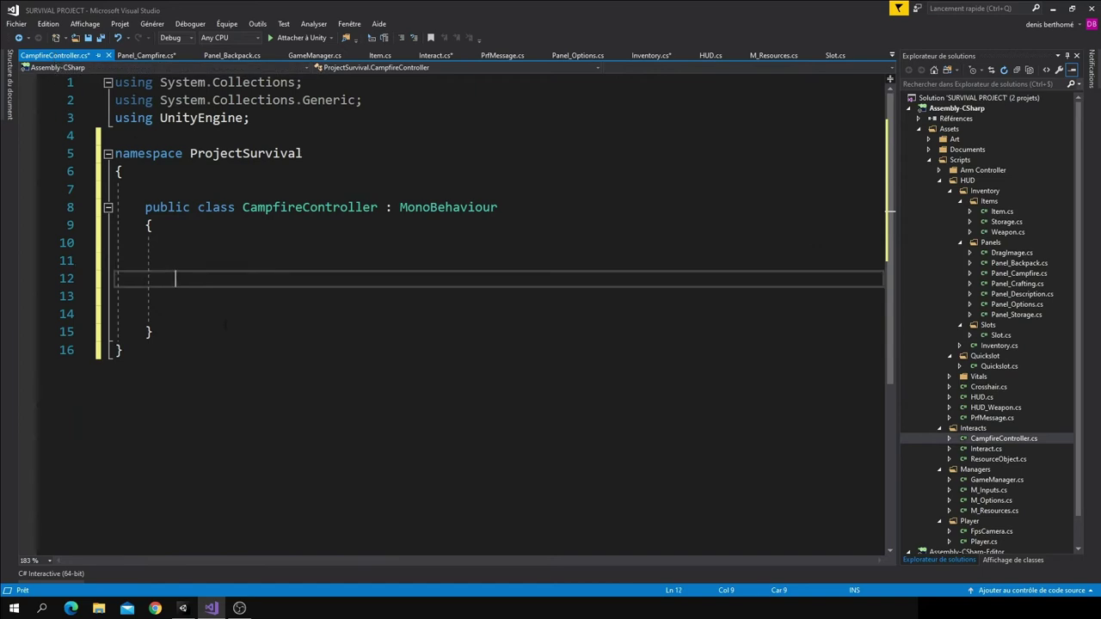
{"action": "left_click", "coordinate": [182, 608]}
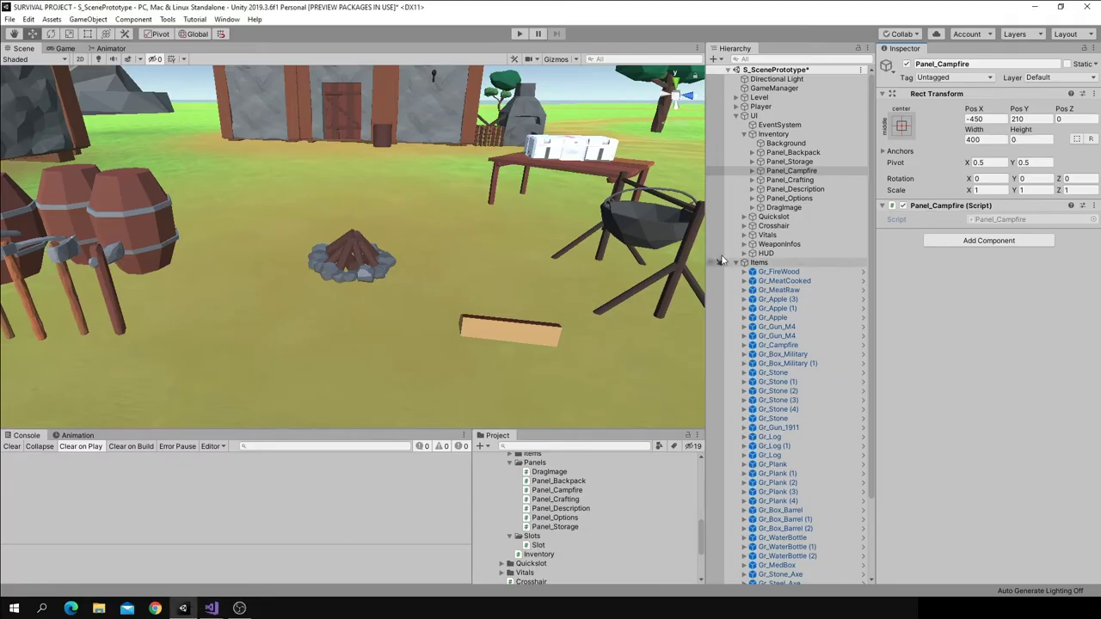
Expand Gr_Campfire, inspect the Fire particle system in the Inspector, then return to Visual Studio
{"action": "left_click", "coordinate": [745, 345]}
{"action": "left_click", "coordinate": [786, 374]}
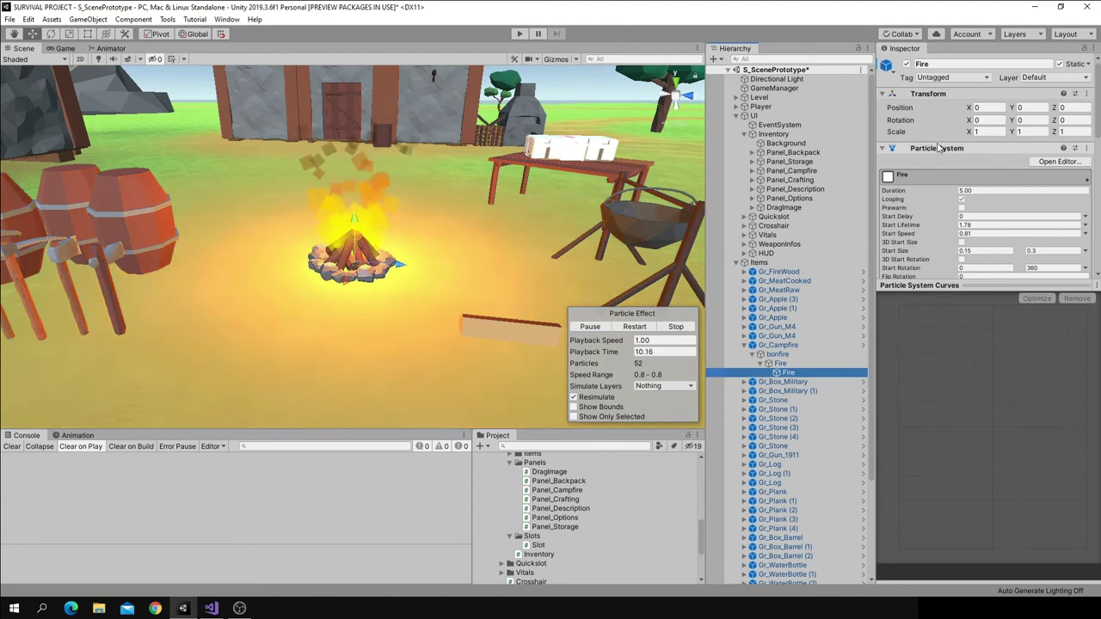
{"action": "scroll", "coordinate": [933, 206], "scroll_direction": "down", "scroll_amount": 10}
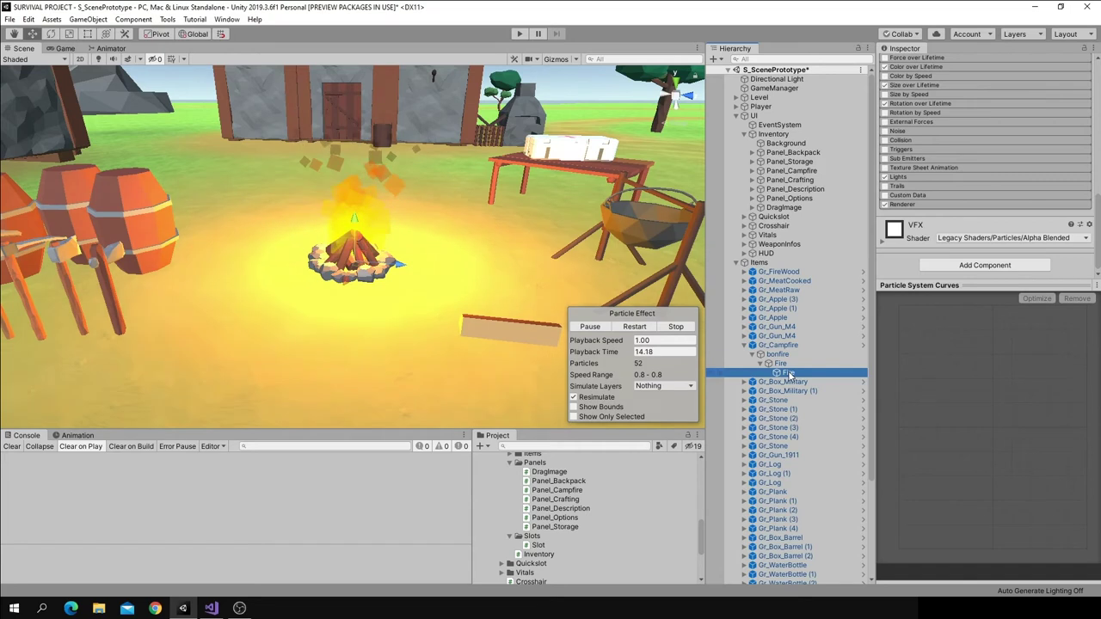
{"action": "right_click", "coordinate": [787, 375]}
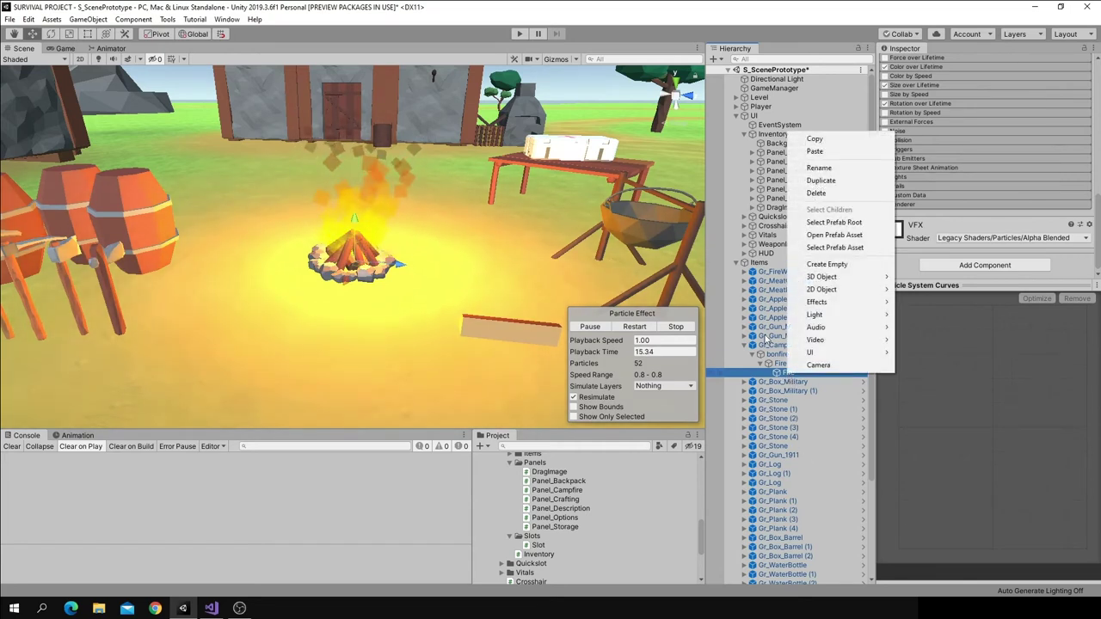
{"action": "left_click", "coordinate": [766, 341]}
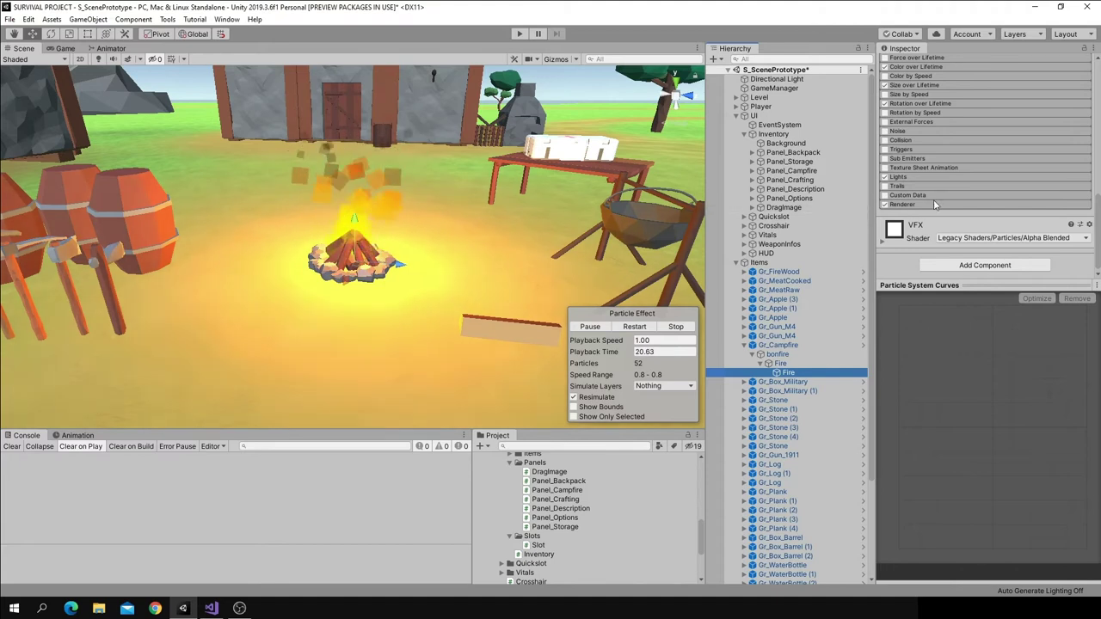
{"action": "scroll", "coordinate": [936, 204], "scroll_direction": "up", "scroll_amount": 5}
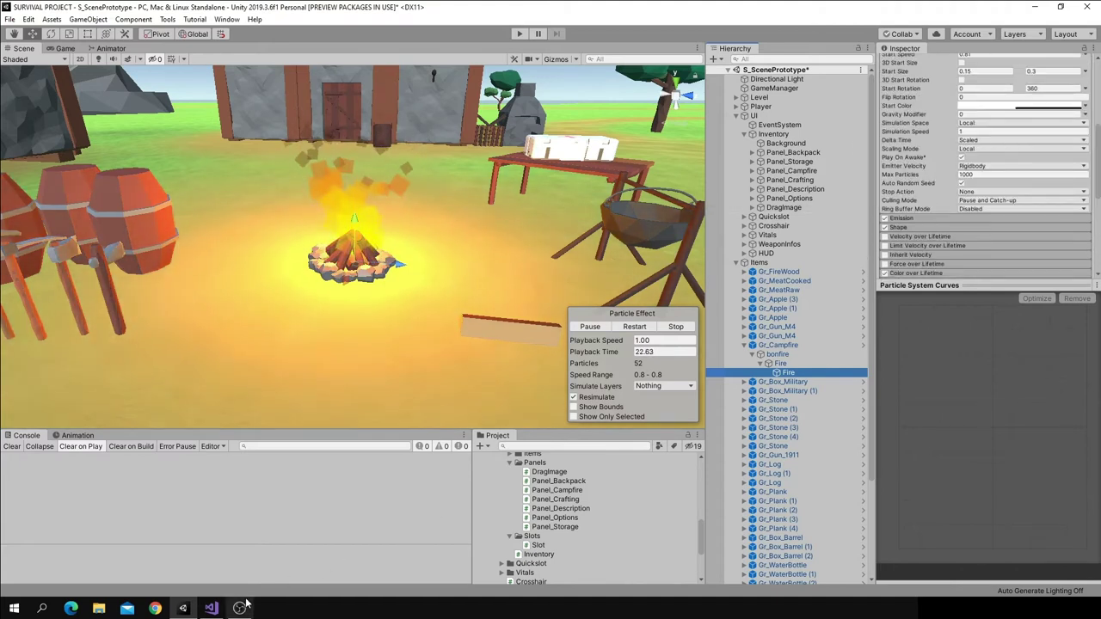
{"action": "left_click", "coordinate": [210, 608]}
Declare a [SerializeField] private ParticleSystem particleFlame field in CampfireController
{"action": "type", "text": "[ser"}
{"action": "key", "text": "Tab"}
{"action": "type", "text": "] private Par"}
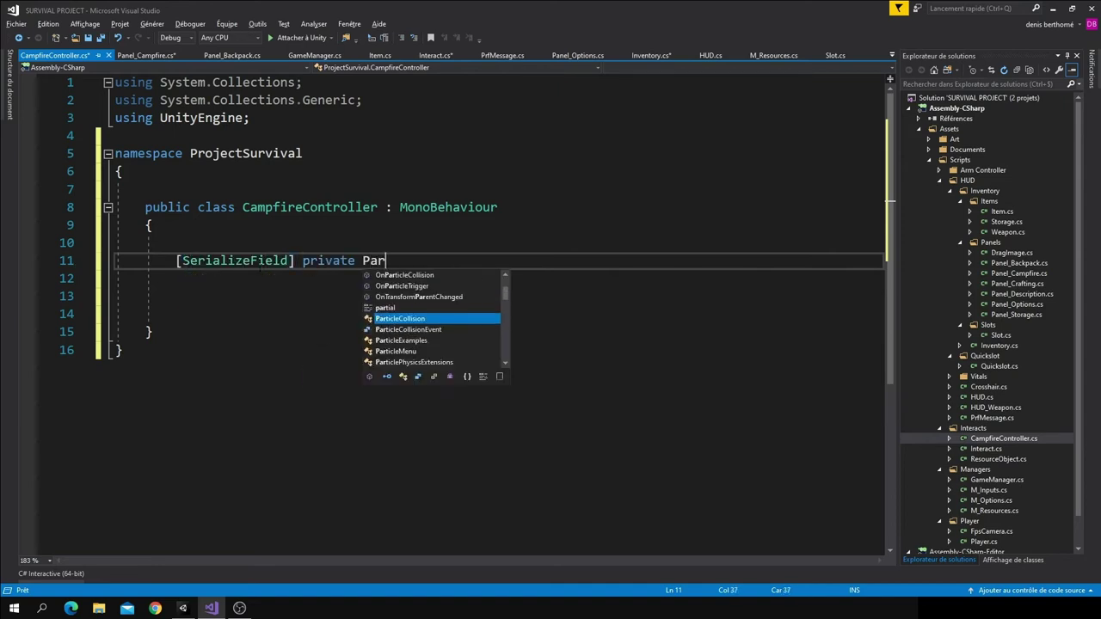
{"action": "type", "text": "tic"}
{"action": "key", "text": "Down"}
{"action": "key", "text": "Down"}
{"action": "key", "text": "Down"}
{"action": "key", "text": "Down"}
{"action": "key", "text": "Down"}
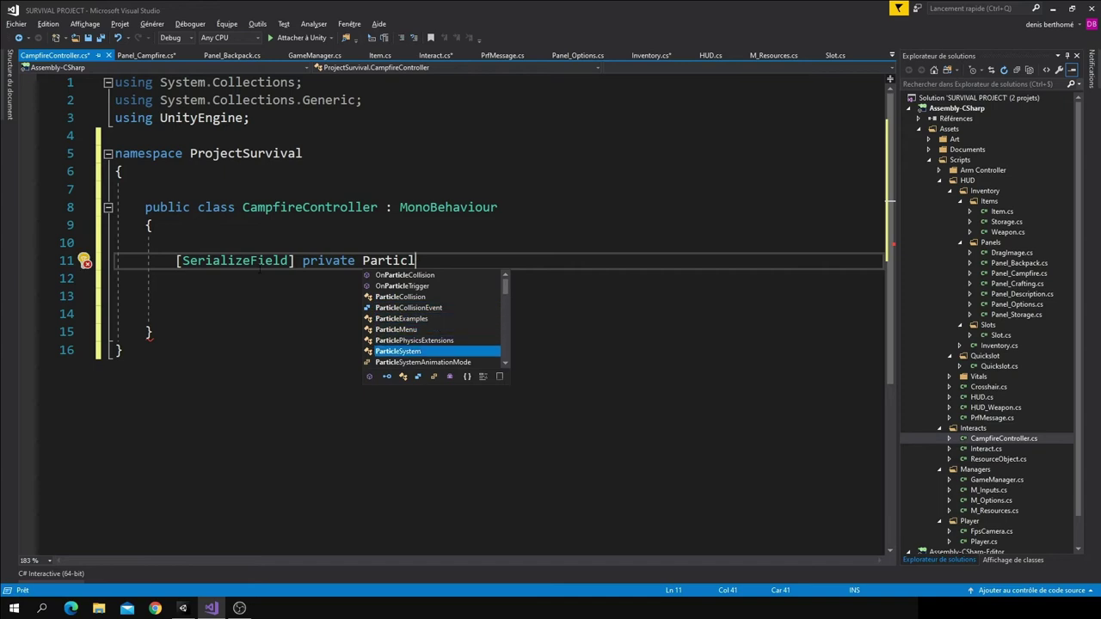
{"action": "key", "text": "space"}
{"action": "key", "text": "Up"}
{"action": "key", "text": "Up"}
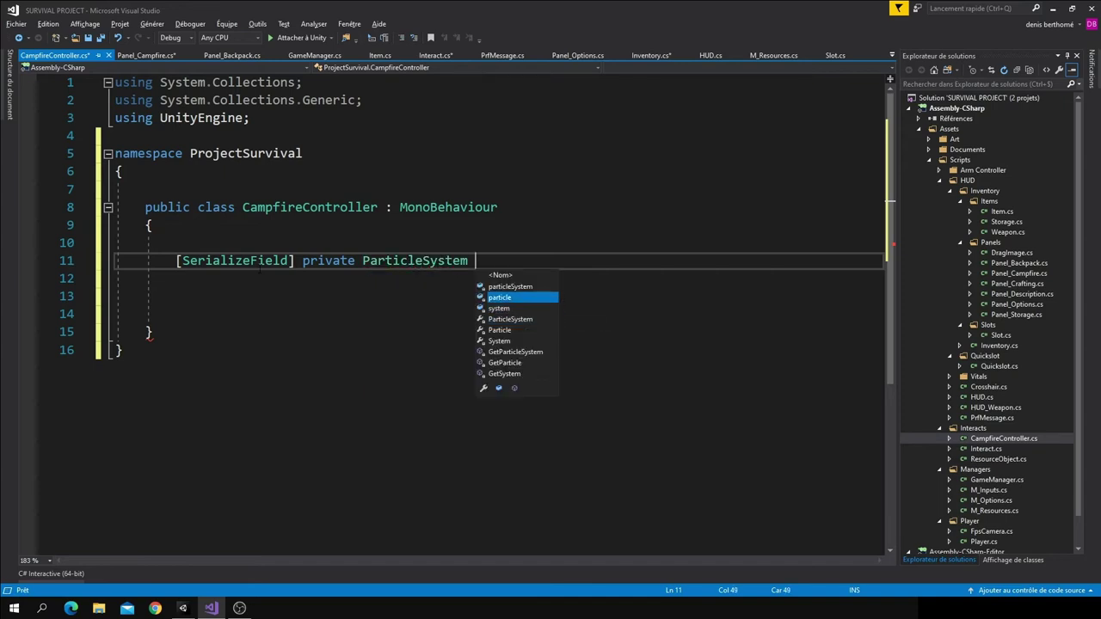
{"action": "key", "text": "Tab"}
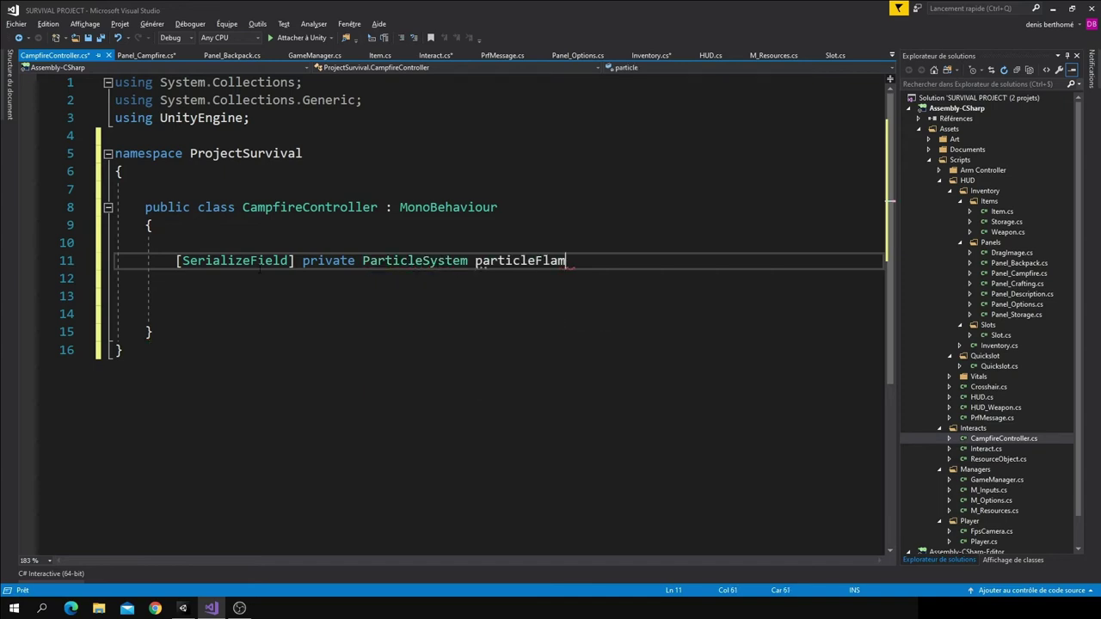
Add an empty public void Init() method
{"action": "key", "text": "Down"}
{"action": "key", "text": "Down"}
{"action": "key", "text": "Down"}
{"action": "type", "text": "public void Ini"}
{"action": "key", "text": "Escape"}
{"action": "type", "text": "(){"}
{"action": "key", "text": "Return"}
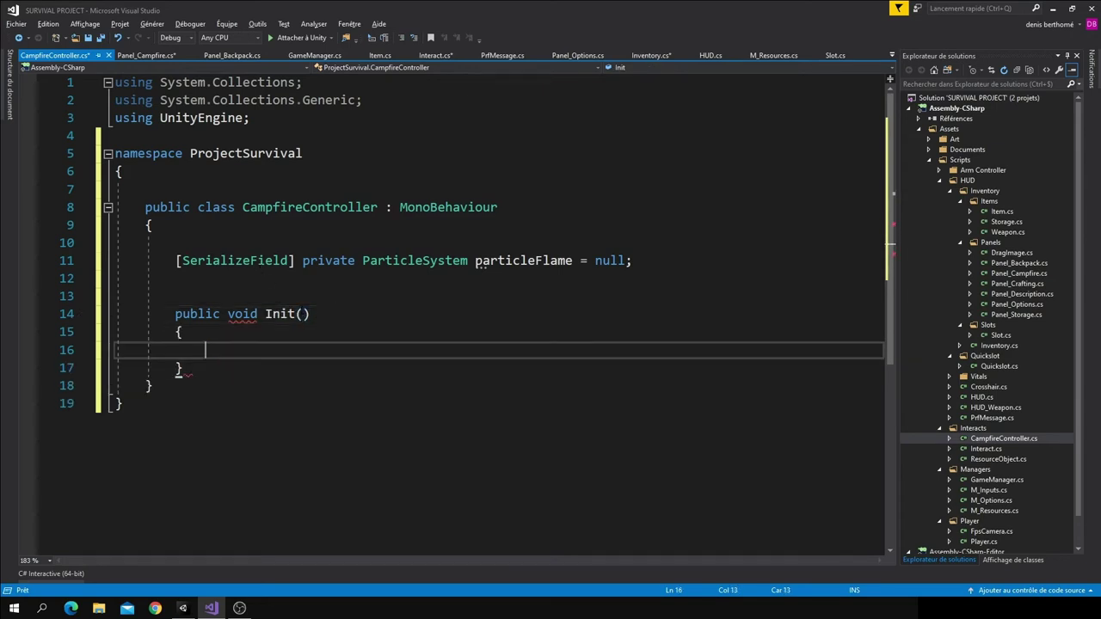
Add private void ActiveFire(bool active) that plays particleFlame when active, otherwise stops it
{"action": "key", "text": "Down"}
{"action": "key", "text": "Return"}
{"action": "key", "text": "Return"}
{"action": "key", "text": "Return"}
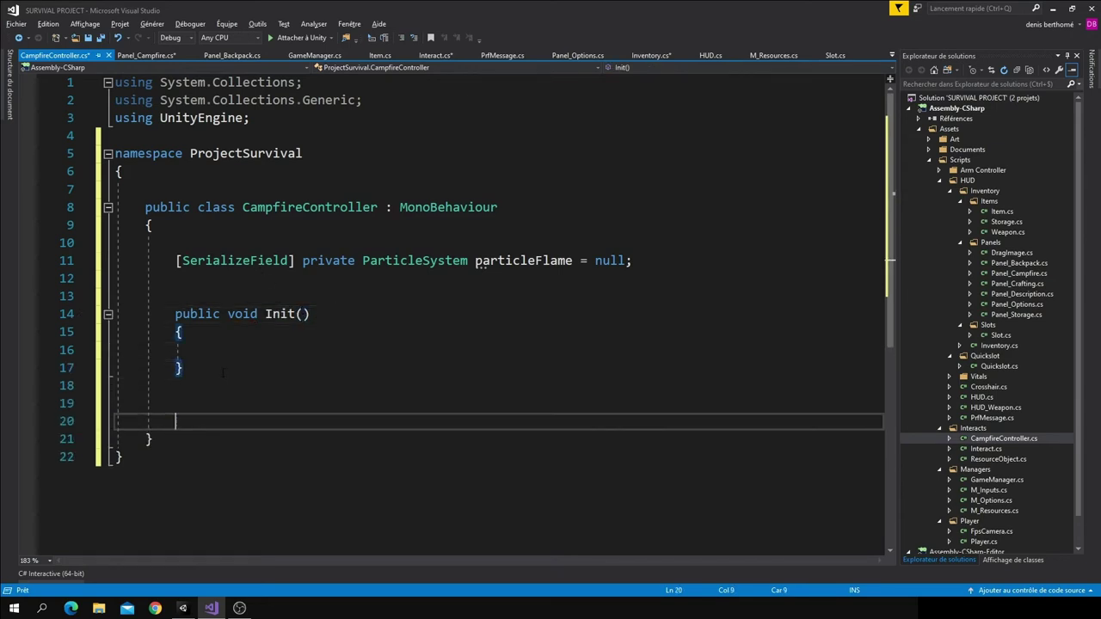
{"action": "type", "text": "private void ActiveFire"}
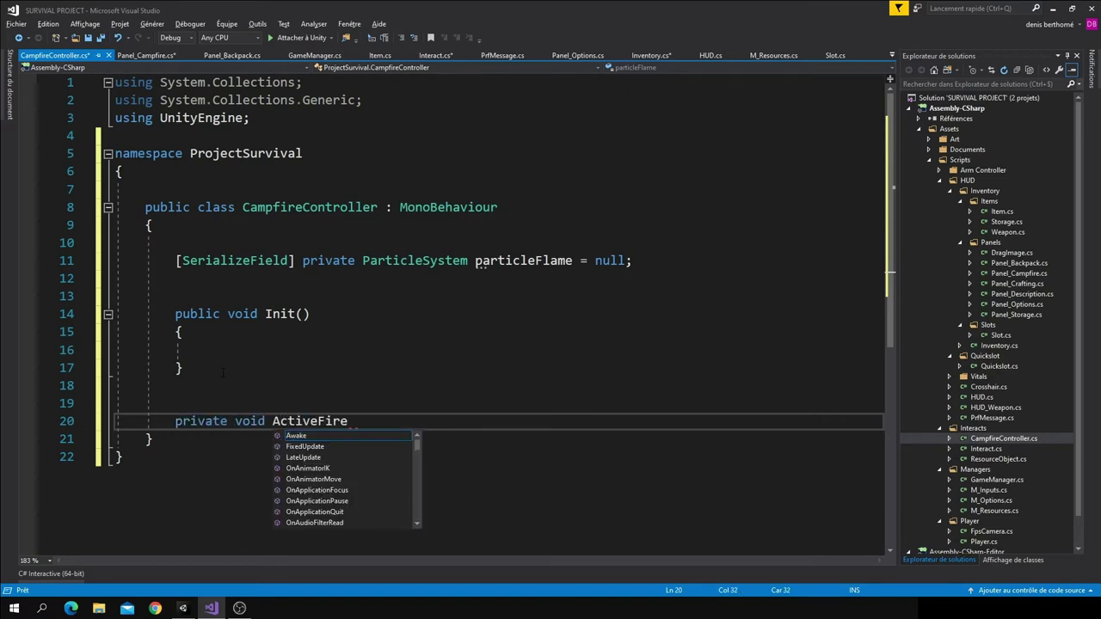
{"action": "type", "text": "(bool active)"}
{"action": "key", "text": "Return"}
{"action": "type", "text": "{"}
{"action": "key", "text": "Return"}
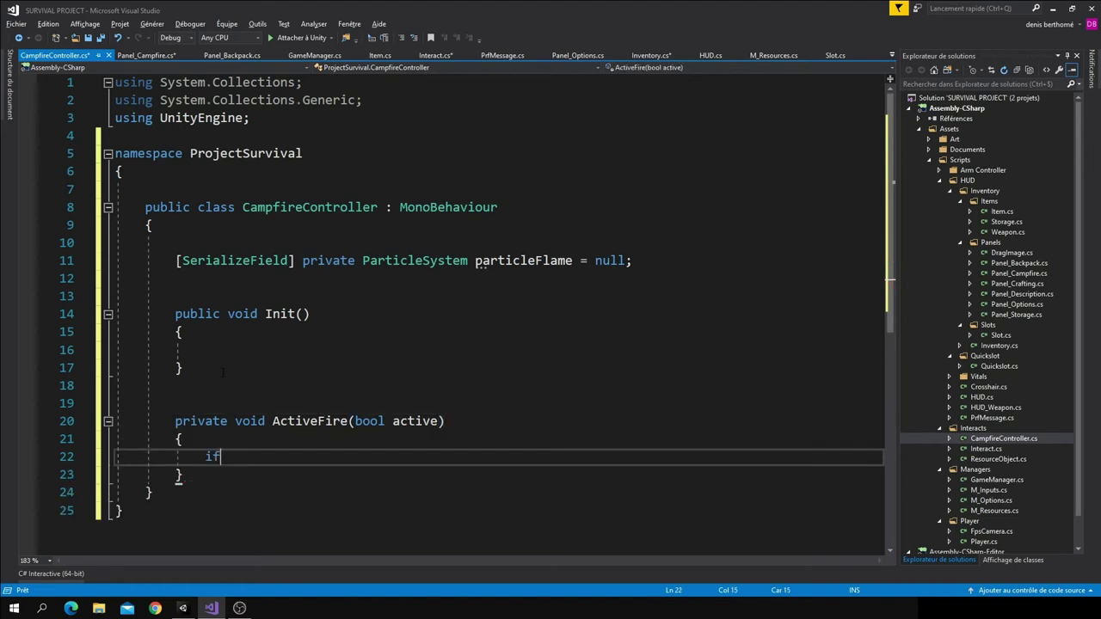
{"action": "type", "text": "(active) "}
{"action": "type", "text": "particleFlame."}
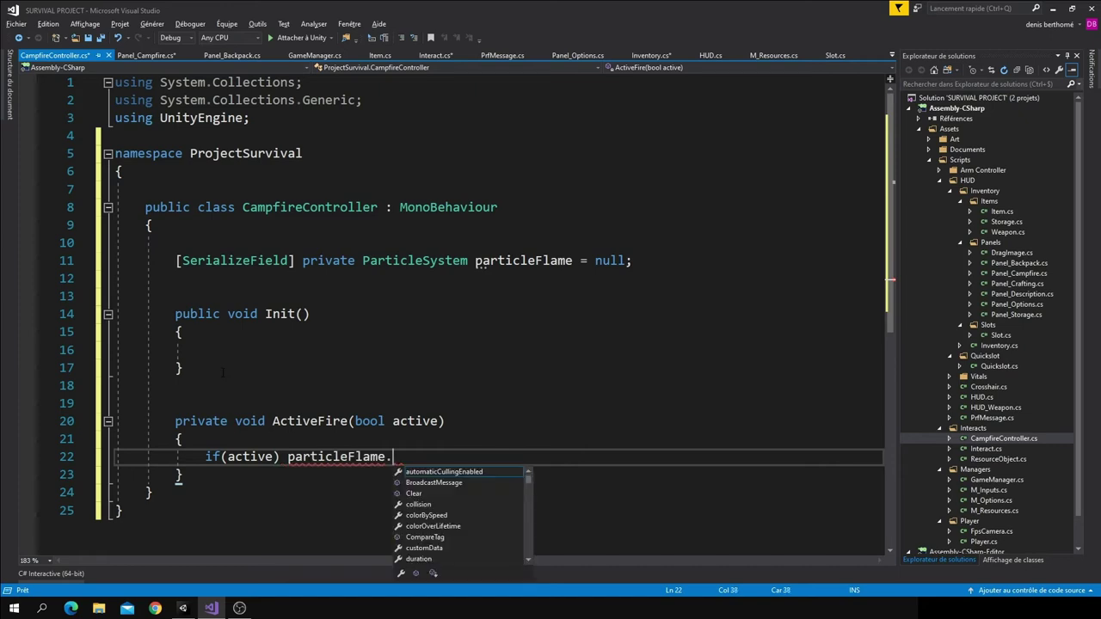
{"action": "type", "text": "Play()"}
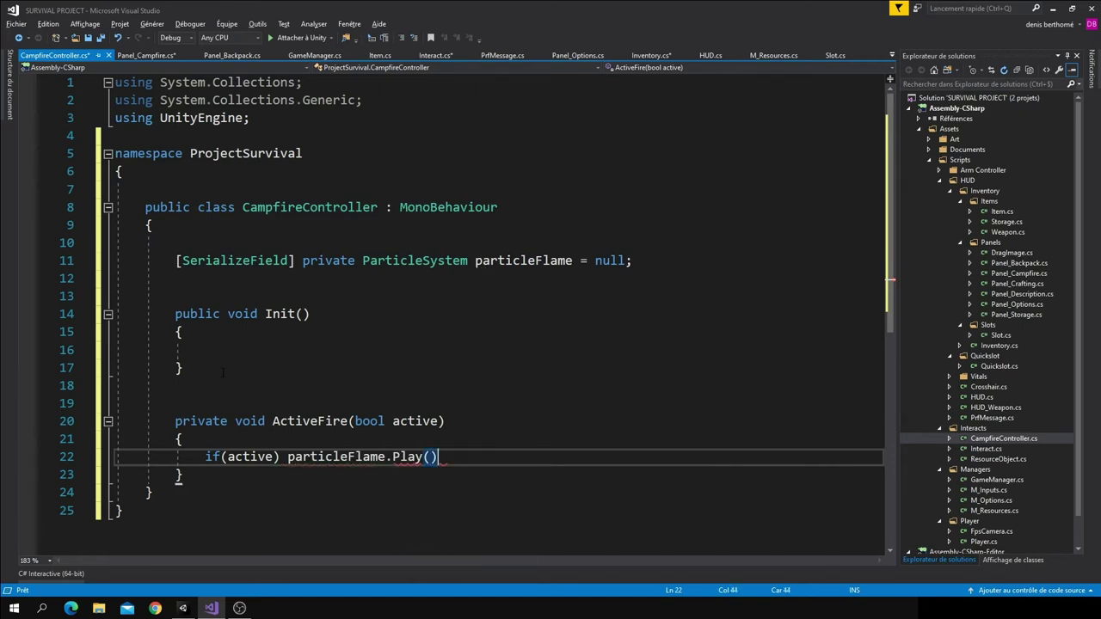
{"action": "type", "text": ";"}
{"action": "key", "text": "Return"}
{"action": "type", "text": "else "}
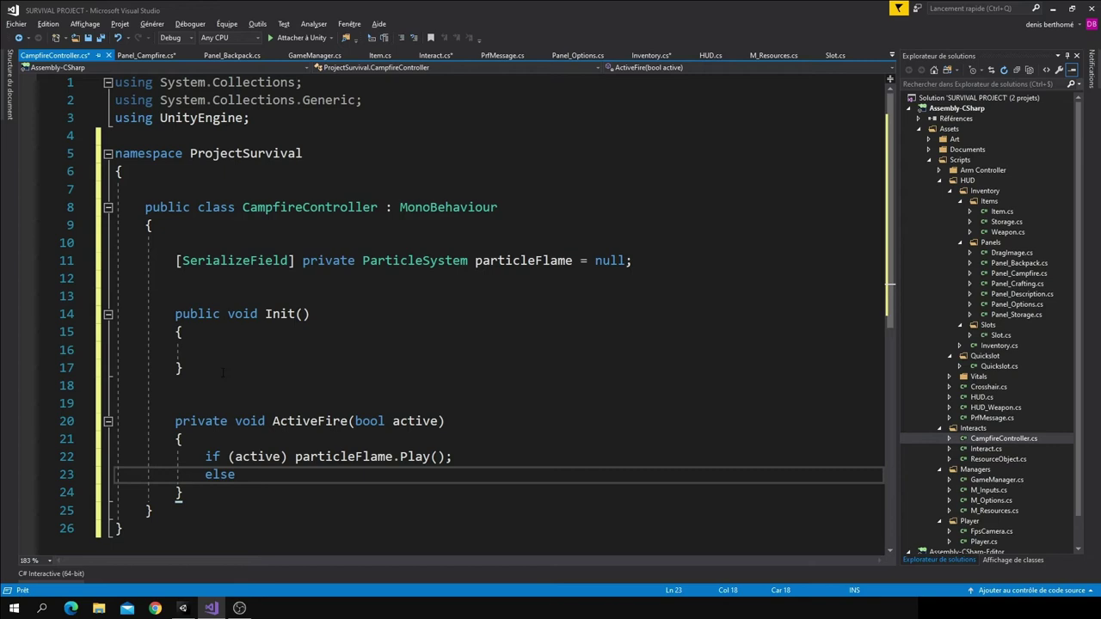
{"action": "type", "text": "par"}
{"action": "key", "text": "Tab"}
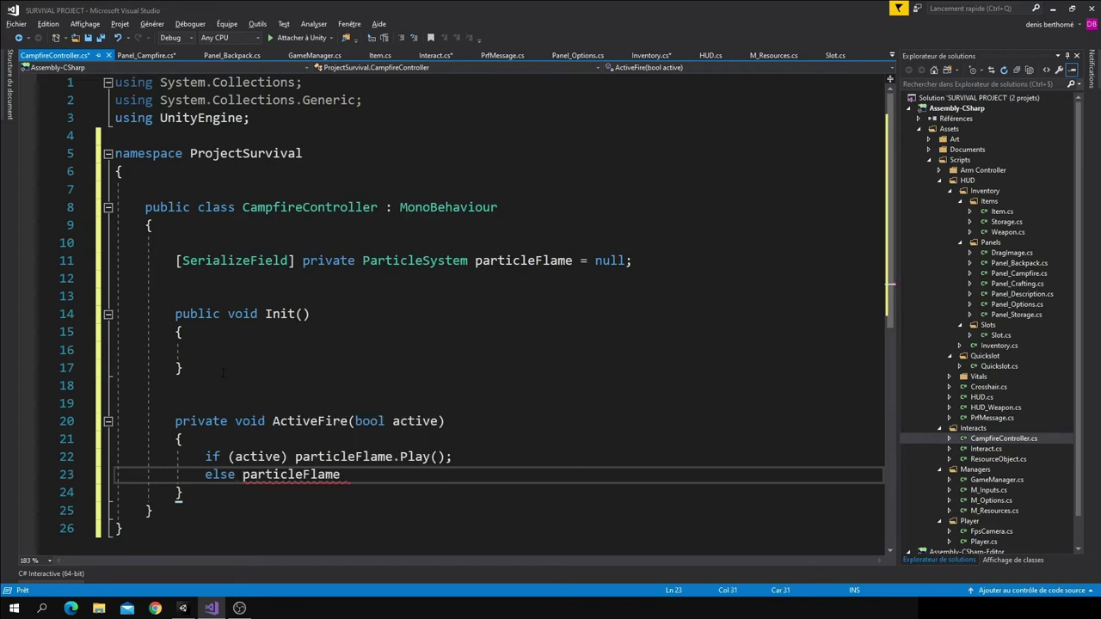
{"action": "type", "text": ".Spp"}
{"action": "key", "text": "BackSpace"}
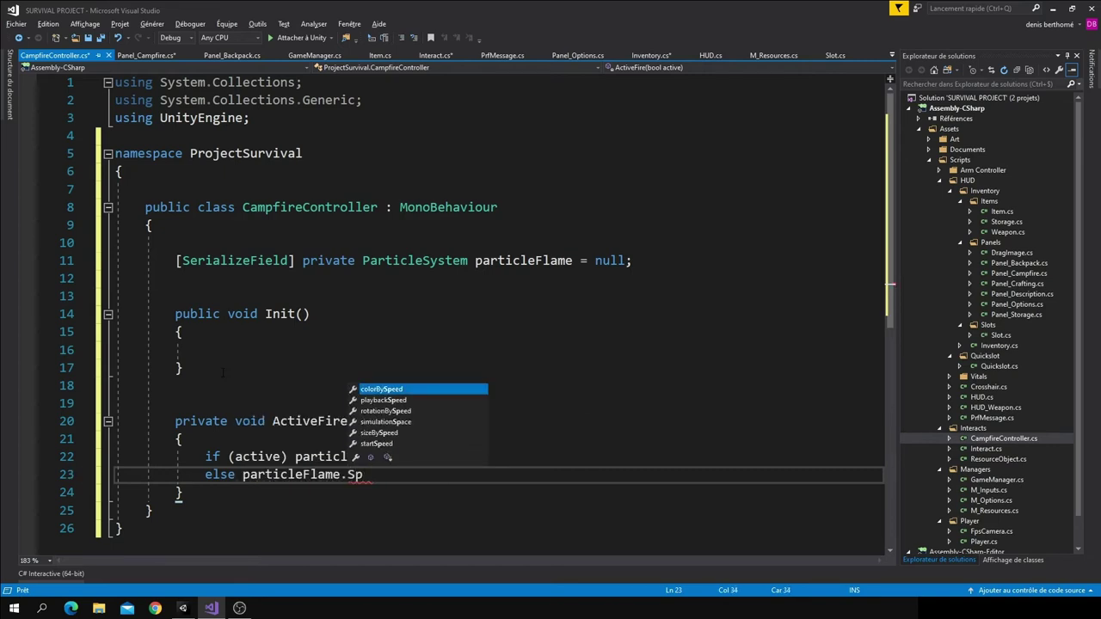
{"action": "key", "text": "BackSpace"}
{"action": "type", "text": "top();"}
Make Init call ActiveFire(false) so the flame starts off
{"action": "left_click", "coordinate": [439, 475]}
{"action": "left_click", "coordinate": [277, 350]}
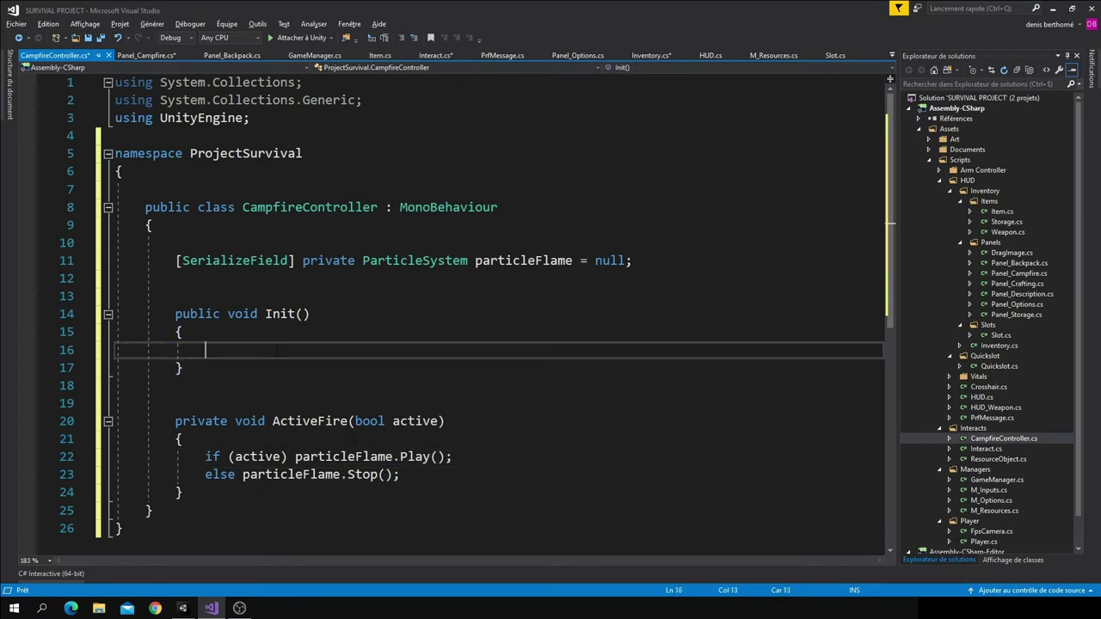
{"action": "type", "text": "Acti"}
{"action": "key", "text": "Down"}
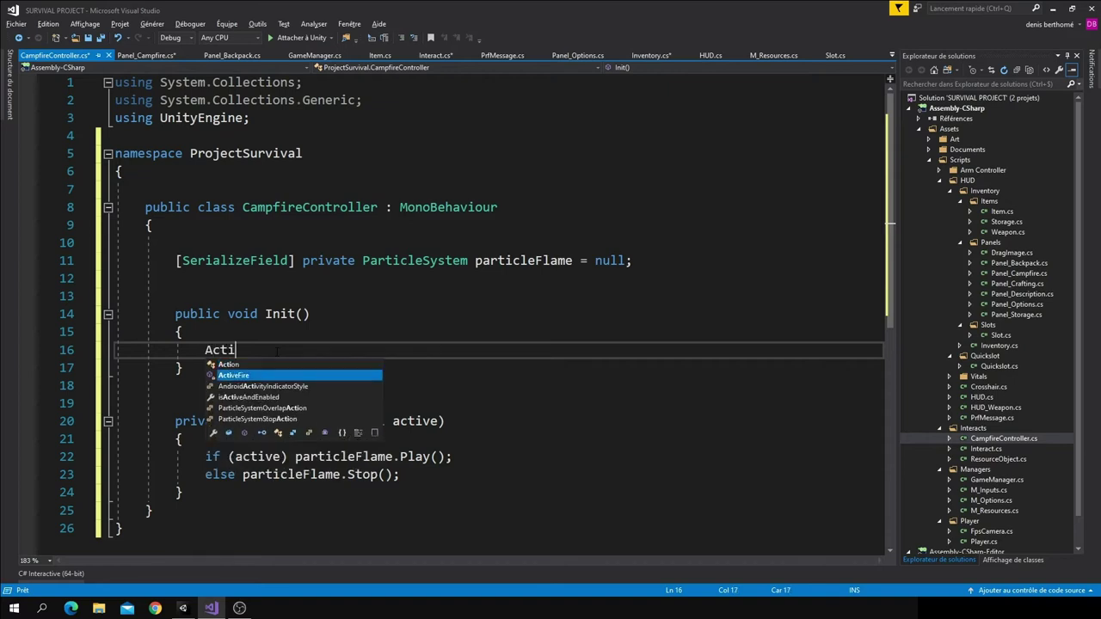
{"action": "type", "text": "veFire();"}
{"action": "left_click", "coordinate": [289, 350]}
{"action": "type", "text": "fa"}
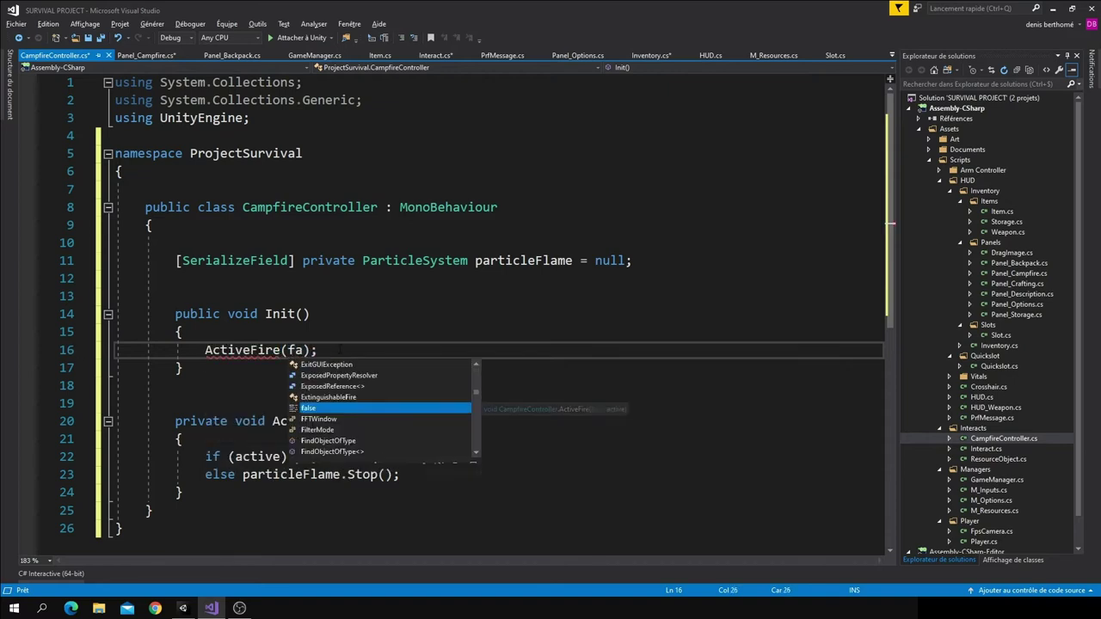
{"action": "type", "text": "lse"}
{"action": "left_click_drag", "start_coordinate": [284, 332], "coordinate": [281, 313]}
{"action": "left_click", "coordinate": [281, 314]}
{"action": "double_click", "coordinate": [281, 314]}
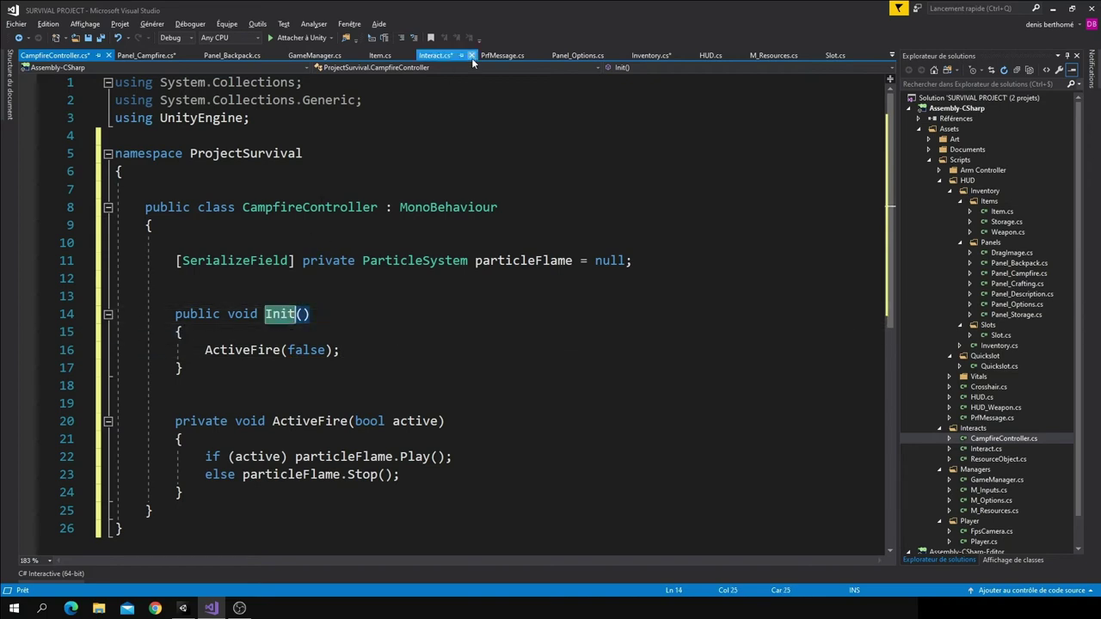
In Interact.cs Init, call GetComponent<CampfireController>().Init() when one exists, and save
{"action": "left_click", "coordinate": [430, 57]}
{"action": "scroll", "coordinate": [889, 381], "scroll_direction": "up", "scroll_amount": 5}
{"action": "scroll", "coordinate": [889, 381], "scroll_direction": "up", "scroll_amount": 6}
{"action": "scroll", "coordinate": [889, 381], "scroll_direction": "up", "scroll_amount": 12}
{"action": "scroll", "coordinate": [264, 324], "scroll_direction": "up", "scroll_amount": 5}
{"action": "scroll", "coordinate": [264, 324], "scroll_direction": "up", "scroll_amount": 4}
{"action": "scroll", "coordinate": [264, 324], "scroll_direction": "up", "scroll_amount": 4}
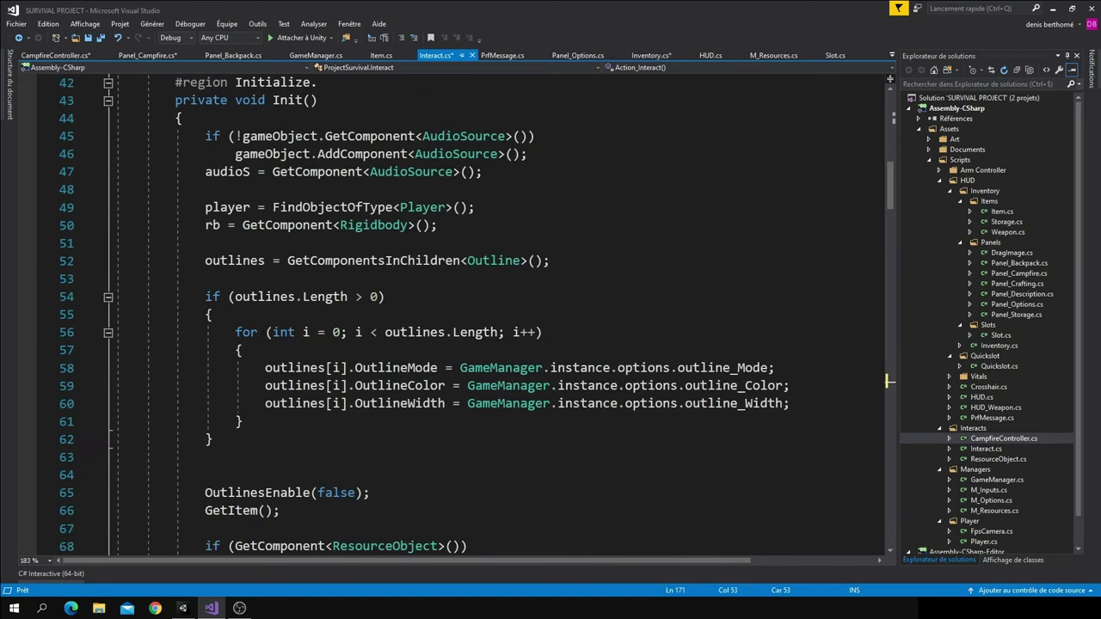
{"action": "scroll", "coordinate": [264, 324], "scroll_direction": "up", "scroll_amount": 5}
{"action": "left_click", "coordinate": [287, 367]}
{"action": "scroll", "coordinate": [288, 367], "scroll_direction": "down", "scroll_amount": 4}
{"action": "scroll", "coordinate": [287, 368], "scroll_direction": "down", "scroll_amount": 2}
{"action": "scroll", "coordinate": [288, 367], "scroll_direction": "down", "scroll_amount": 4}
{"action": "left_click", "coordinate": [635, 296]}
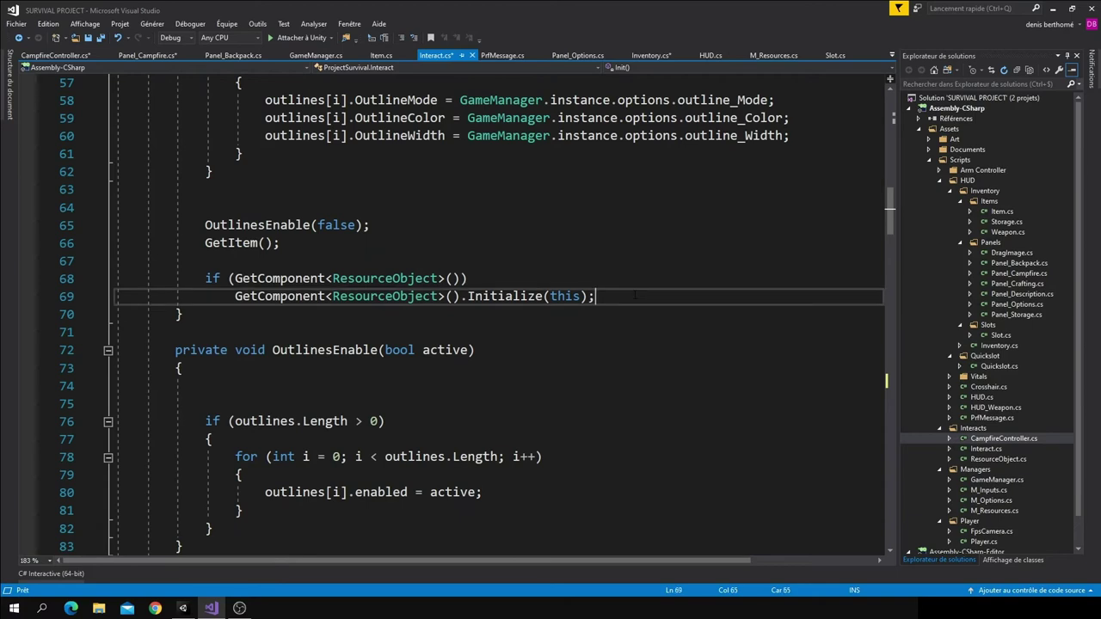
{"action": "key", "text": "Return"}
{"action": "type", "text": "Get<Camp>()"}
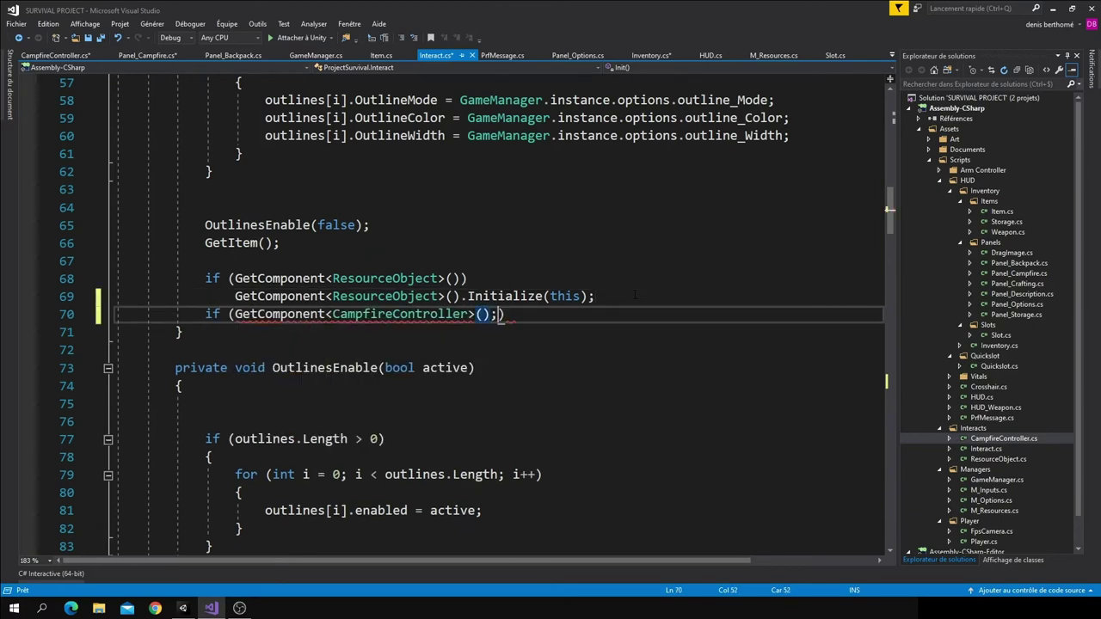
{"action": "key", "text": "Return"}
{"action": "type", "text": "et<Ca>"}
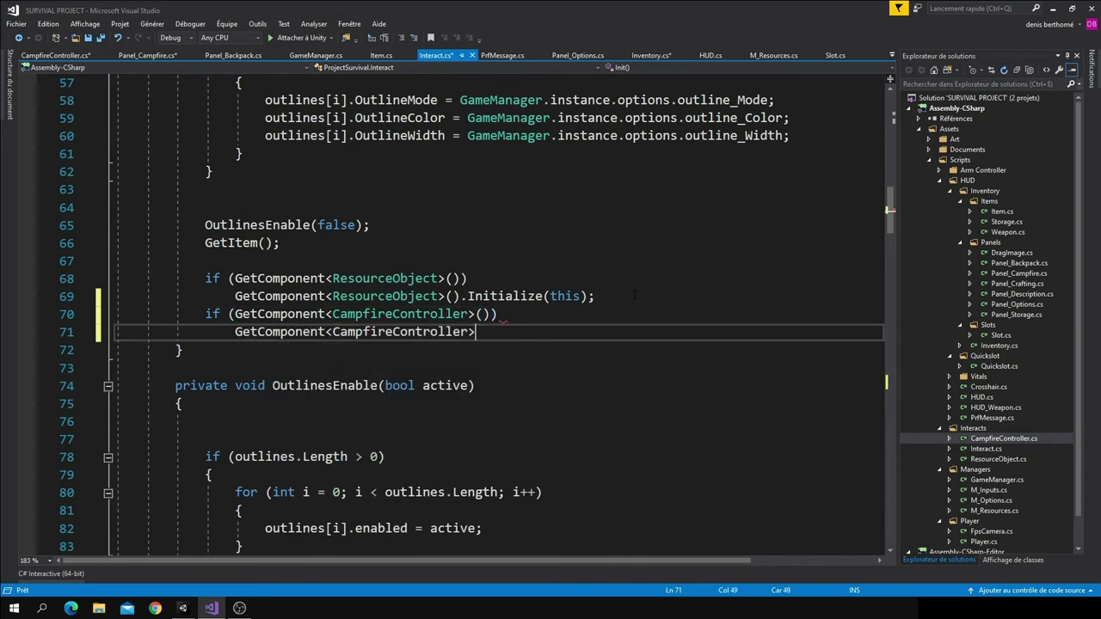
{"action": "type", "text": "().Init();"}
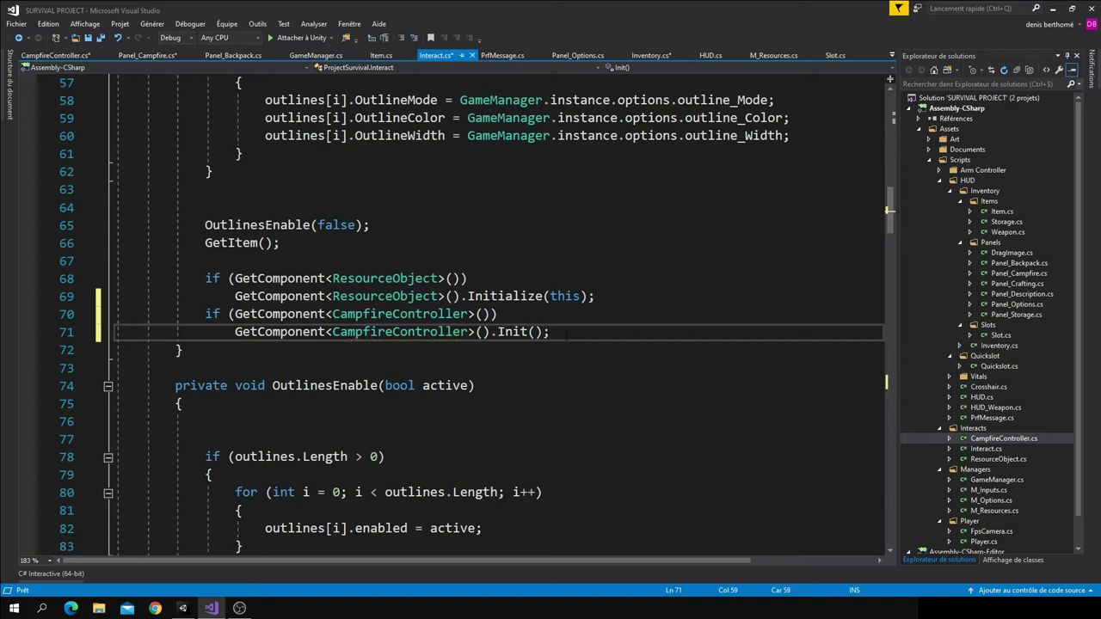
{"action": "key", "text": "ctrl+s"}
In the Gr_Campfire prefab, assign bonfire's Fire particle system as the Campfire Controller's Particle Flame
{"action": "key", "text": "alt+Tab"}
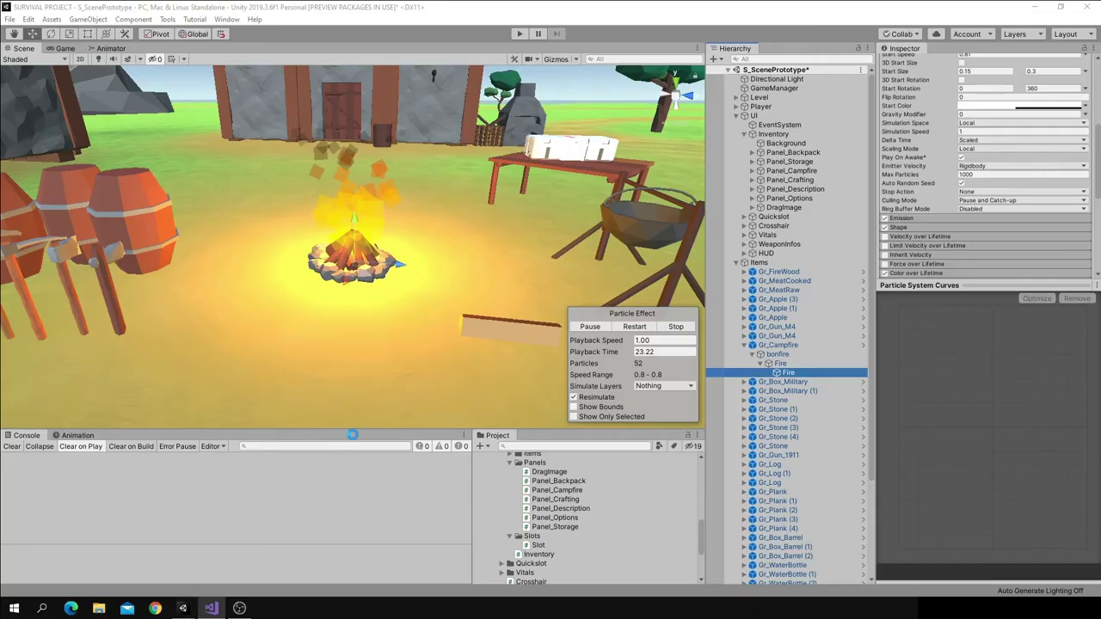
{"action": "left_click", "coordinate": [753, 346]}
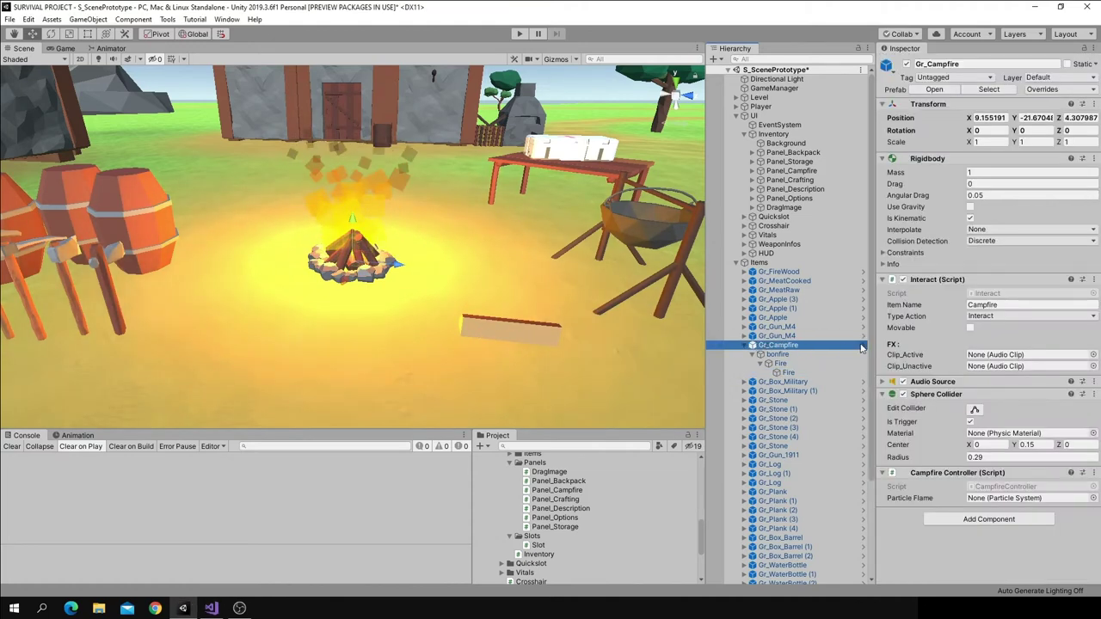
{"action": "left_click", "coordinate": [863, 345]}
{"action": "left_click", "coordinate": [736, 93]}
{"action": "left_click", "coordinate": [986, 491]}
{"action": "left_click_drag", "start_coordinate": [985, 494], "coordinate": [985, 489]}
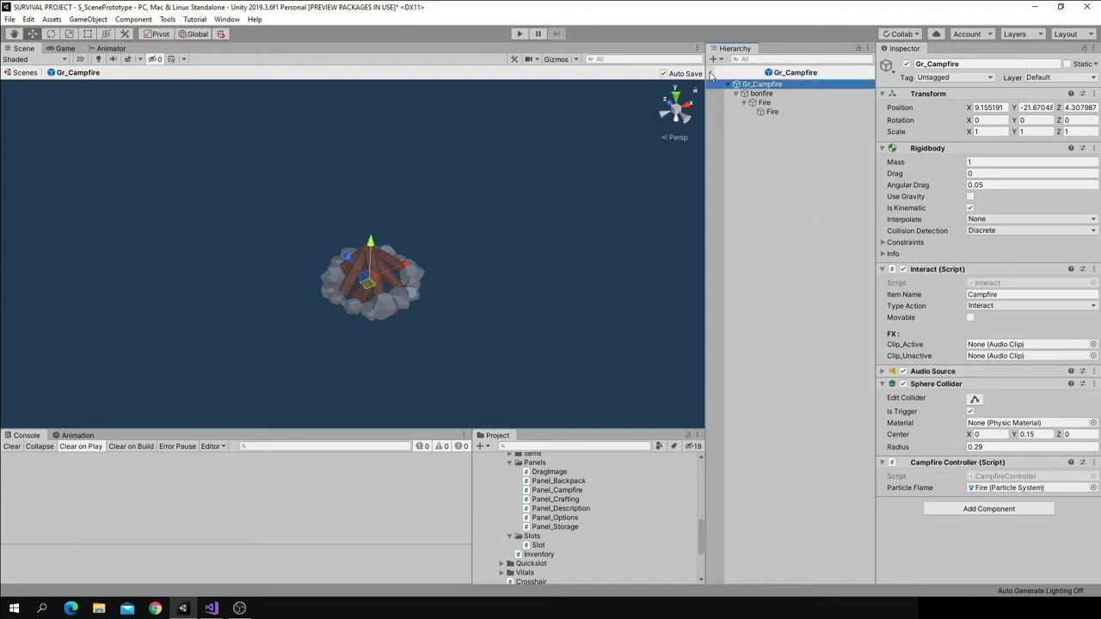
{"action": "left_click", "coordinate": [710, 73]}
{"action": "left_click", "coordinate": [519, 33]}
Play-test walking to the campfire and pressing F to open its panel, then stop
{"action": "key", "text": "w"}
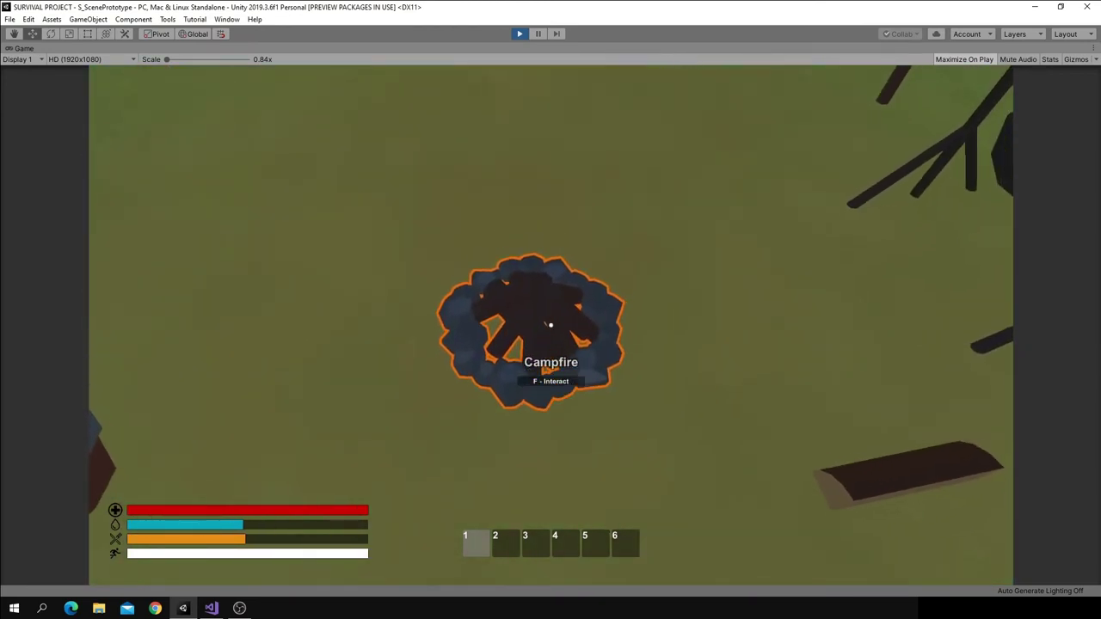
{"action": "key", "text": "f"}
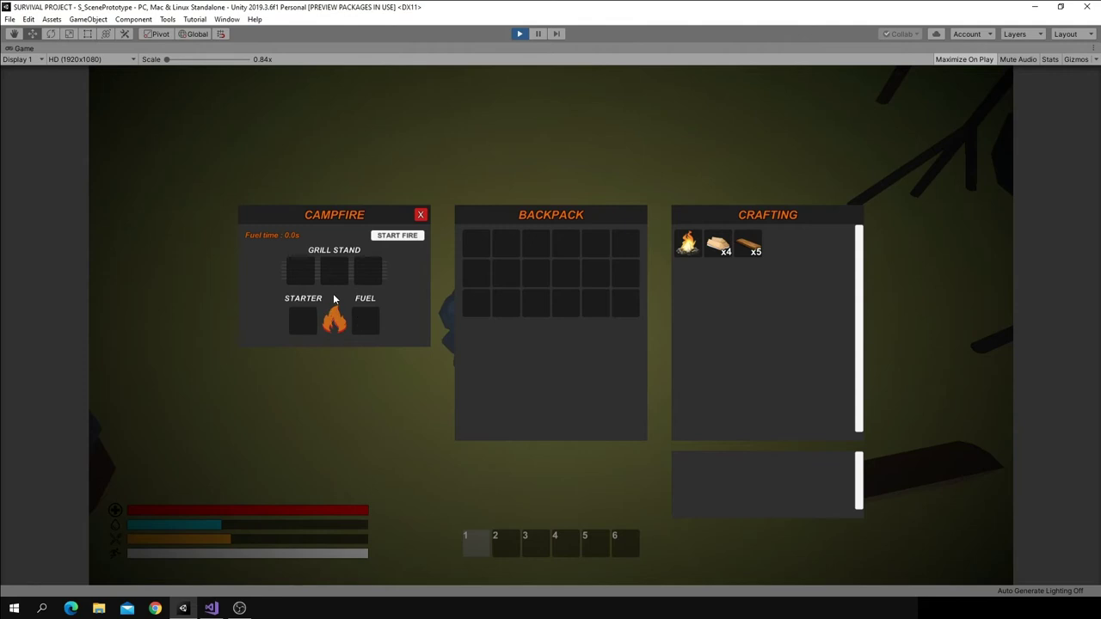
{"action": "left_click", "coordinate": [520, 36]}
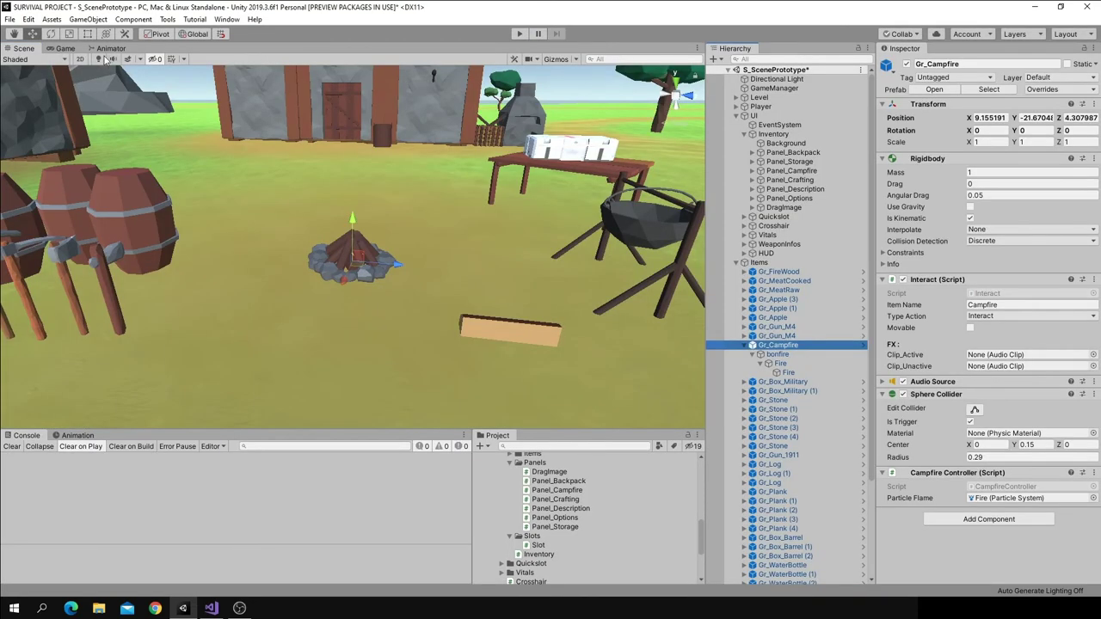
Switch the scene view to 2D and frame the Panel_Campfire UI object
{"action": "left_click", "coordinate": [83, 59]}
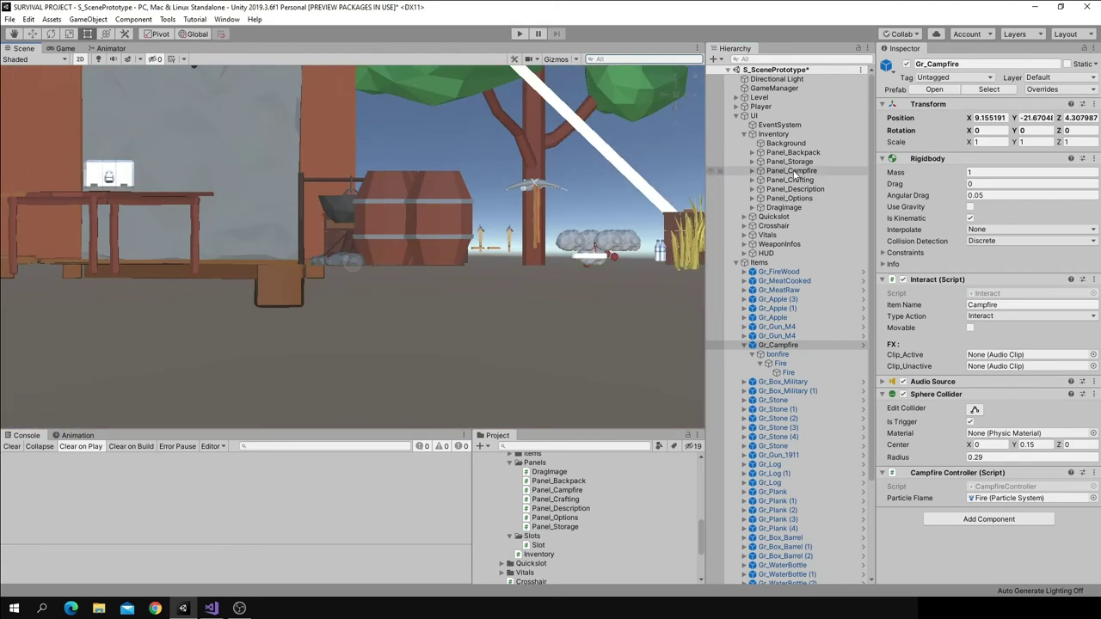
{"action": "left_click", "coordinate": [791, 170]}
{"action": "key", "text": "f"}
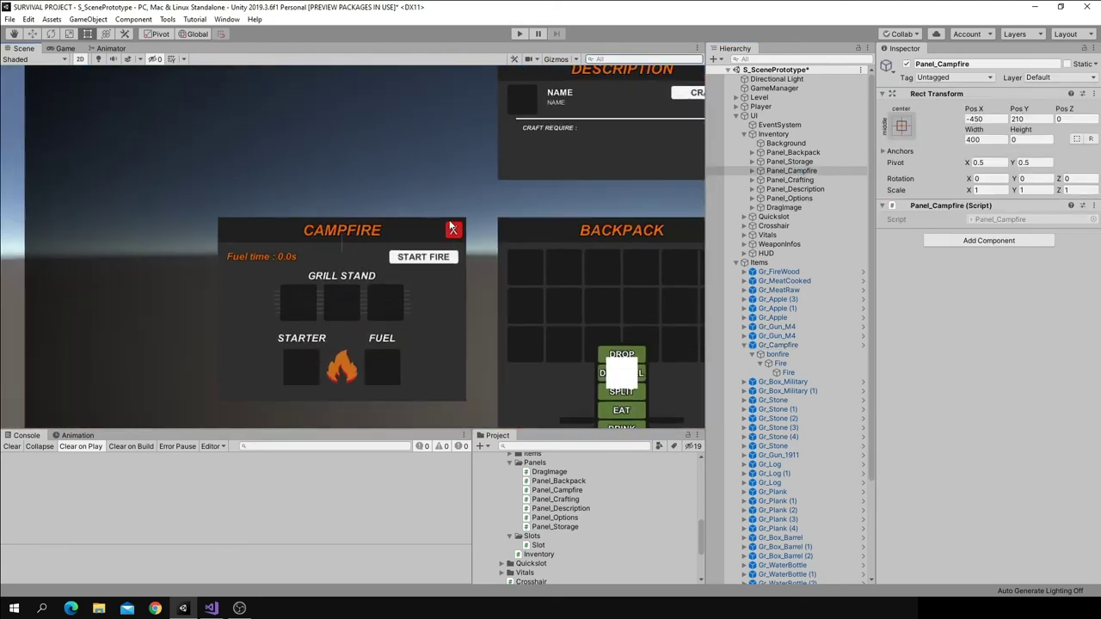
Add an On Click entry to Panel_Campfire's Button EXIT that calls Panel_Campfire.Hide ()
{"action": "left_click", "coordinate": [752, 170]}
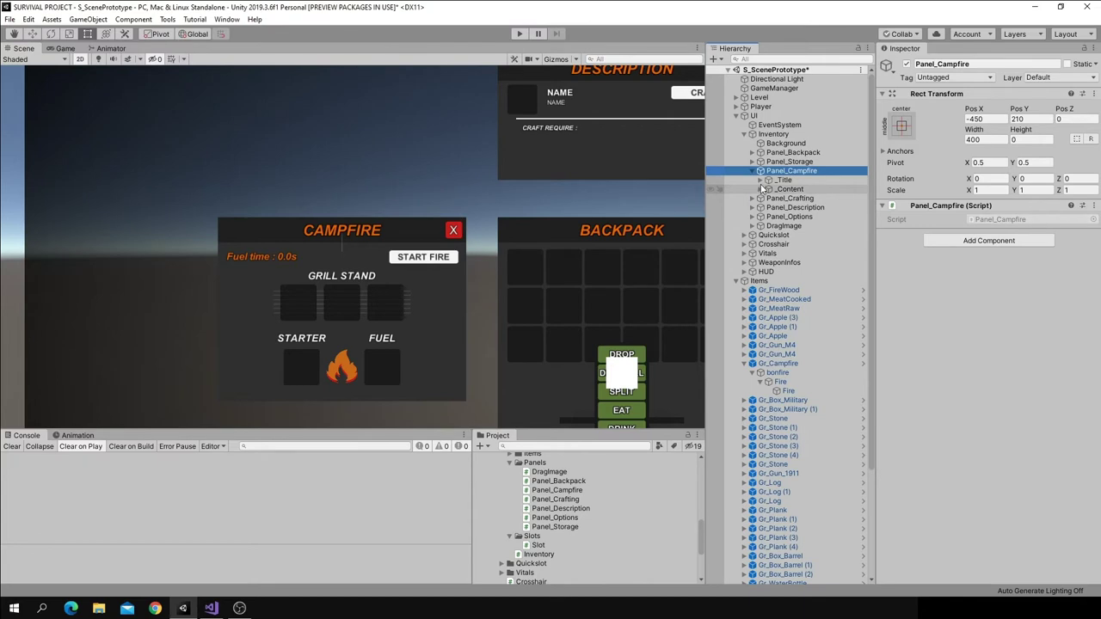
{"action": "left_click", "coordinate": [795, 207]}
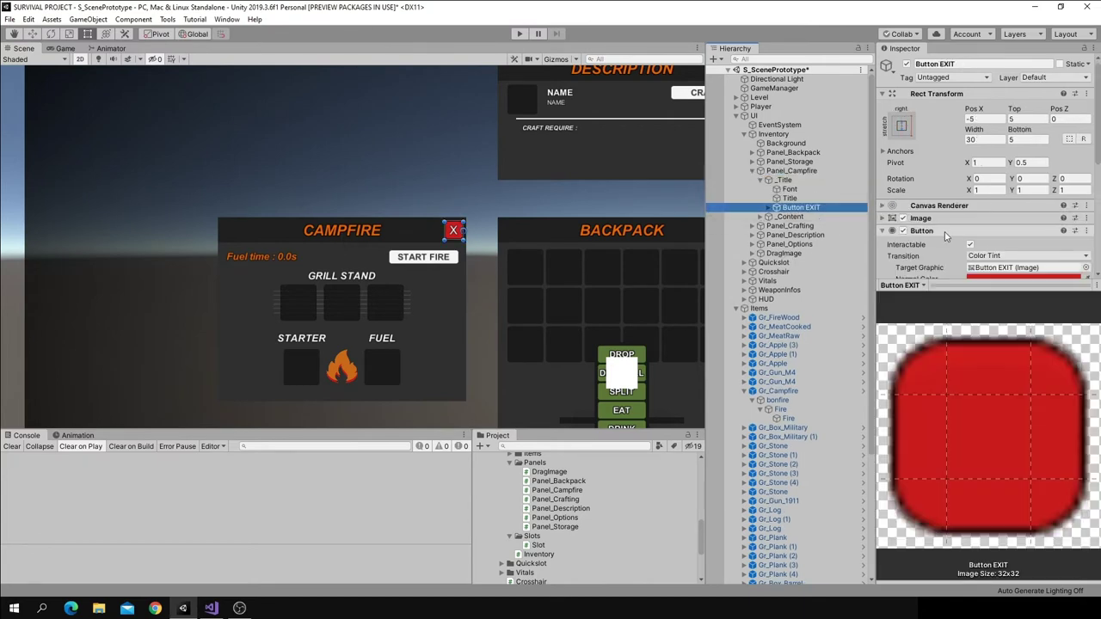
{"action": "left_click", "coordinate": [1061, 206]}
{"action": "left_click_drag", "start_coordinate": [790, 171], "coordinate": [915, 190]}
{"action": "left_click", "coordinate": [989, 179]}
{"action": "mouse_move", "coordinate": [997, 234]}
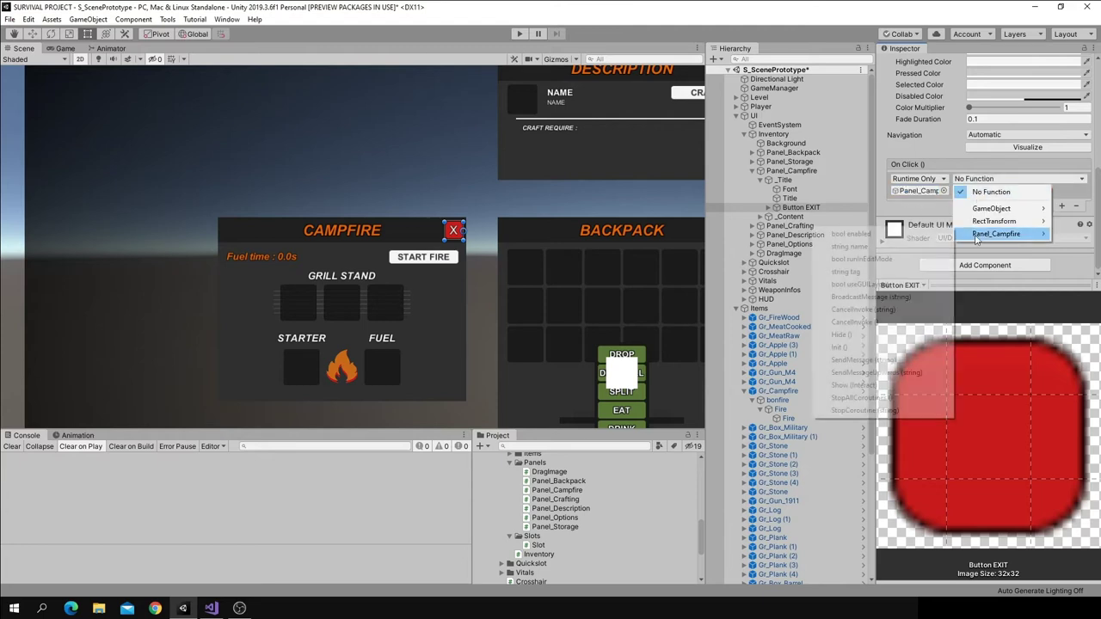
{"action": "left_click", "coordinate": [855, 335]}
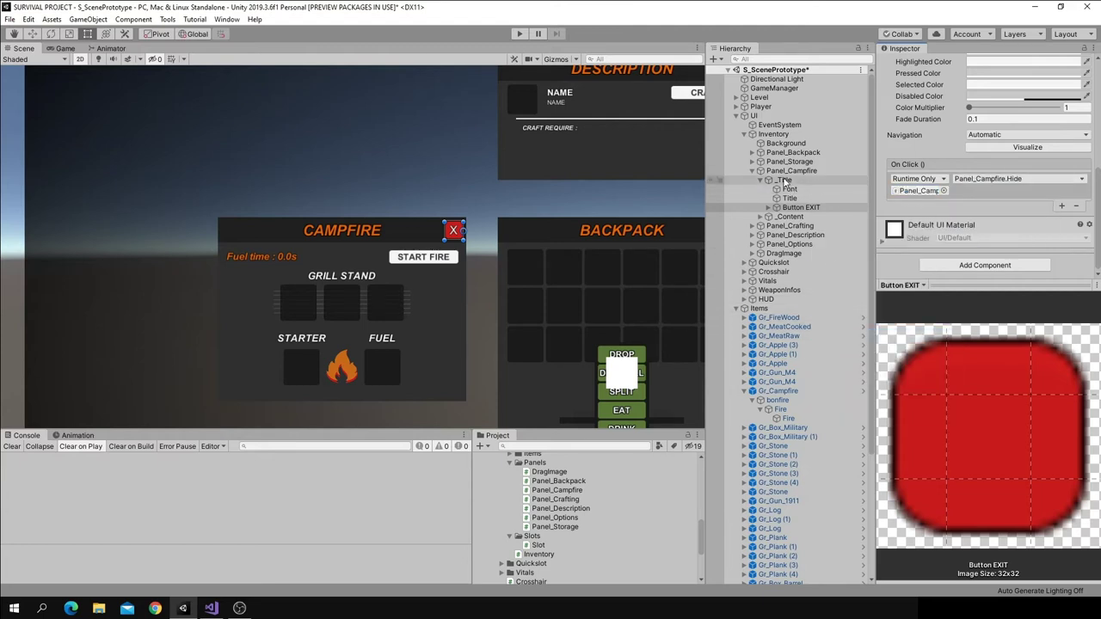
{"action": "left_click", "coordinate": [775, 172]}
{"action": "left_click", "coordinate": [761, 180]}
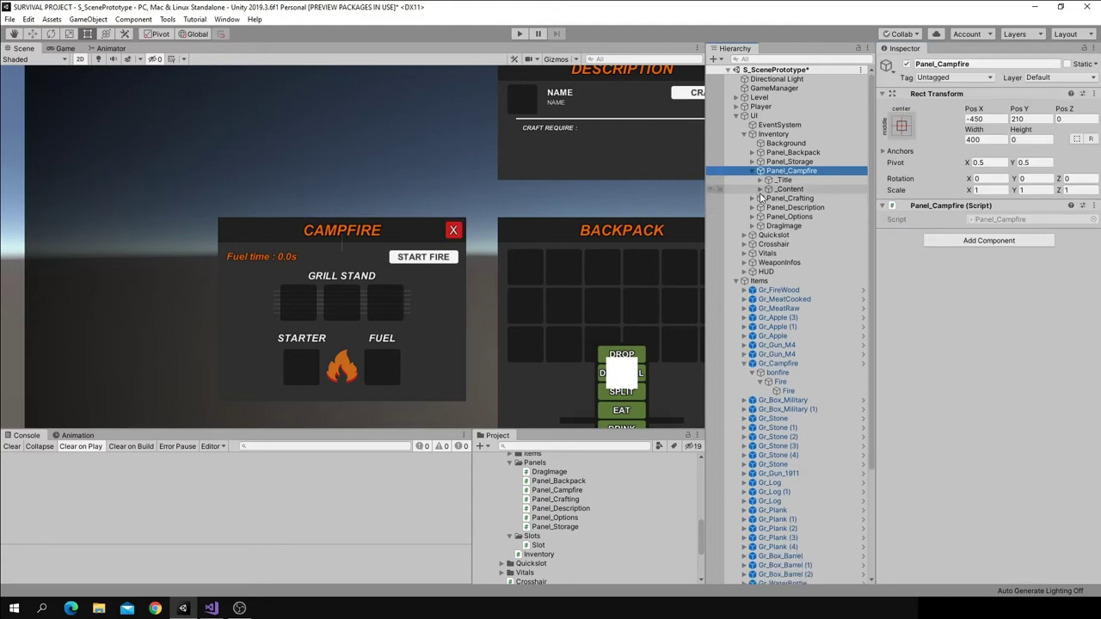
Expand _Content > Flames, select ActivedFire and temporarily disable it
{"action": "left_click", "coordinate": [768, 189]}
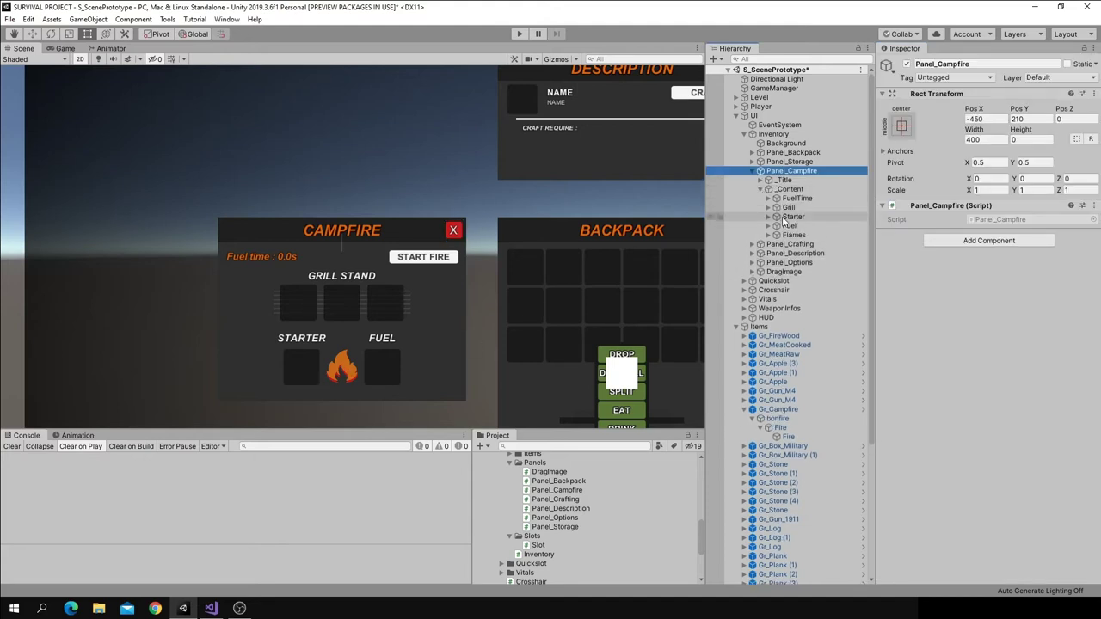
{"action": "left_click", "coordinate": [789, 236]}
{"action": "left_click", "coordinate": [768, 235]}
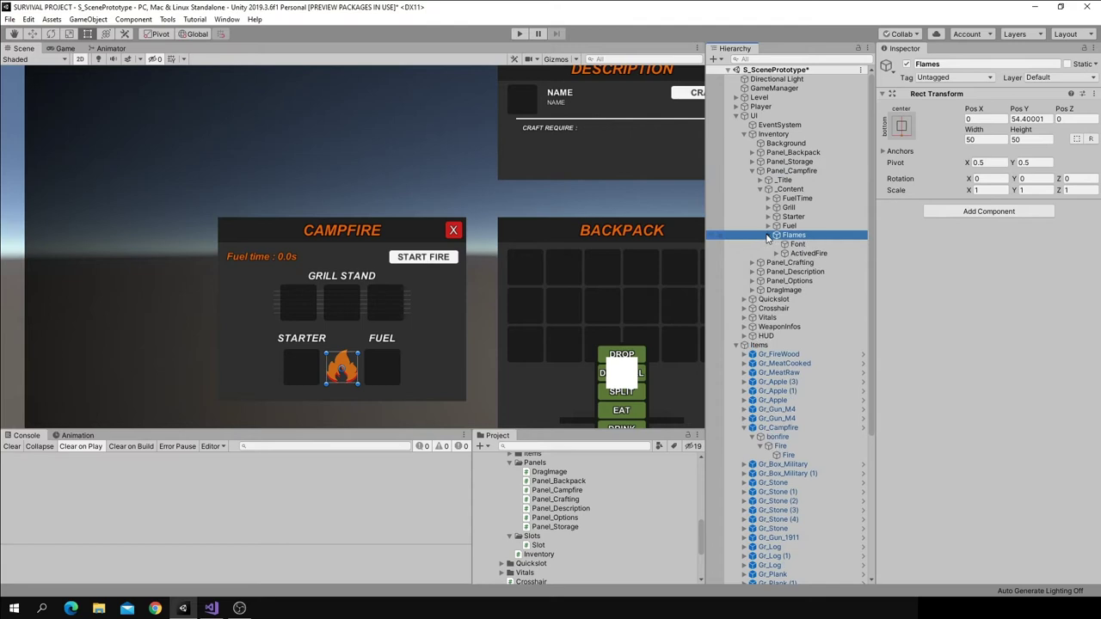
{"action": "left_click", "coordinate": [808, 254]}
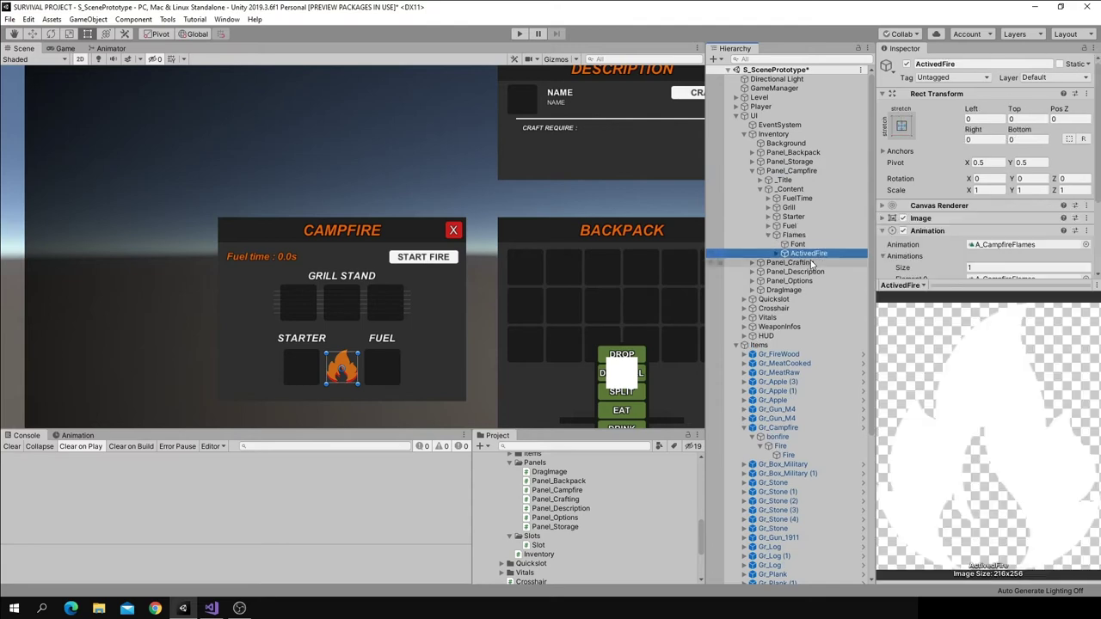
{"action": "scroll", "coordinate": [348, 373], "scroll_direction": "up", "scroll_amount": 3}
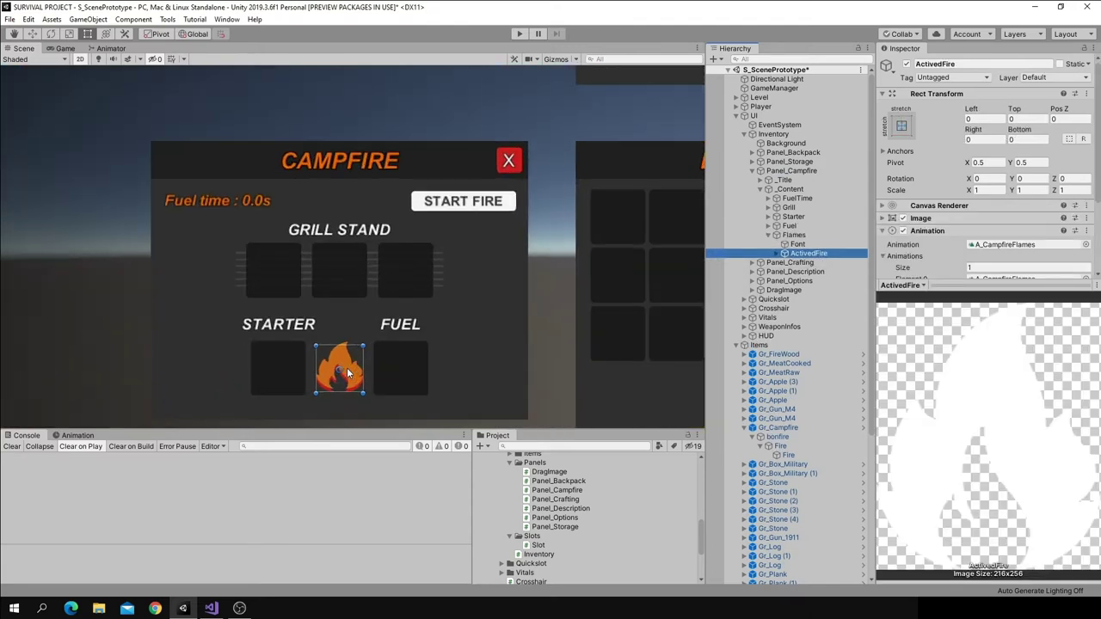
{"action": "middle_click_drag", "start_coordinate": [348, 373], "coordinate": [353, 314]}
{"action": "scroll", "coordinate": [963, 174], "scroll_direction": "down", "scroll_amount": 3}
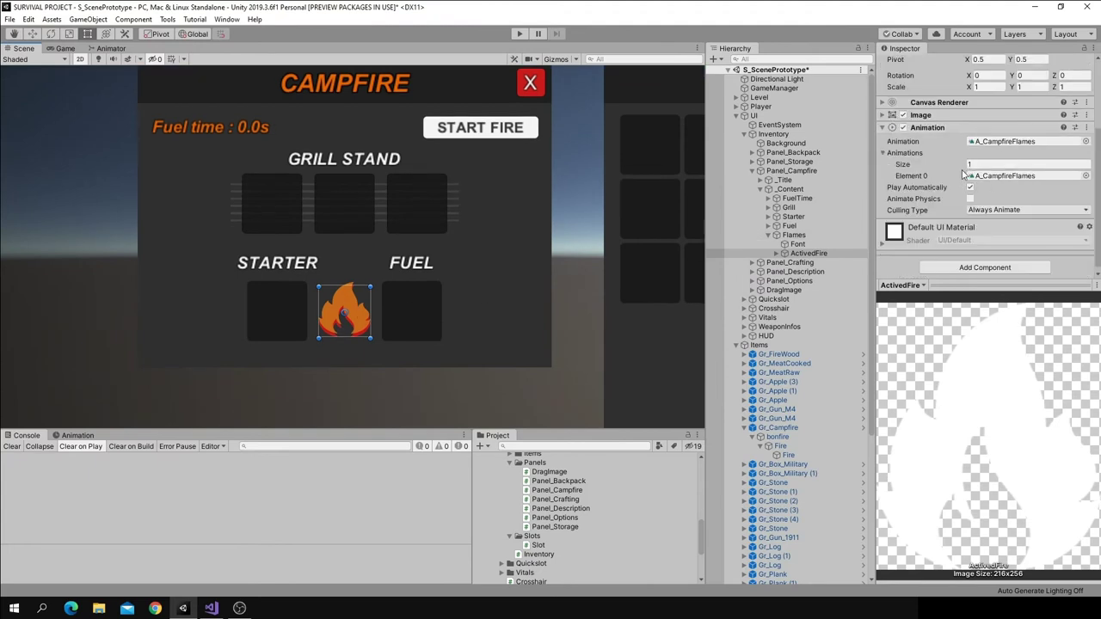
{"action": "scroll", "coordinate": [963, 174], "scroll_direction": "up", "scroll_amount": 3}
{"action": "left_click", "coordinate": [907, 64]}
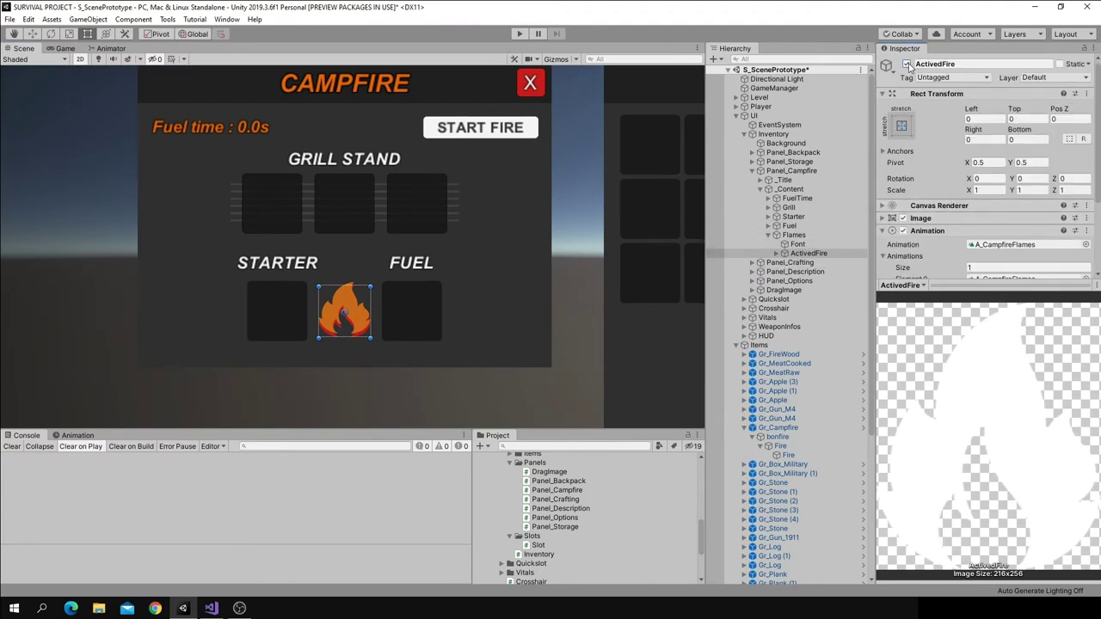
Turn off Raycast Target on the grey Font flame image
{"action": "left_click", "coordinate": [805, 246]}
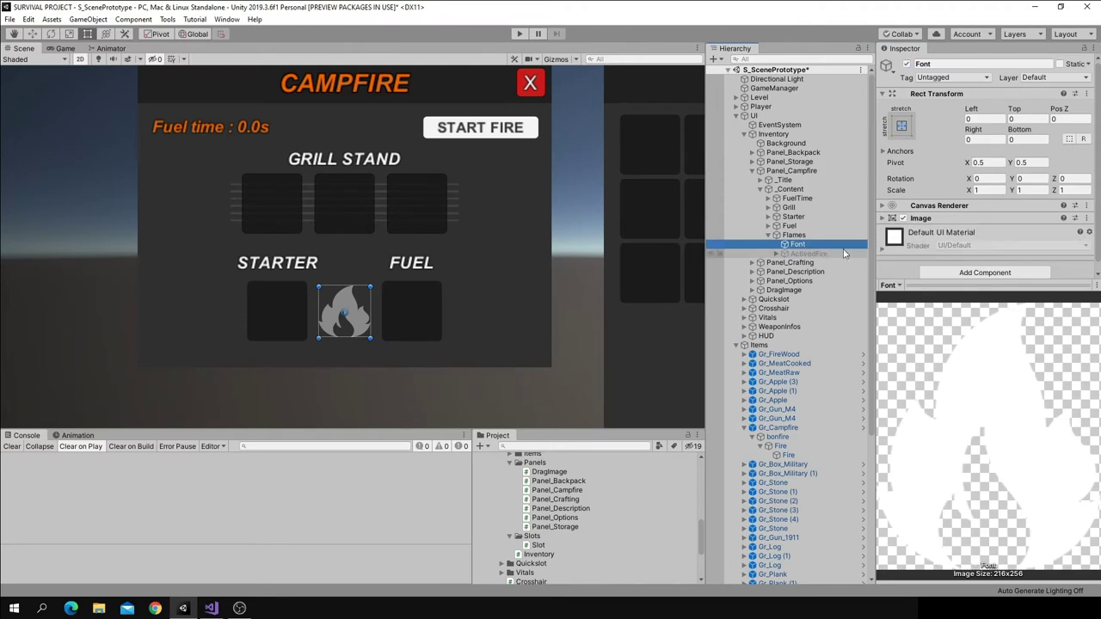
{"action": "left_click", "coordinate": [882, 220]}
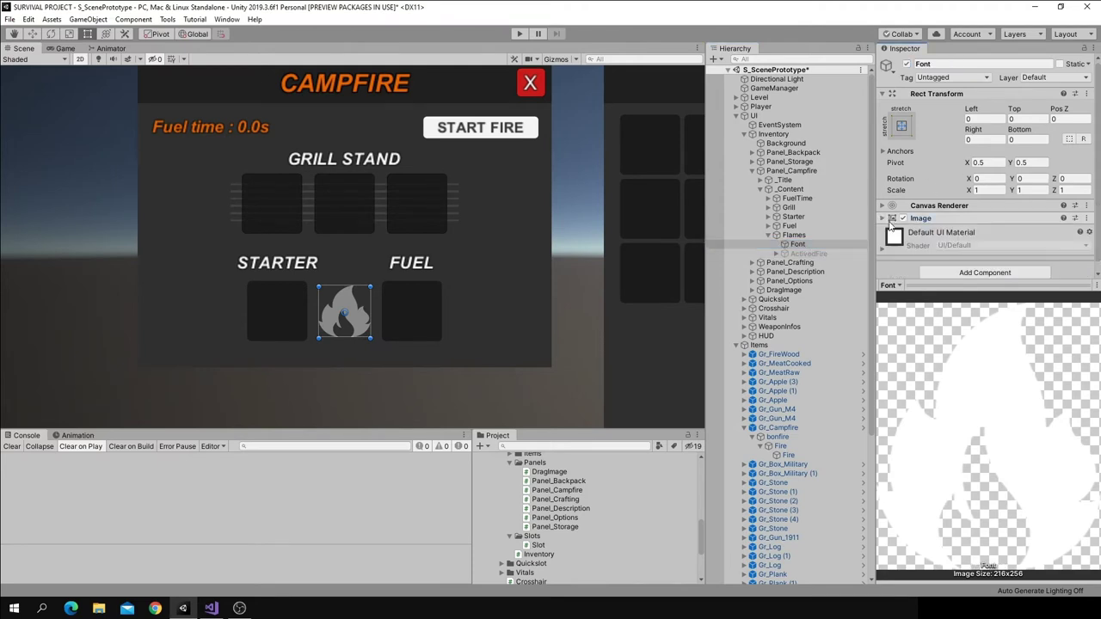
{"action": "left_click", "coordinate": [886, 221]}
{"action": "scroll", "coordinate": [968, 181], "scroll_direction": "down", "scroll_amount": 3}
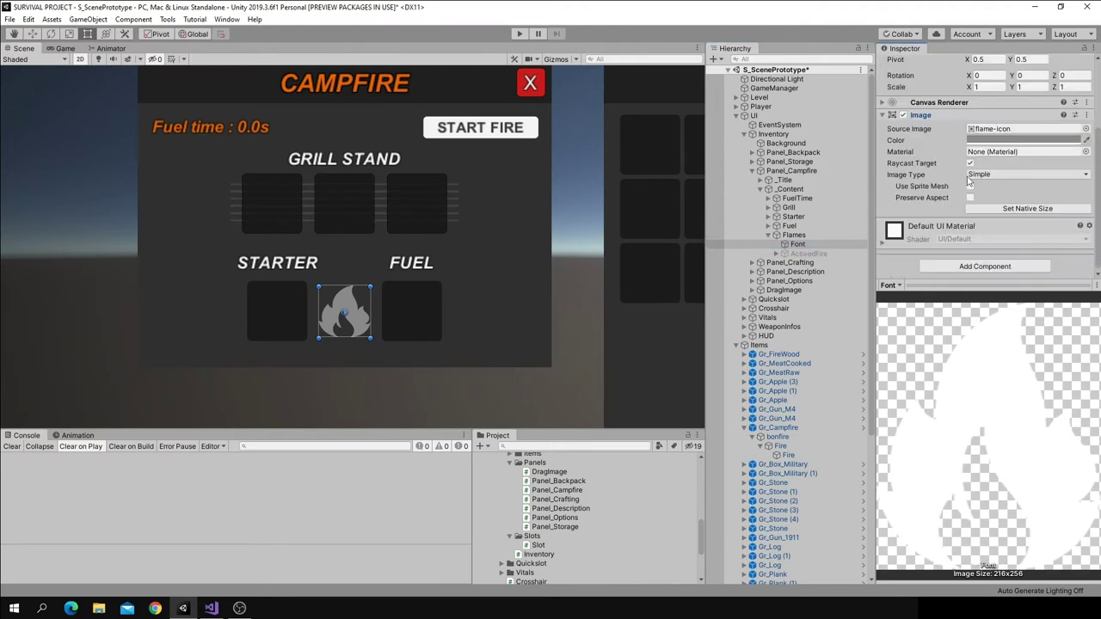
{"action": "left_click", "coordinate": [971, 163]}
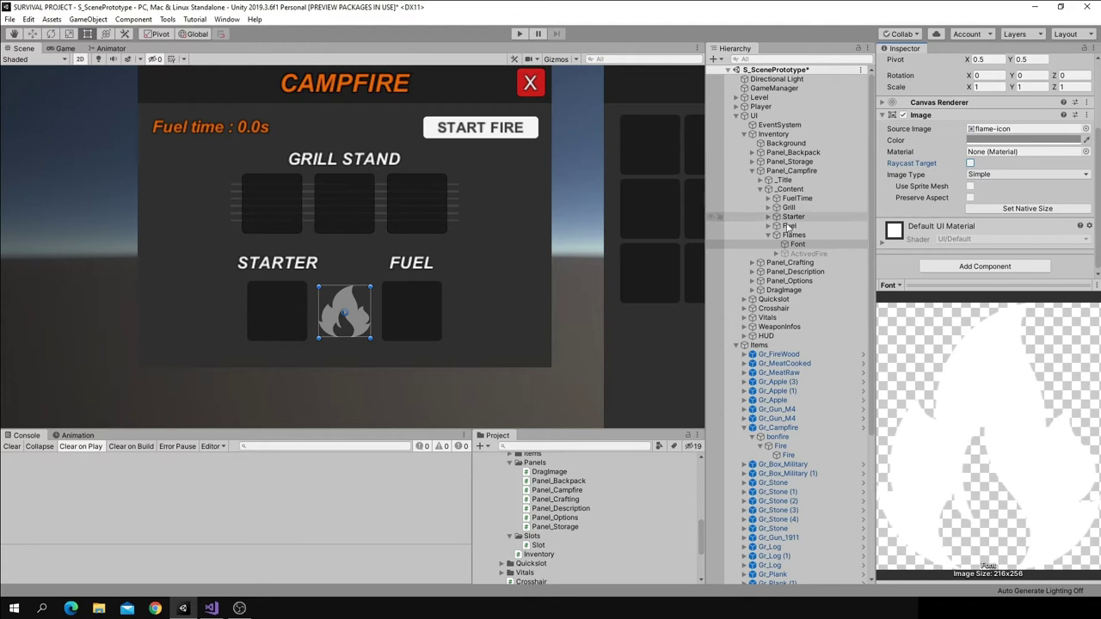
Turn off Raycast Target on ActivedFire and re-enable the orange flame
{"action": "left_click", "coordinate": [804, 253]}
{"action": "scroll", "coordinate": [928, 92], "scroll_direction": "up", "scroll_amount": 3}
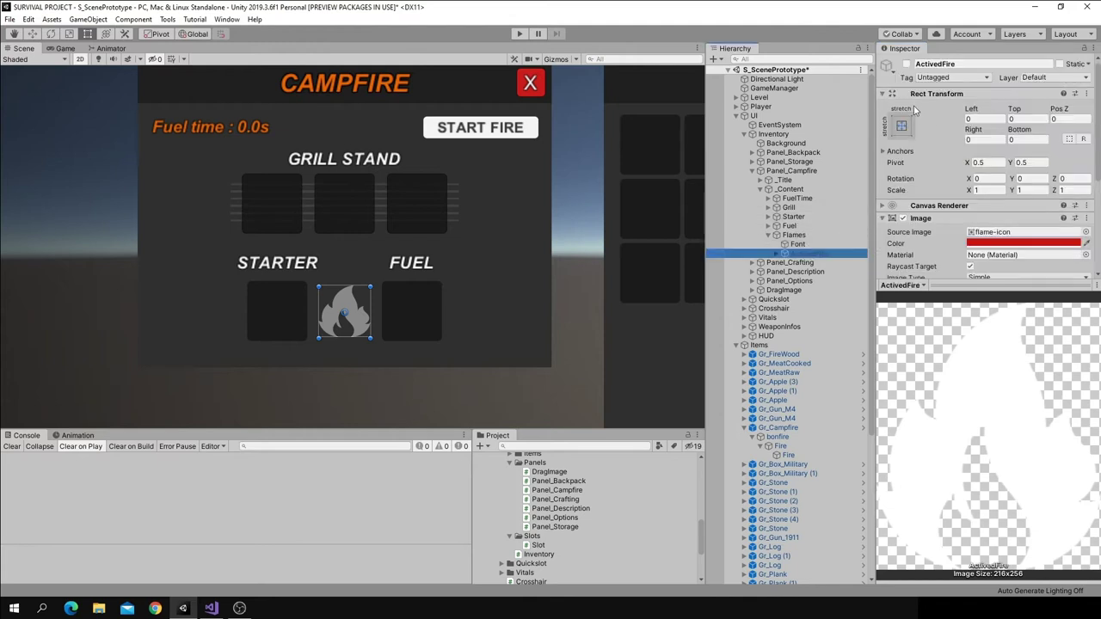
{"action": "scroll", "coordinate": [930, 178], "scroll_direction": "down", "scroll_amount": 5}
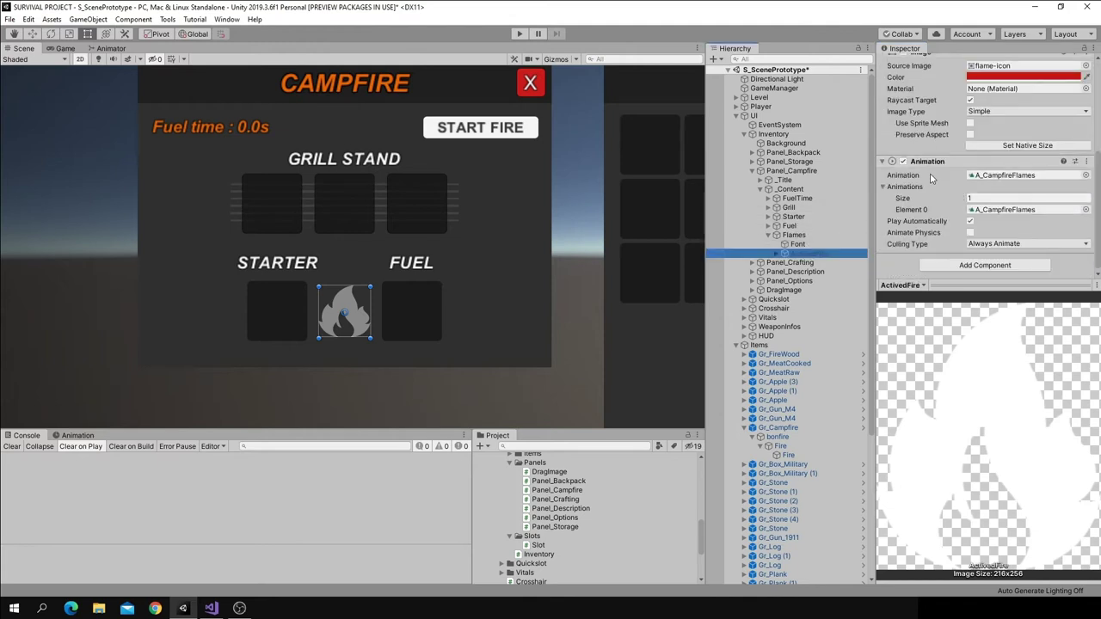
{"action": "scroll", "coordinate": [968, 206], "scroll_direction": "up", "scroll_amount": 3}
{"action": "left_click", "coordinate": [970, 204]}
{"action": "scroll", "coordinate": [971, 204], "scroll_direction": "up", "scroll_amount": 3}
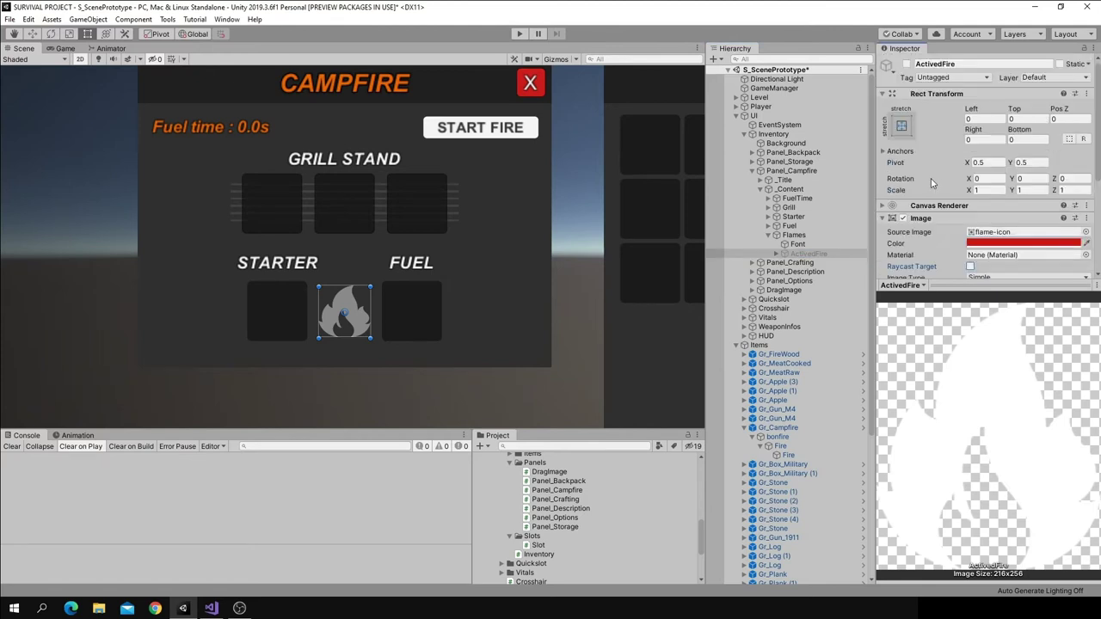
{"action": "left_click", "coordinate": [906, 63]}
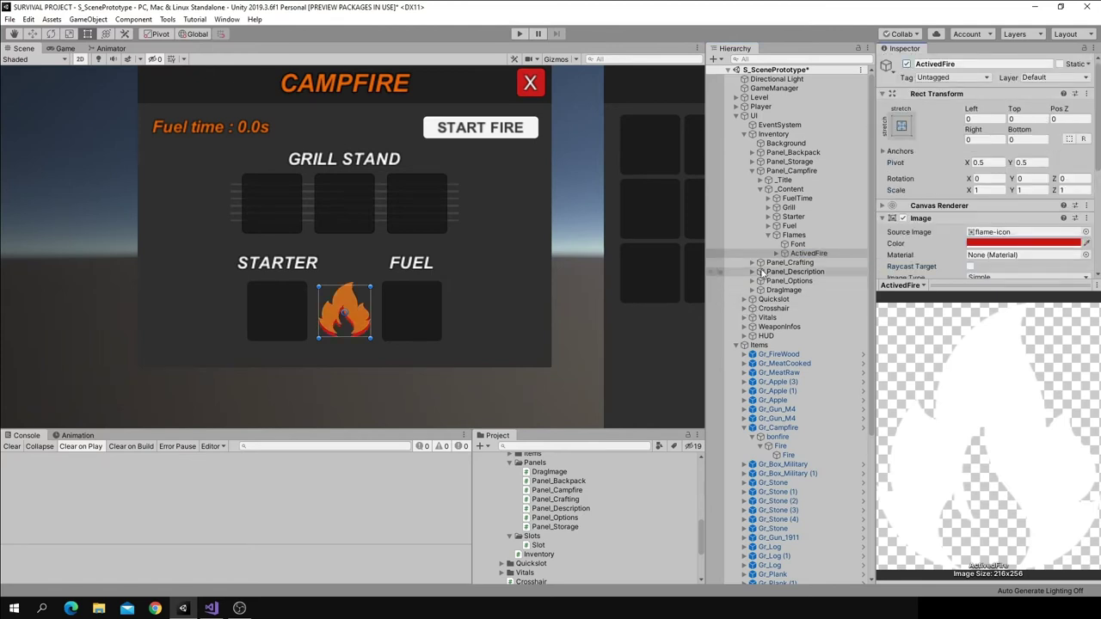
{"action": "left_click", "coordinate": [830, 172]}
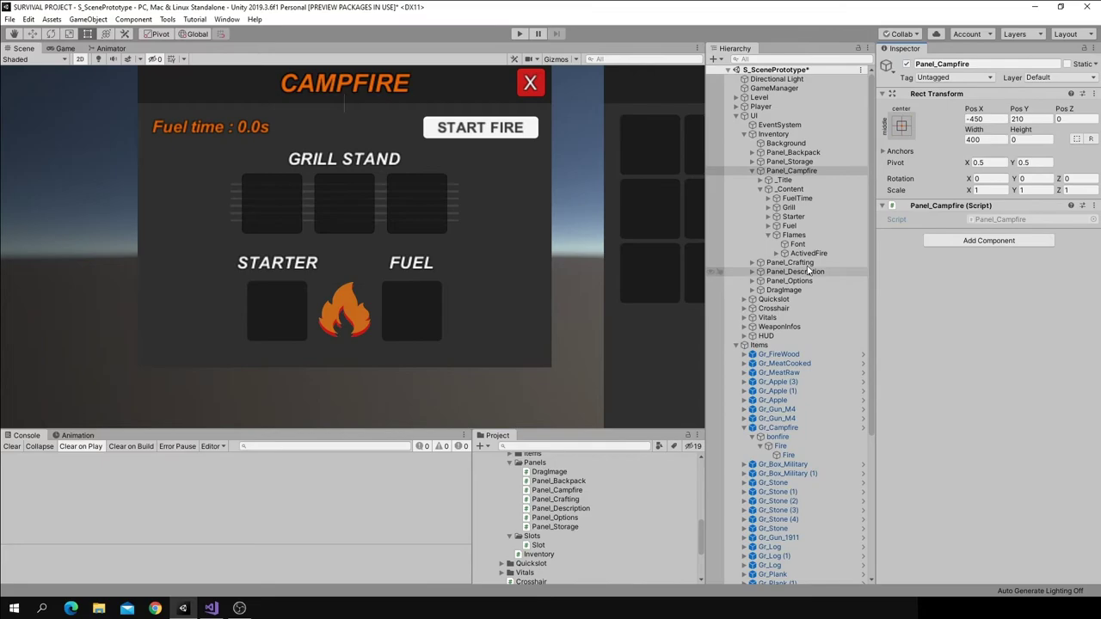
Add a [SerializeField] private GameObject flameIcon = null field to Panel_Campfire
{"action": "double_click", "coordinate": [1000, 220]}
{"action": "key", "text": "Up"}
{"action": "type", "text": "[ser"}
{"action": "key", "text": "Tab"}
{"action": "type", "text": "] private Ga"}
{"action": "key", "text": "Tab"}
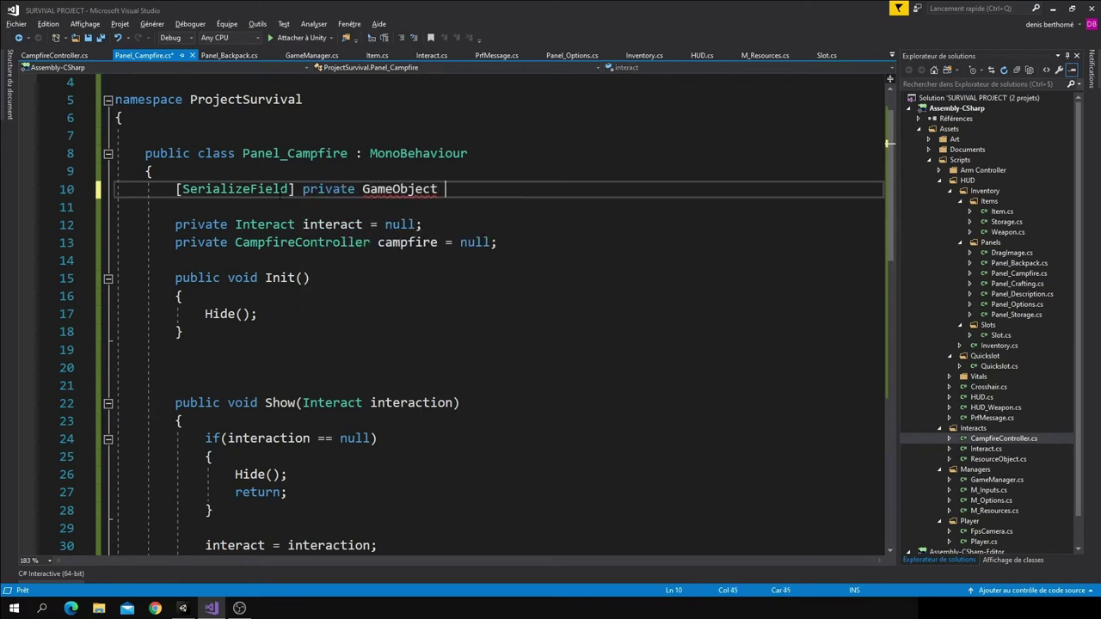
{"action": "type", "text": "flmae"}
{"action": "key", "text": "BackSpace"}
{"action": "key", "text": "BackSpace"}
{"action": "key", "text": "BackSpace"}
{"action": "key", "text": "BackSpace"}
{"action": "type", "text": "lameIcon = null;"}
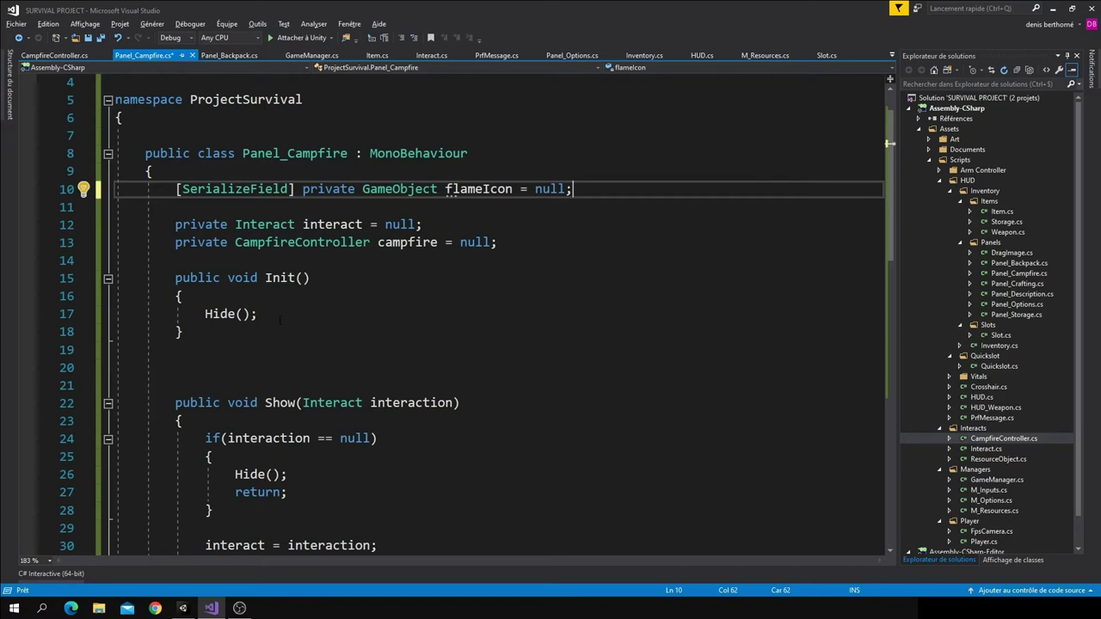
Insert blank lines after gameObject.SetActive(true) in the Show method
{"action": "left_click", "coordinate": [256, 314]}
{"action": "scroll", "coordinate": [256, 314], "scroll_direction": "down", "scroll_amount": 4}
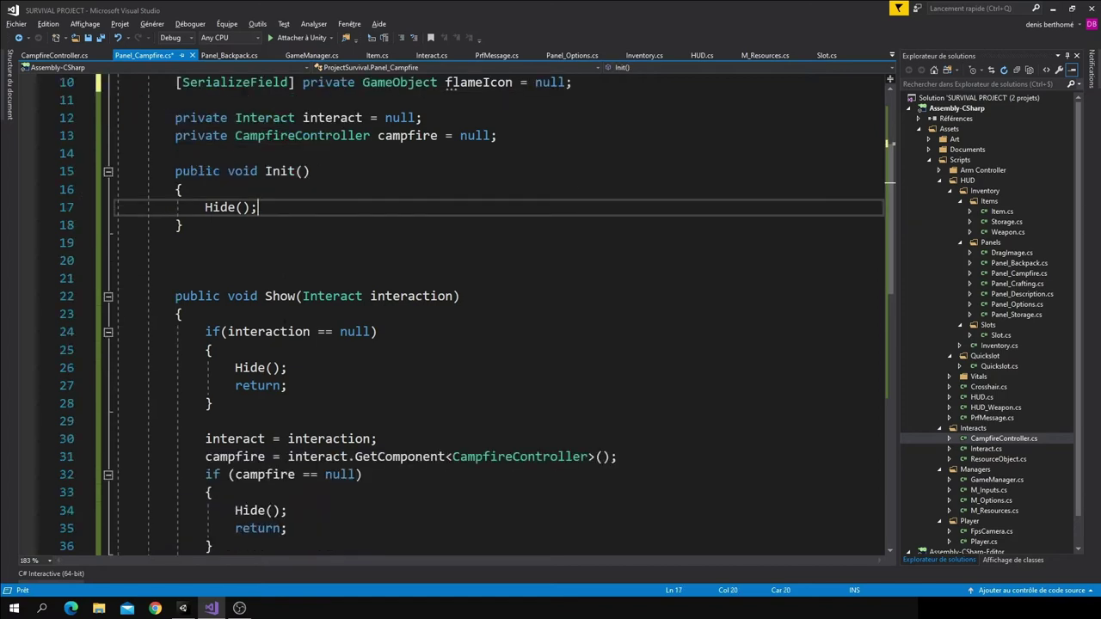
{"action": "left_click", "coordinate": [279, 188]}
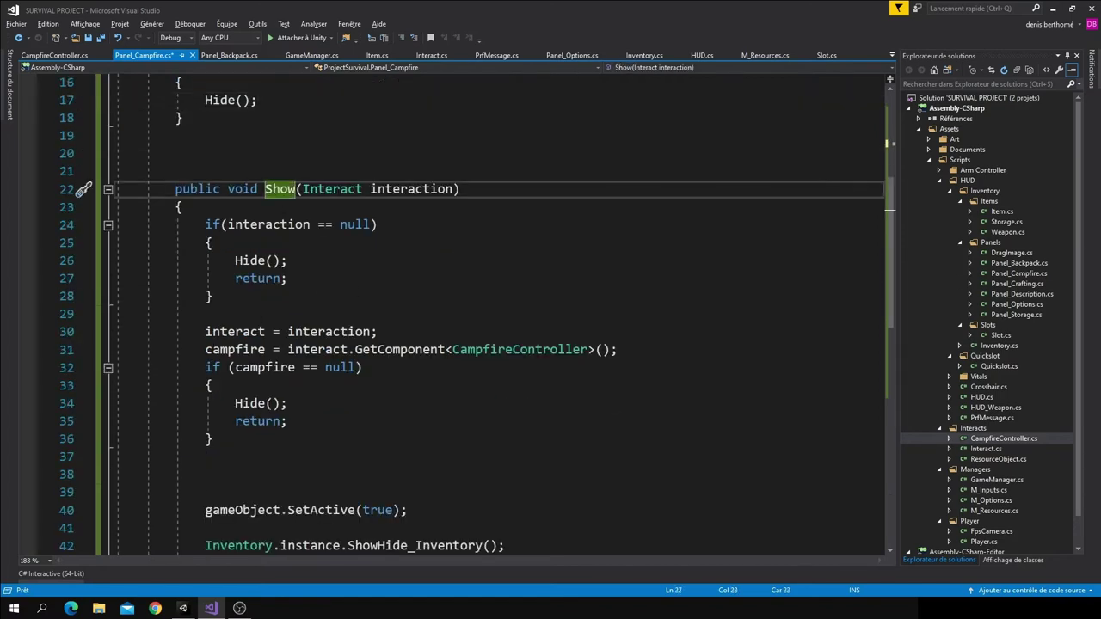
{"action": "scroll", "coordinate": [279, 188], "scroll_direction": "down", "scroll_amount": 3}
{"action": "left_click", "coordinate": [438, 349]}
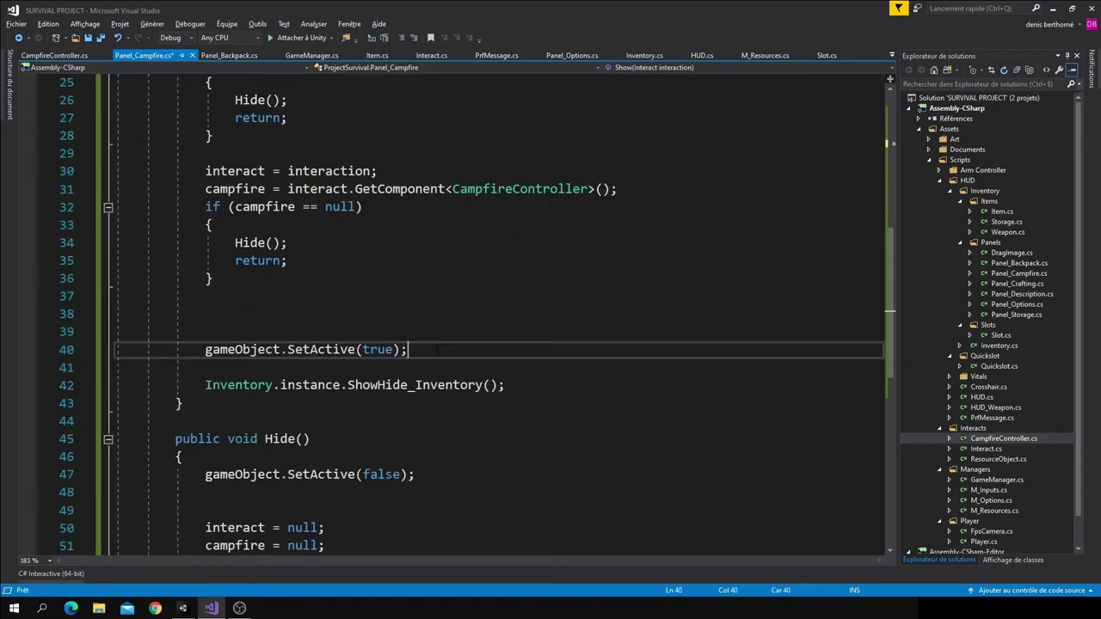
{"action": "left_click_drag", "start_coordinate": [437, 358], "coordinate": [462, 357]}
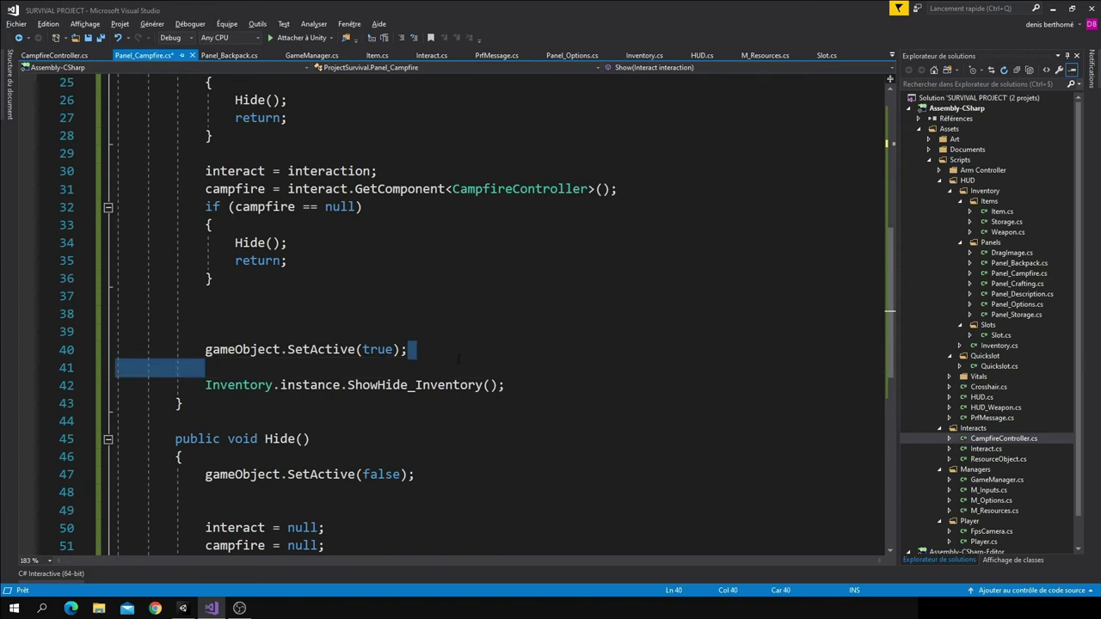
{"action": "key", "text": "Return"}
{"action": "key", "text": "Return"}
{"action": "key", "text": "Return"}
{"action": "key", "text": "Return"}
{"action": "left_click", "coordinate": [228, 385]}
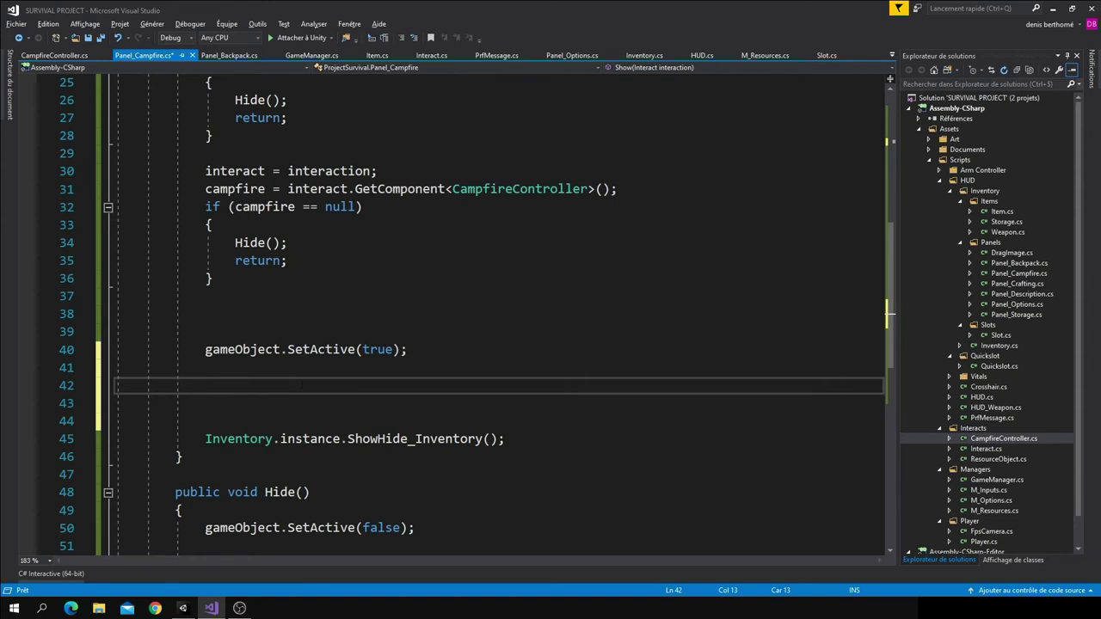
{"action": "left_click", "coordinate": [49, 57]}
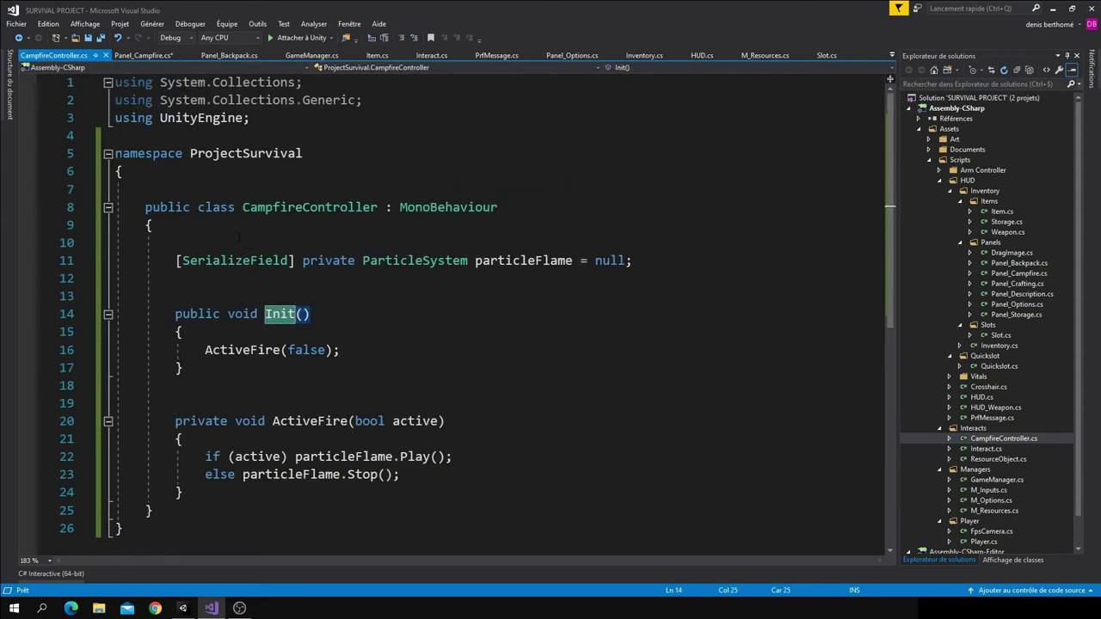
Add a [HideInInspector] public bool activeFire = false field to CampfireController
{"action": "left_click", "coordinate": [408, 421]}
{"action": "left_click", "coordinate": [258, 457]}
{"action": "left_click", "coordinate": [269, 292]}
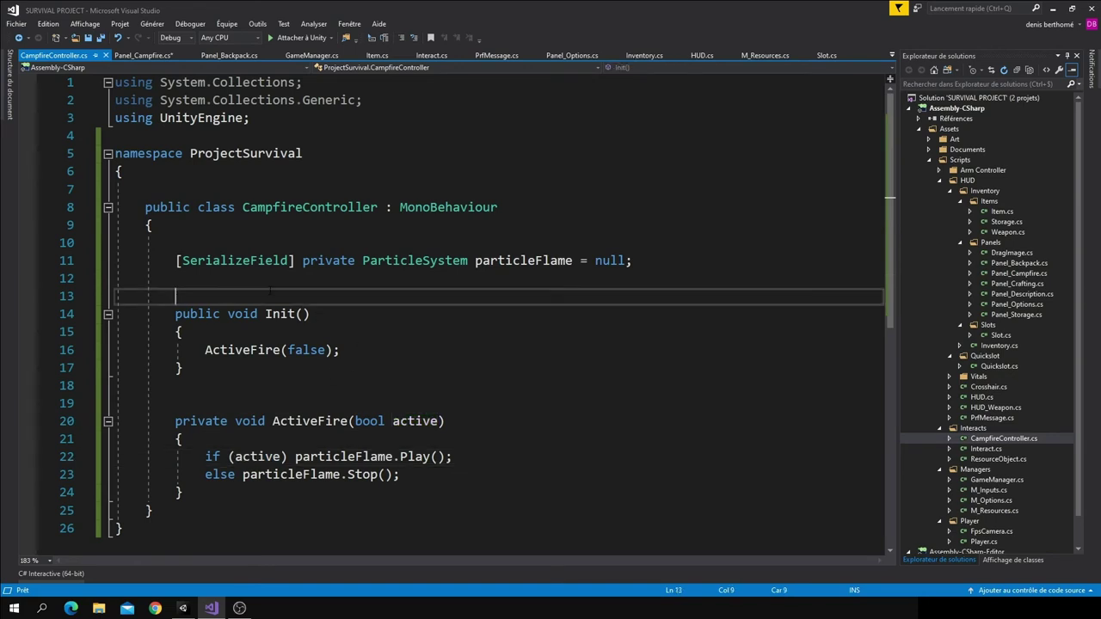
{"action": "key", "text": "Return"}
{"action": "key", "text": "Return"}
{"action": "key", "text": "Return"}
{"action": "key", "text": "Up"}
{"action": "key", "text": "Up"}
{"action": "type", "text": "[hi"}
{"action": "key", "text": "Tab"}
{"action": "key", "text": "Right"}
{"action": "type", "text": "public bool "}
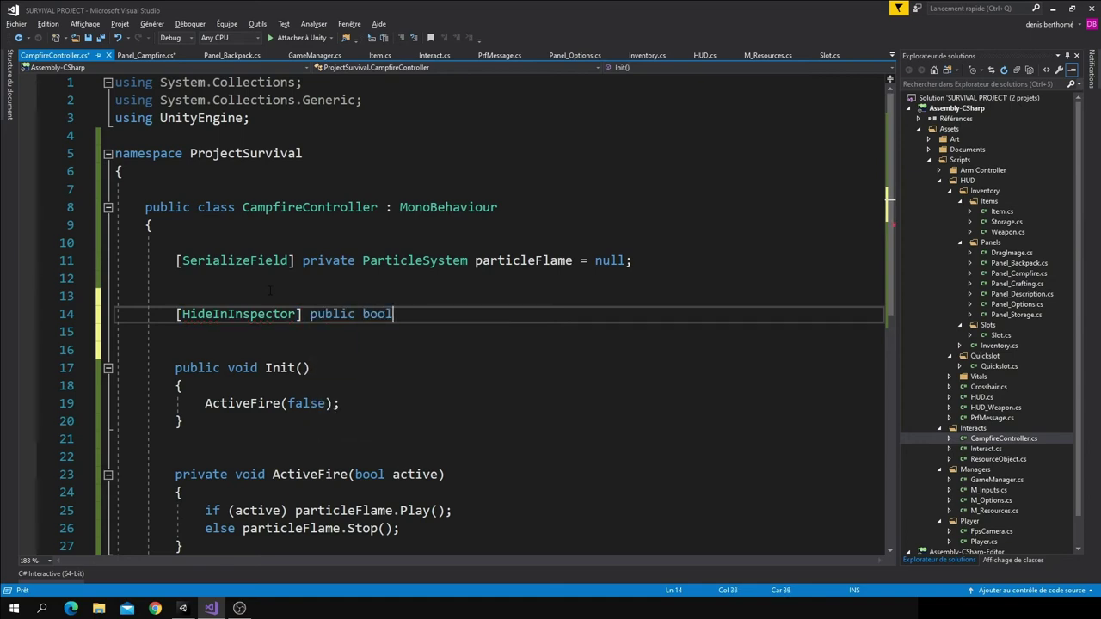
{"action": "type", "text": "activeFire = false;"}
Set activeFire = active; at the start of the ActiveFire method
{"action": "scroll", "coordinate": [369, 463], "scroll_direction": "down", "scroll_amount": 2}
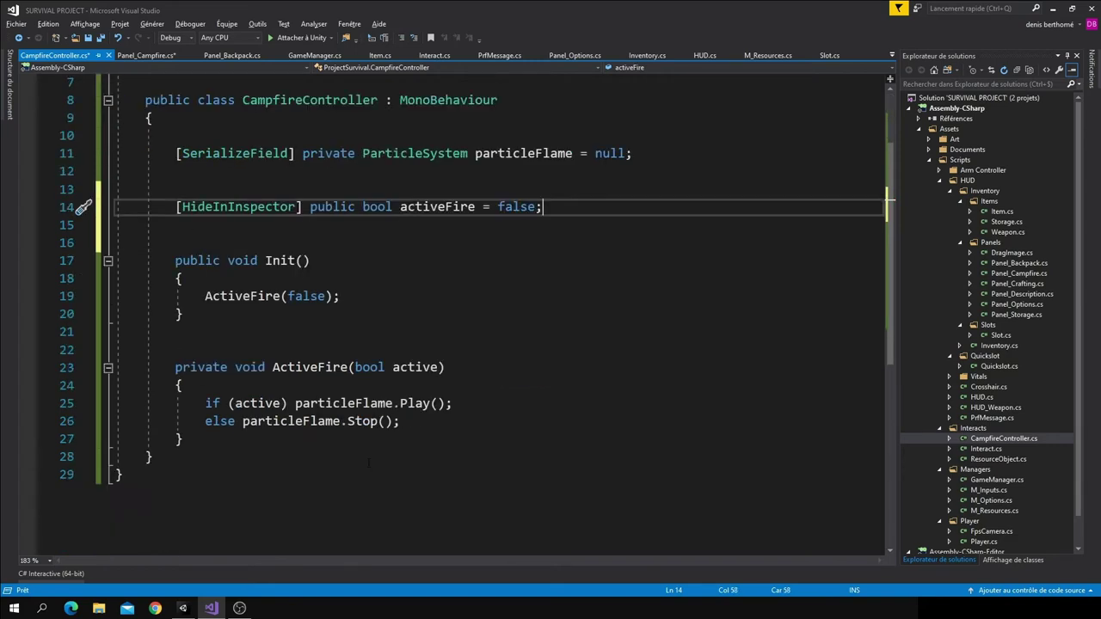
{"action": "left_click", "coordinate": [320, 390]}
{"action": "key", "text": "Return"}
{"action": "key", "text": "Return"}
{"action": "key", "text": "Up"}
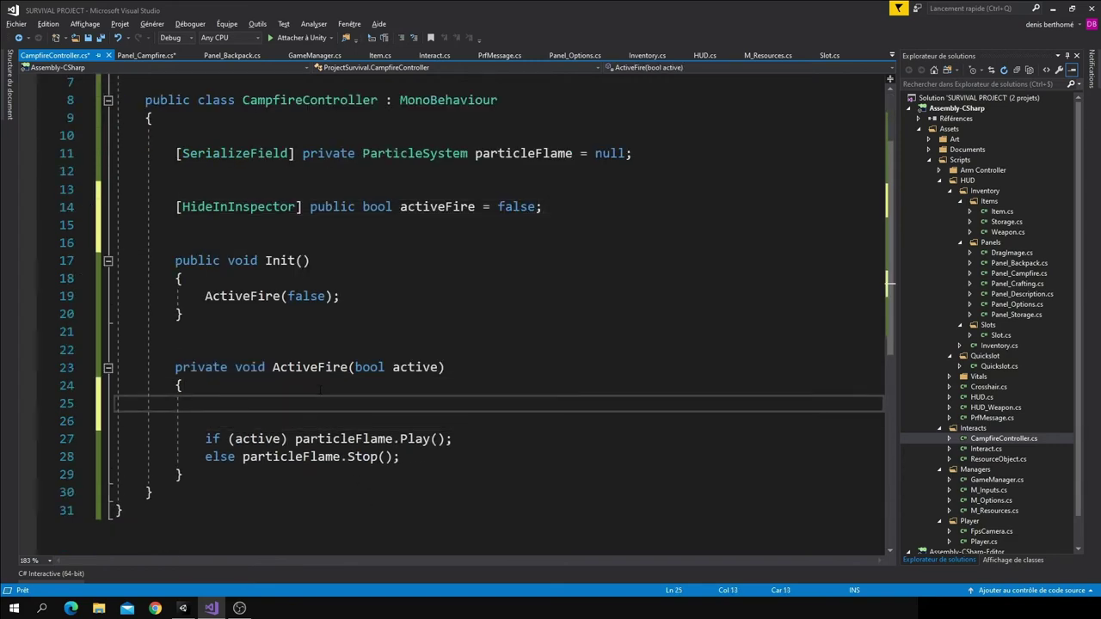
{"action": "type", "text": "act"}
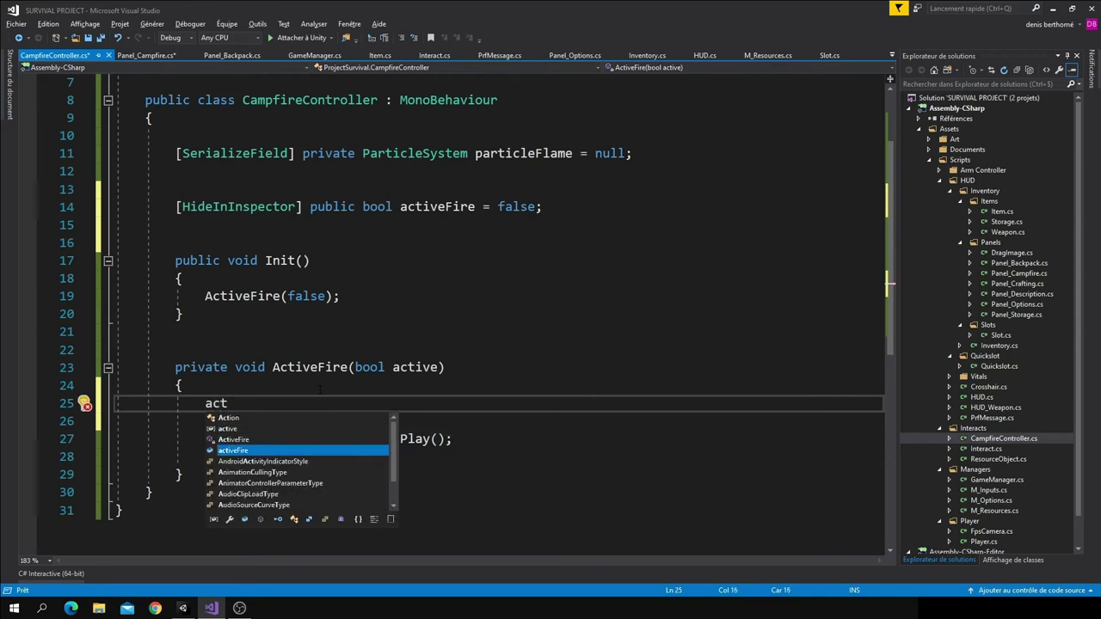
{"action": "type", "text": "iveFire = active;"}
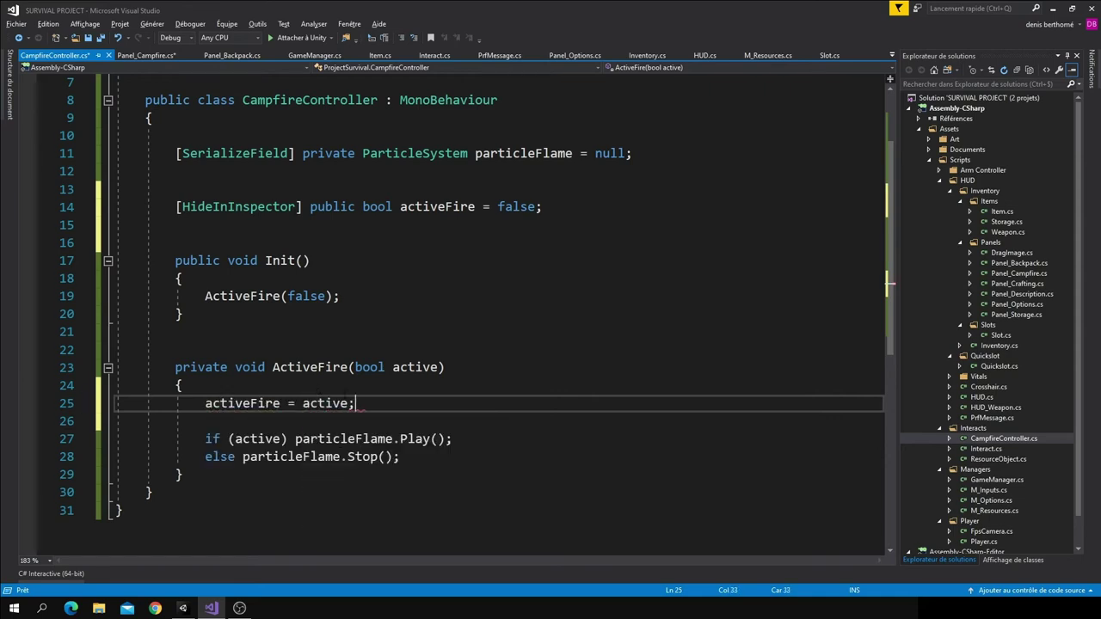
{"action": "left_click", "coordinate": [430, 206]}
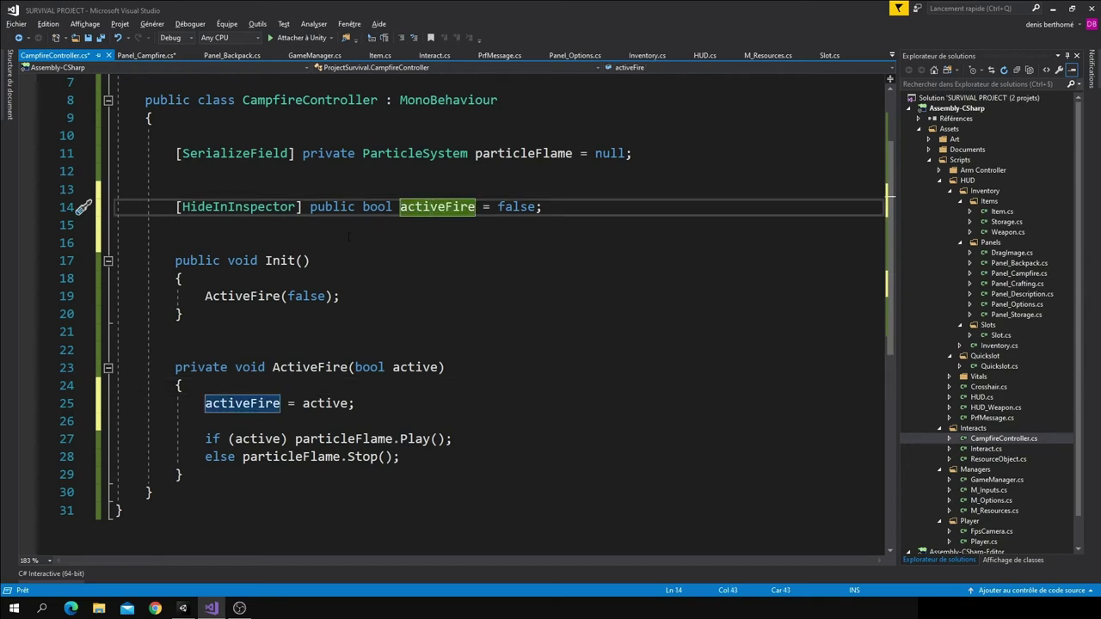
{"action": "scroll", "coordinate": [431, 261], "scroll_direction": "up", "scroll_amount": 1}
{"action": "scroll", "coordinate": [431, 260], "scroll_direction": "up", "scroll_amount": 1}
Add flameIcon.SetActive(campfire.activeFire); to Panel_Campfire's Show method
{"action": "left_click", "coordinate": [146, 55]}
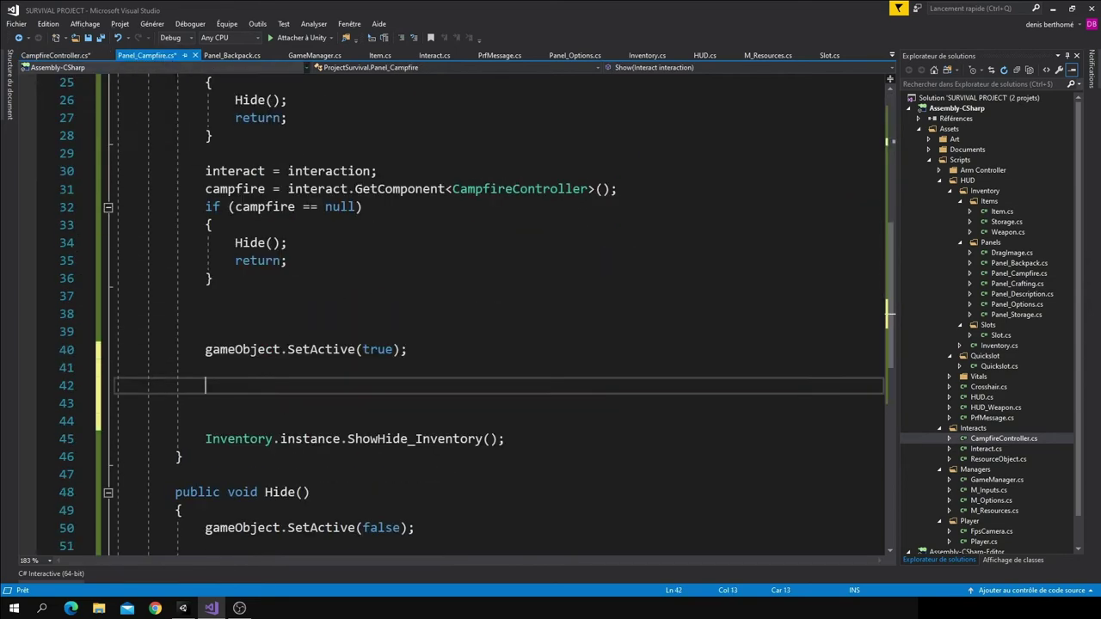
{"action": "type", "text": "fla"}
{"action": "key", "text": "Tab"}
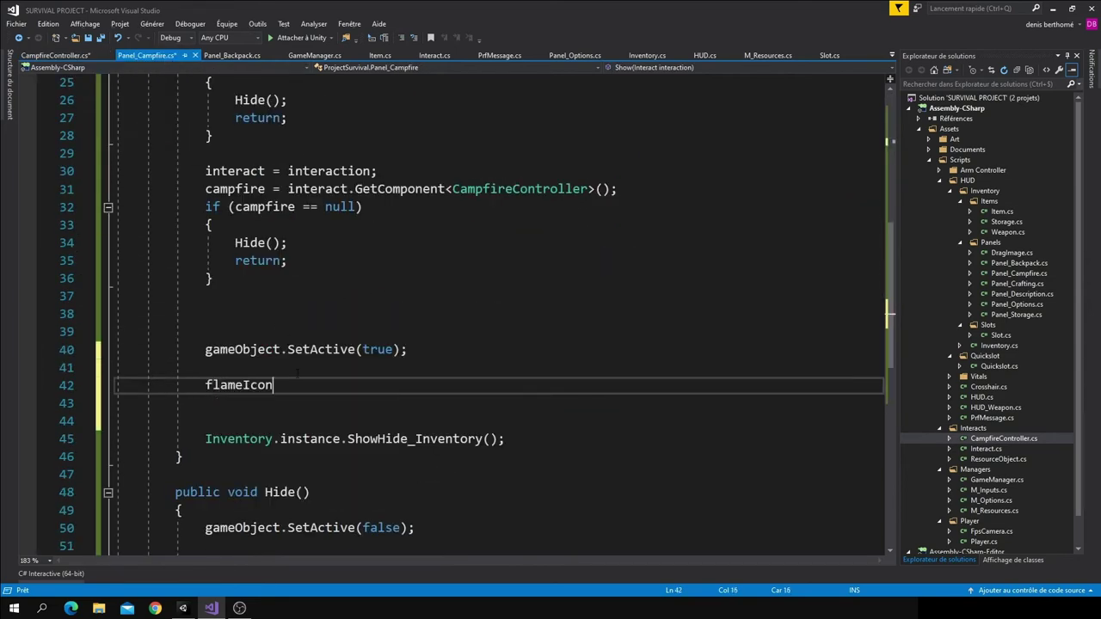
{"action": "type", "text": ".S"}
{"action": "key", "text": "Tab"}
{"action": "type", "text": "("}
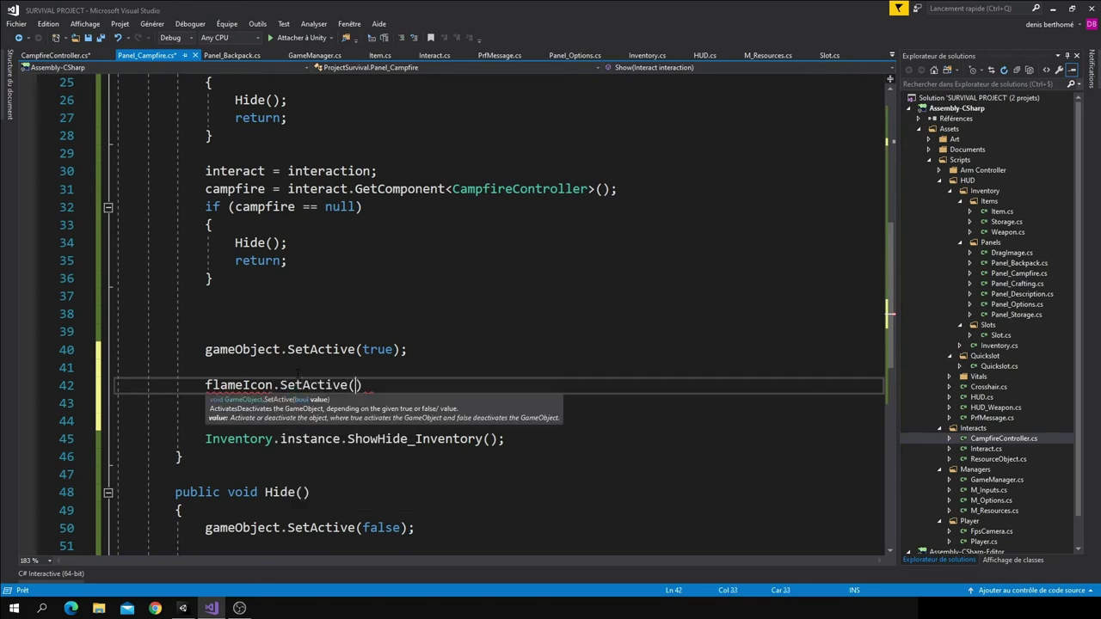
{"action": "type", "text": "campfire.ac"}
{"action": "key", "text": "Tab"}
{"action": "type", "text": ");"}
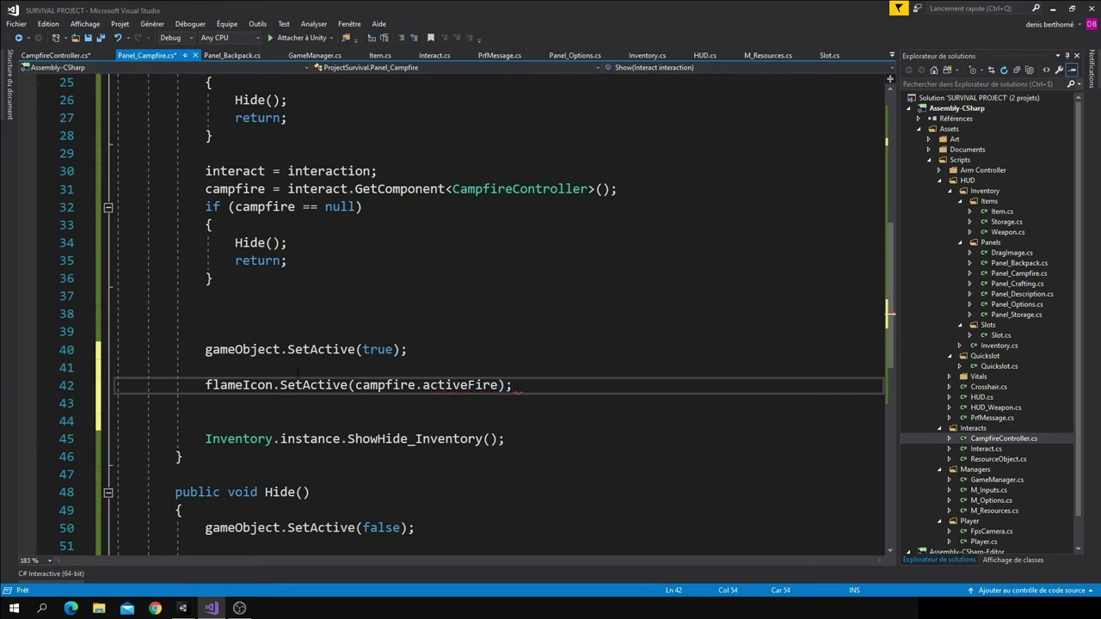
Add flameIcon.SetActive(false); to the Hide method and return to Unity
{"action": "scroll", "coordinate": [532, 393], "scroll_direction": "down", "scroll_amount": 3}
{"action": "left_click", "coordinate": [365, 456]}
{"action": "key", "text": "Return"}
{"action": "type", "text": "fl"}
{"action": "key", "text": "Tab"}
{"action": "key", "text": "BackSpace"}
{"action": "type", "text": ".set"}
{"action": "key", "text": "Tab"}
{"action": "type", "text": "(false);"}
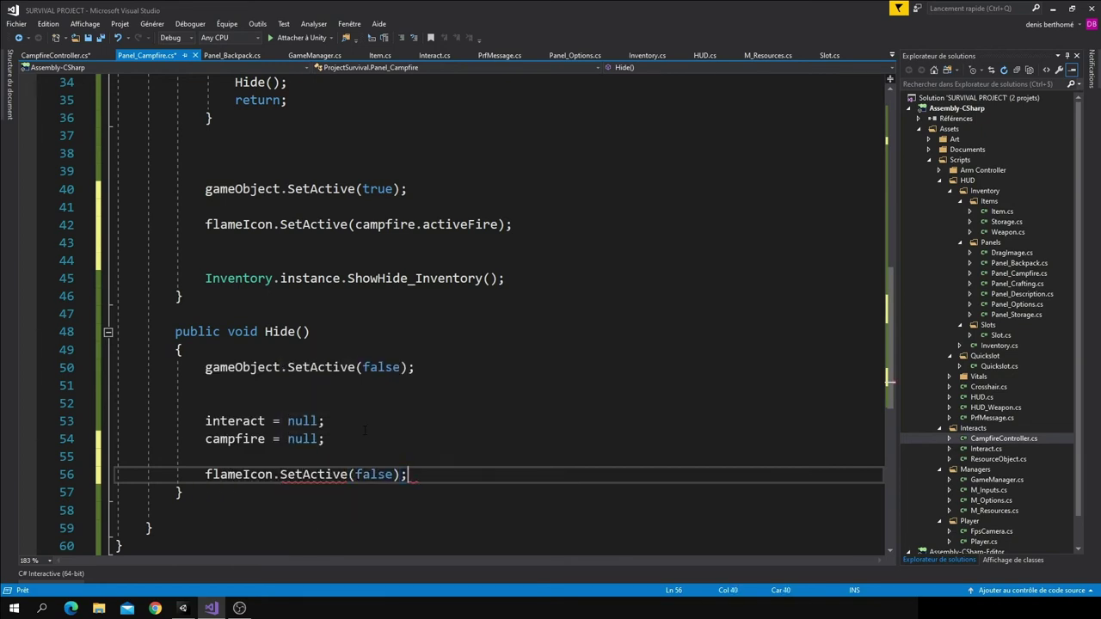
{"action": "key", "text": "Up"}
{"action": "key", "text": "Up"}
{"action": "key", "text": "Up"}
{"action": "scroll", "coordinate": [350, 397], "scroll_direction": "up", "scroll_amount": 2}
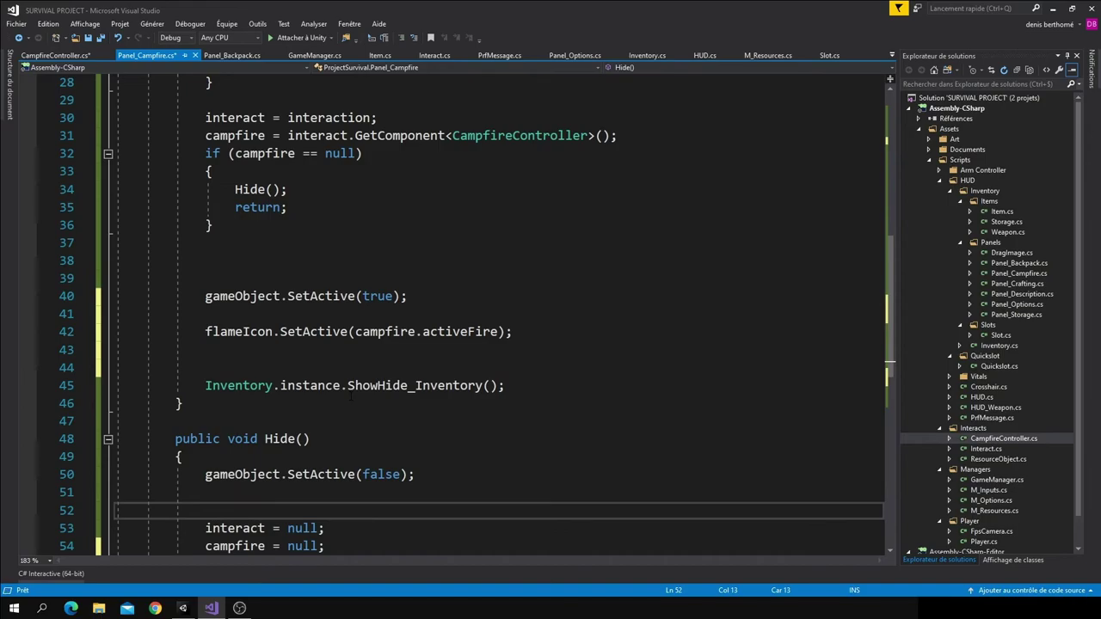
{"action": "scroll", "coordinate": [350, 396], "scroll_direction": "down", "scroll_amount": 1}
{"action": "left_click", "coordinate": [182, 608]}
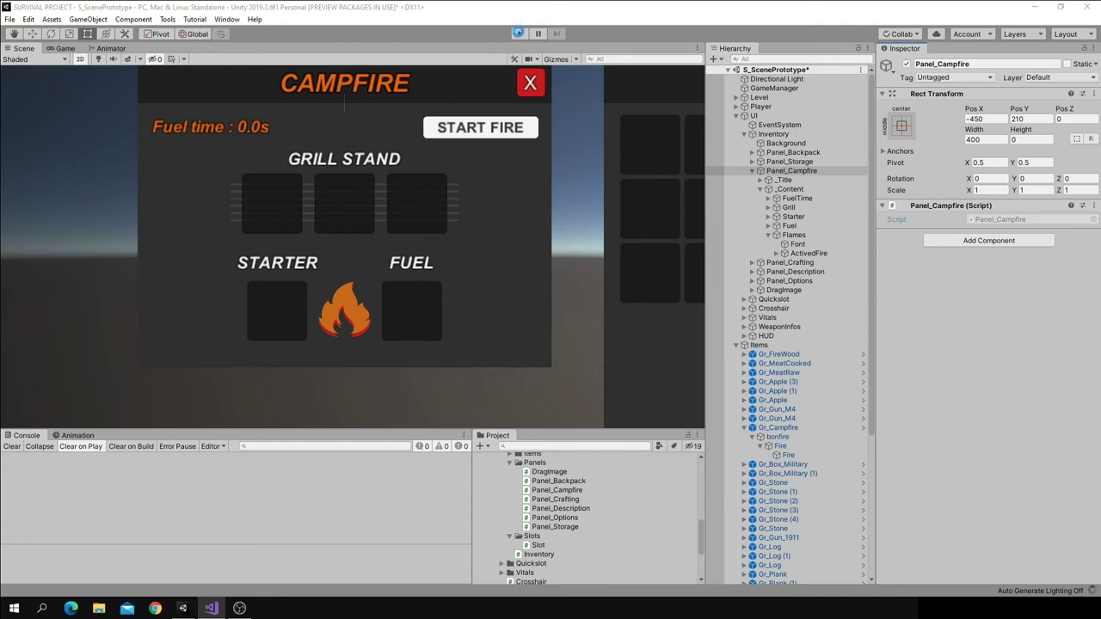
After the unassigned-reference error, assign ActivedFire as Panel_Campfire's Flame Icon
{"action": "left_click", "coordinate": [518, 33]}
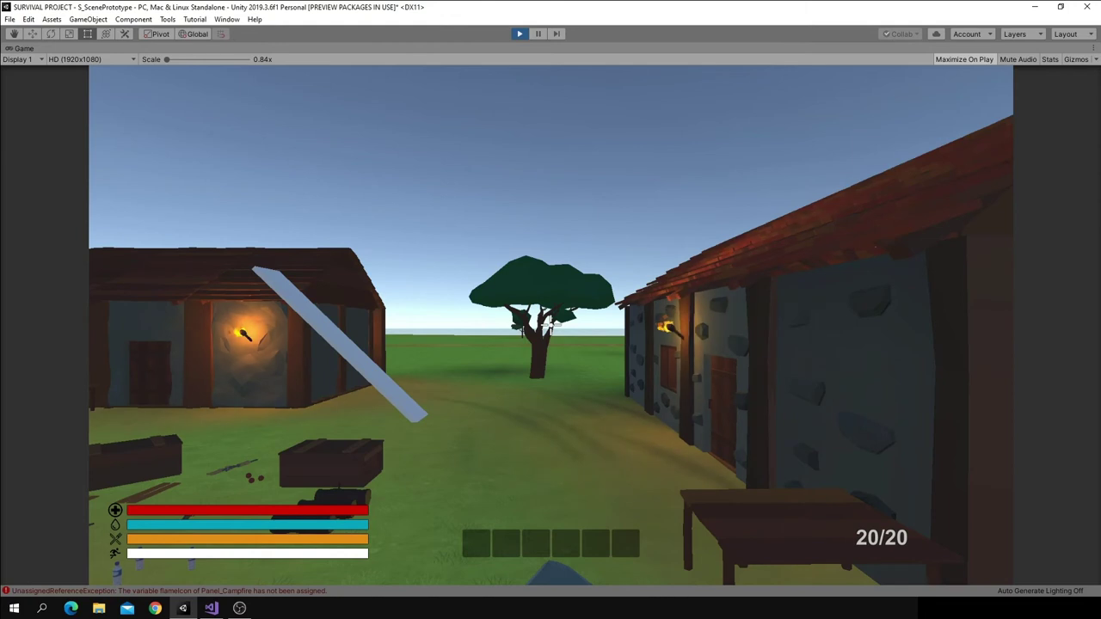
{"action": "key", "text": "ctrl+p"}
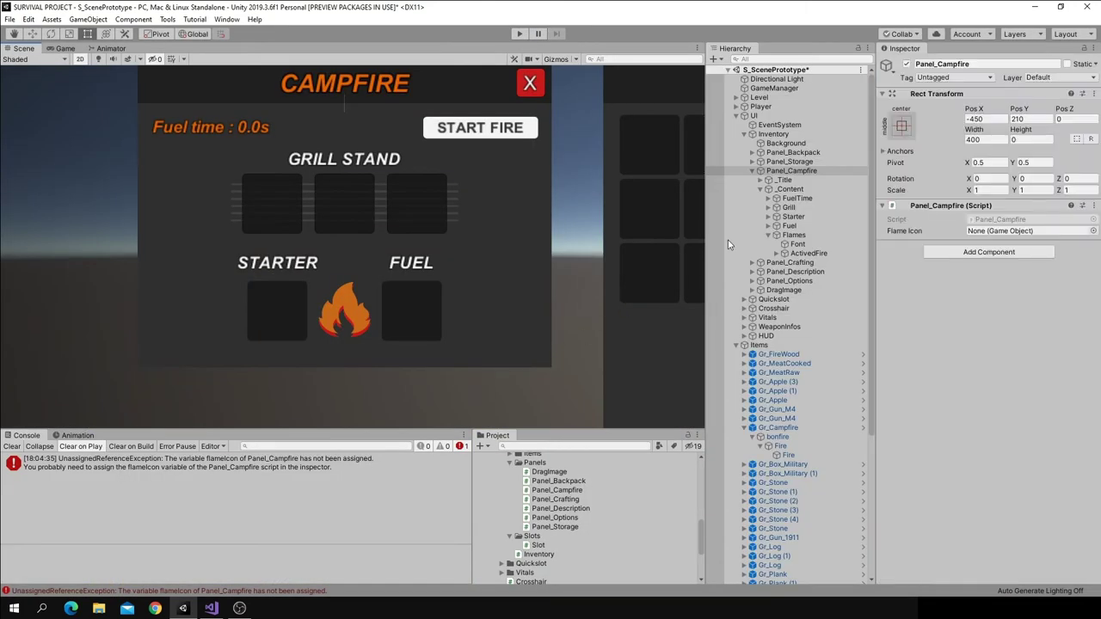
{"action": "left_click_drag", "start_coordinate": [808, 253], "coordinate": [998, 231]}
Play-test opening and closing the campfire panel, then stop the game
{"action": "left_click", "coordinate": [519, 34]}
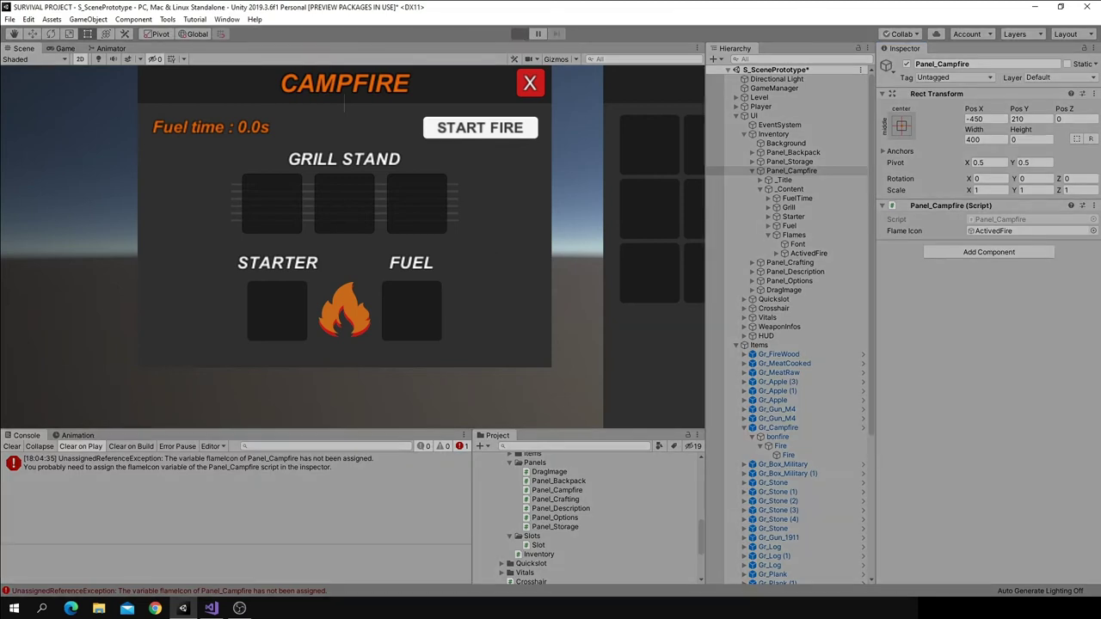
{"action": "key", "text": "w"}
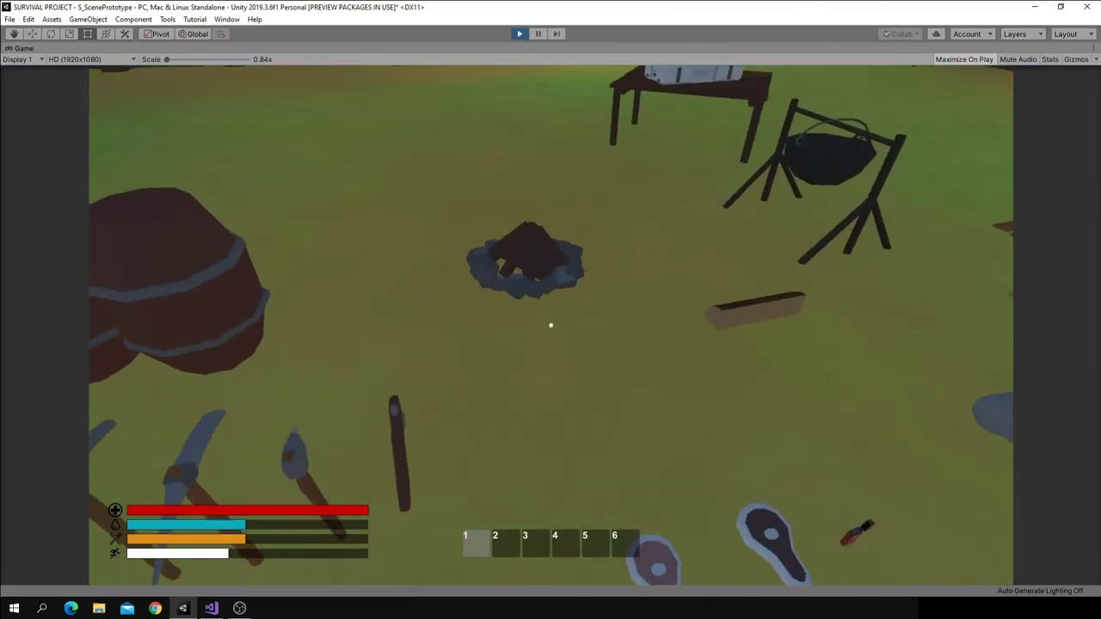
{"action": "key", "text": "e"}
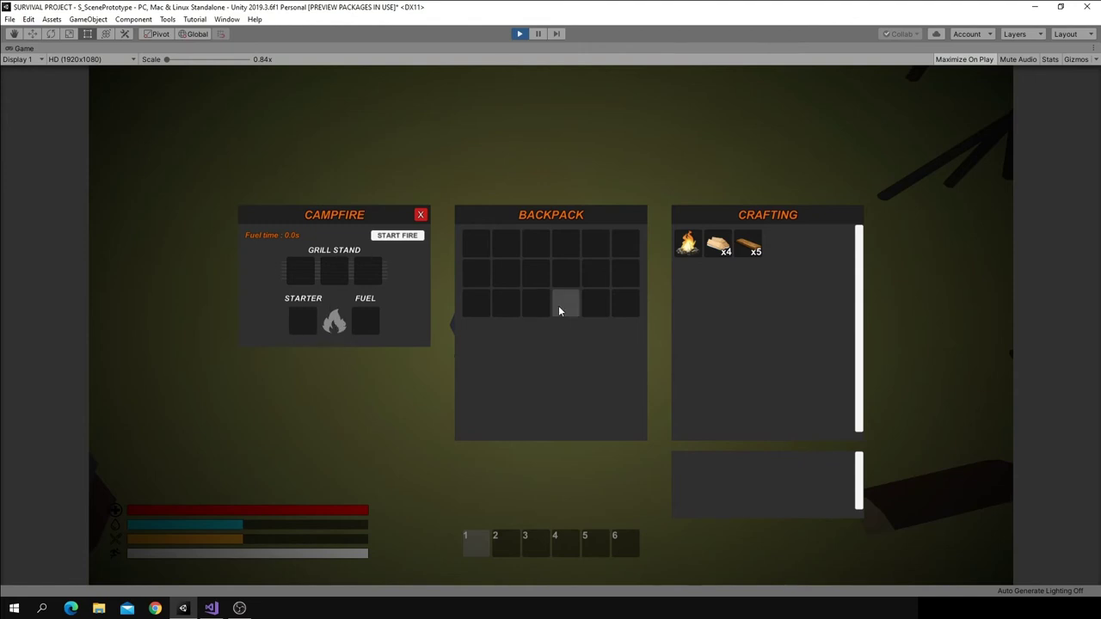
{"action": "left_click", "coordinate": [421, 215]}
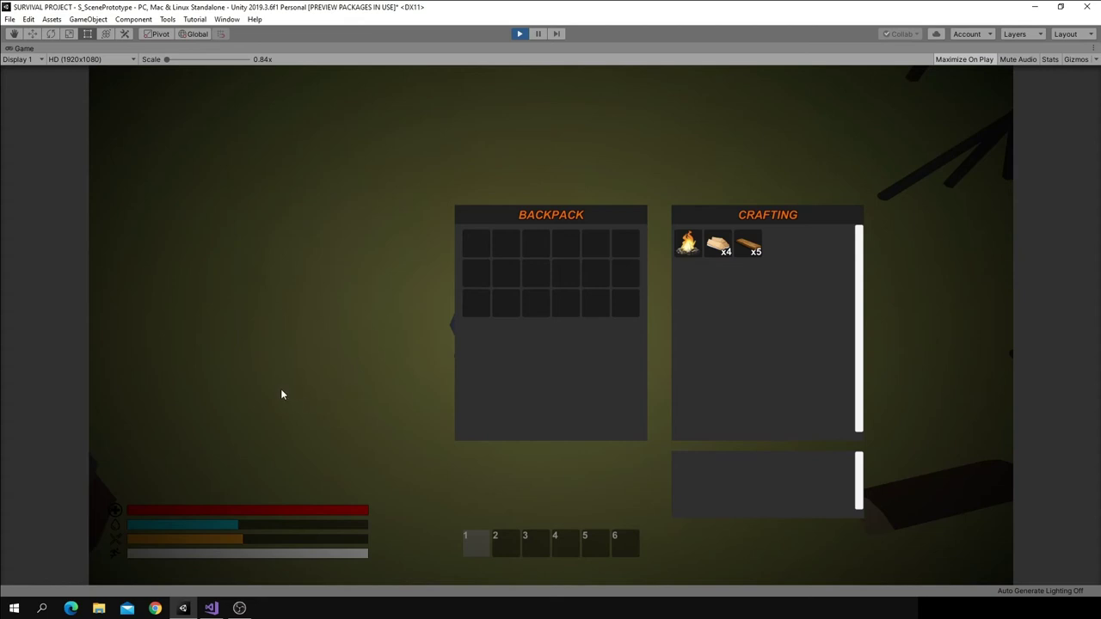
{"action": "left_click", "coordinate": [520, 33]}
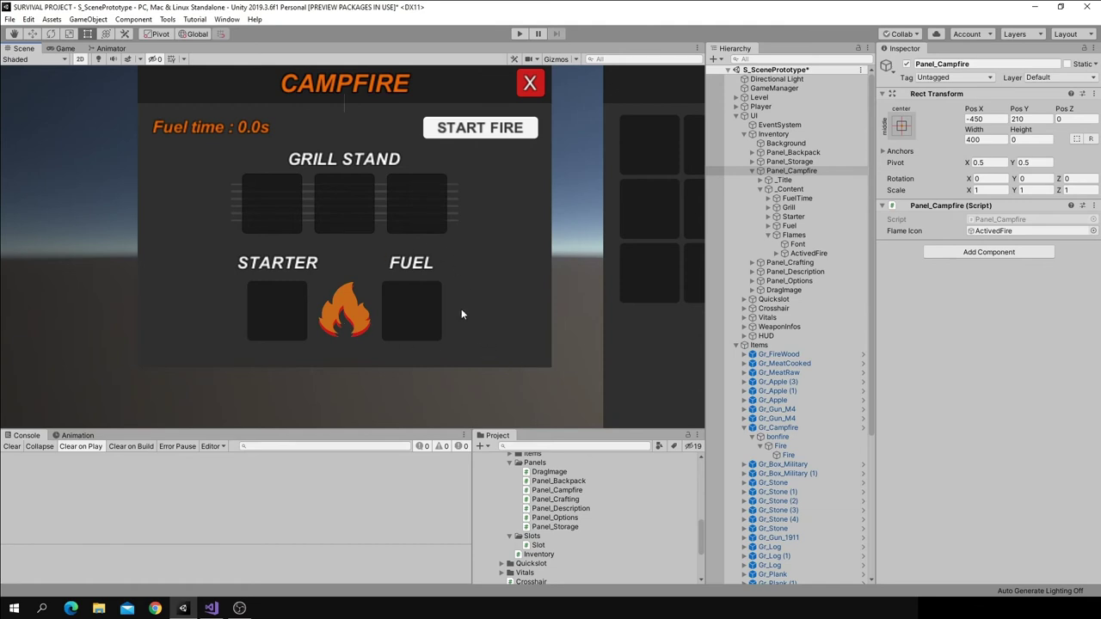
Open the I_FireWood item and set its actions count to 1
{"action": "scroll", "coordinate": [406, 314], "scroll_direction": "down", "scroll_amount": 1}
{"action": "scroll", "coordinate": [406, 318], "scroll_direction": "down", "scroll_amount": 2}
{"action": "scroll", "coordinate": [404, 317], "scroll_direction": "down", "scroll_amount": 2}
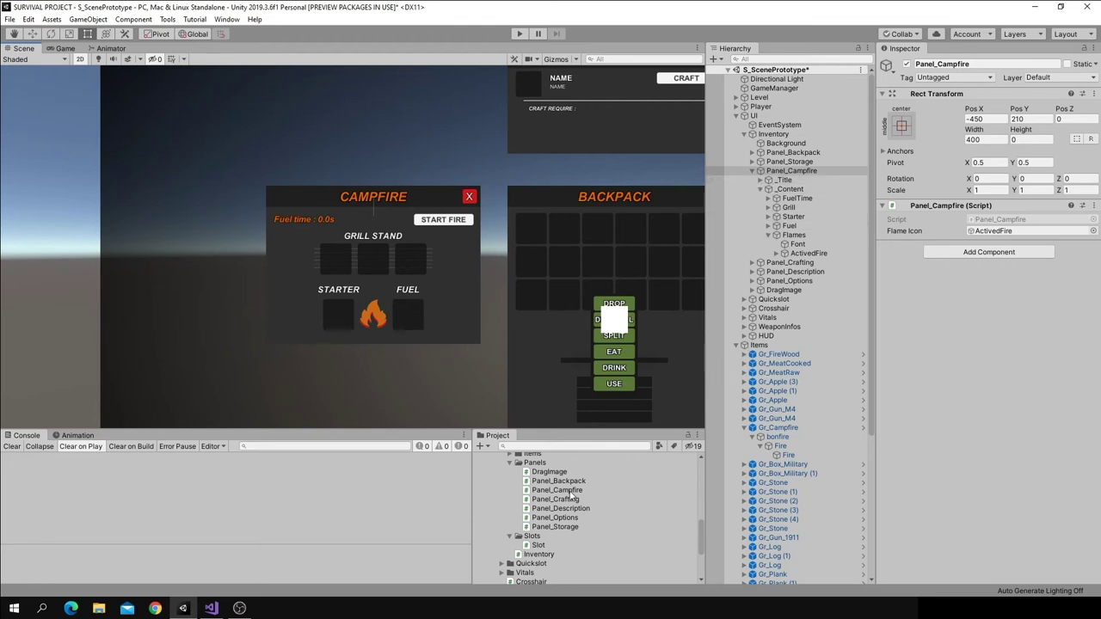
{"action": "scroll", "coordinate": [513, 529], "scroll_direction": "down", "scroll_amount": 2}
{"action": "scroll", "coordinate": [515, 532], "scroll_direction": "down", "scroll_amount": 3}
{"action": "scroll", "coordinate": [517, 535], "scroll_direction": "down", "scroll_amount": 2}
{"action": "left_click", "coordinate": [551, 532]}
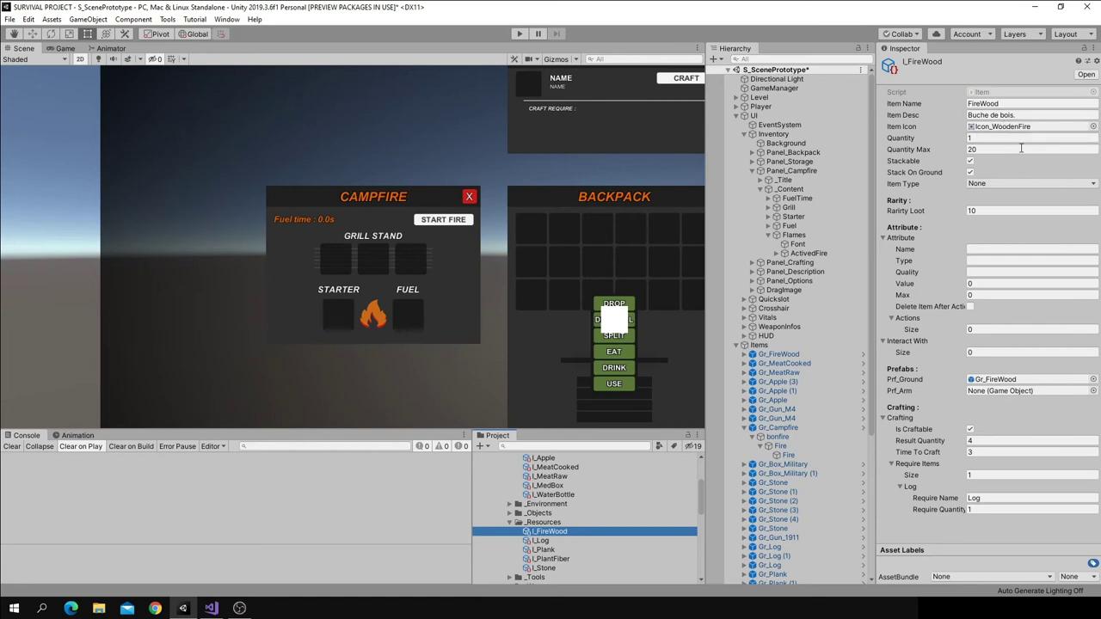
{"action": "left_click", "coordinate": [965, 331]}
{"action": "type", "text": "1"}
{"action": "key", "text": "Return"}
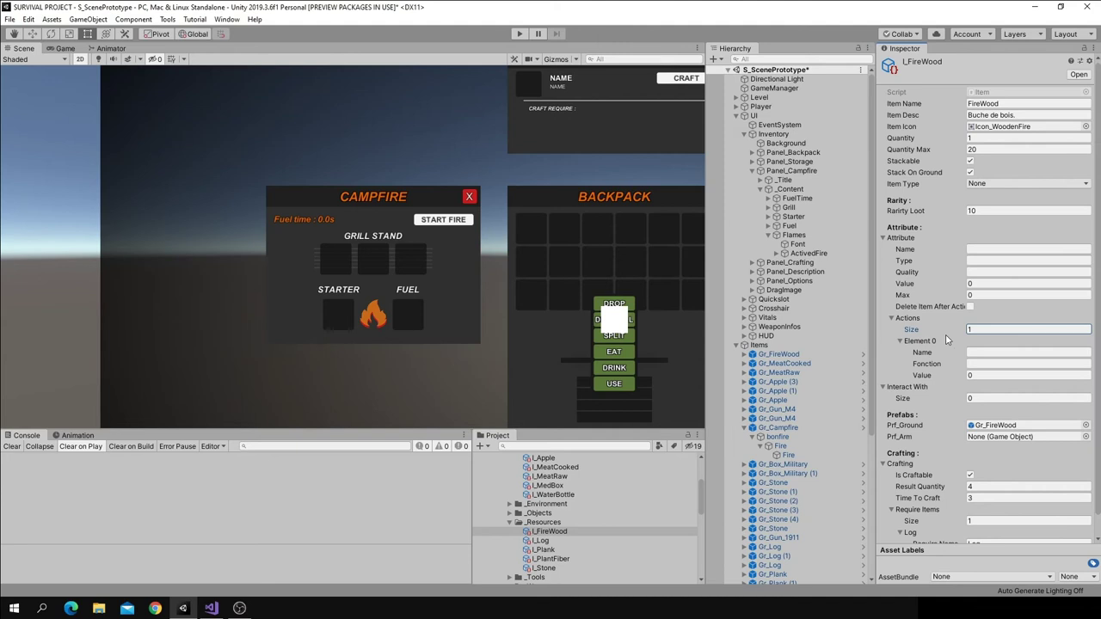
Name FireWood's action FuelFire and give it a value of 10
{"action": "left_click", "coordinate": [982, 352]}
{"action": "type", "text": "FuelFire"}
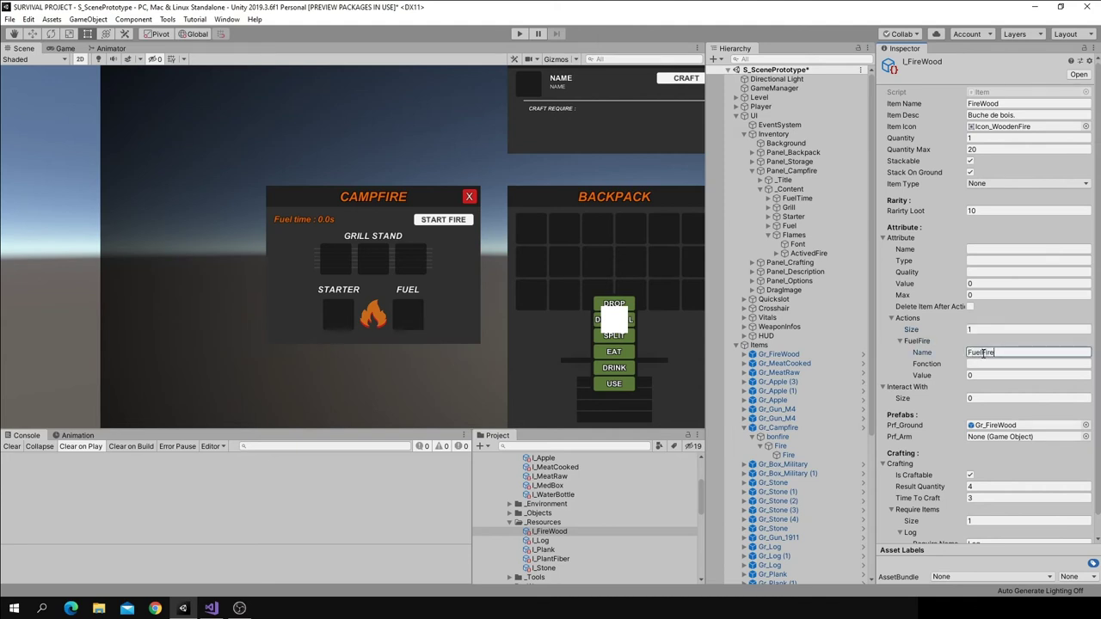
{"action": "key", "text": "Tab"}
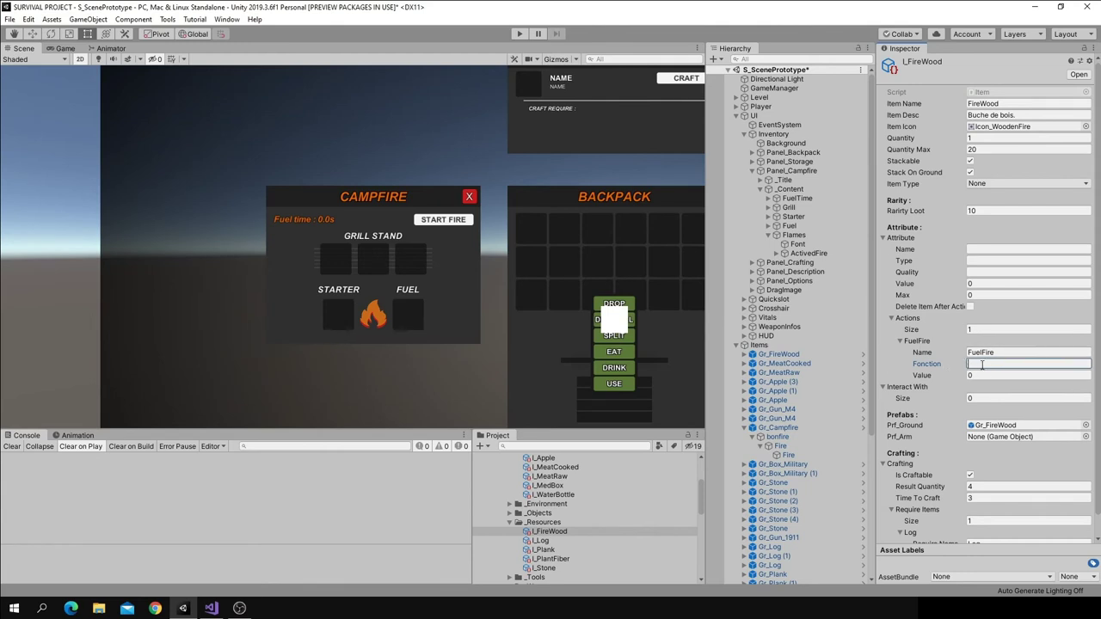
{"action": "key", "text": "Tab"}
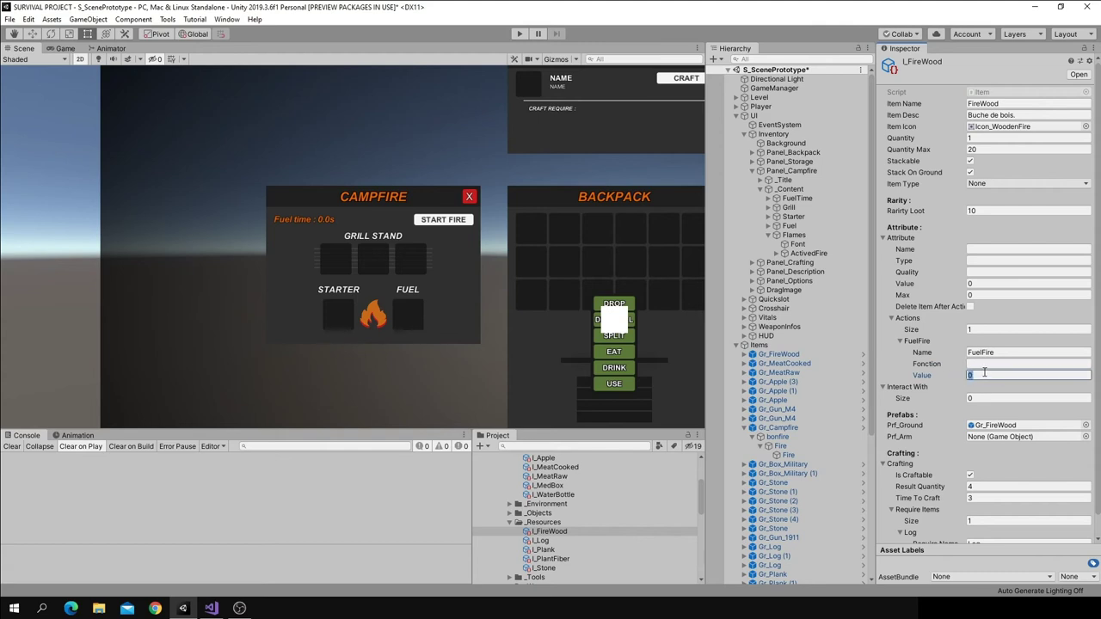
{"action": "type", "text": "10"}
{"action": "left_click", "coordinate": [1005, 352]}
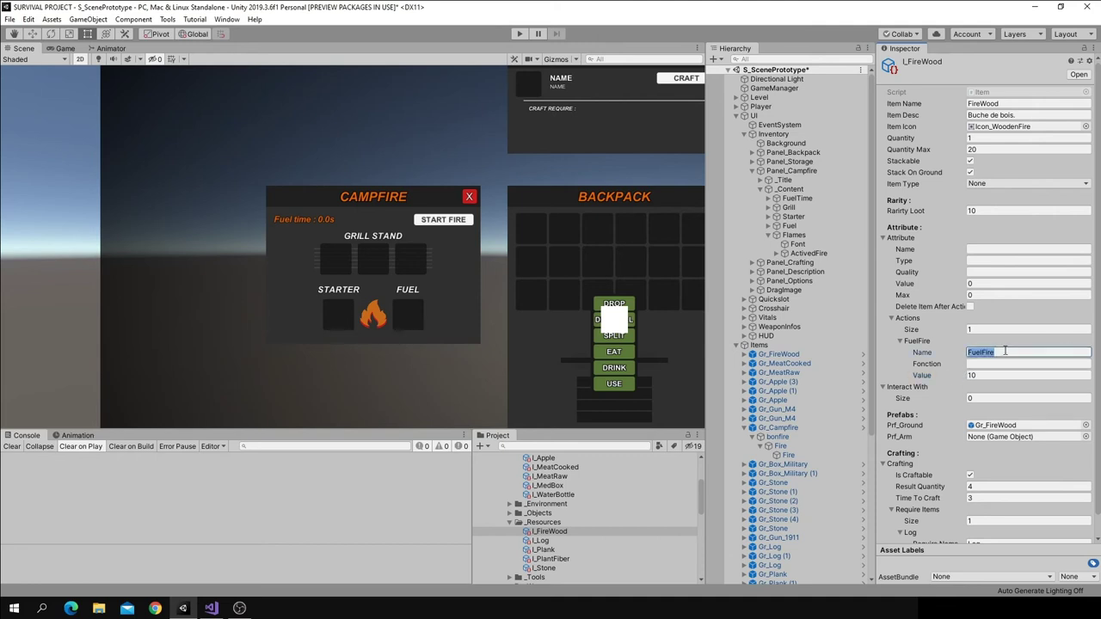
{"action": "left_click", "coordinate": [551, 559]}
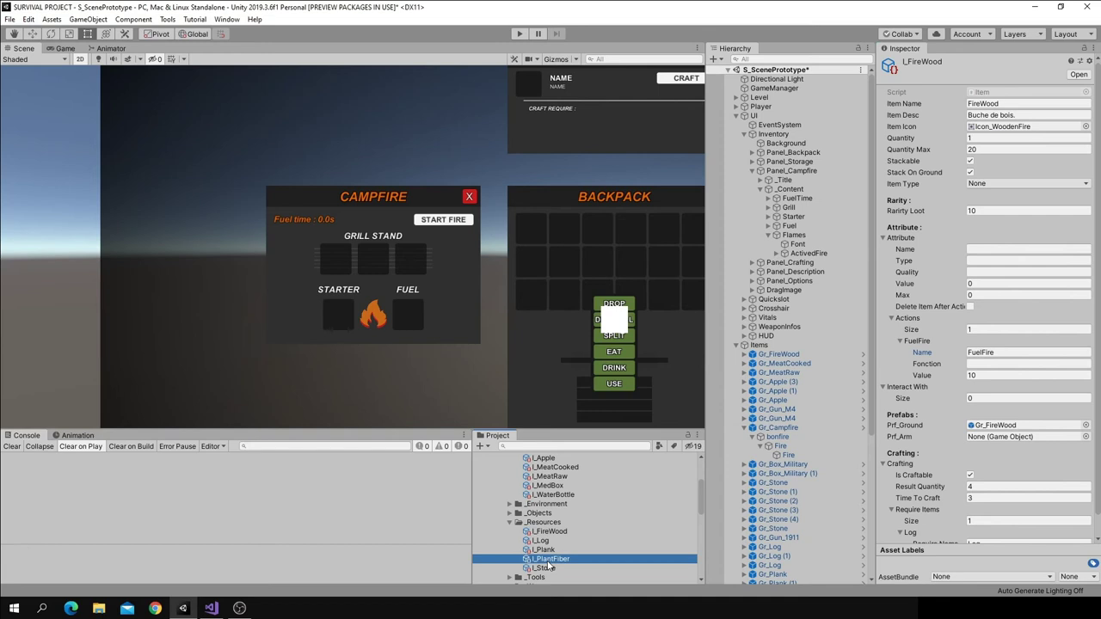
Give I_PlantFiber one action named FuelFire with value 3
{"action": "left_click", "coordinate": [981, 331]}
{"action": "type", "text": "1"}
{"action": "key", "text": "Return"}
{"action": "left_click", "coordinate": [979, 352]}
{"action": "type", "text": "FuelFire"}
{"action": "left_click", "coordinate": [974, 376]}
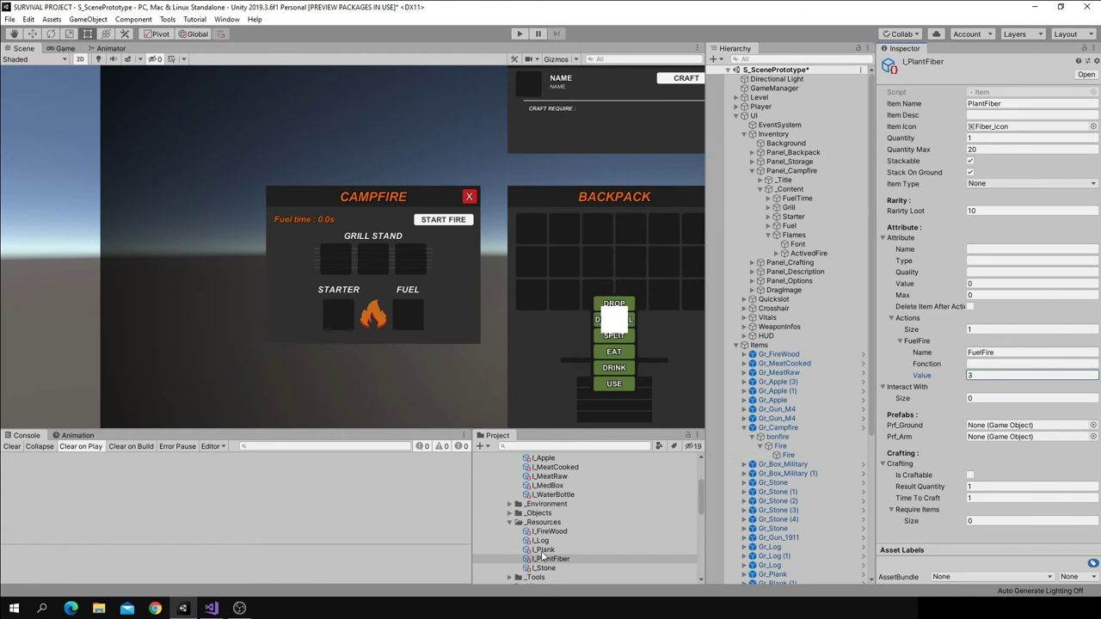
Select I_Lighter in the _Objects folder and give it one action named StartFire
{"action": "scroll", "coordinate": [543, 543], "scroll_direction": "up", "scroll_amount": 2}
{"action": "left_click", "coordinate": [512, 548]}
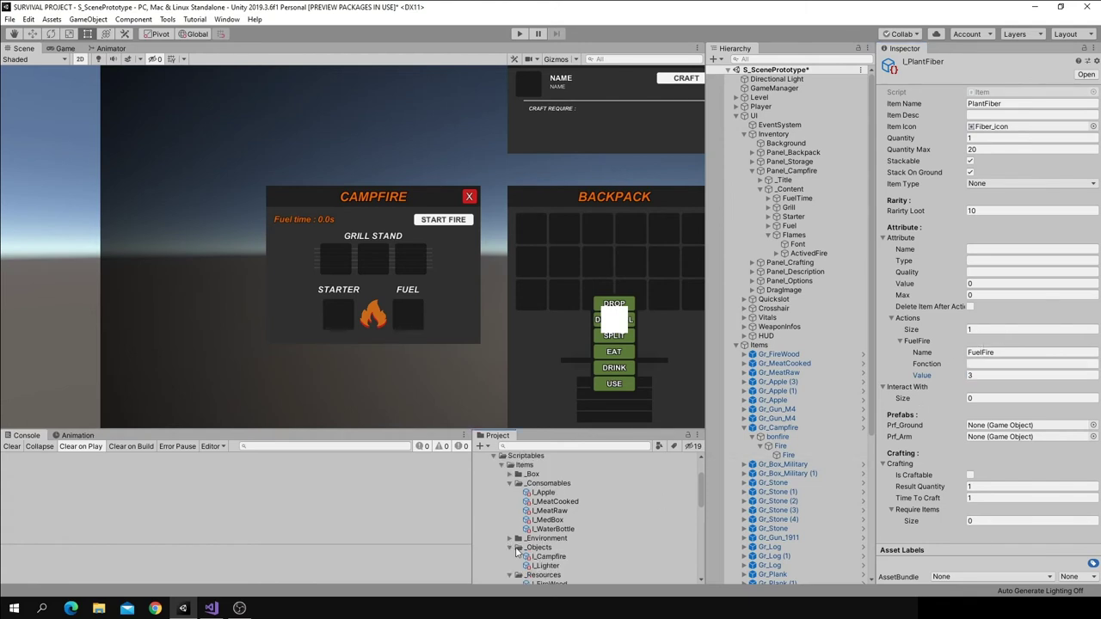
{"action": "scroll", "coordinate": [516, 544], "scroll_direction": "down", "scroll_amount": 2}
{"action": "left_click", "coordinate": [545, 531]}
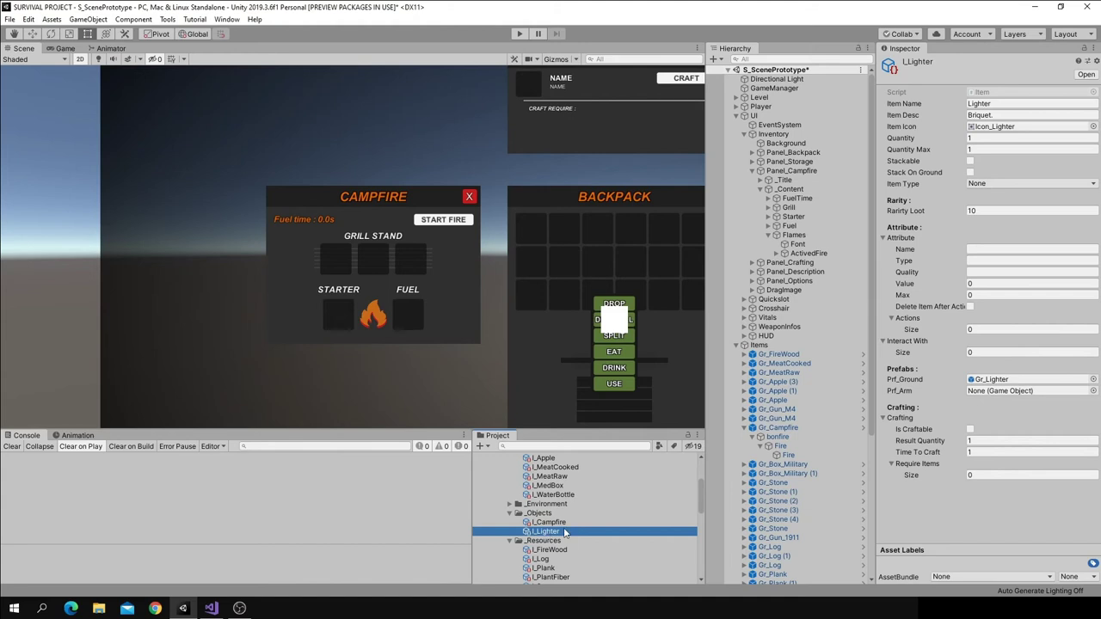
{"action": "left_click", "coordinate": [973, 330]}
{"action": "type", "text": "1"}
{"action": "key", "text": "Return"}
{"action": "left_click", "coordinate": [983, 353]}
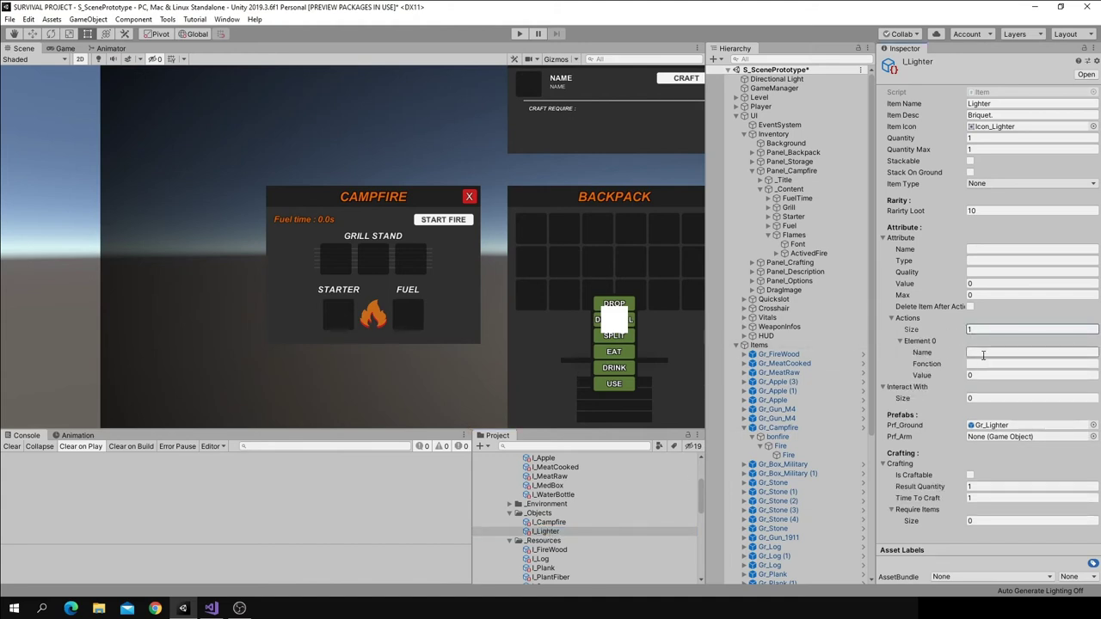
{"action": "type", "text": "StartFire"}
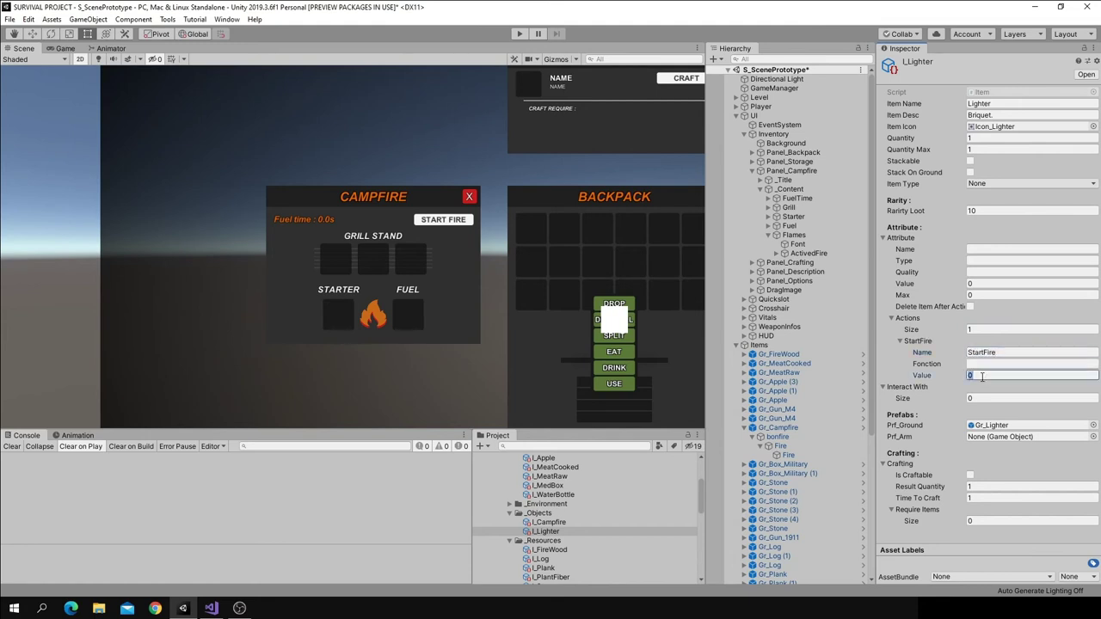
{"action": "scroll", "coordinate": [570, 501], "scroll_direction": "up", "scroll_amount": 2}
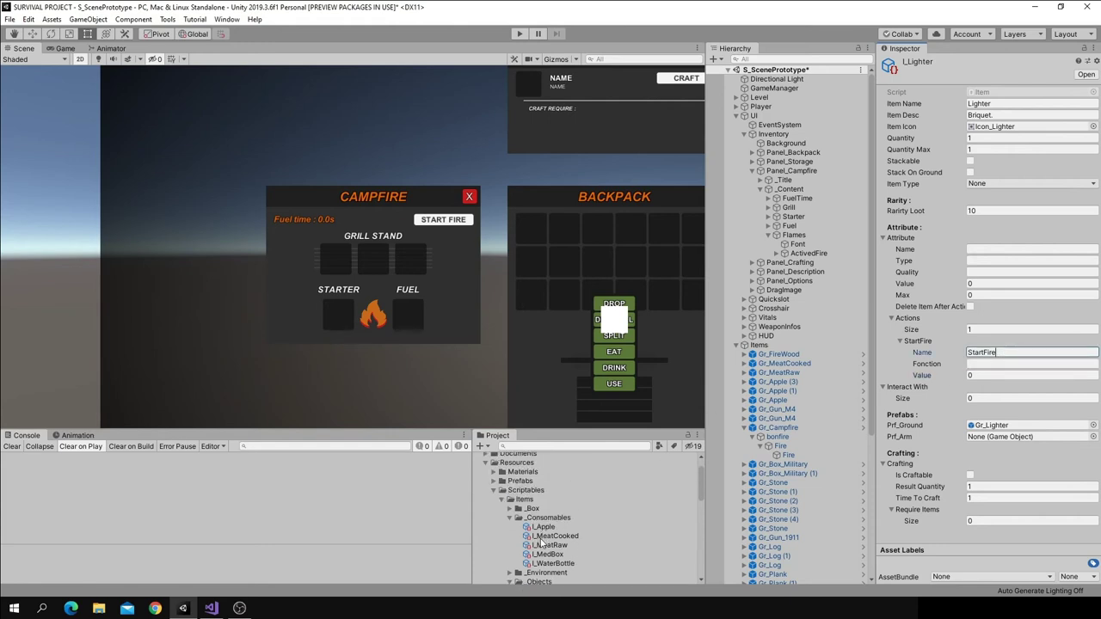
Select I_MeatRaw and give it one action named Cook
{"action": "left_click", "coordinate": [555, 501]}
{"action": "left_click", "coordinate": [551, 512]}
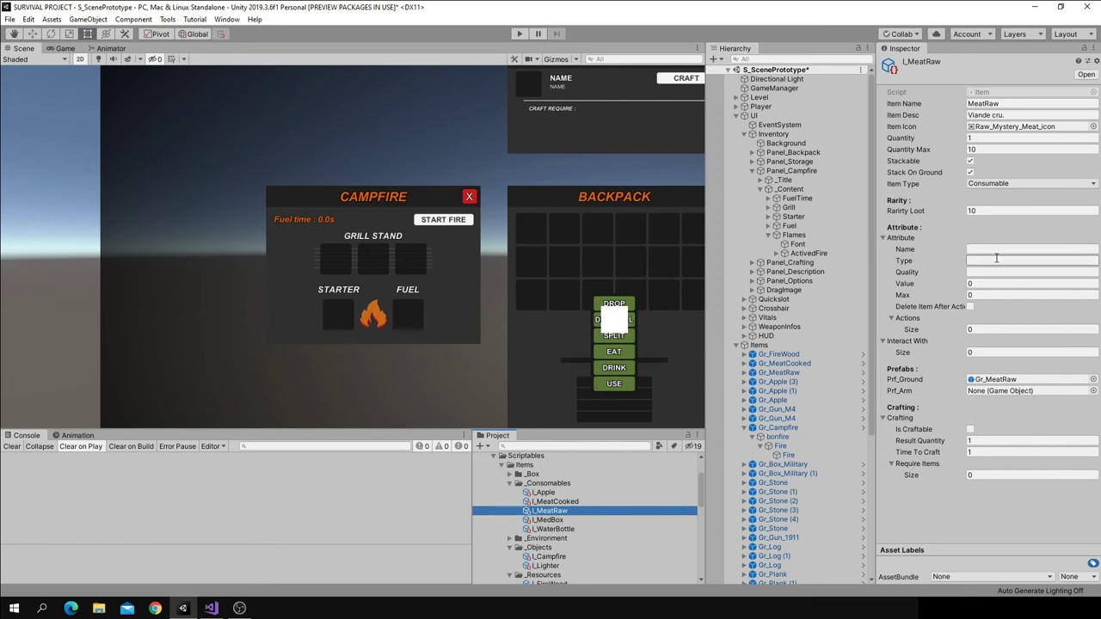
{"action": "left_click", "coordinate": [975, 329]}
{"action": "type", "text": "1"}
{"action": "key", "text": "Return"}
{"action": "left_click", "coordinate": [981, 352]}
{"action": "type", "text": "Cook"}
{"action": "key", "text": "Tab"}
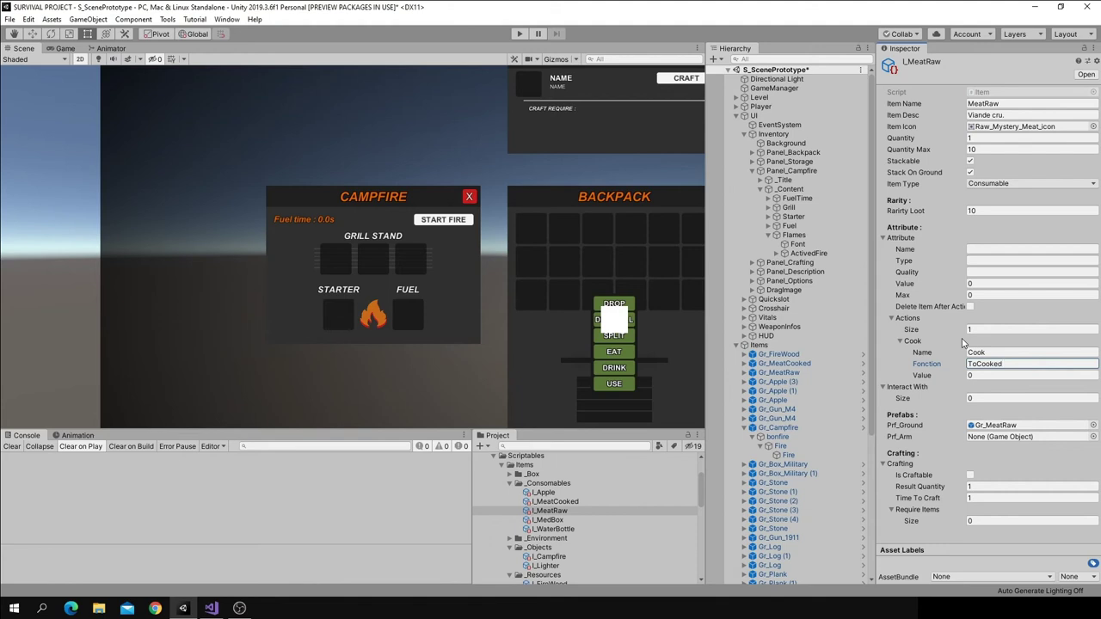
Set the Cook action's function to ToCooked and value to 5, then select I_MeatCooked
{"action": "key", "text": "Tab"}
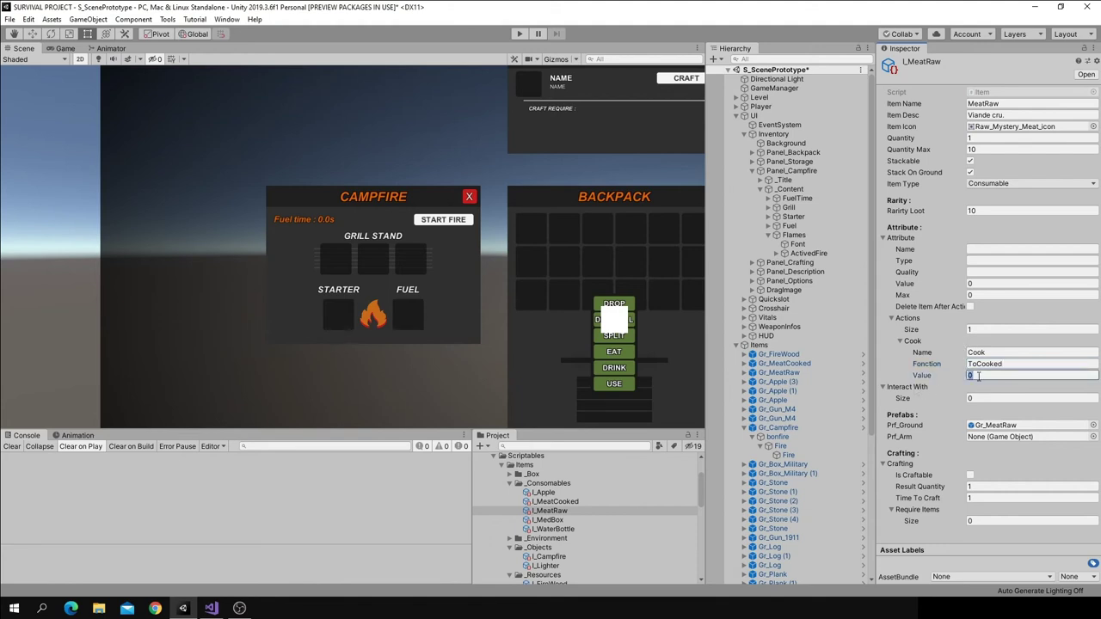
{"action": "type", "text": "5"}
{"action": "left_click", "coordinate": [977, 352]}
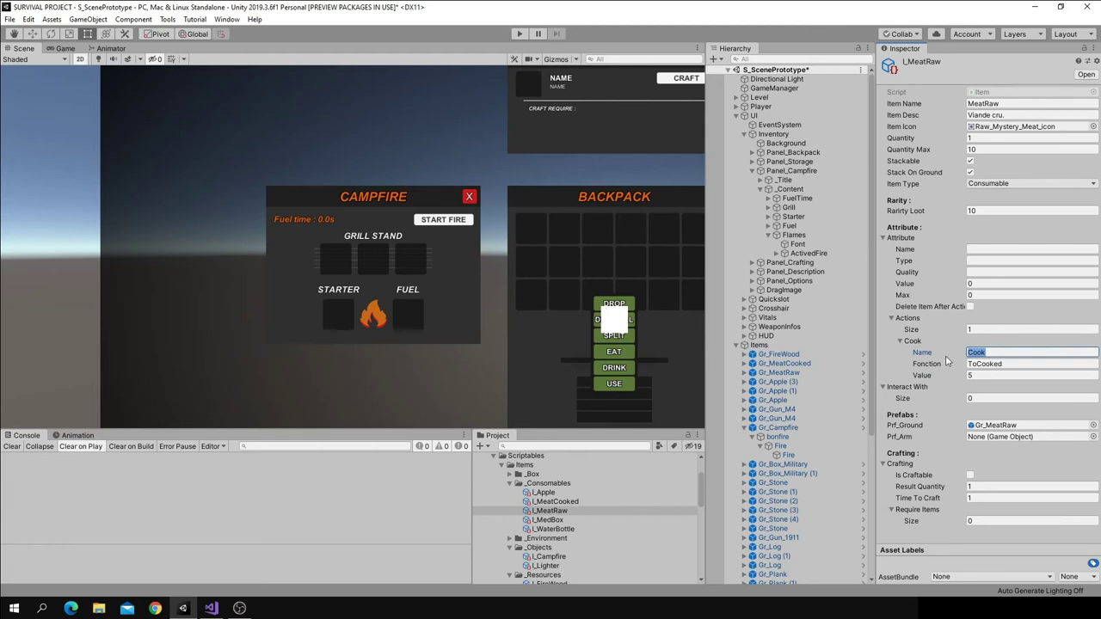
{"action": "left_click", "coordinate": [1013, 364]}
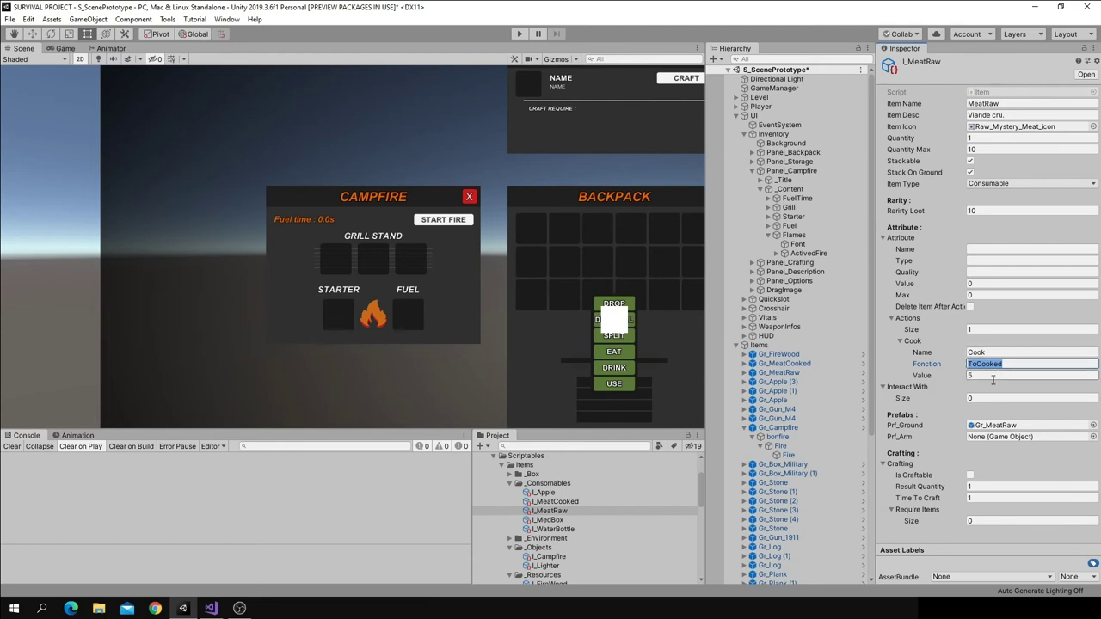
{"action": "left_click", "coordinate": [971, 375]}
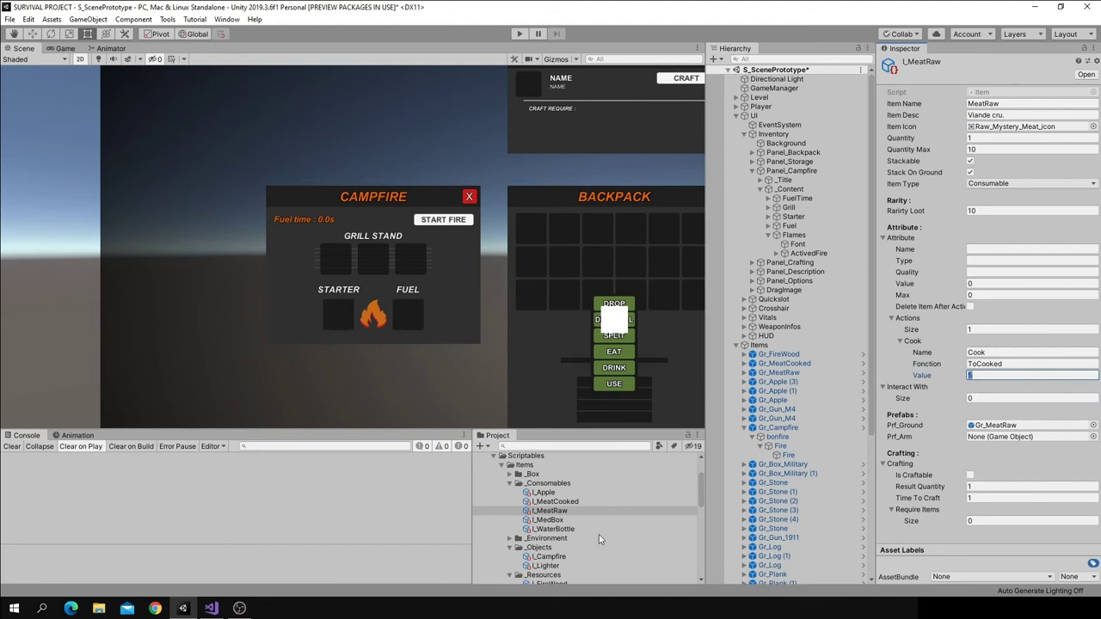
{"action": "left_click", "coordinate": [551, 513]}
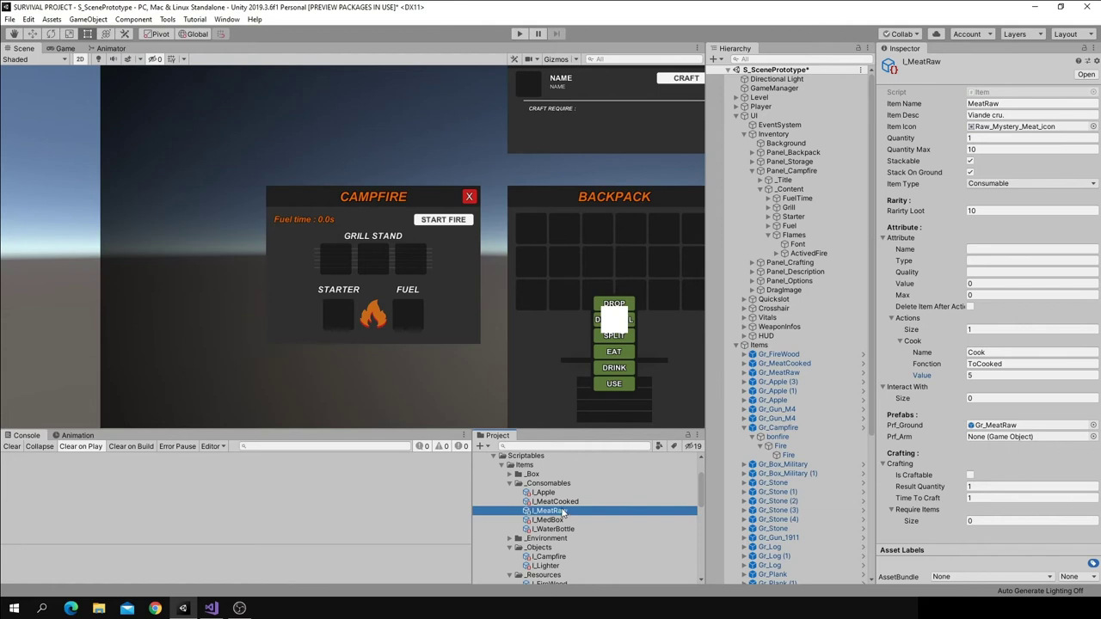
{"action": "left_click", "coordinate": [556, 503]}
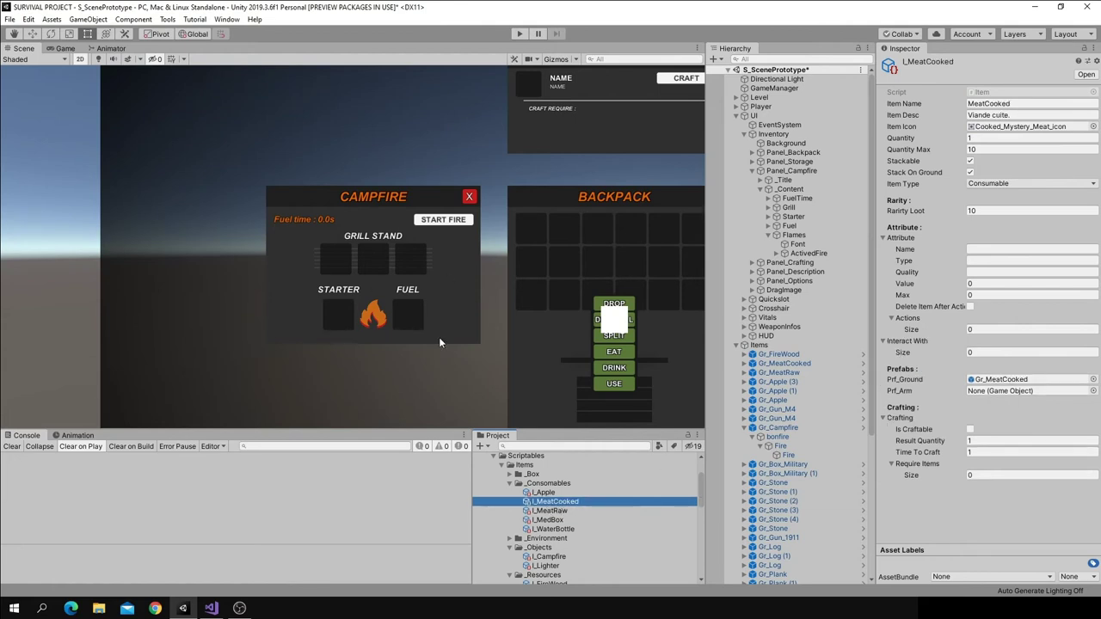
Give I_MeatCooked one action named Cook with function ToBurn
{"action": "left_click", "coordinate": [980, 330]}
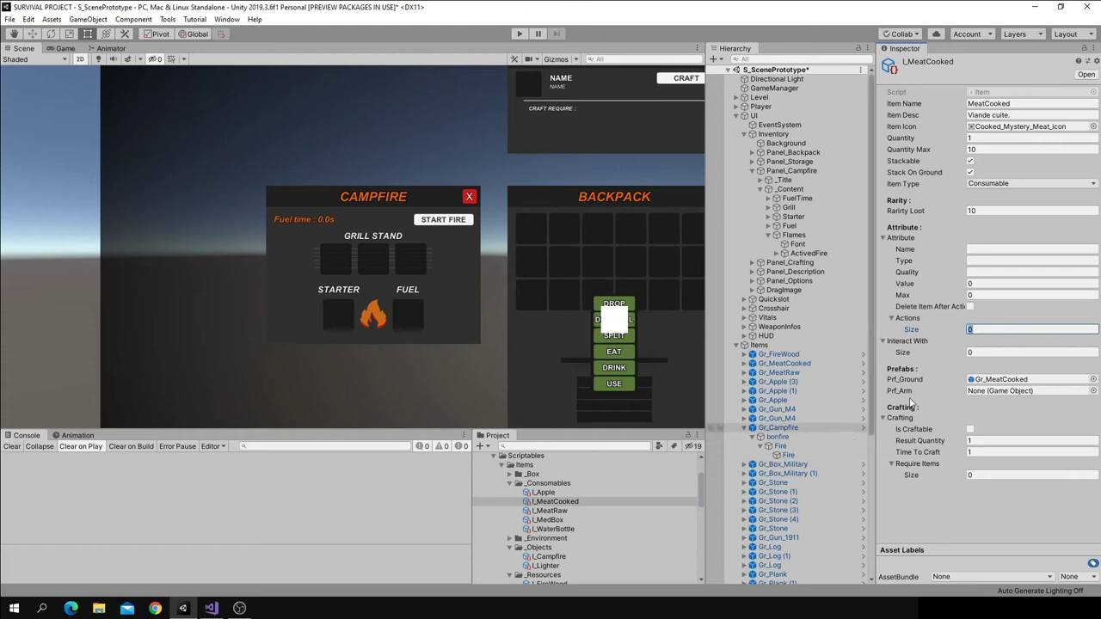
{"action": "type", "text": "1"}
{"action": "key", "text": "Return"}
{"action": "left_click", "coordinate": [982, 353]}
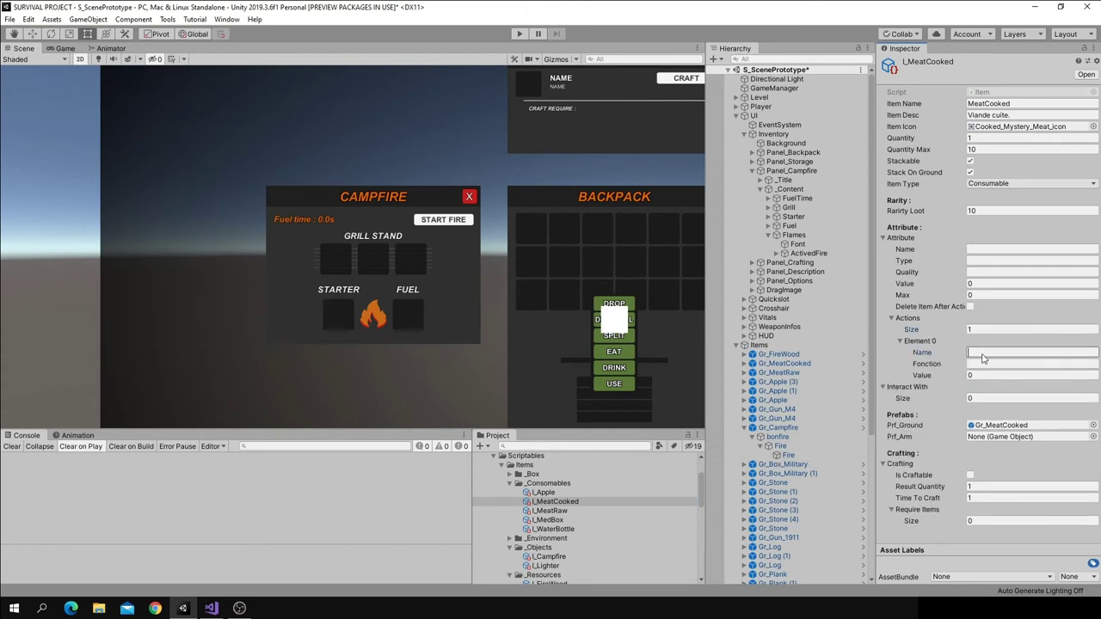
{"action": "type", "text": "Cook"}
{"action": "left_click", "coordinate": [978, 365]}
{"action": "type", "text": "ToBurn"}
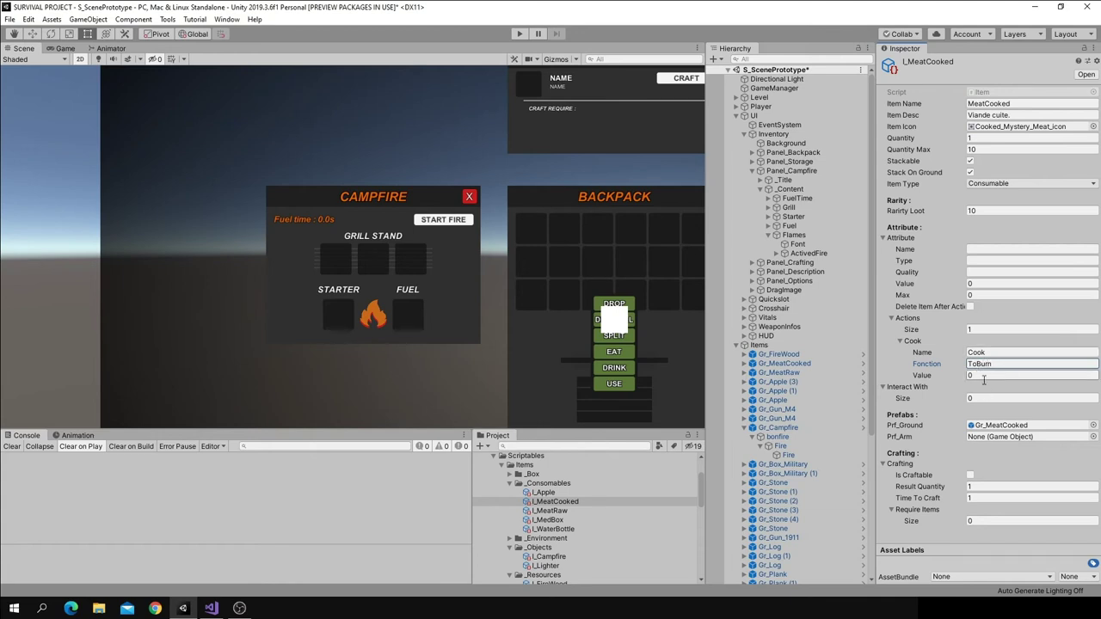
Set the MeatCooked Cook action's value to 10
{"action": "left_click", "coordinate": [980, 376]}
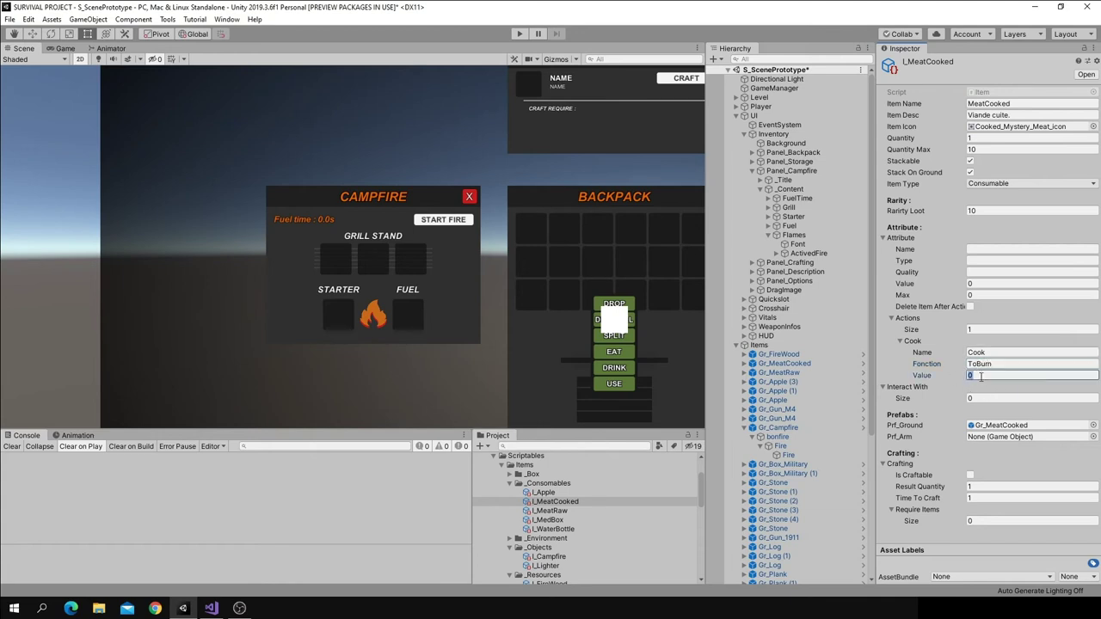
{"action": "left_click", "coordinate": [559, 511]}
{"action": "left_click", "coordinate": [557, 501]}
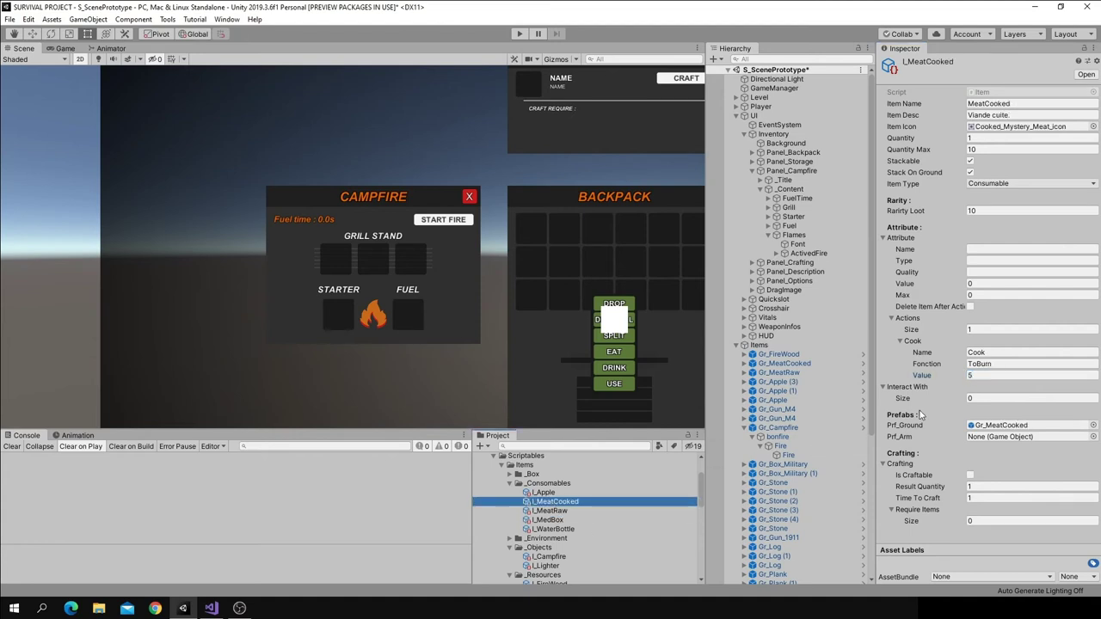
{"action": "left_click", "coordinate": [982, 376]}
{"action": "type", "text": "10"}
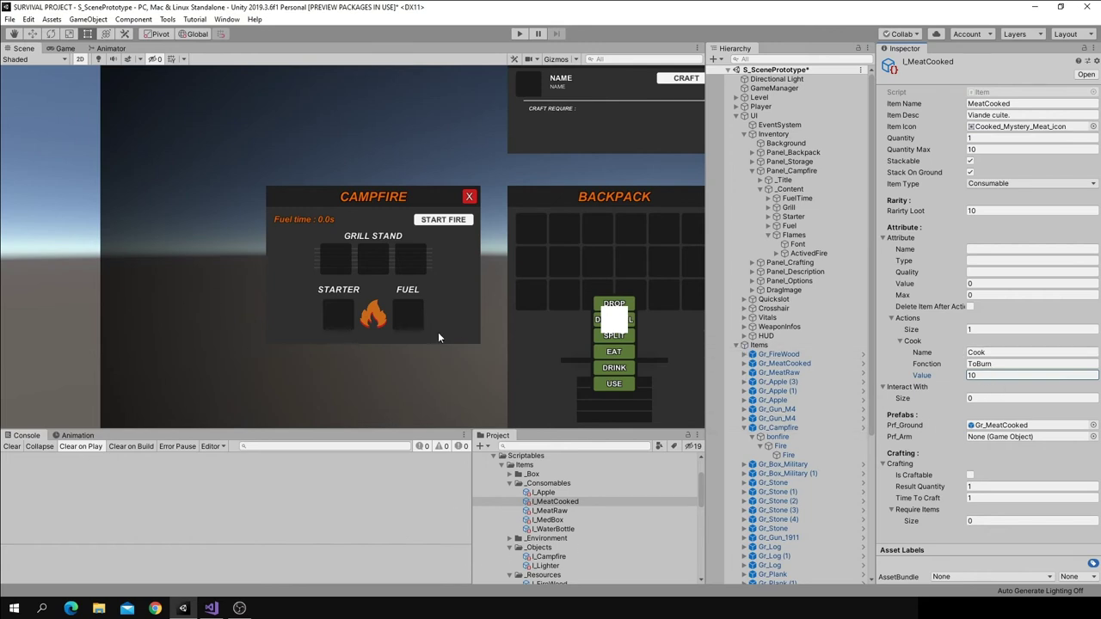
Select Slot - Fuel under Panel_Campfire > Fuel and open its Slot script in Visual Studio
{"action": "scroll", "coordinate": [518, 301], "scroll_direction": "down", "scroll_amount": 2}
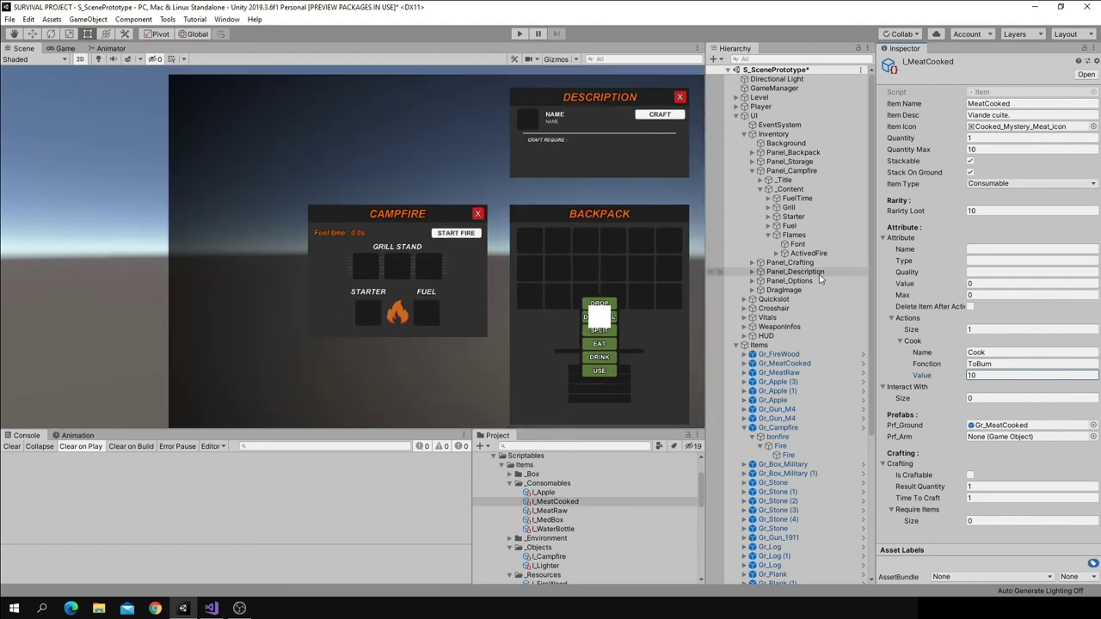
{"action": "left_click", "coordinate": [768, 235]}
{"action": "left_click", "coordinate": [768, 225]}
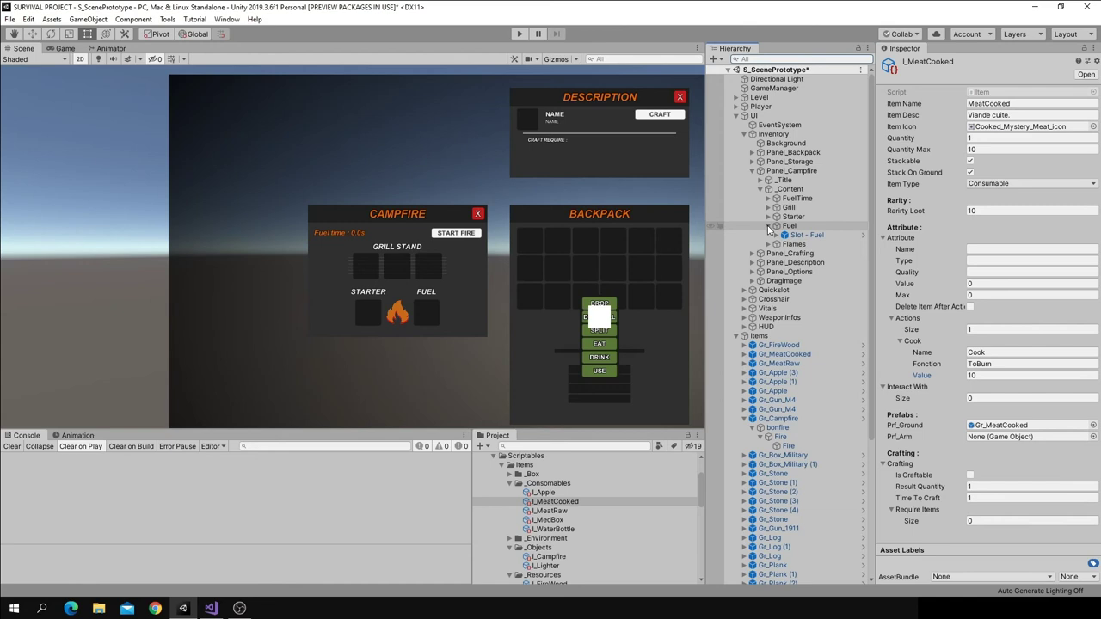
{"action": "left_click", "coordinate": [804, 235]}
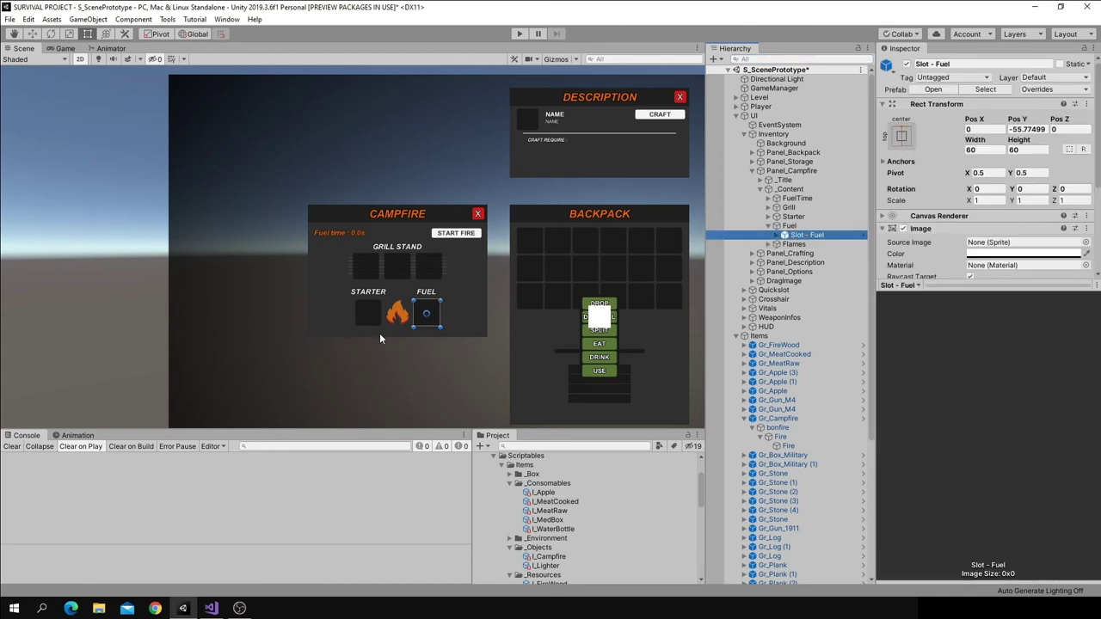
{"action": "scroll", "coordinate": [1019, 211], "scroll_direction": "down", "scroll_amount": 3}
{"action": "scroll", "coordinate": [1019, 211], "scroll_direction": "down", "scroll_amount": 2}
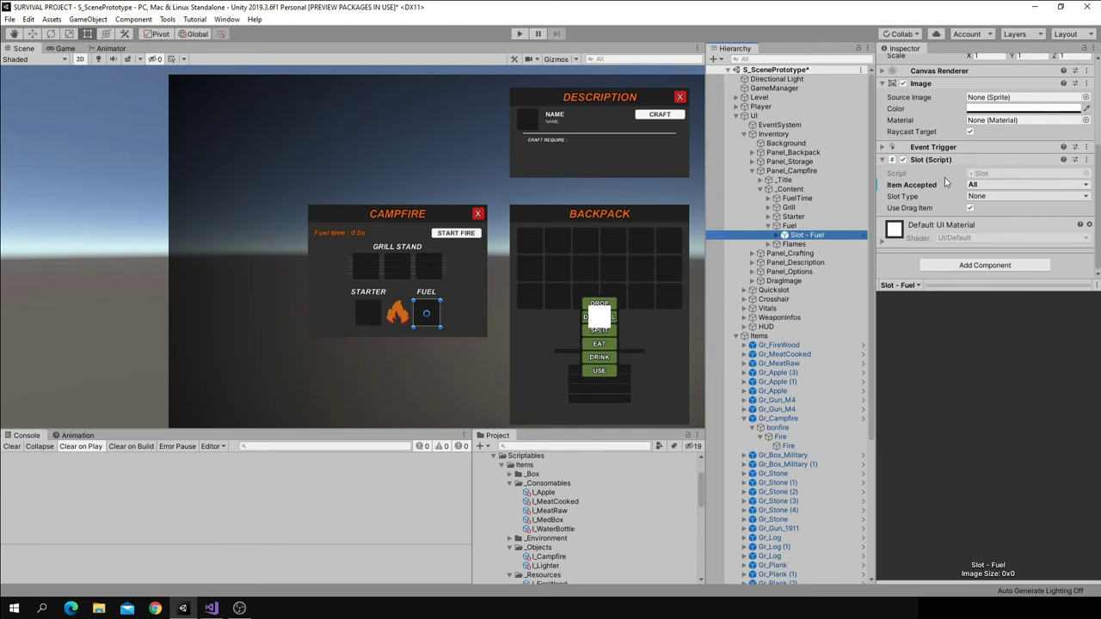
{"action": "double_click", "coordinate": [985, 174]}
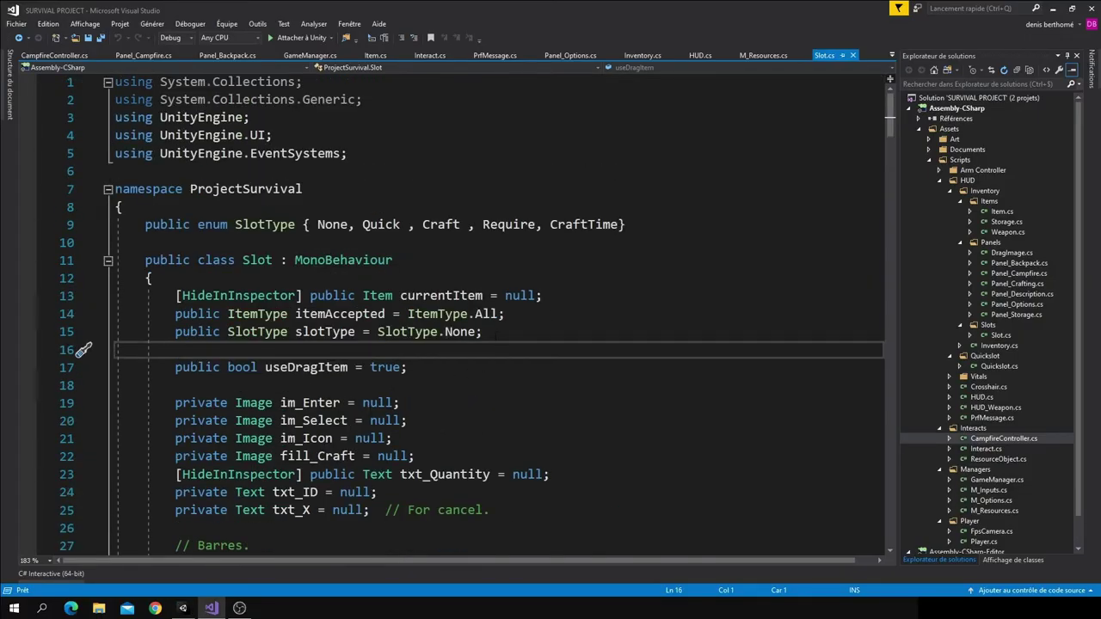
Insert a blank line above slotType in Slot.cs, begin a 'public' field, then view Inventory.cs
{"action": "left_click", "coordinate": [446, 332]}
{"action": "key", "text": "alt+Down"}
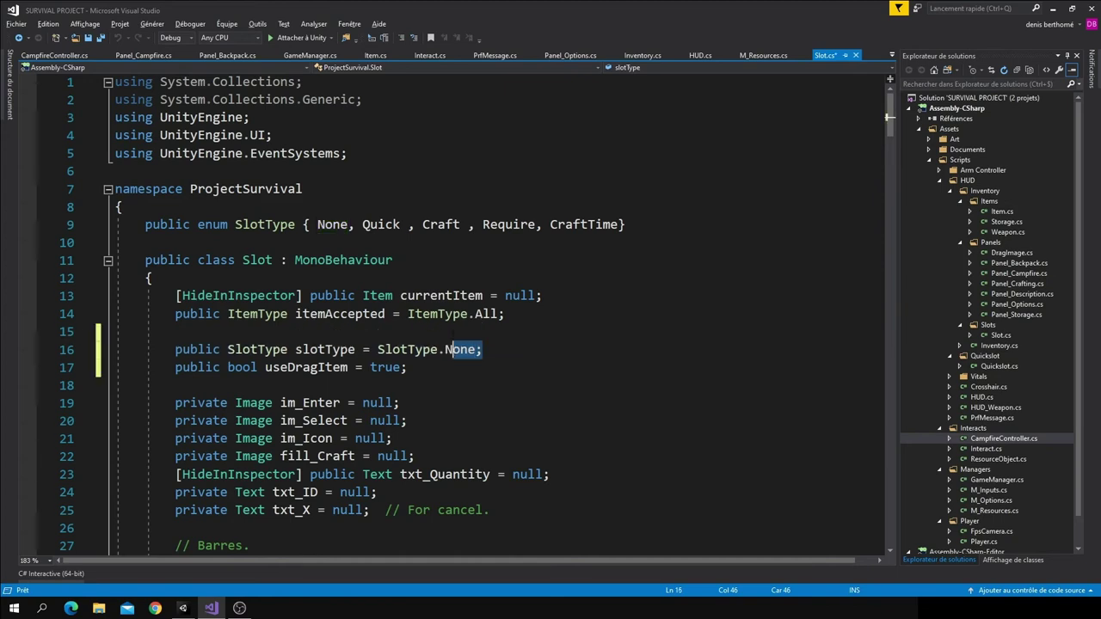
{"action": "key", "text": "ctrl+Return"}
{"action": "key", "text": "Return"}
{"action": "key", "text": "Return"}
{"action": "key", "text": "Up"}
{"action": "key", "text": "Up"}
{"action": "key", "text": "Up"}
{"action": "key", "text": "Up"}
{"action": "key", "text": "Down"}
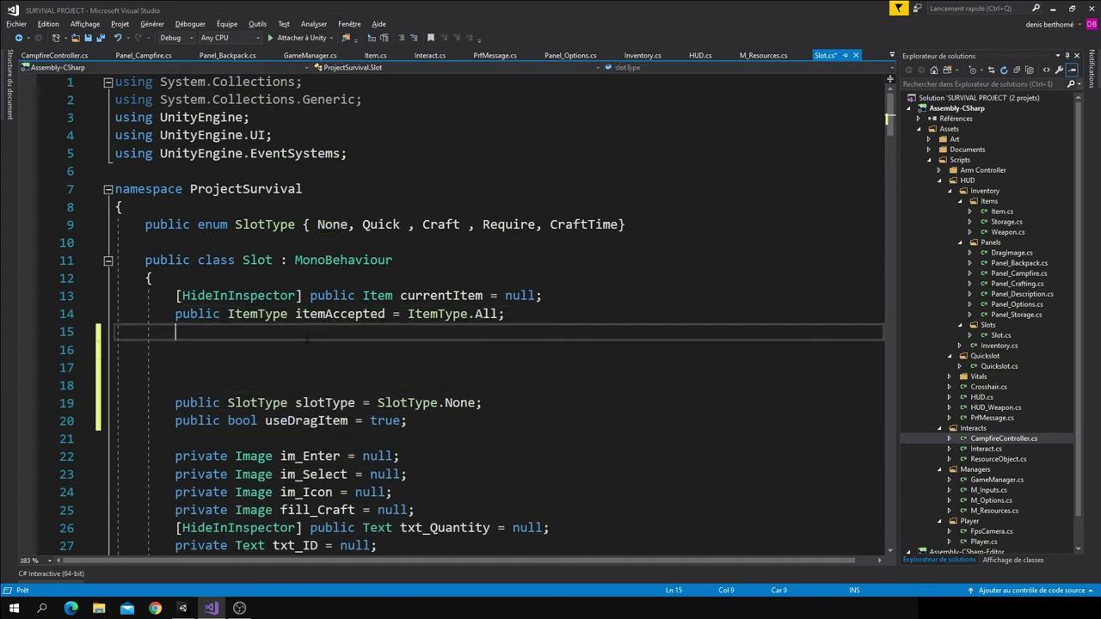
{"action": "type", "text": "public "}
{"action": "type", "text": "str"}
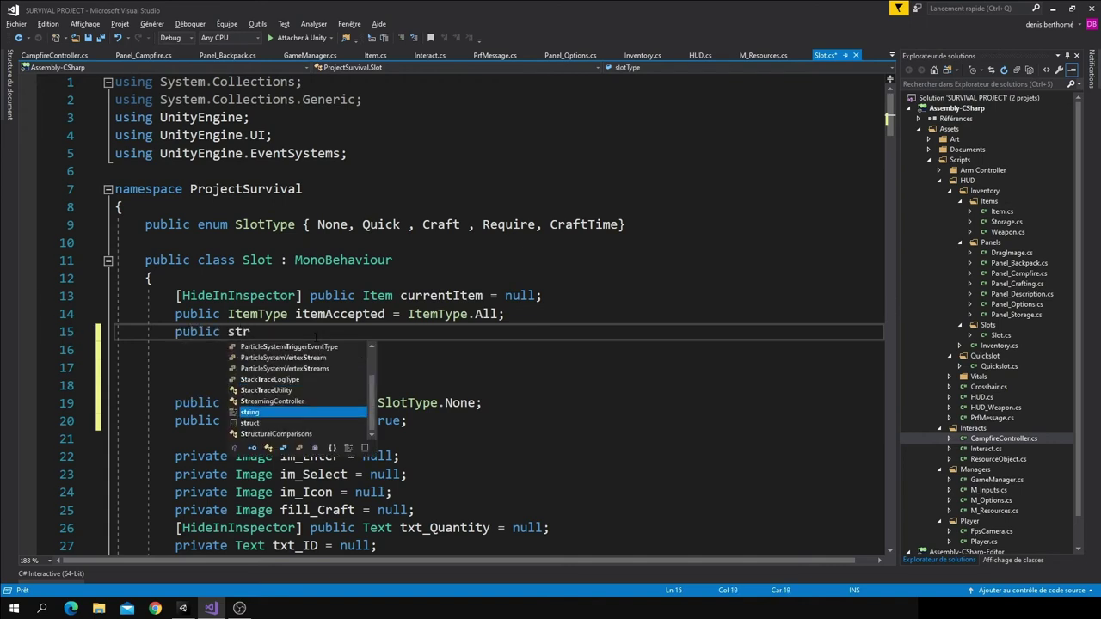
{"action": "key", "text": "Tab"}
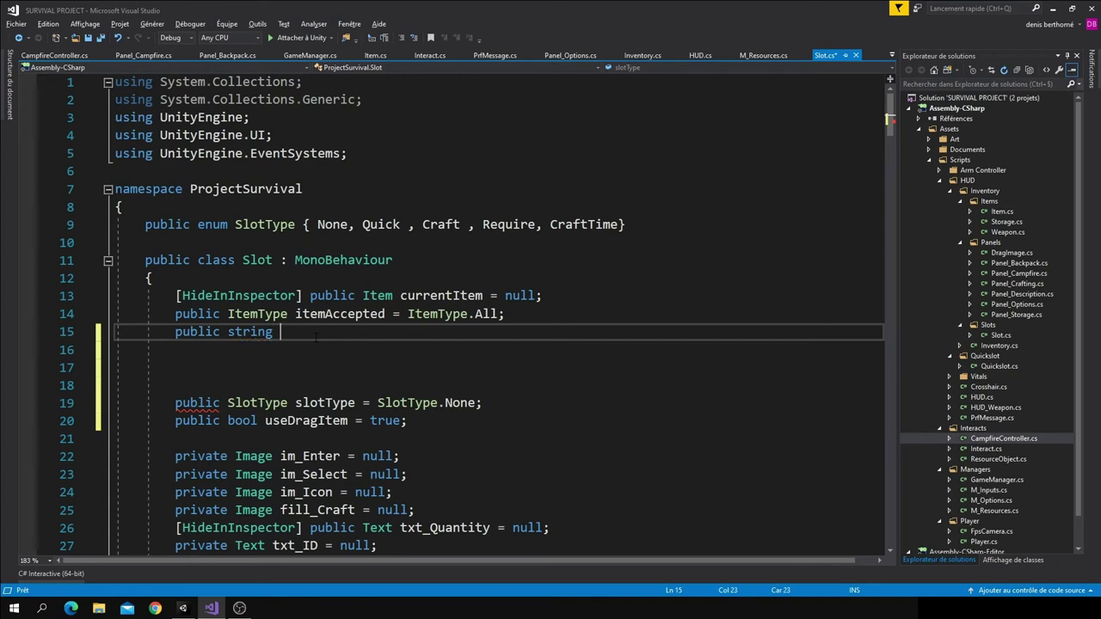
{"action": "key", "text": "BackSpace"}
{"action": "key", "text": "BackSpace"}
{"action": "key", "text": "BackSpace"}
{"action": "key", "text": "BackSpace"}
{"action": "key", "text": "BackSpace"}
{"action": "left_click", "coordinate": [646, 55]}
{"action": "scroll", "coordinate": [370, 341], "scroll_direction": "up", "scroll_amount": 14}
In Item.cs, locate GetAction and the Action class's string name field
{"action": "scroll", "coordinate": [327, 342], "scroll_direction": "up", "scroll_amount": 8}
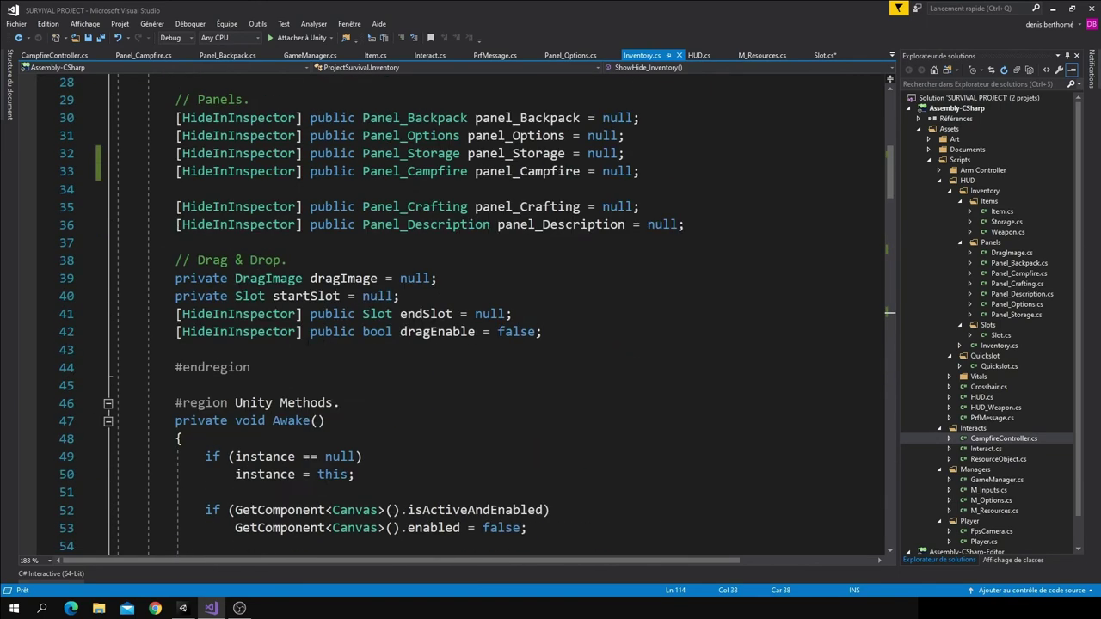
{"action": "scroll", "coordinate": [282, 343], "scroll_direction": "up", "scroll_amount": 10}
{"action": "left_click", "coordinate": [258, 332]}
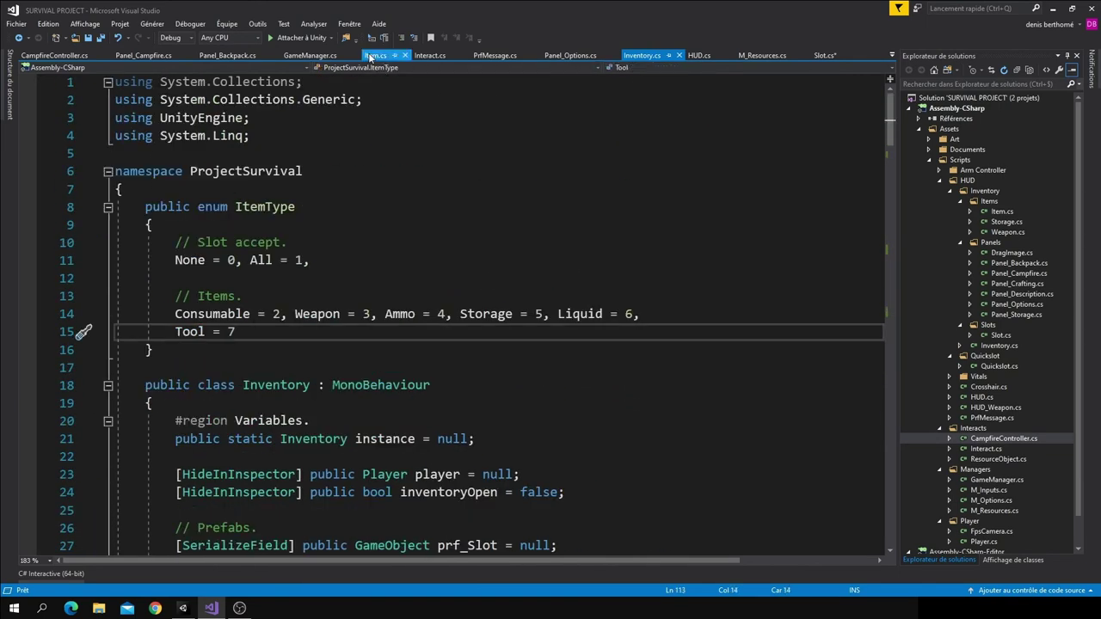
{"action": "key", "text": "ctrl+minus"}
{"action": "scroll", "coordinate": [313, 368], "scroll_direction": "down", "scroll_amount": 5}
{"action": "scroll", "coordinate": [313, 367], "scroll_direction": "up", "scroll_amount": 9}
{"action": "scroll", "coordinate": [301, 375], "scroll_direction": "up", "scroll_amount": 11}
{"action": "scroll", "coordinate": [306, 377], "scroll_direction": "down", "scroll_amount": 1}
{"action": "scroll", "coordinate": [327, 382], "scroll_direction": "down", "scroll_amount": 1}
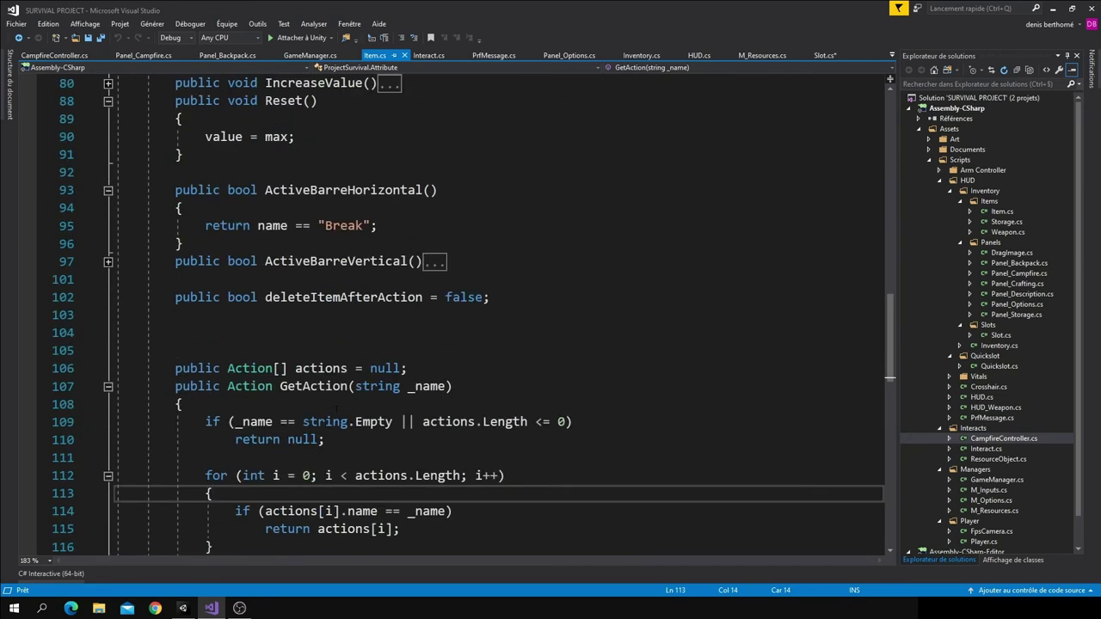
{"action": "scroll", "coordinate": [353, 387], "scroll_direction": "down", "scroll_amount": 2}
{"action": "scroll", "coordinate": [301, 344], "scroll_direction": "down", "scroll_amount": 3}
{"action": "scroll", "coordinate": [301, 344], "scroll_direction": "down", "scroll_amount": 3}
{"action": "left_click", "coordinate": [294, 332]}
{"action": "left_click", "coordinate": [260, 332]}
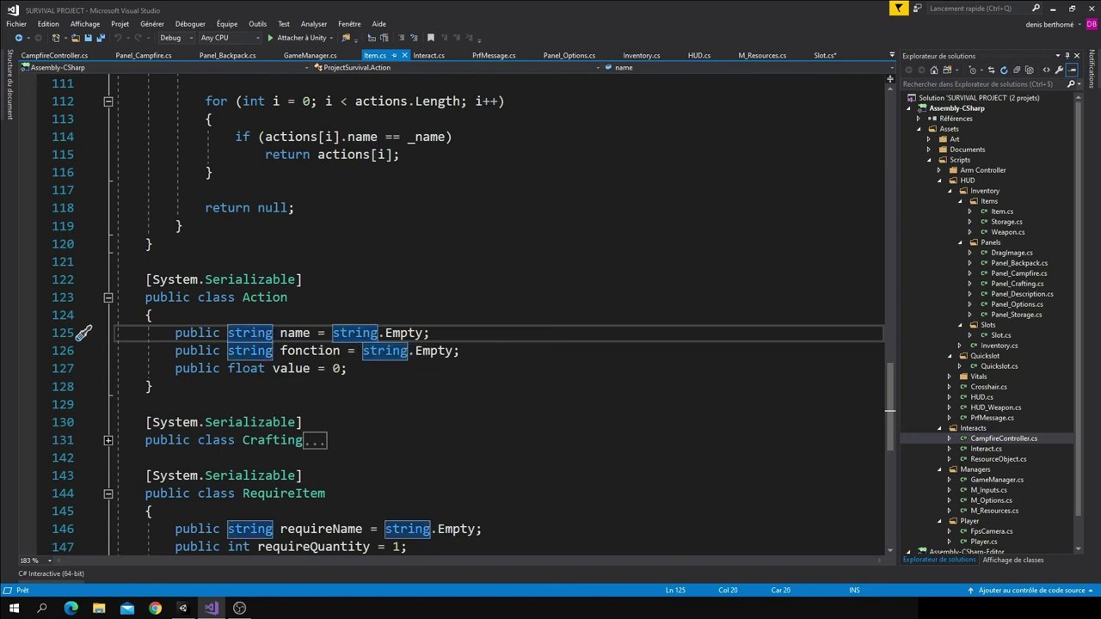
Declare 'public enum ActionType { None, Cook, StartFire }' above the Action class
{"action": "left_click", "coordinate": [231, 245]}
{"action": "key", "text": "Return"}
{"action": "key", "text": "Return"}
{"action": "key", "text": "Return"}
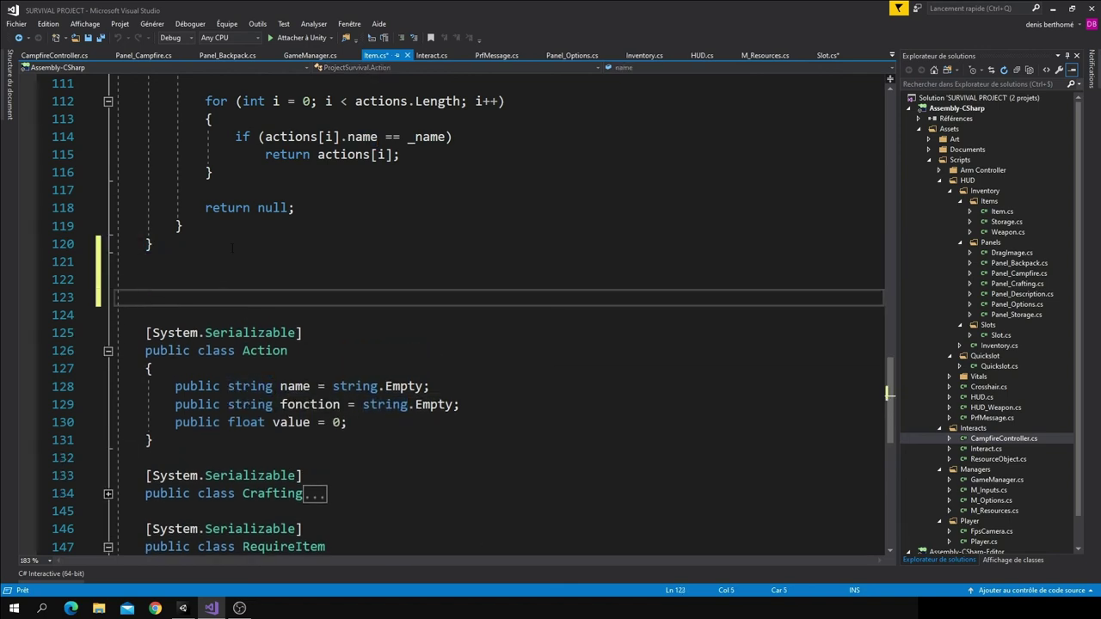
{"action": "type", "text": "public enum "}
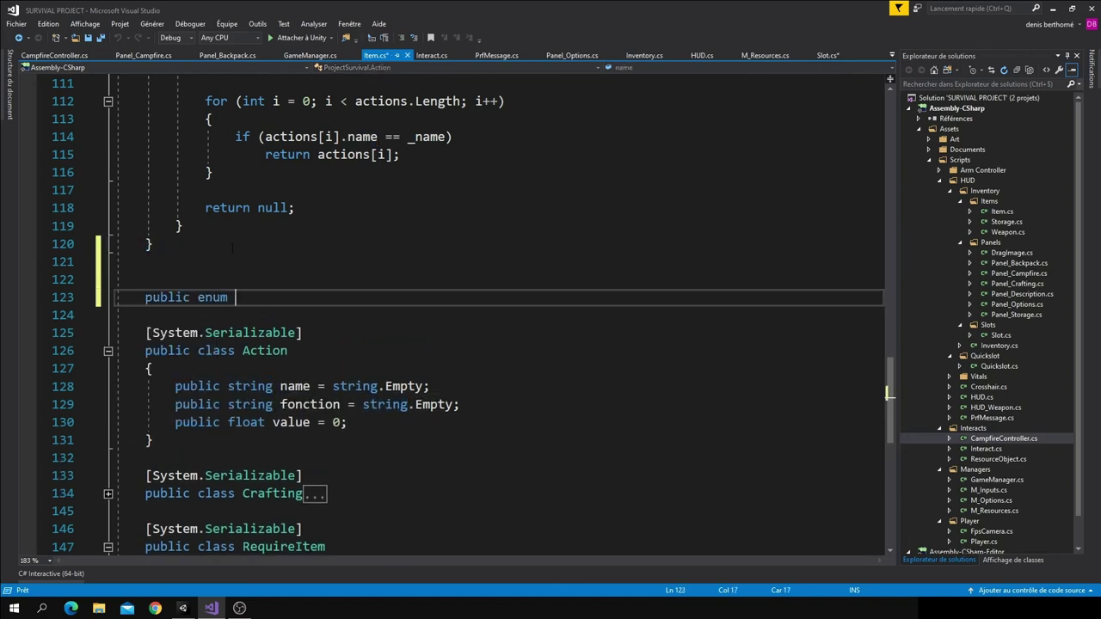
{"action": "type", "text": "ActionType { "}
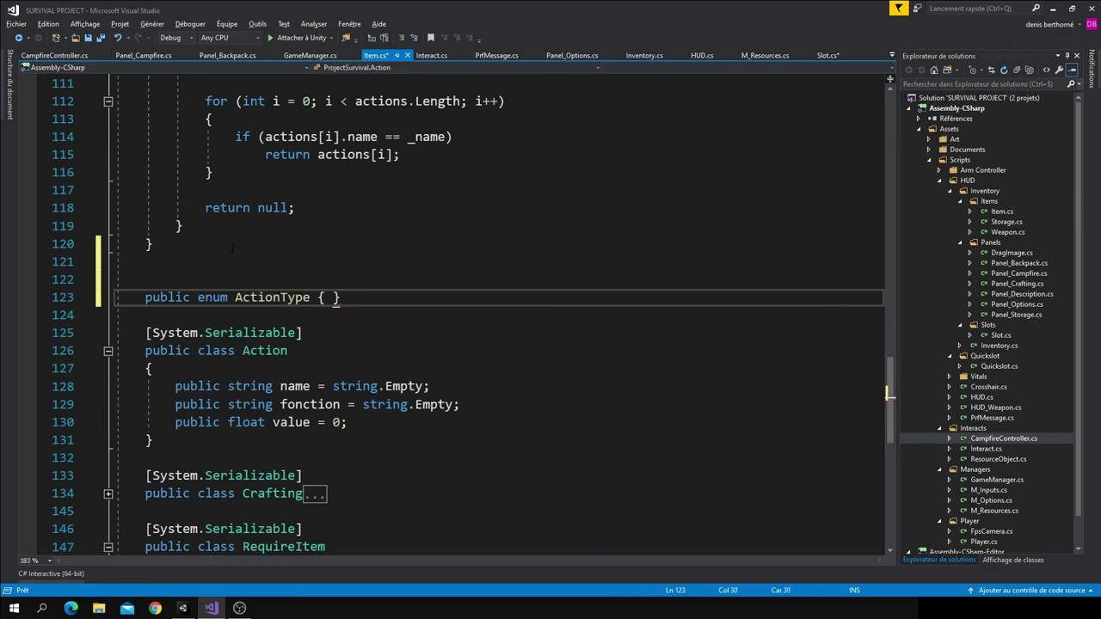
{"action": "type", "text": "None, Cook, "}
{"action": "type", "text": "Start"}
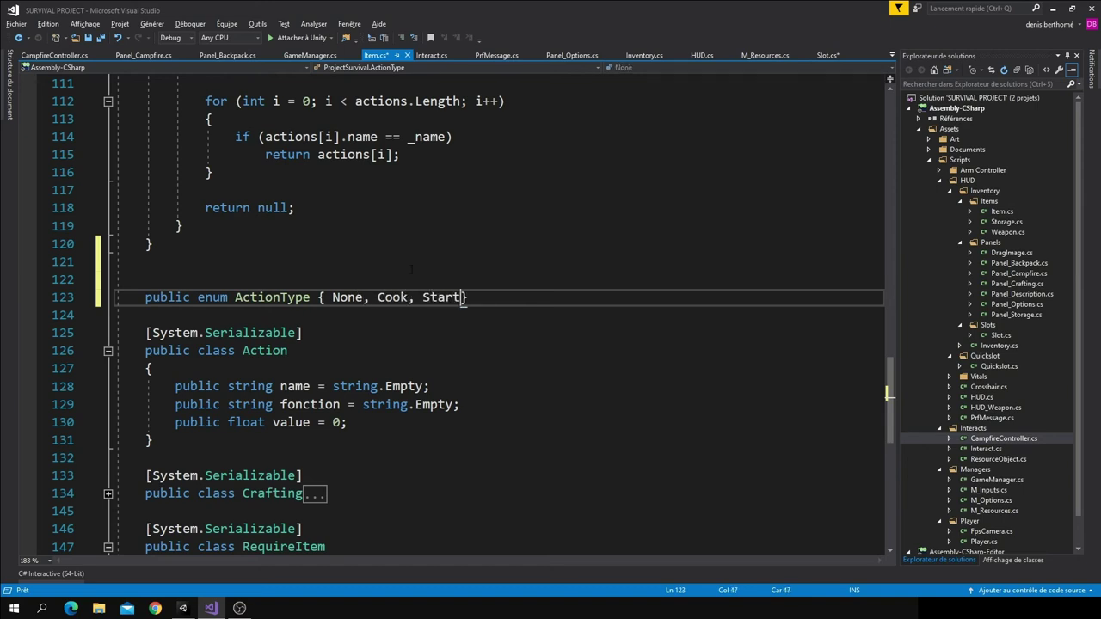
{"action": "type", "text": "Fire"}
{"action": "scroll", "coordinate": [411, 269], "scroll_direction": "up", "scroll_amount": 1}
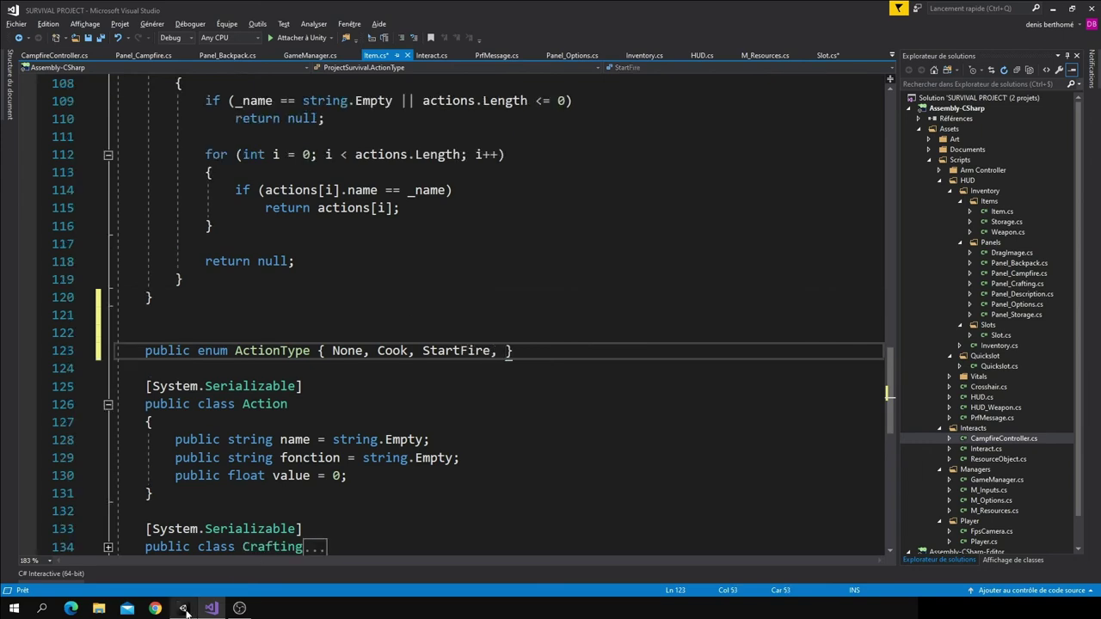
{"action": "left_click", "coordinate": [183, 608]}
Check the FireWood asset's action name, FuelFire, and add FuelFire to the ActionType enum
{"action": "left_click", "coordinate": [550, 531]}
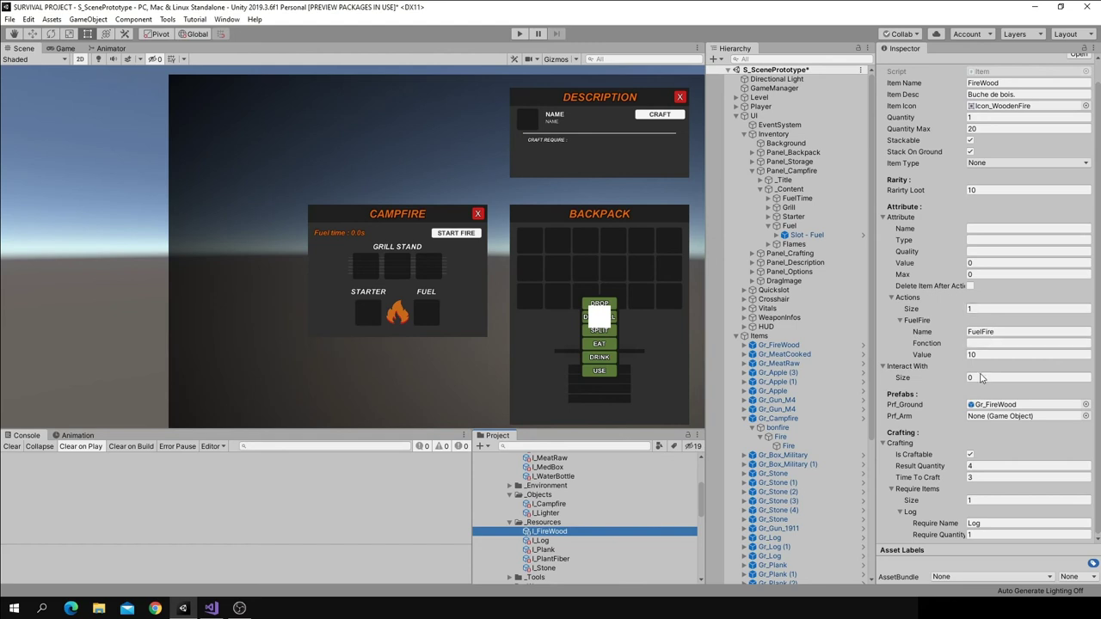
{"action": "left_click", "coordinate": [1016, 331]}
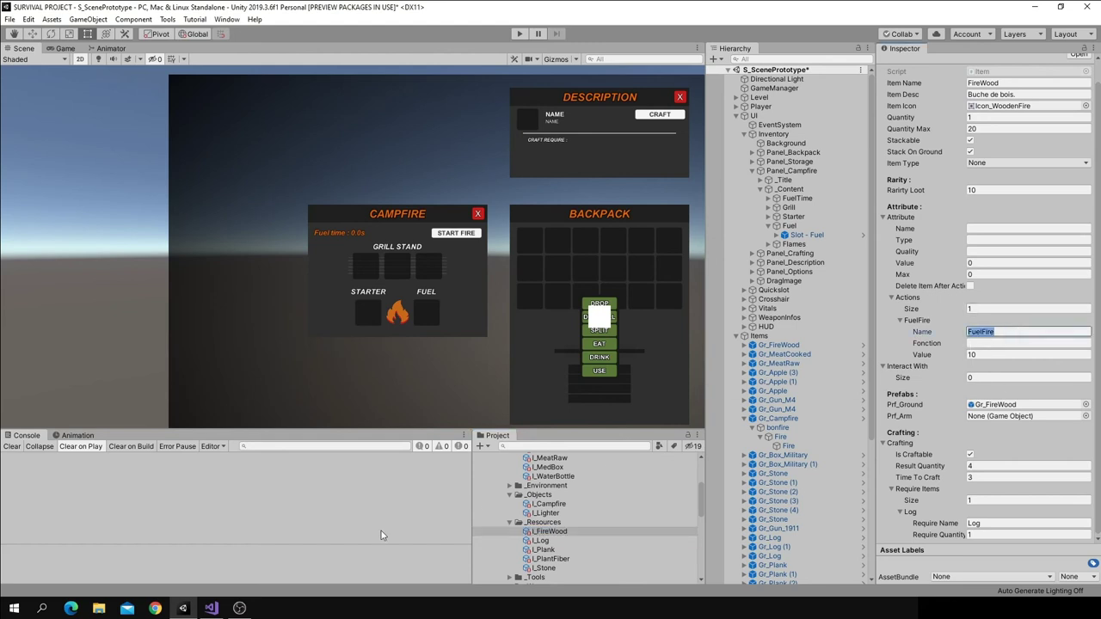
{"action": "left_click", "coordinate": [211, 608]}
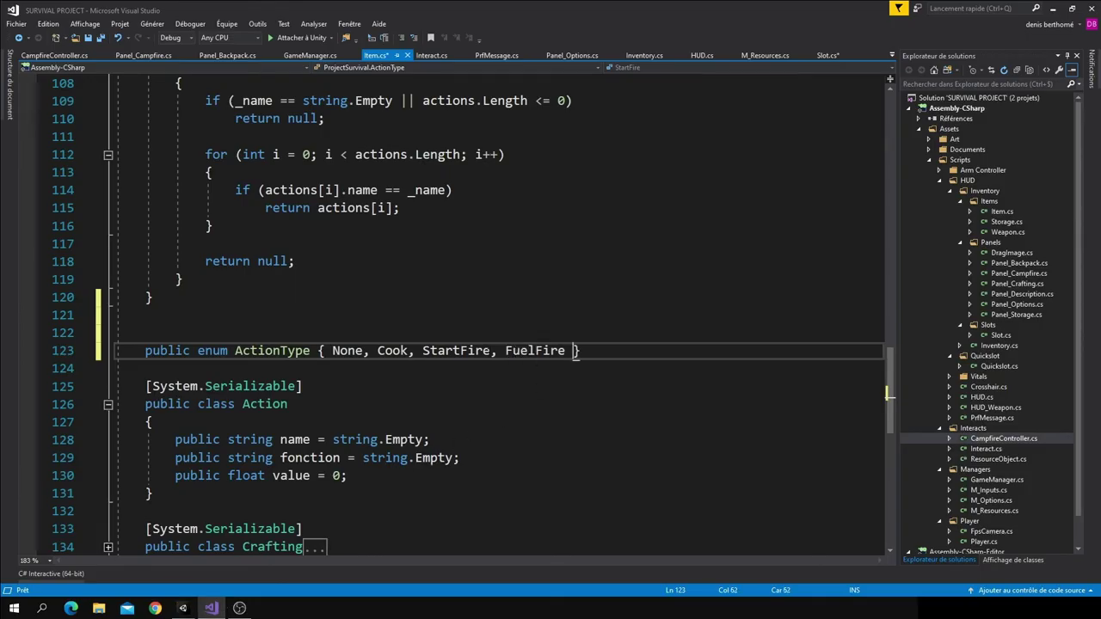
{"action": "left_click", "coordinate": [182, 608]}
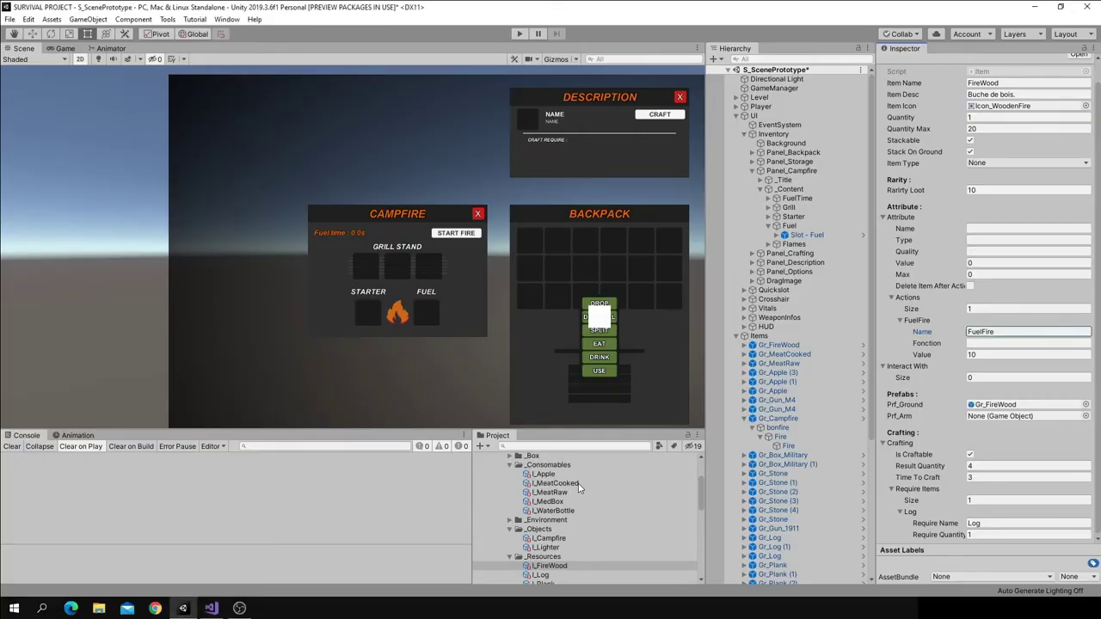
Review the Apple, meat and WaterBottle items' actions (Eat, Cook, Drink) before returning to Item.cs
{"action": "left_click", "coordinate": [545, 475]}
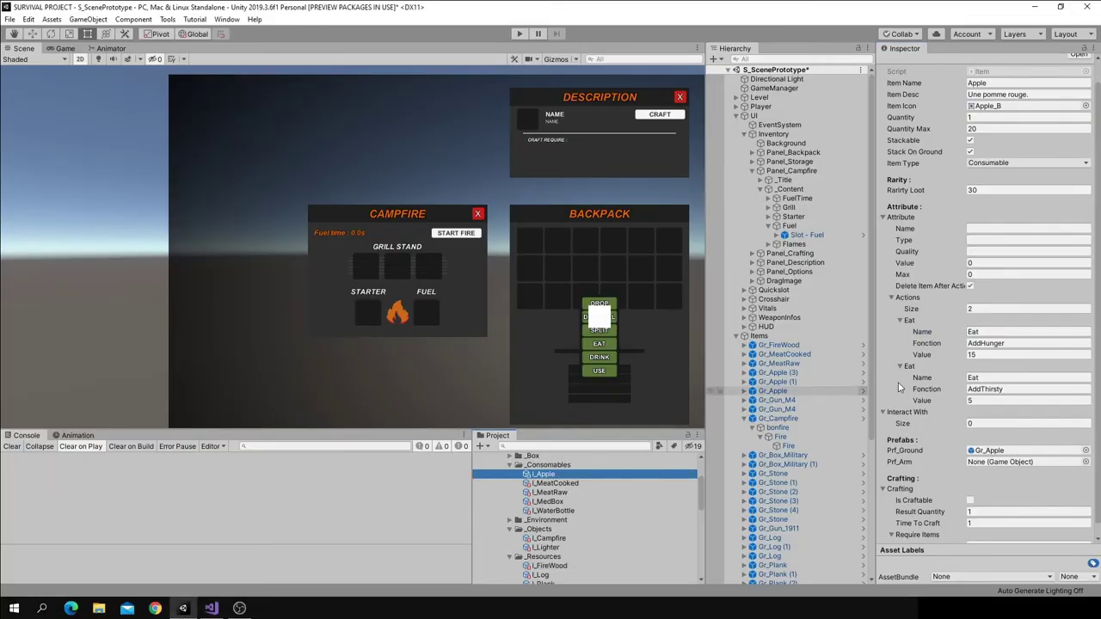
{"action": "left_click", "coordinate": [559, 484]}
{"action": "left_click", "coordinate": [557, 493]}
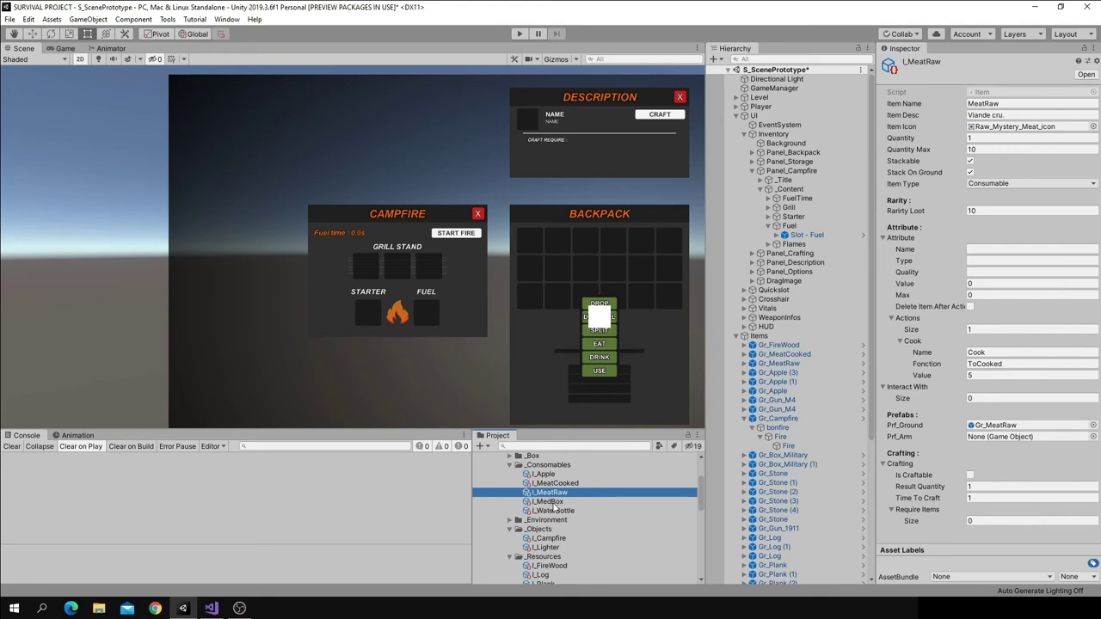
{"action": "left_click", "coordinate": [554, 502]}
{"action": "left_click", "coordinate": [554, 510]}
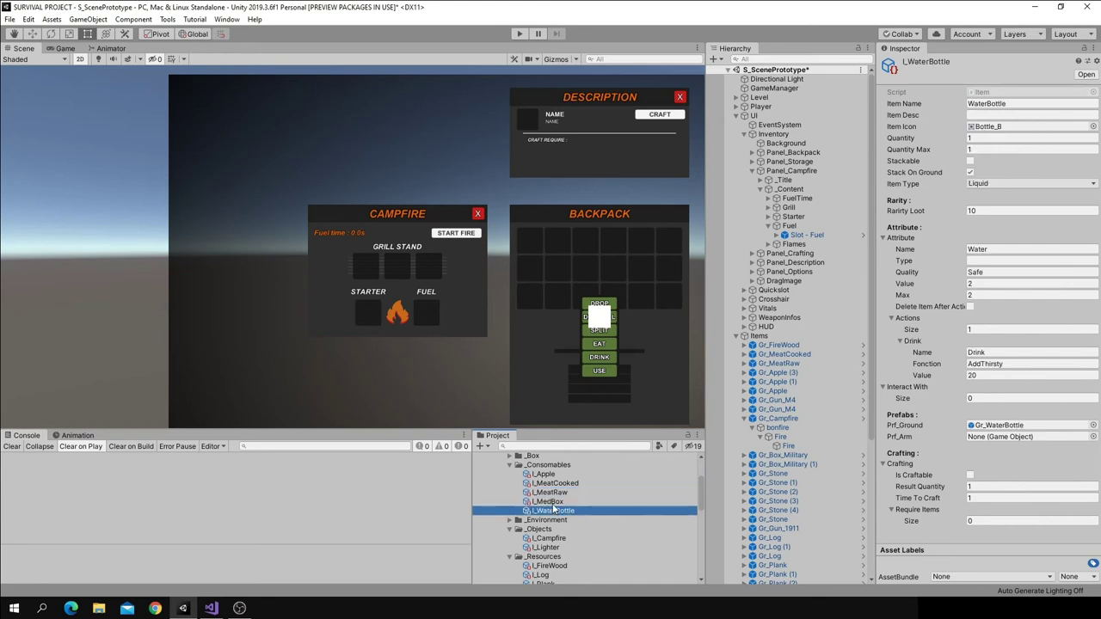
{"action": "scroll", "coordinate": [543, 506], "scroll_direction": "down", "scroll_amount": 3}
{"action": "double_click", "coordinate": [543, 505]}
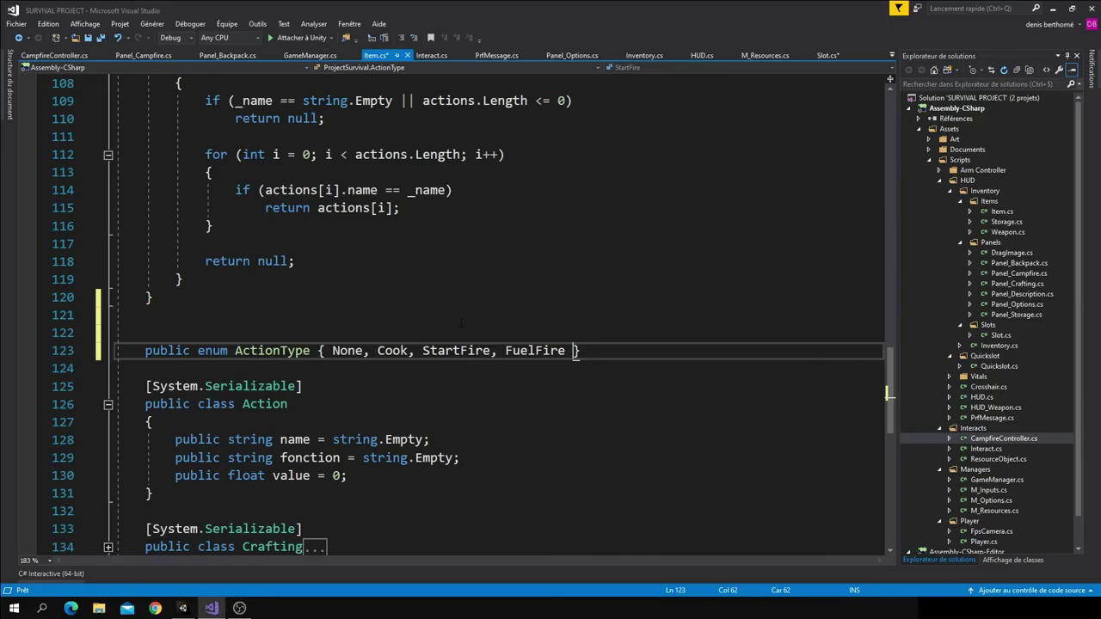
Add Eat, Drink and Use to the enum and make the Action field ActionType defaulting to ActionType.None
{"action": "type", "text": ", Eat, Drink, Use"}
{"action": "key", "text": "Right"}
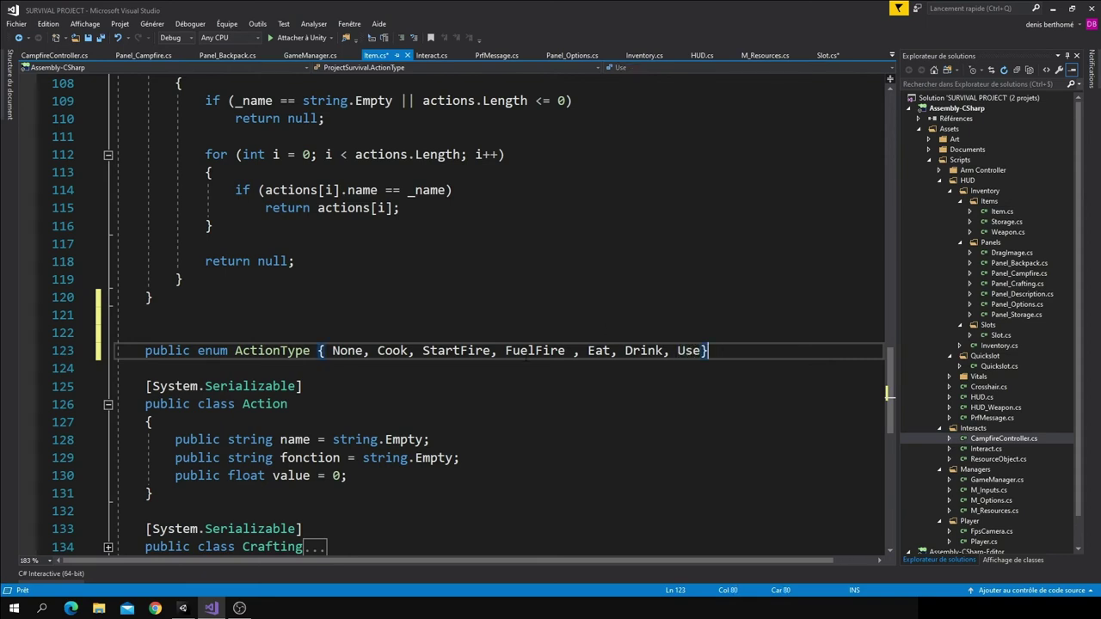
{"action": "left_click", "coordinate": [373, 330]}
{"action": "double_click", "coordinate": [249, 439]}
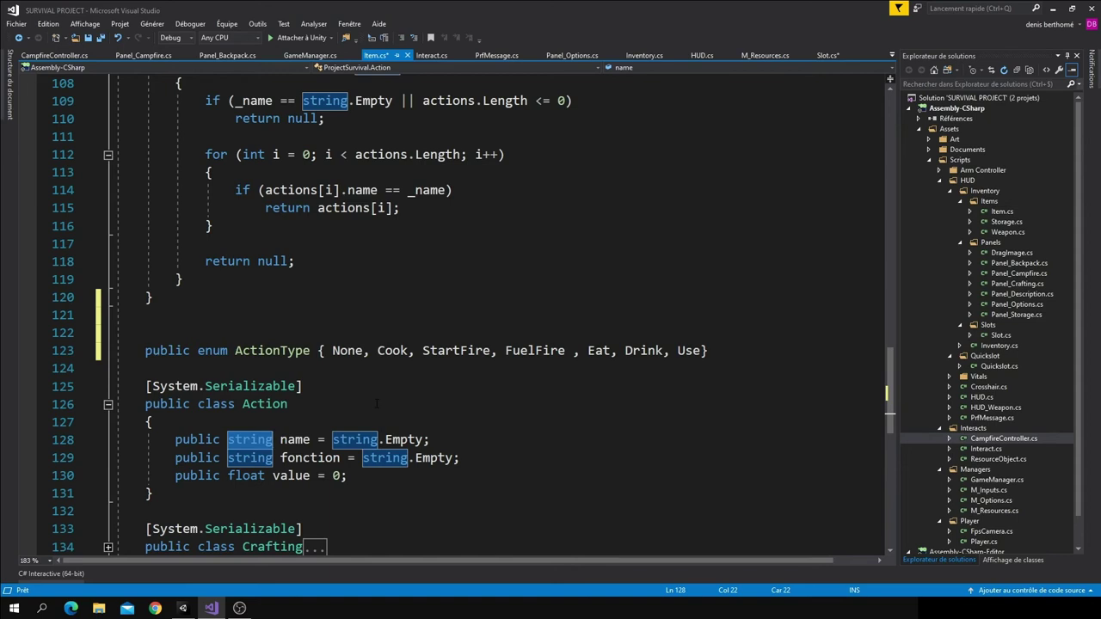
{"action": "type", "text": "Actio"}
{"action": "key", "text": "Tab"}
{"action": "left_click", "coordinate": [458, 439]}
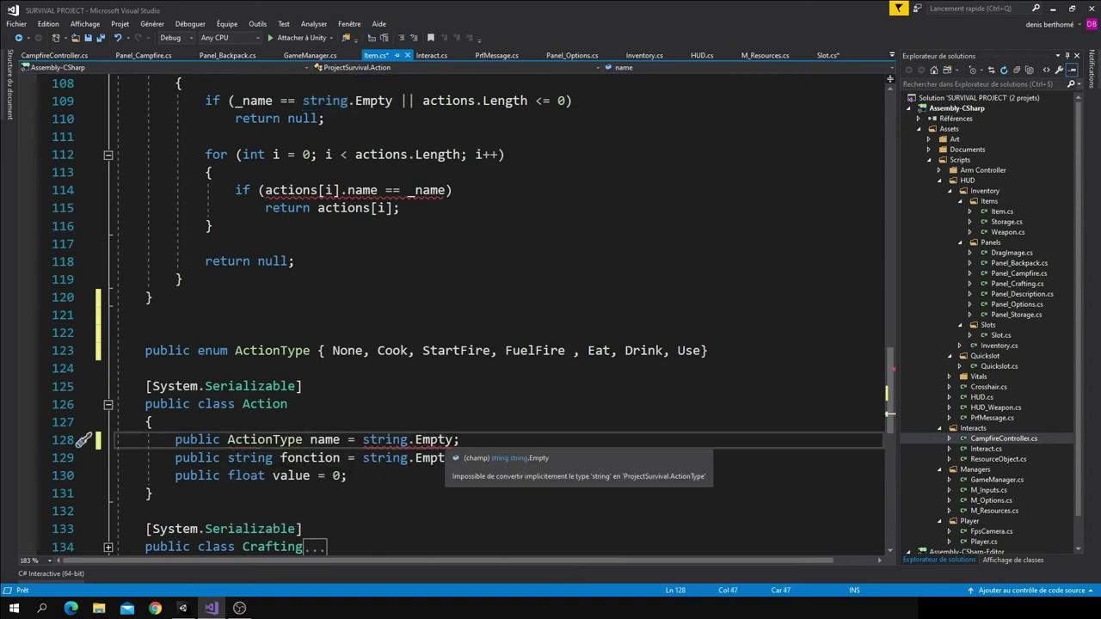
{"action": "key", "text": "ctrl+shift+Left"}
{"action": "key", "text": "ctrl+shift+Left"}
{"action": "key", "text": "ctrl+shift+Left"}
{"action": "type", "text": "Ac"}
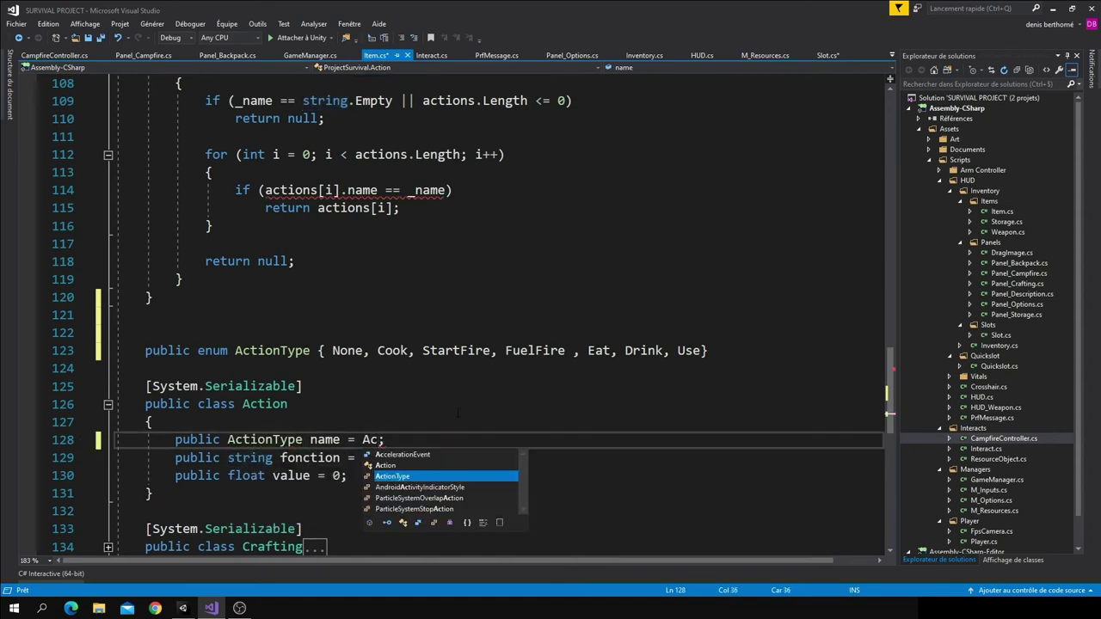
{"action": "type", "text": "."}
{"action": "key", "text": "Down"}
{"action": "key", "text": "Down"}
{"action": "key", "text": "Down"}
{"action": "key", "text": "Down"}
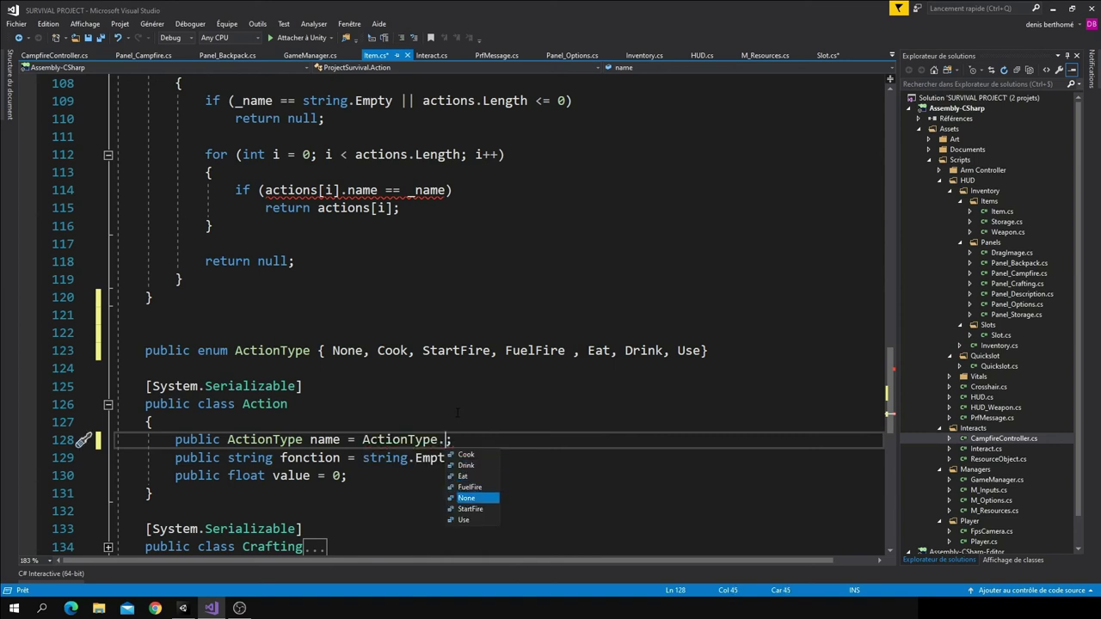
{"action": "key", "text": "Tab"}
Rename the Action field name to type and GetAction's parameter _name to _type
{"action": "left_click", "coordinate": [324, 440]}
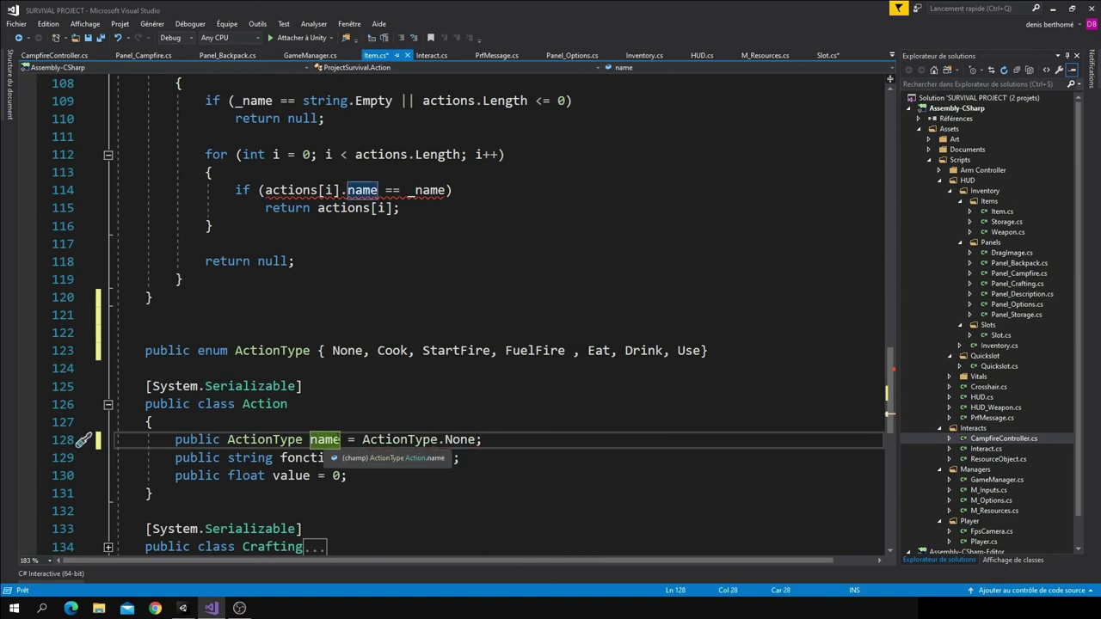
{"action": "key", "text": "ctrl+r"}
{"action": "key", "text": "ctrl+r"}
{"action": "type", "text": "type"}
{"action": "key", "text": "Return"}
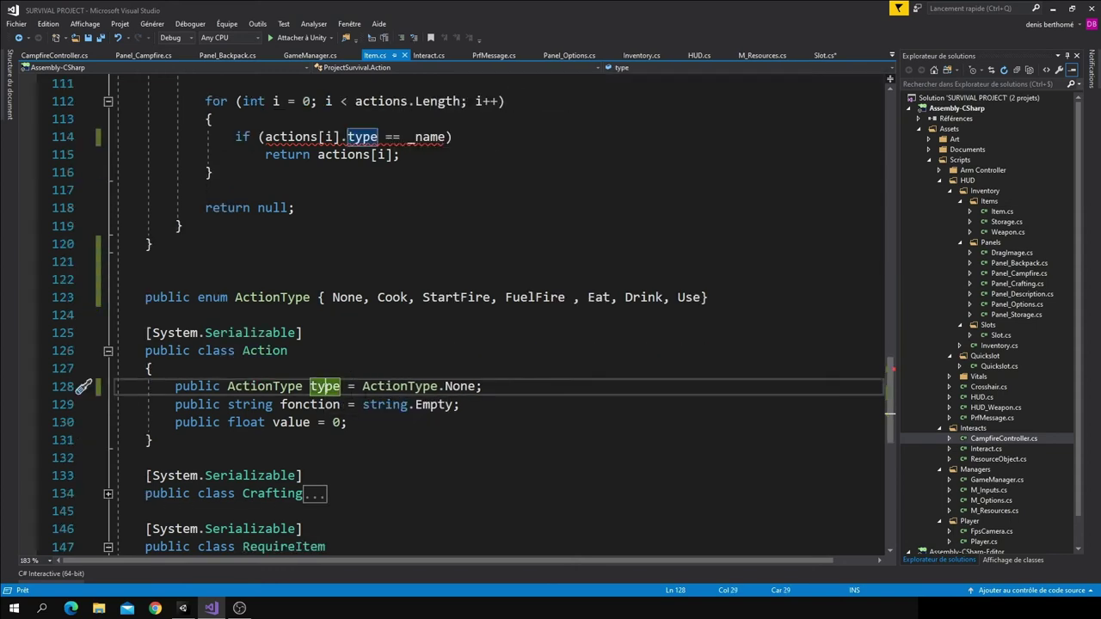
{"action": "key", "text": "ctrl+shift+Up"}
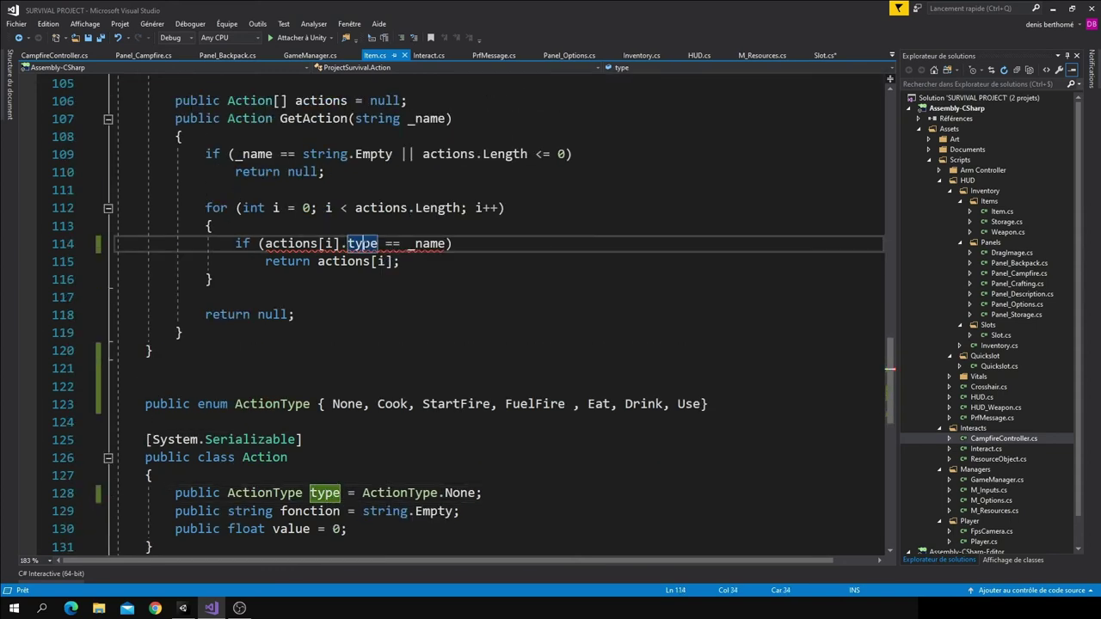
{"action": "left_click", "coordinate": [427, 278]}
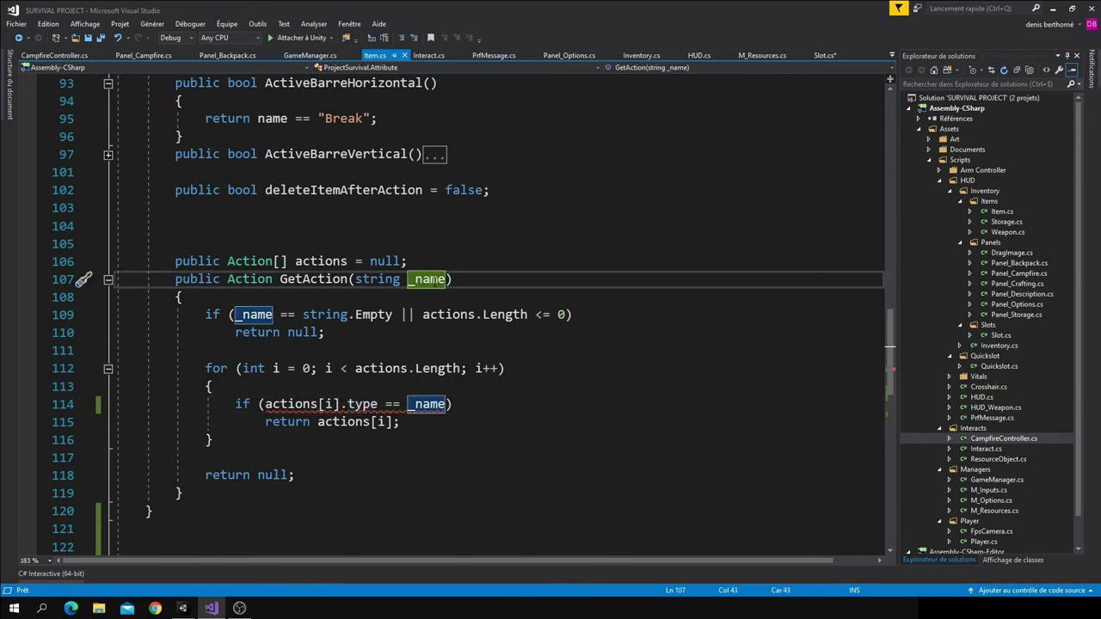
{"action": "key", "text": "ctrl+r"}
{"action": "key", "text": "ctrl+r"}
{"action": "key", "text": "BackSpace"}
{"action": "type", "text": "type"}
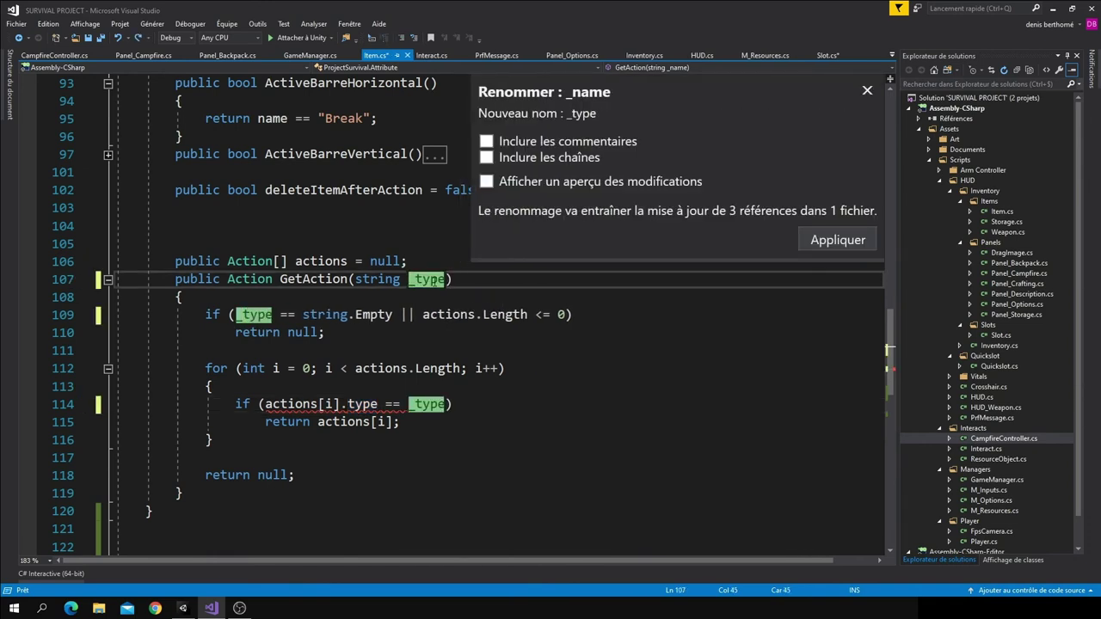
{"action": "key", "text": "Return"}
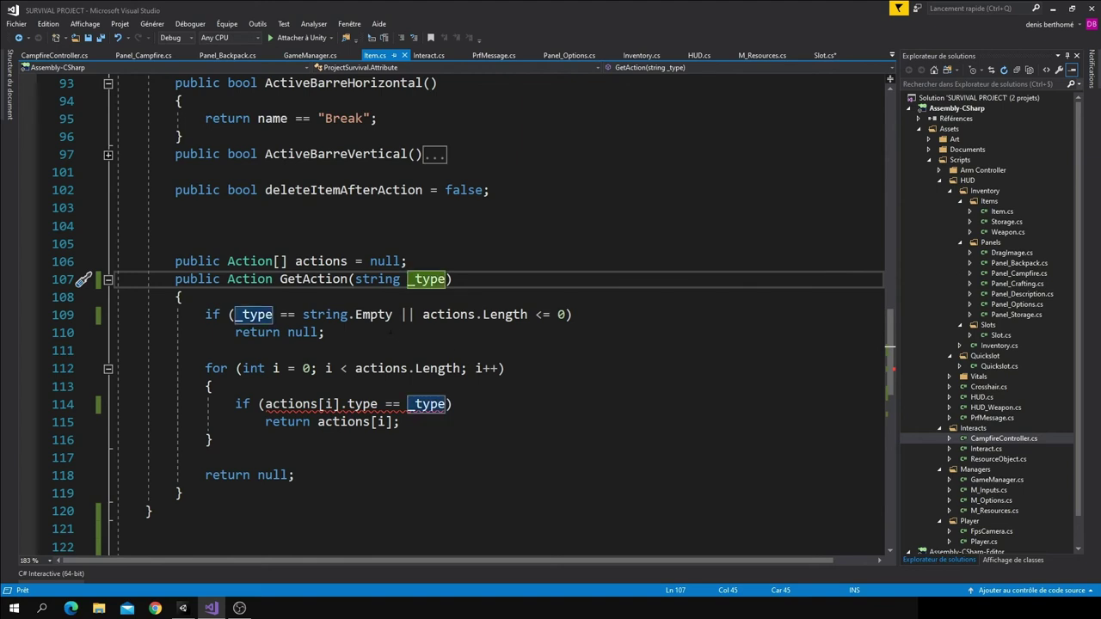
Make GetAction take an ActionType parameter and check against ActionType.None instead of string.Empty
{"action": "left_click_drag", "start_coordinate": [393, 314], "coordinate": [296, 315]}
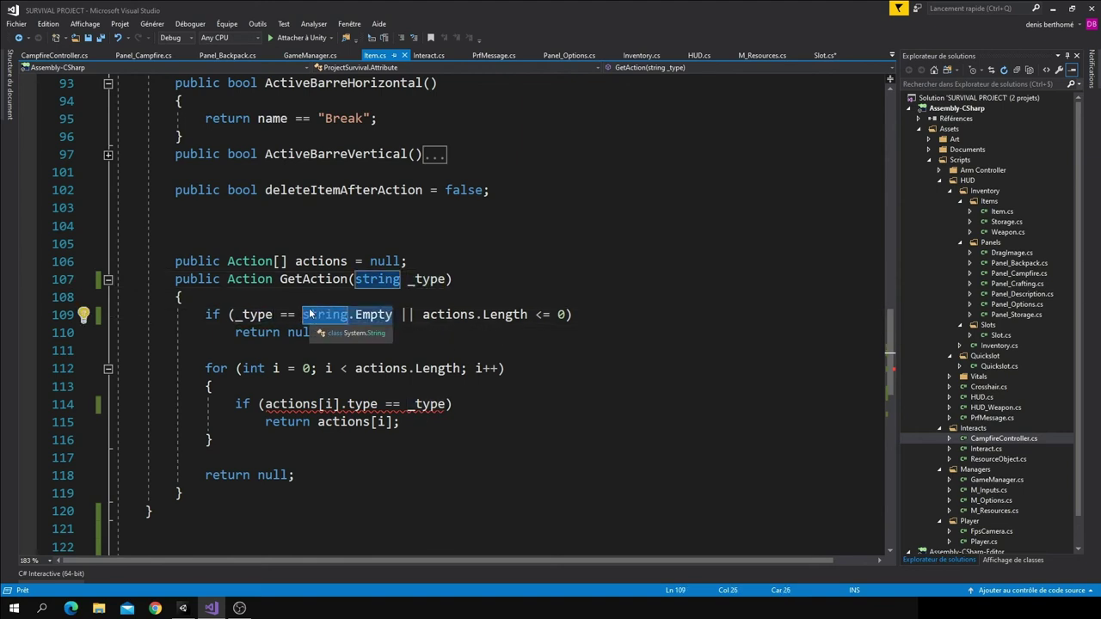
{"action": "key", "text": "BackSpace"}
{"action": "type", "text": "A"}
{"action": "key", "text": "Tab"}
{"action": "type", "text": "."}
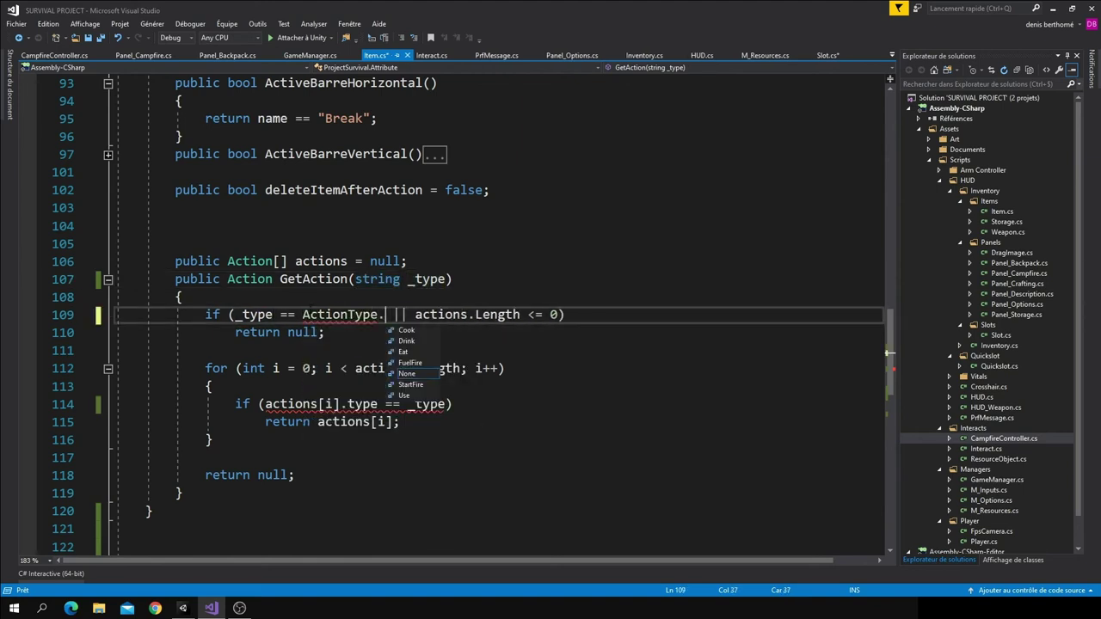
{"action": "key", "text": "Tab"}
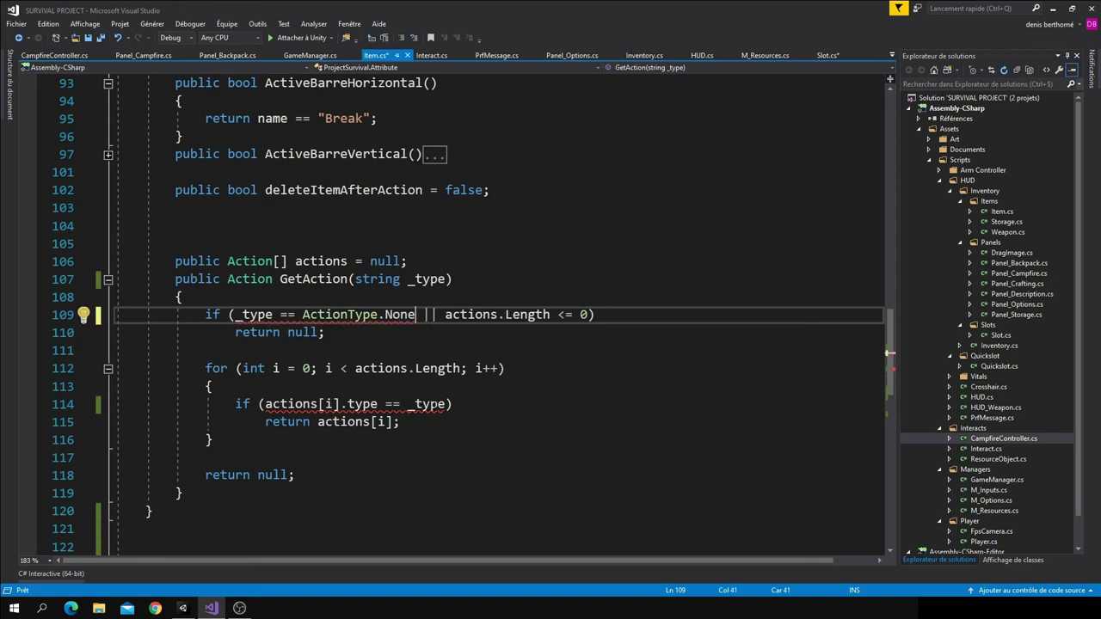
{"action": "left_click", "coordinate": [430, 403]}
{"action": "double_click", "coordinate": [376, 279]}
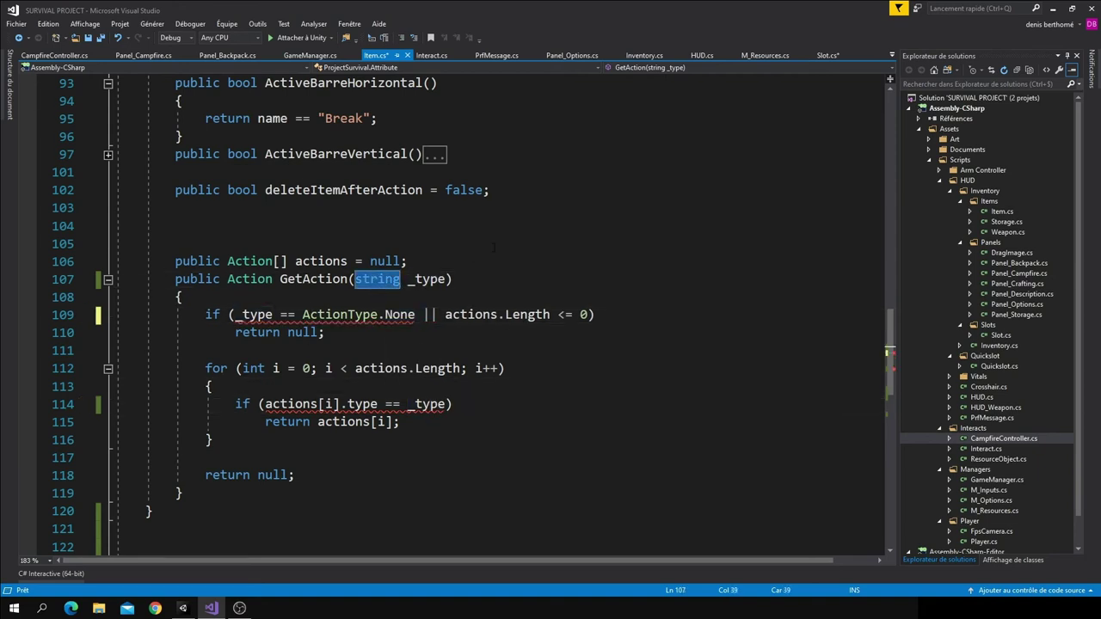
{"action": "type", "text": "Act"}
{"action": "key", "text": "Tab"}
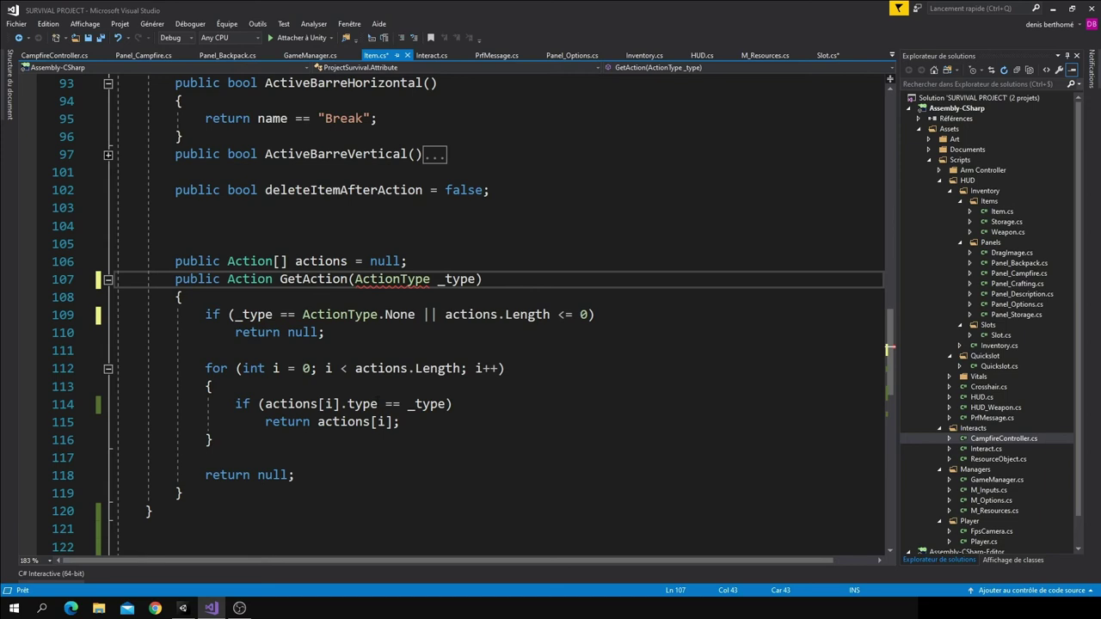
{"action": "left_click", "coordinate": [370, 350]}
{"action": "scroll", "coordinate": [370, 353], "scroll_direction": "down", "scroll_amount": 2}
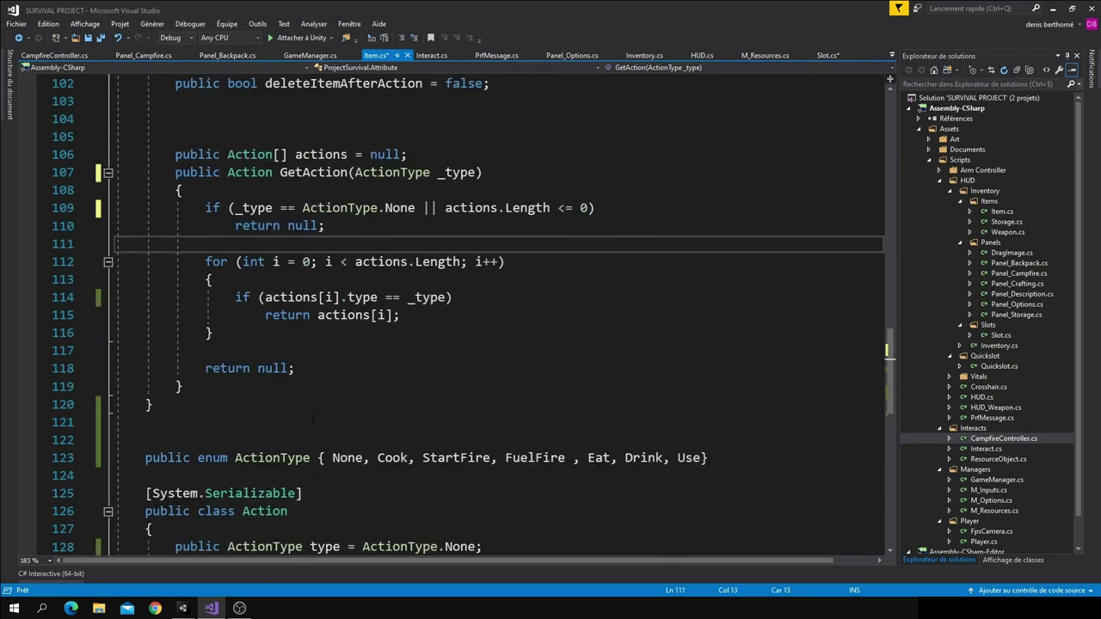
{"action": "scroll", "coordinate": [369, 353], "scroll_direction": "up", "scroll_amount": 1}
{"action": "scroll", "coordinate": [361, 370], "scroll_direction": "up", "scroll_amount": 5}
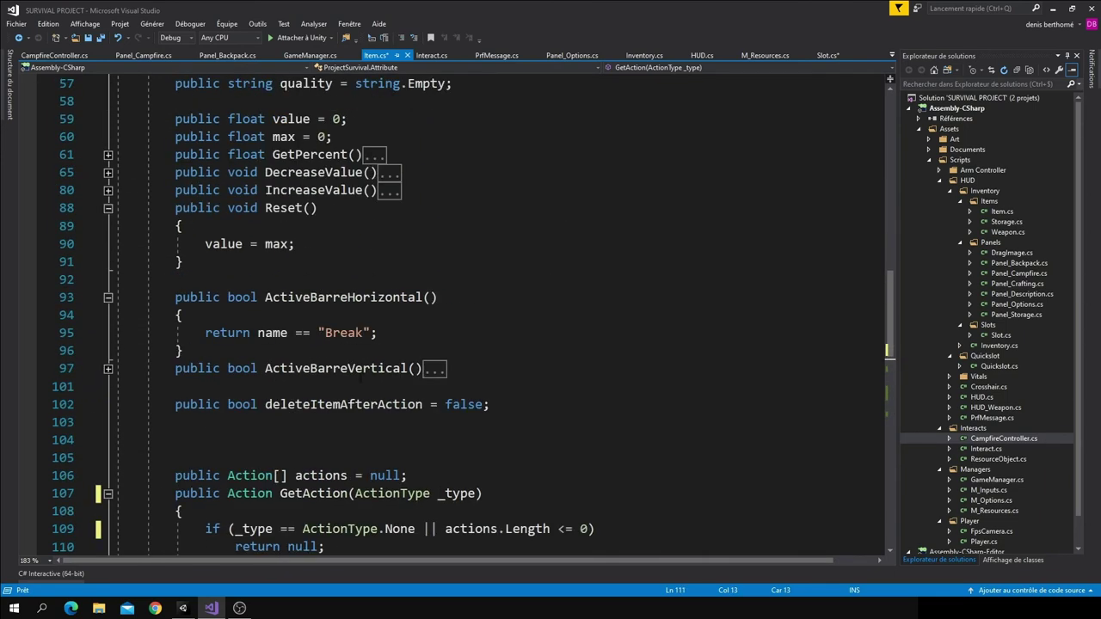
{"action": "key", "text": "Down"}
{"action": "key", "text": "Down"}
Add 'public ActionType actionType = ActionType.None;' to Slot.cs
{"action": "left_click", "coordinate": [828, 55]}
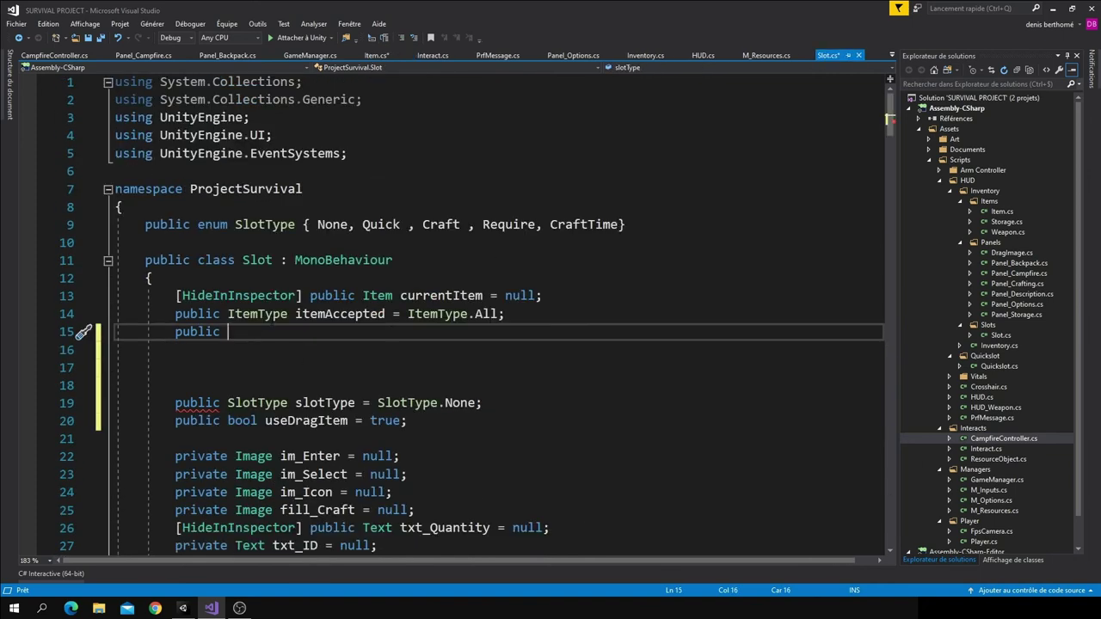
{"action": "type", "text": "Acti"}
{"action": "key", "text": "Tab"}
{"action": "key", "text": "Up"}
{"action": "key", "text": "Up"}
{"action": "key", "text": "Up"}
{"action": "key", "text": "Tab"}
{"action": "type", "text": "A"}
{"action": "key", "text": "Tab"}
{"action": "type", "text": "."}
{"action": "key", "text": "Down"}
{"action": "key", "text": "Down"}
{"action": "key", "text": "Down"}
{"action": "key", "text": "Down"}
{"action": "type", "text": ";"}
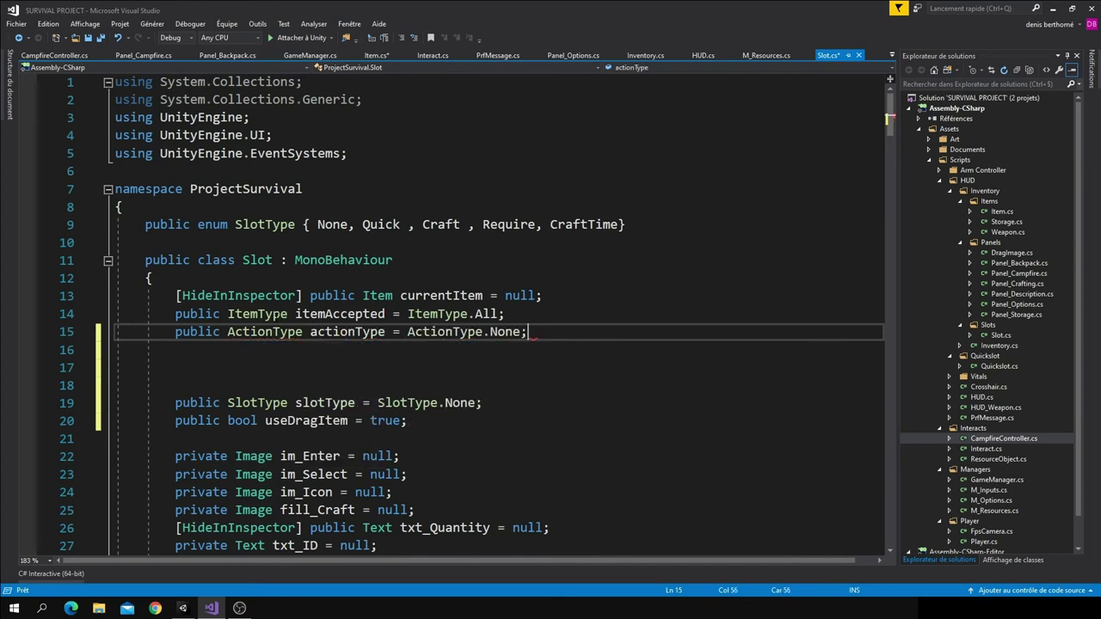
Save all scripts and open the Panel_Options compile error from Unity's console
{"action": "key", "text": "ctrl+shift+s"}
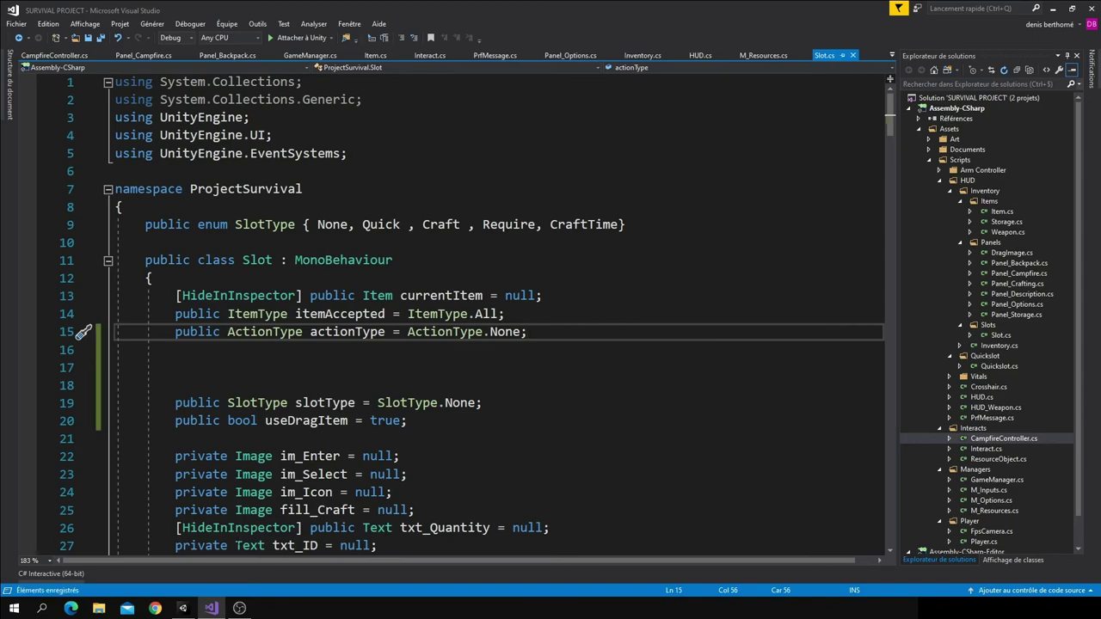
{"action": "key", "text": "alt+Tab"}
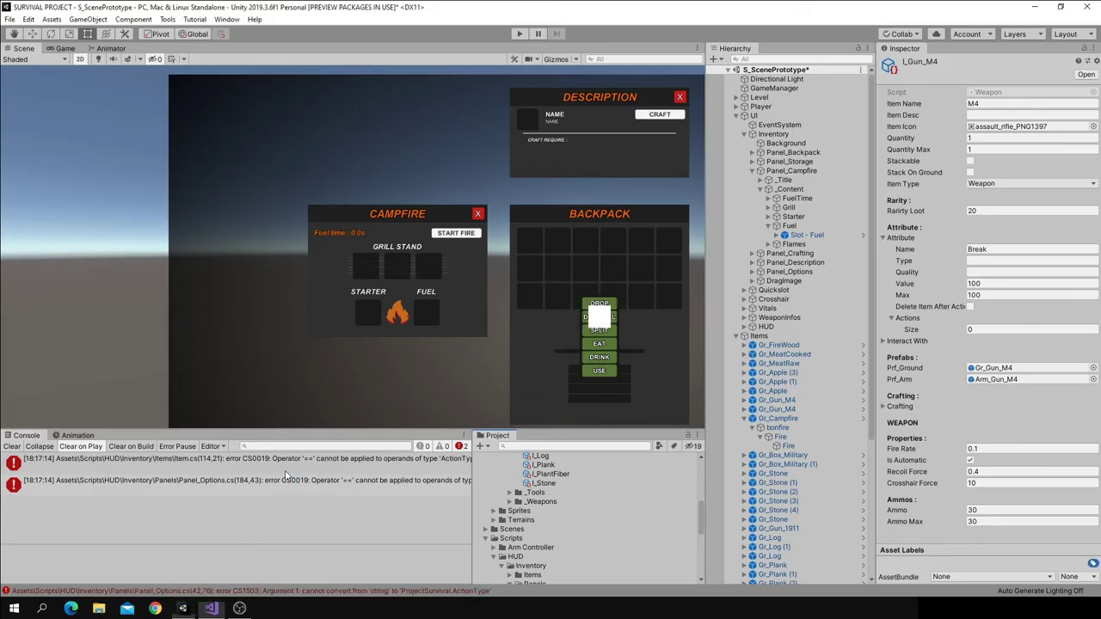
{"action": "double_click", "coordinate": [277, 470]}
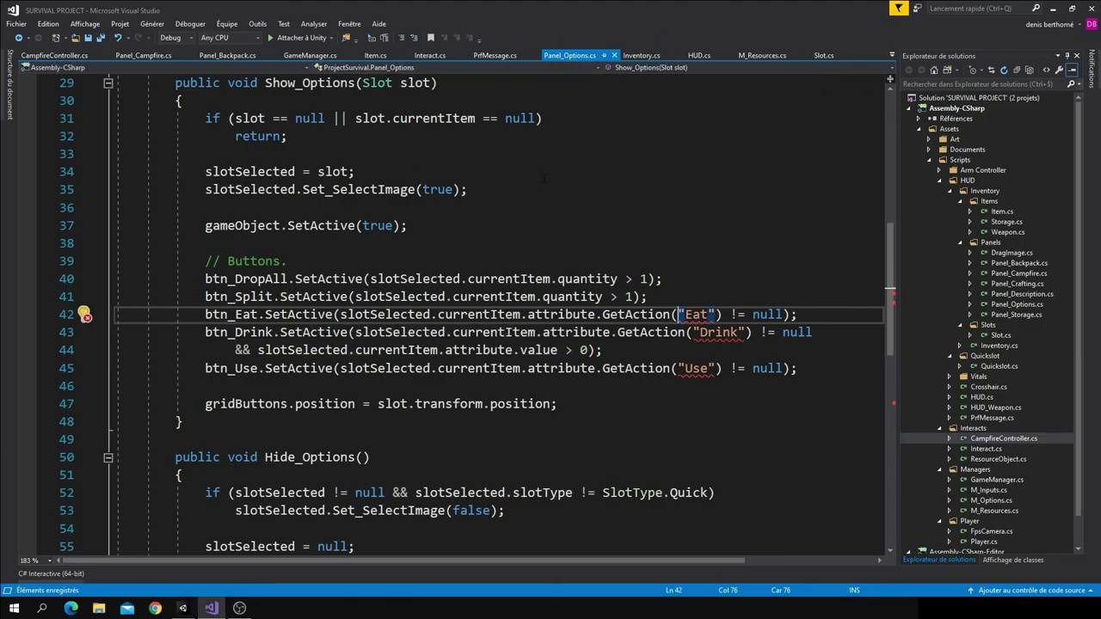
Replace the "Eat" and "Drink" GetAction arguments with ActionType.Eat and ActionType.Drink
{"action": "left_click_drag", "start_coordinate": [206, 315], "coordinate": [250, 315]}
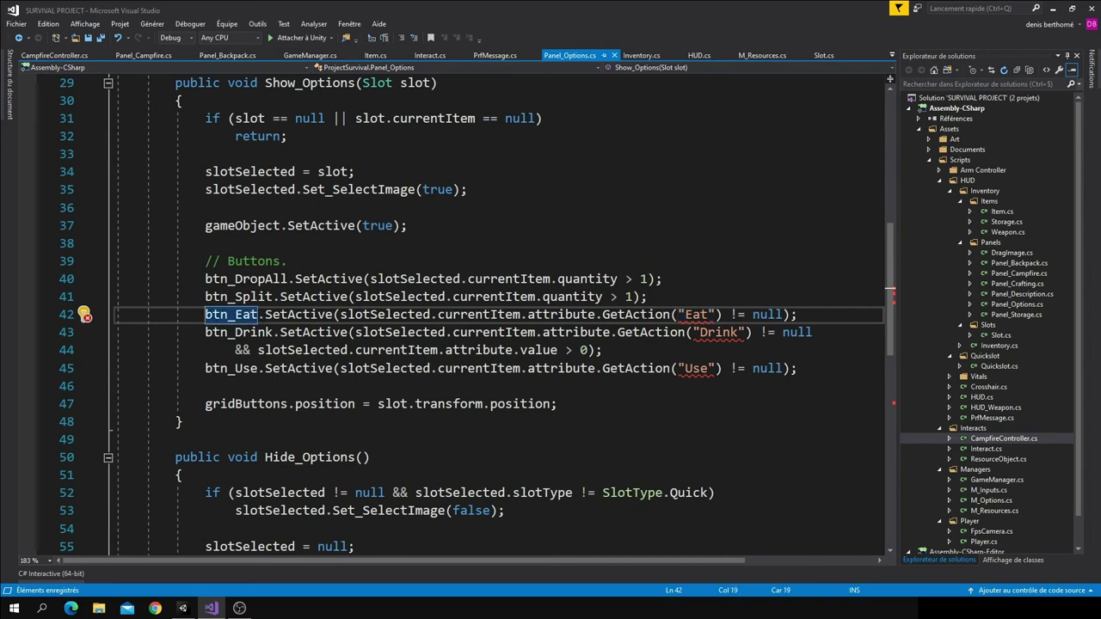
{"action": "left_click_drag", "start_coordinate": [716, 315], "coordinate": [678, 315]}
{"action": "type", "text": "A"}
{"action": "type", "text": "Acti"}
{"action": "key", "text": "Tab"}
{"action": "type", "text": "."}
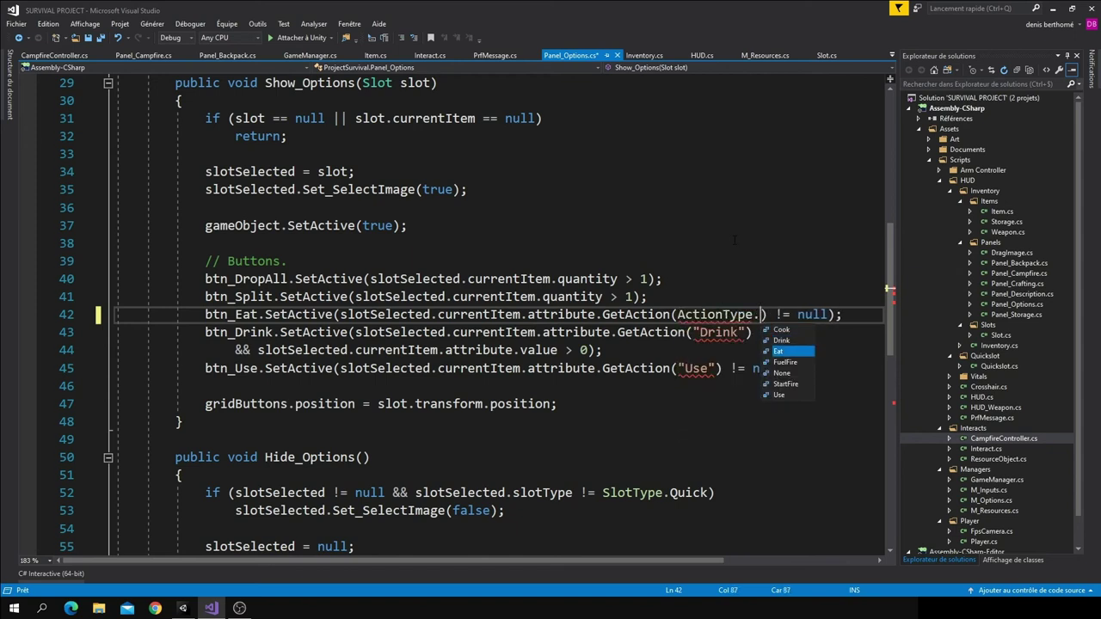
{"action": "key", "text": "Tab"}
{"action": "left_click_drag", "start_coordinate": [677, 332], "coordinate": [743, 332]}
{"action": "type", "text": "A"}
{"action": "key", "text": "Tab"}
{"action": "type", "text": "."}
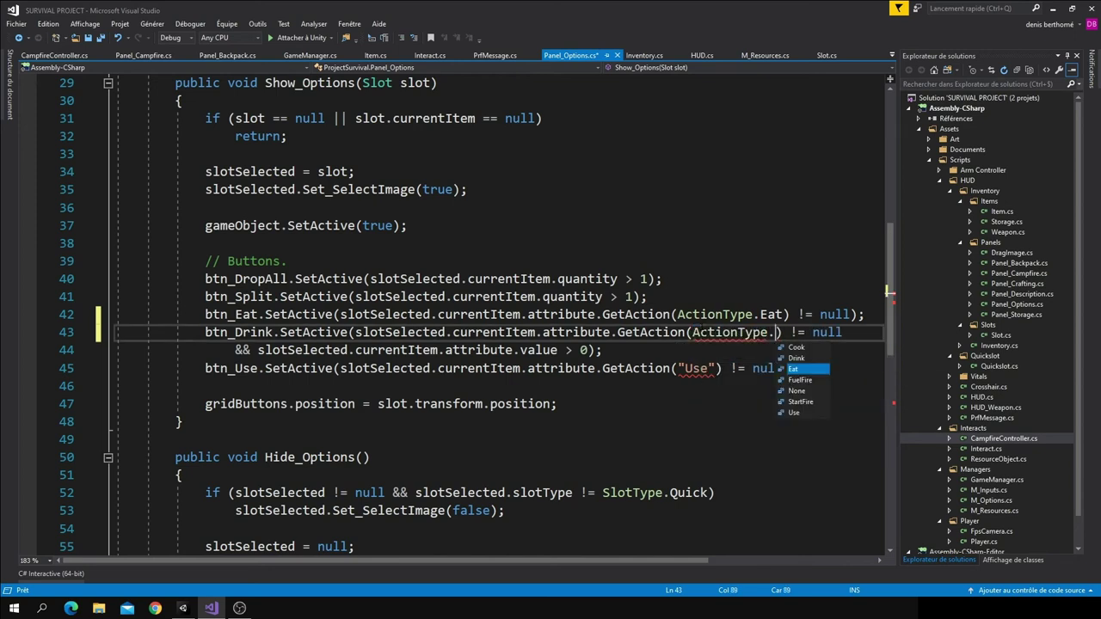
{"action": "key", "text": "Down"}
{"action": "key", "text": "Down"}
Replace the "Use" GetAction argument with ActionType.Use
{"action": "key", "text": "Down"}
{"action": "key", "text": "Up"}
{"action": "key", "text": "Up"}
{"action": "key", "text": "Up"}
{"action": "key", "text": "Tab"}
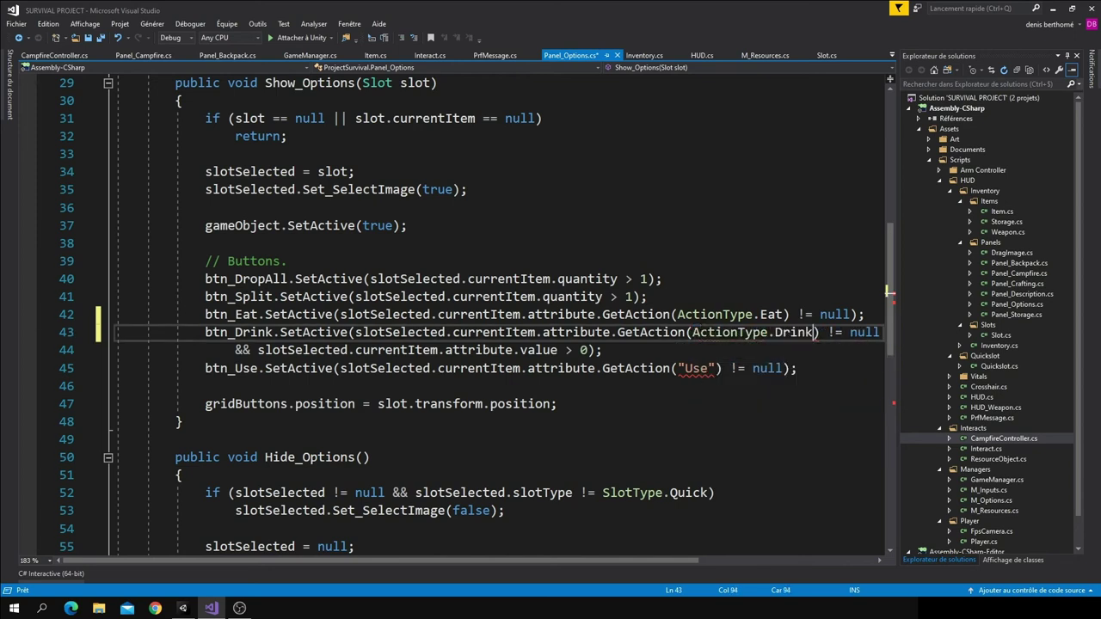
{"action": "left_click", "coordinate": [671, 368]}
{"action": "type", "text": "A"}
{"action": "key", "text": "Tab"}
{"action": "type", "text": "."}
{"action": "key", "text": "Down"}
{"action": "key", "text": "Down"}
{"action": "key", "text": "Down"}
{"action": "key", "text": "Down"}
{"action": "key", "text": "Down"}
{"action": "key", "text": "Tab"}
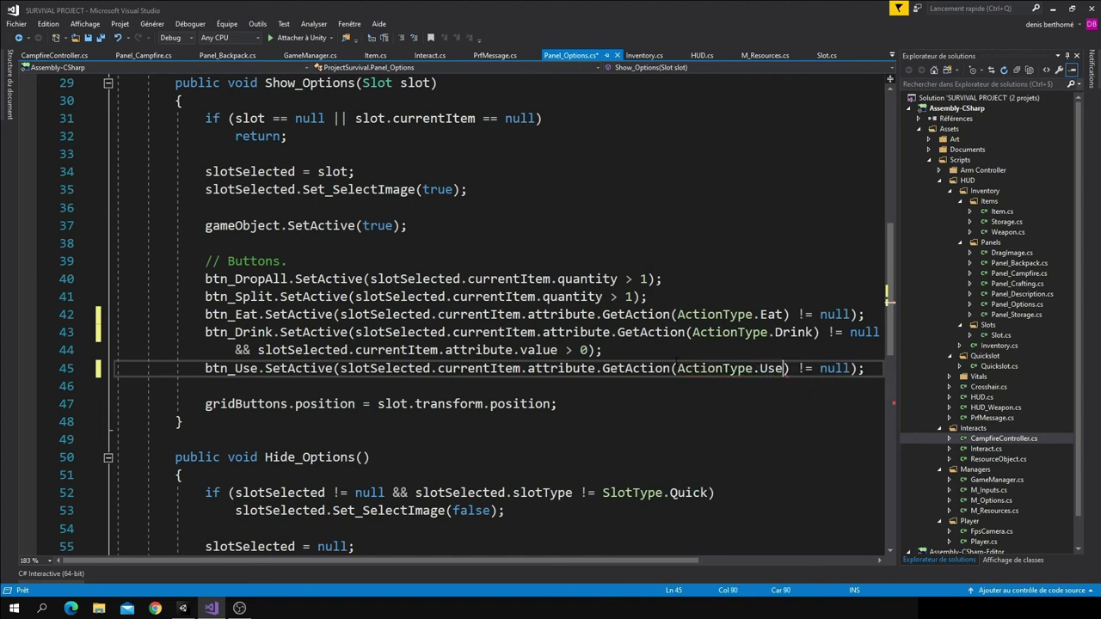
{"action": "scroll", "coordinate": [606, 424], "scroll_direction": "down", "scroll_amount": 6}
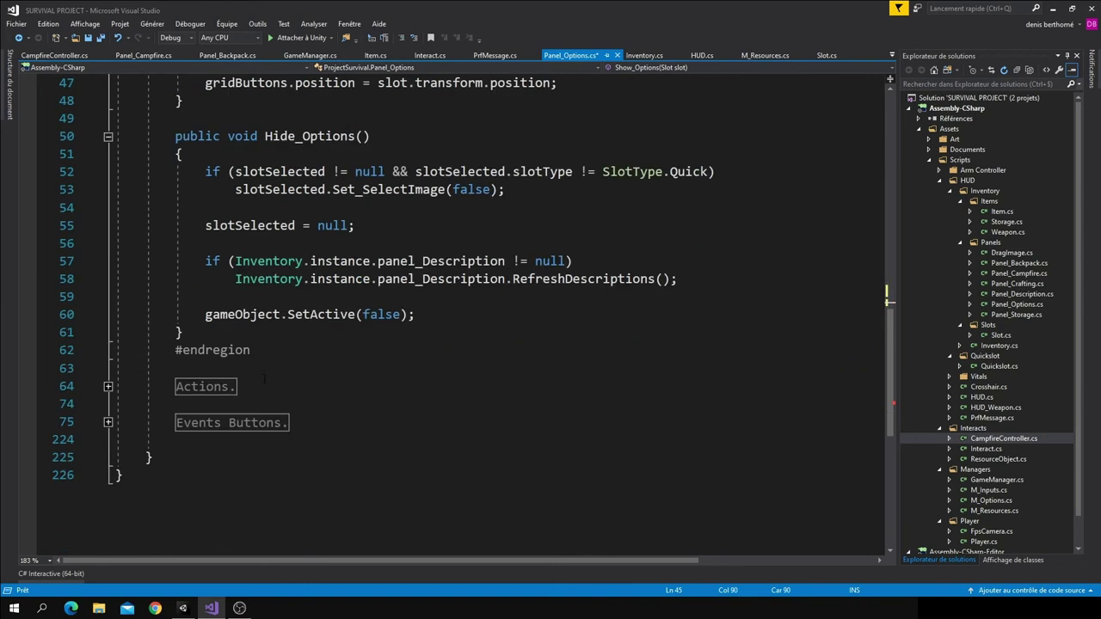
In the Events Buttons region, change ActionItem's parameter type from string to ActionType
{"action": "double_click", "coordinate": [214, 425]}
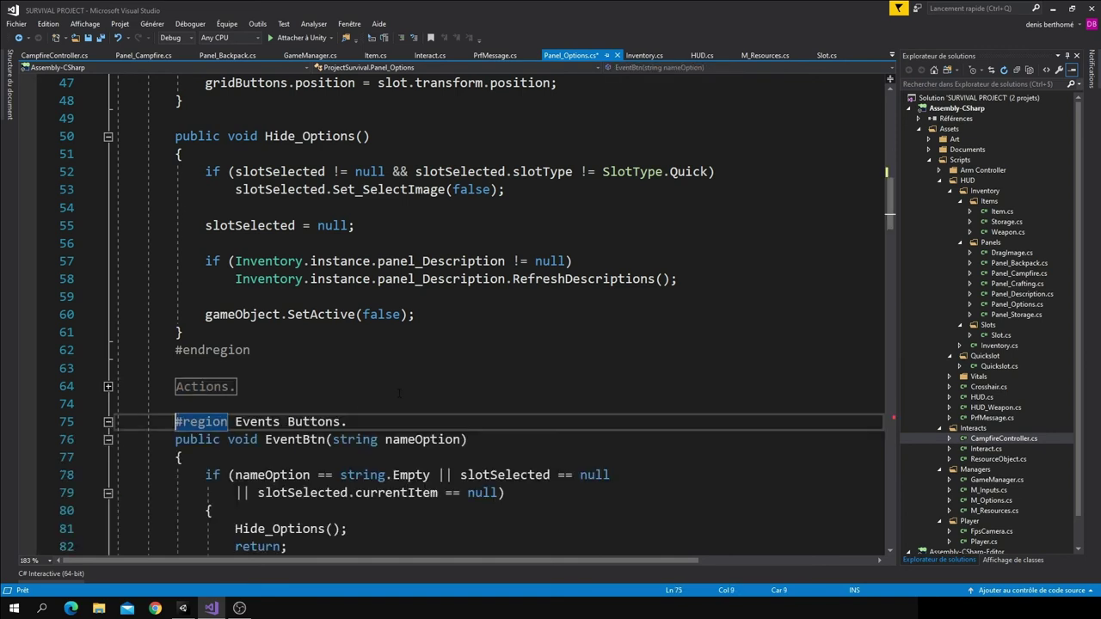
{"action": "scroll", "coordinate": [399, 393], "scroll_direction": "down", "scroll_amount": 11}
{"action": "scroll", "coordinate": [399, 387], "scroll_direction": "down", "scroll_amount": 7}
{"action": "scroll", "coordinate": [398, 378], "scroll_direction": "down", "scroll_amount": 10}
{"action": "scroll", "coordinate": [397, 374], "scroll_direction": "down", "scroll_amount": 3}
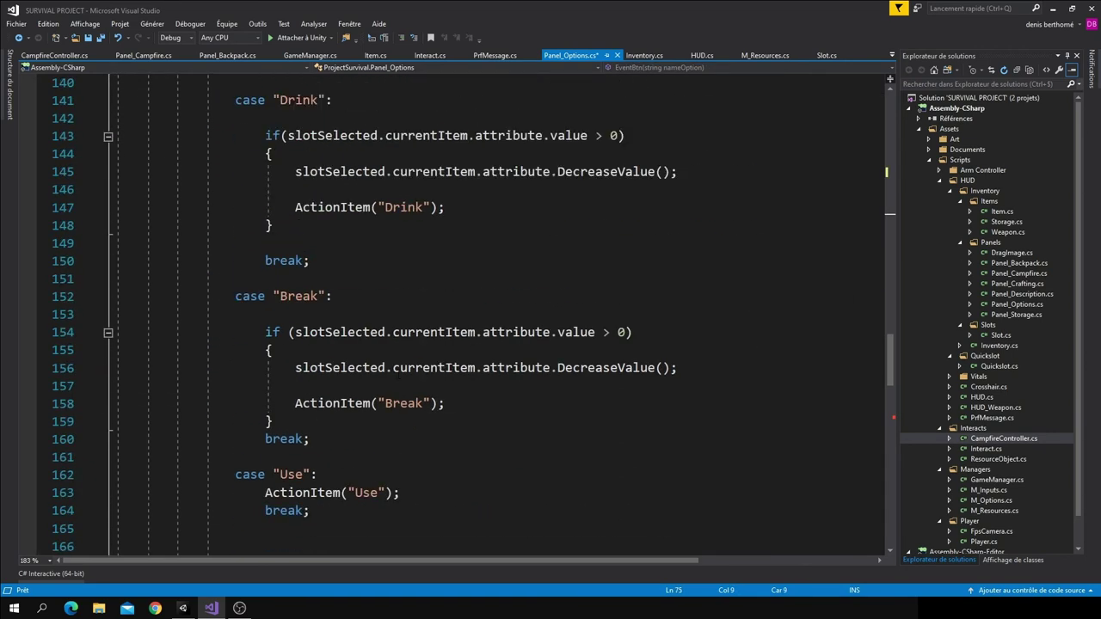
{"action": "scroll", "coordinate": [398, 375], "scroll_direction": "down", "scroll_amount": 10}
{"action": "left_click", "coordinate": [572, 332]}
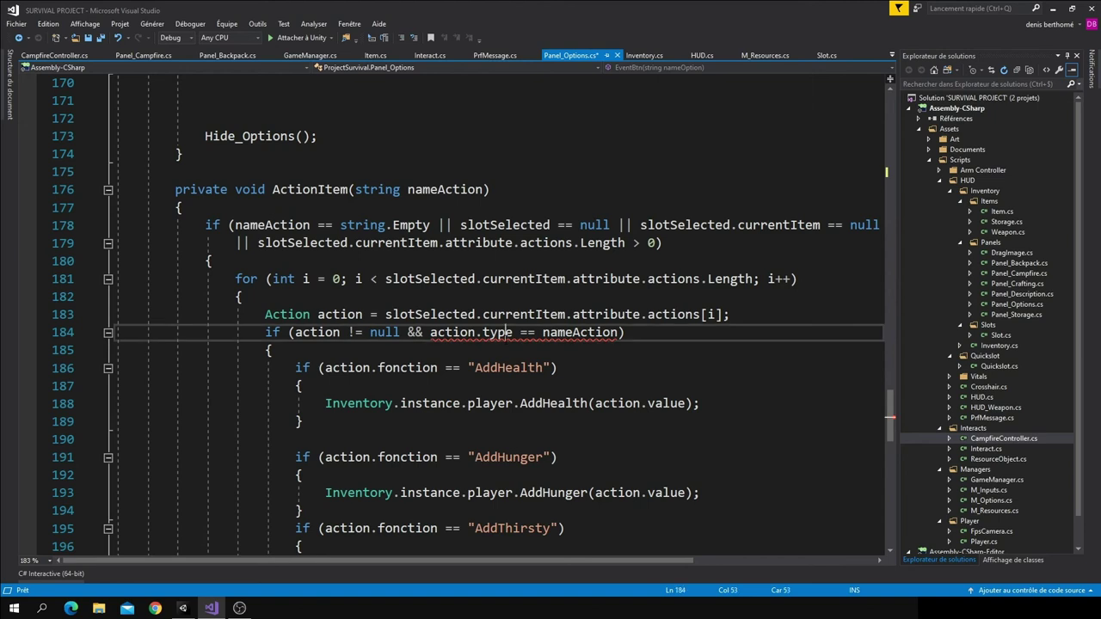
{"action": "scroll", "coordinate": [493, 304], "scroll_direction": "up", "scroll_amount": 1}
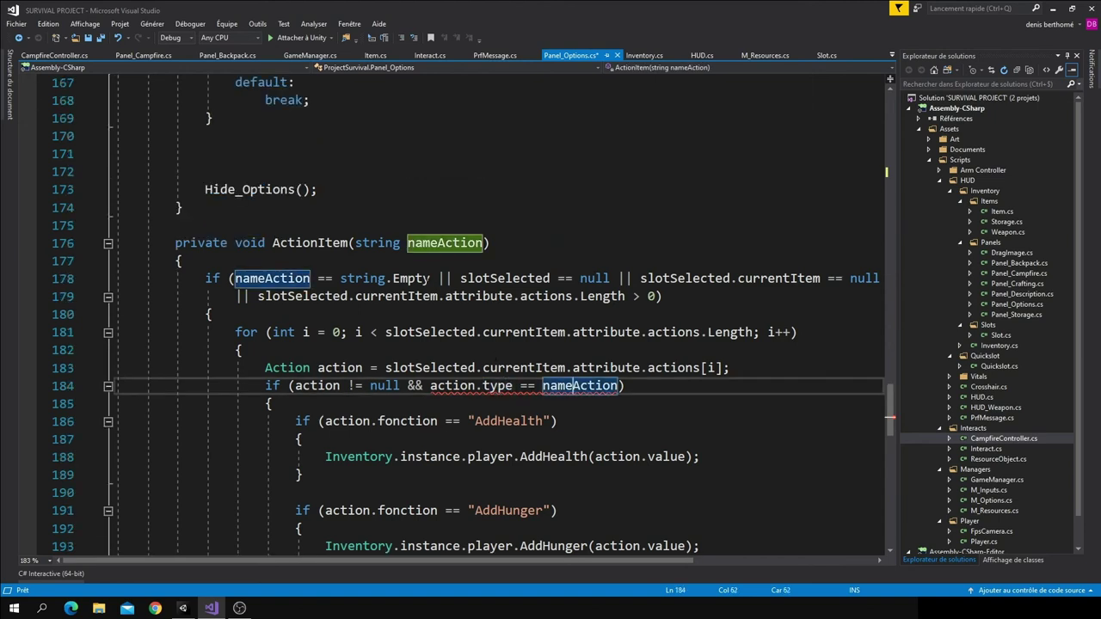
{"action": "scroll", "coordinate": [428, 277], "scroll_direction": "up", "scroll_amount": 1}
{"action": "double_click", "coordinate": [381, 296]}
{"action": "type", "text": "Act"}
{"action": "key", "text": "Down"}
{"action": "key", "text": "Tab"}
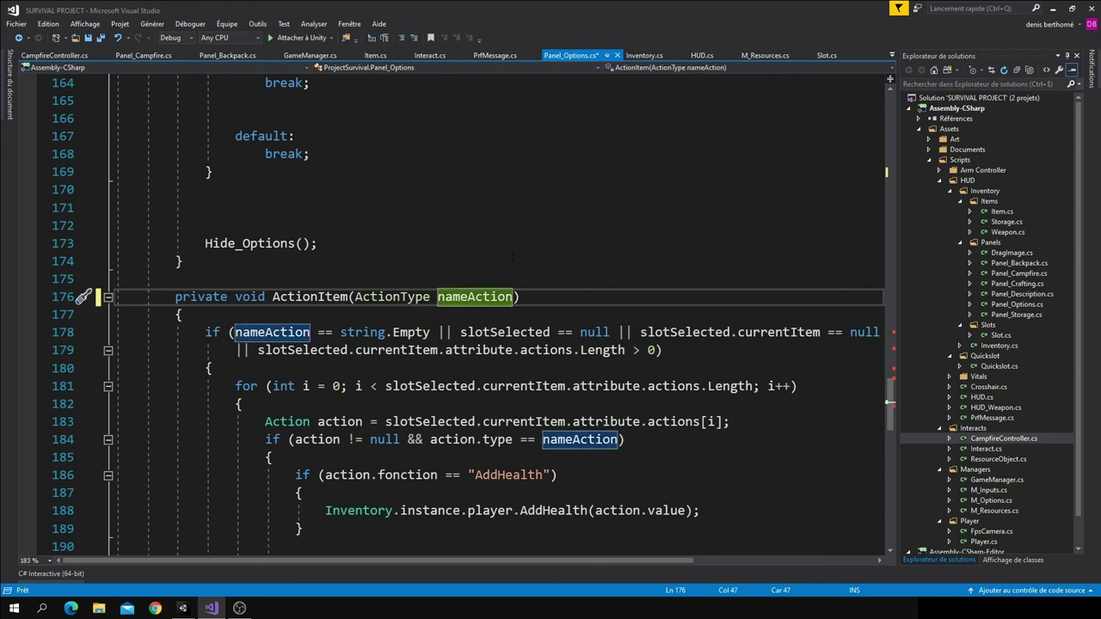
Rename the nameAction parameter to typeAction across all references with Ctrl+R, R
{"action": "key", "text": "ctrl+r"}
{"action": "key", "text": "ctrl+r"}
{"action": "key", "text": "BackSpace"}
{"action": "key", "text": "BackSpace"}
{"action": "key", "text": "BackSpace"}
{"action": "key", "text": "Delete"}
{"action": "type", "text": "type"}
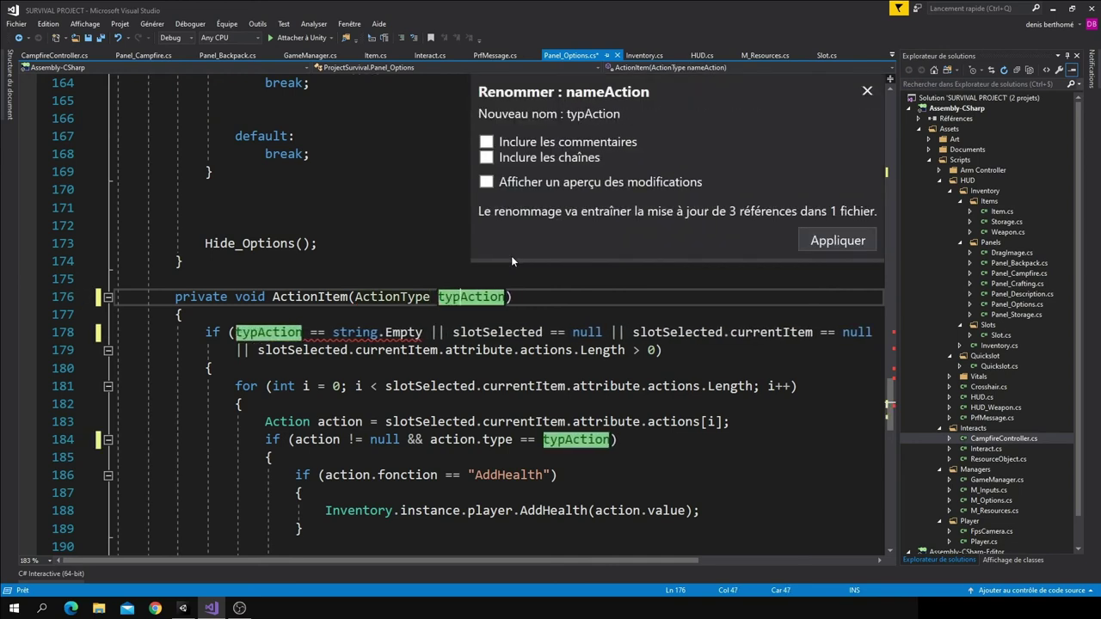
{"action": "key", "text": "Return"}
Replace string.Empty with ActionType.None in the empty check on line 178
{"action": "left_click", "coordinate": [428, 332]}
{"action": "left_click_drag", "start_coordinate": [424, 332], "coordinate": [340, 332]}
{"action": "type", "text": "Ac."}
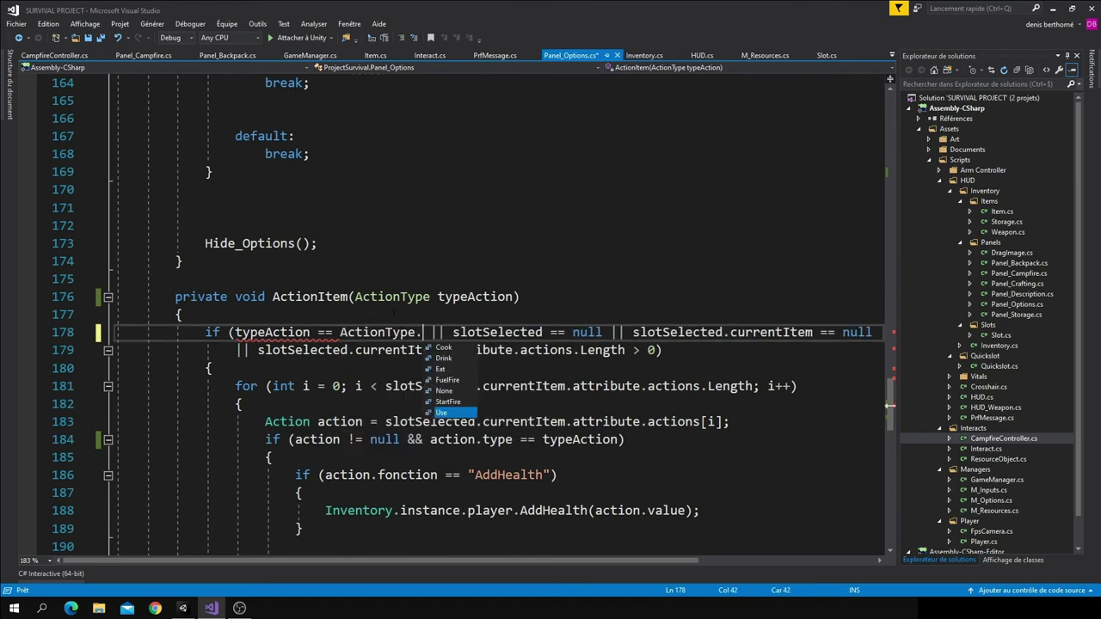
{"action": "type", "text": "N"}
{"action": "key", "text": "Tab"}
{"action": "left_click", "coordinate": [555, 475]}
{"action": "left_click", "coordinate": [579, 463]}
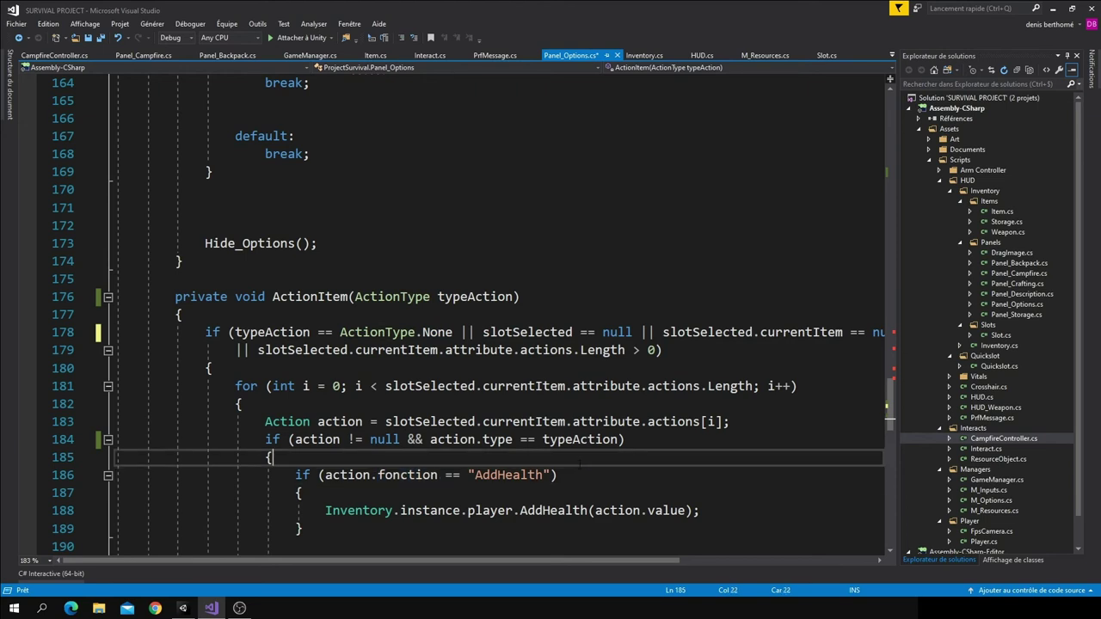
{"action": "scroll", "coordinate": [579, 463], "scroll_direction": "up", "scroll_amount": 8}
Pass ActionType.Use instead of "Use" to ActionItem on line 163
{"action": "left_click_drag", "start_coordinate": [385, 493], "coordinate": [361, 492]}
{"action": "type", "text": "ActionItem(ActionType.);"}
{"action": "key", "text": "Tab"}
{"action": "type", "text": "."}
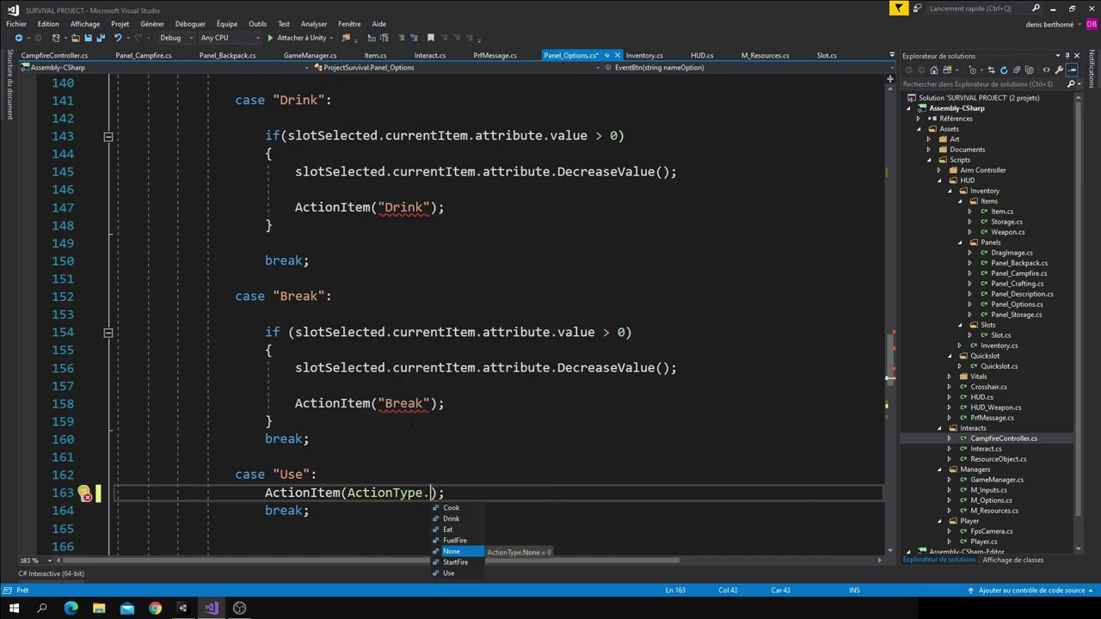
{"action": "type", "text": "U"}
{"action": "key", "text": "Tab"}
Start replacing the "Break" string on line 158 with an ActionType value, then view Item.cs
{"action": "left_click", "coordinate": [423, 403]}
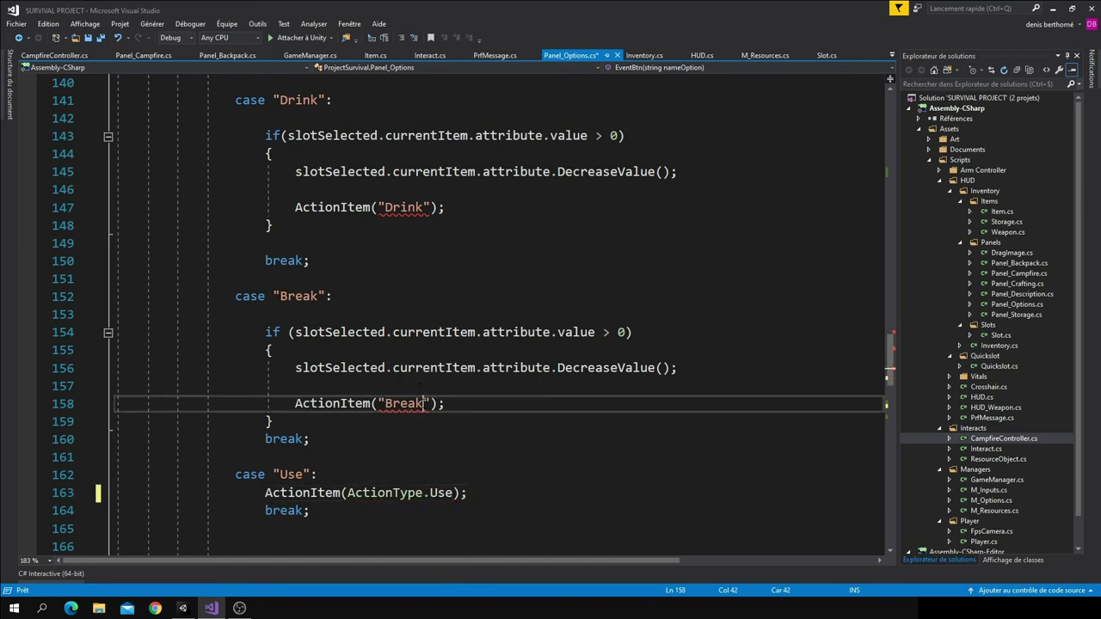
{"action": "type", "text": "k"}
{"action": "double_click", "coordinate": [409, 403]}
{"action": "type", "text": "A."}
{"action": "key", "text": "Up"}
{"action": "key", "text": "Up"}
{"action": "key", "text": "Up"}
{"action": "key", "text": "Up"}
{"action": "key", "text": "Up"}
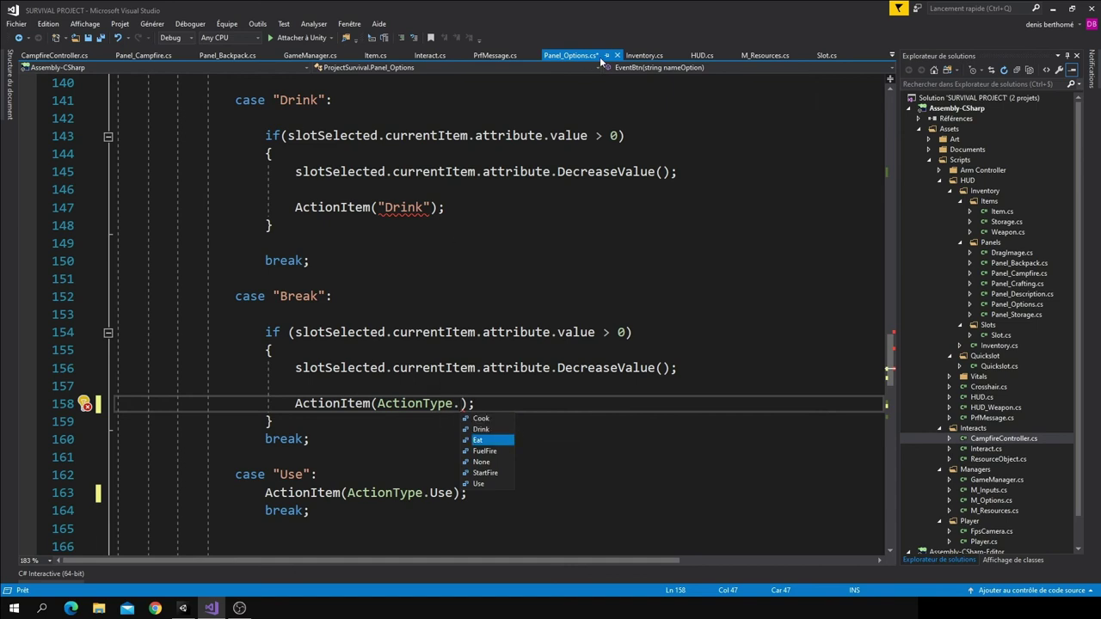
{"action": "key", "text": "Down"}
{"action": "left_click", "coordinate": [372, 60]}
Add a comma after Use in Item.cs's ActionType enum so Break becomes the last value
{"action": "scroll", "coordinate": [371, 348], "scroll_direction": "down", "scroll_amount": 10}
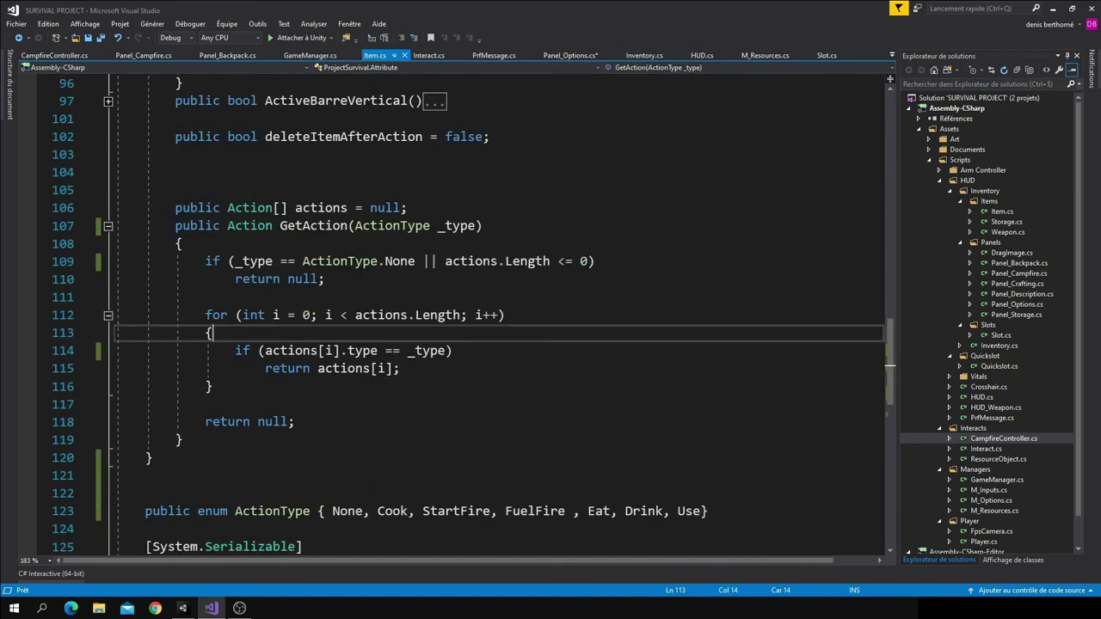
{"action": "scroll", "coordinate": [371, 348], "scroll_direction": "down", "scroll_amount": 4}
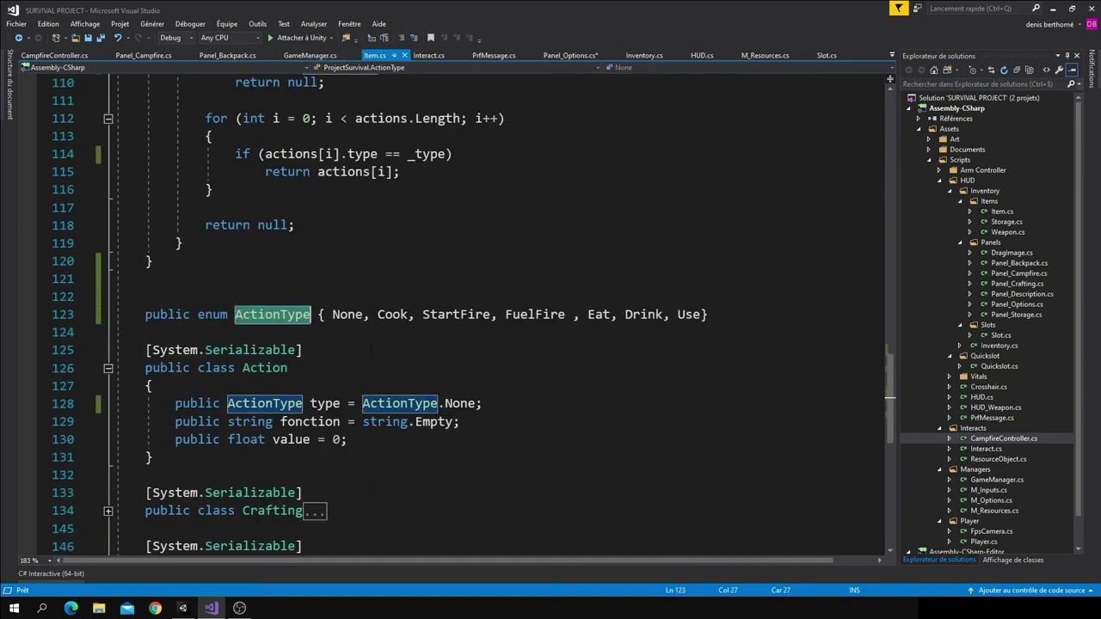
{"action": "left_click", "coordinate": [701, 314]}
{"action": "type", "text": ", Break"}
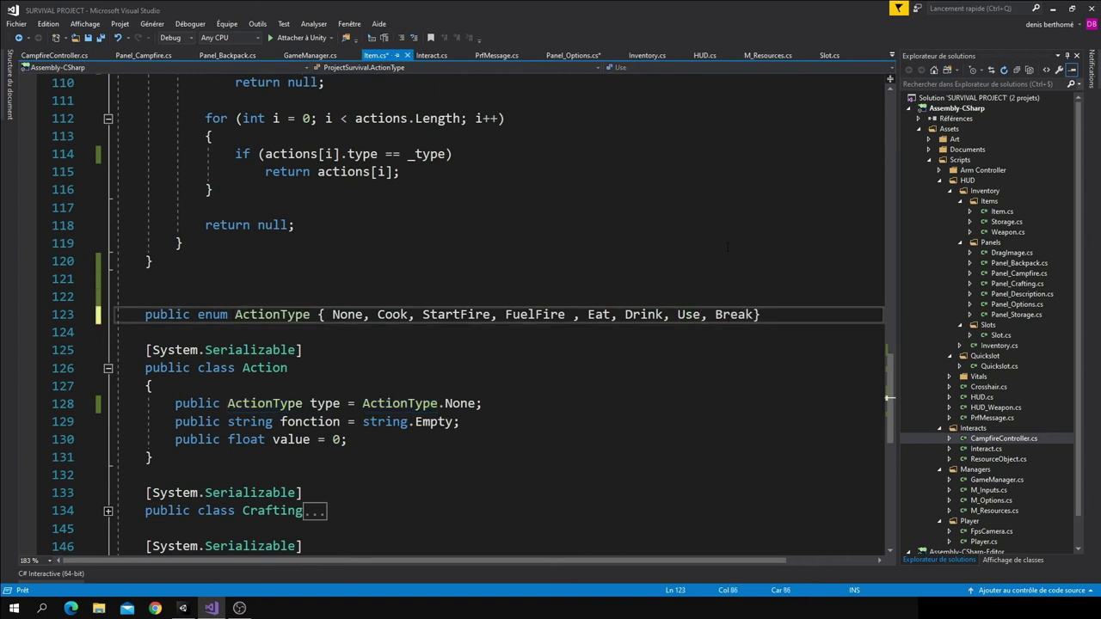
{"action": "left_click", "coordinate": [602, 282]}
Make the Break and Drink cases pass ActionType.Break and ActionType.Drink
{"action": "left_click", "coordinate": [564, 56]}
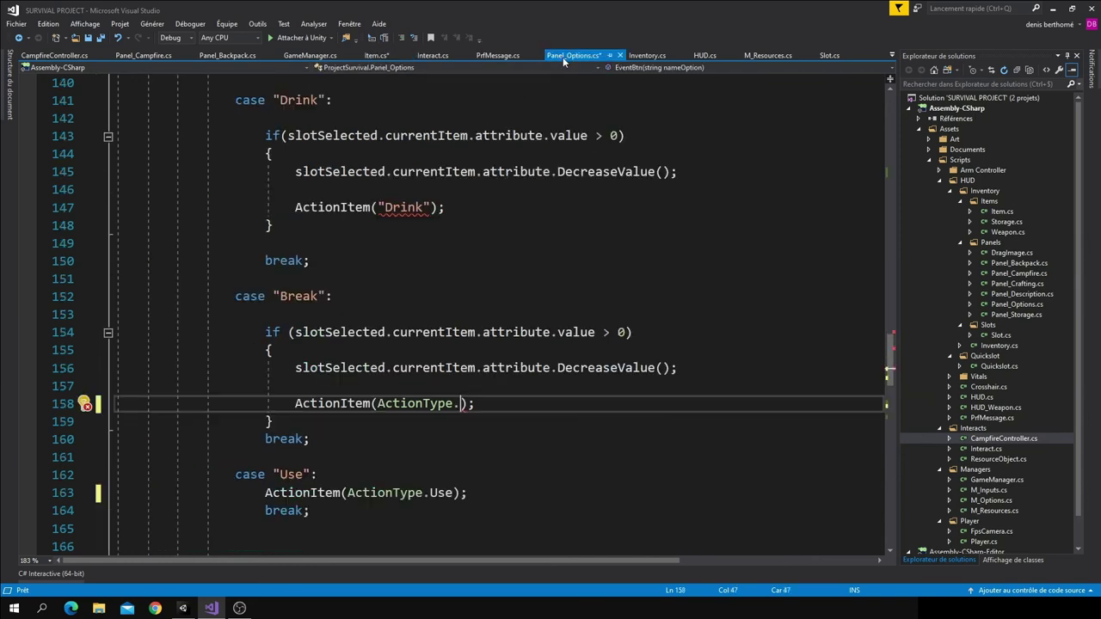
{"action": "type", "text": "b"}
{"action": "key", "text": "Tab"}
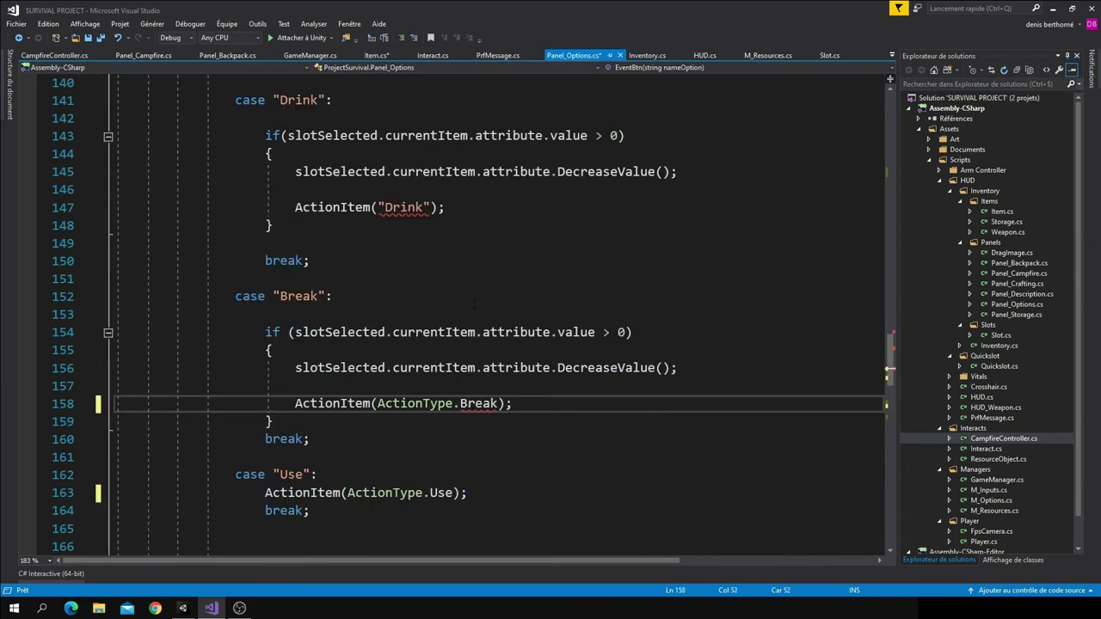
{"action": "double_click", "coordinate": [404, 208]}
{"action": "key", "text": "BackSpace"}
{"action": "type", "text": "Ac."}
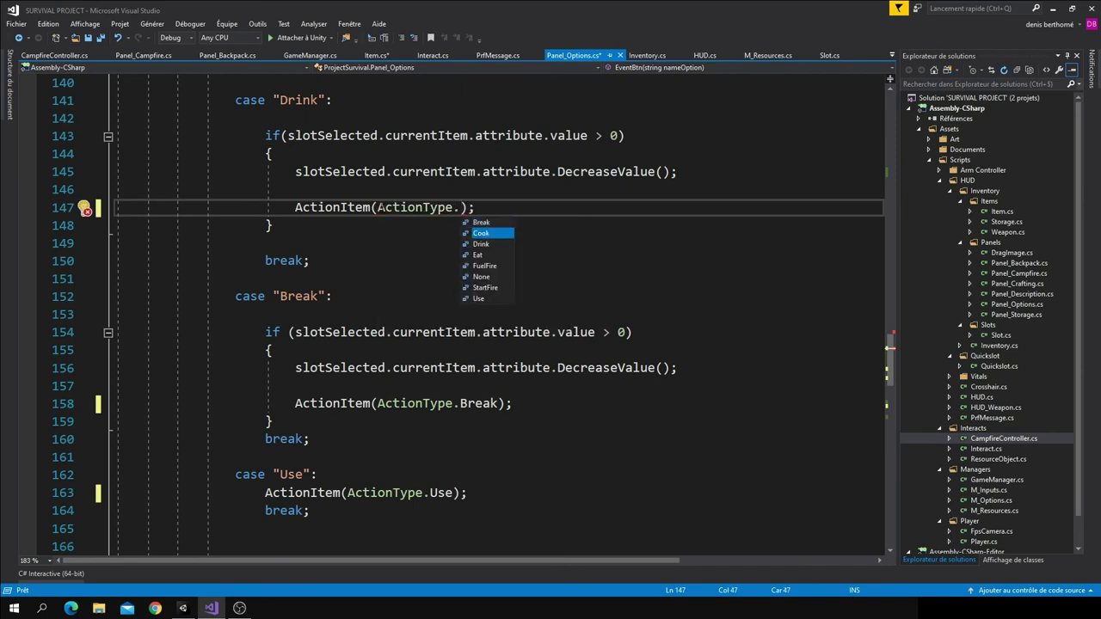
{"action": "type", "text": "d"}
{"action": "key", "text": "Tab"}
Make the Eat case pass ActionType.Eat and save Panel_Options.cs
{"action": "scroll", "coordinate": [376, 315], "scroll_direction": "up", "scroll_amount": 5}
{"action": "left_click", "coordinate": [376, 314]}
{"action": "left_click_drag", "start_coordinate": [376, 315], "coordinate": [342, 315]}
{"action": "left_click", "coordinate": [342, 315]}
{"action": "type", "text": "("}
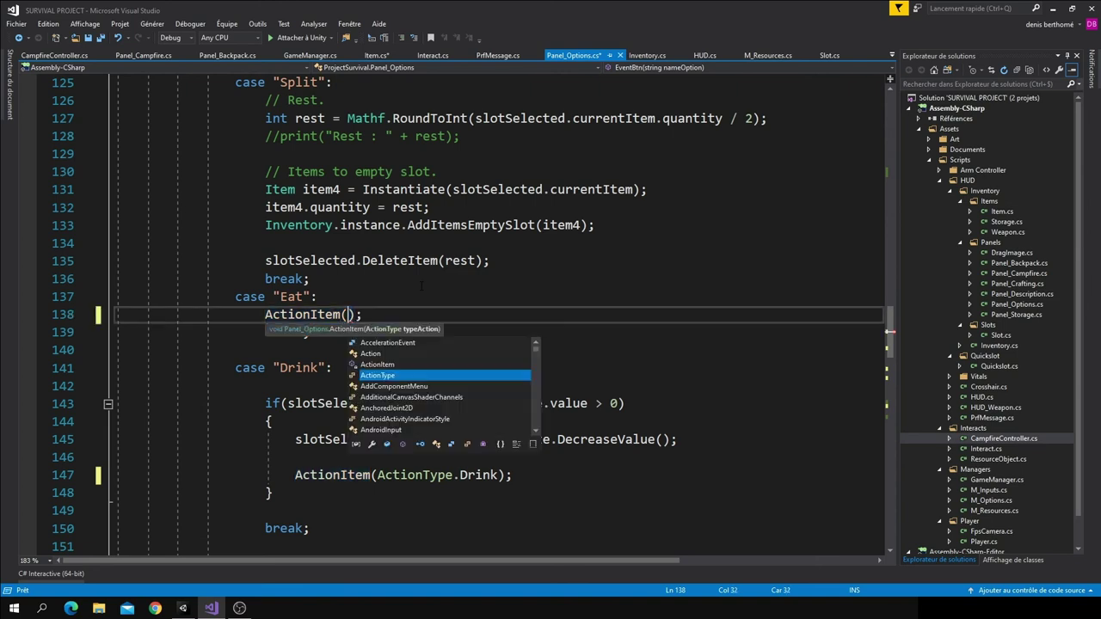
{"action": "type", "text": "."}
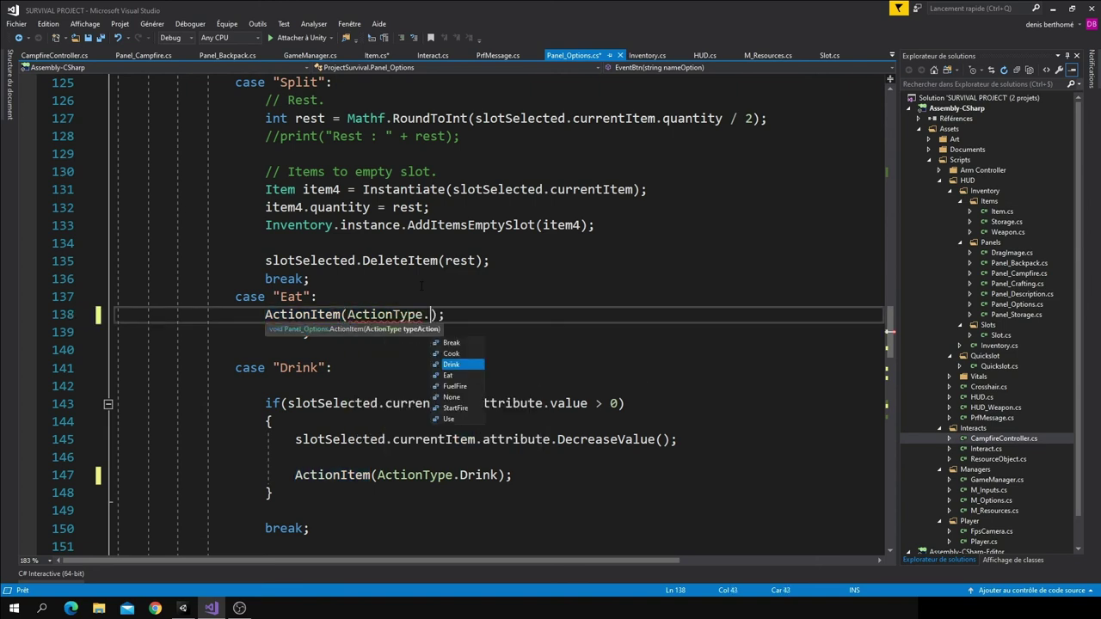
{"action": "type", "text": "e"}
{"action": "key", "text": "Tab"}
{"action": "key", "text": "End"}
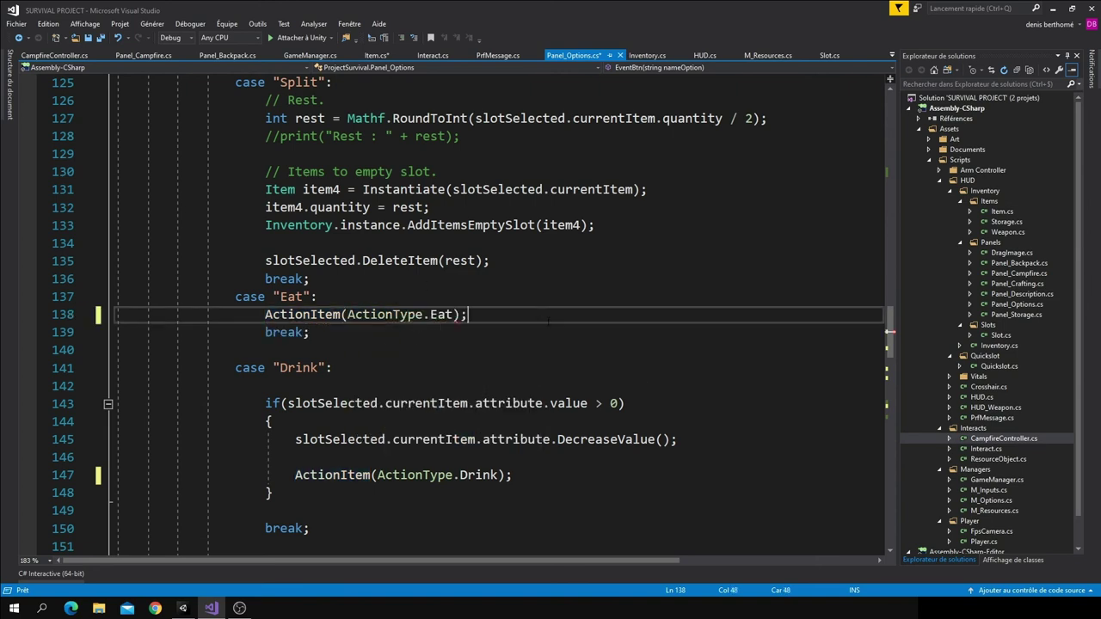
{"action": "key", "text": "ctrl+s"}
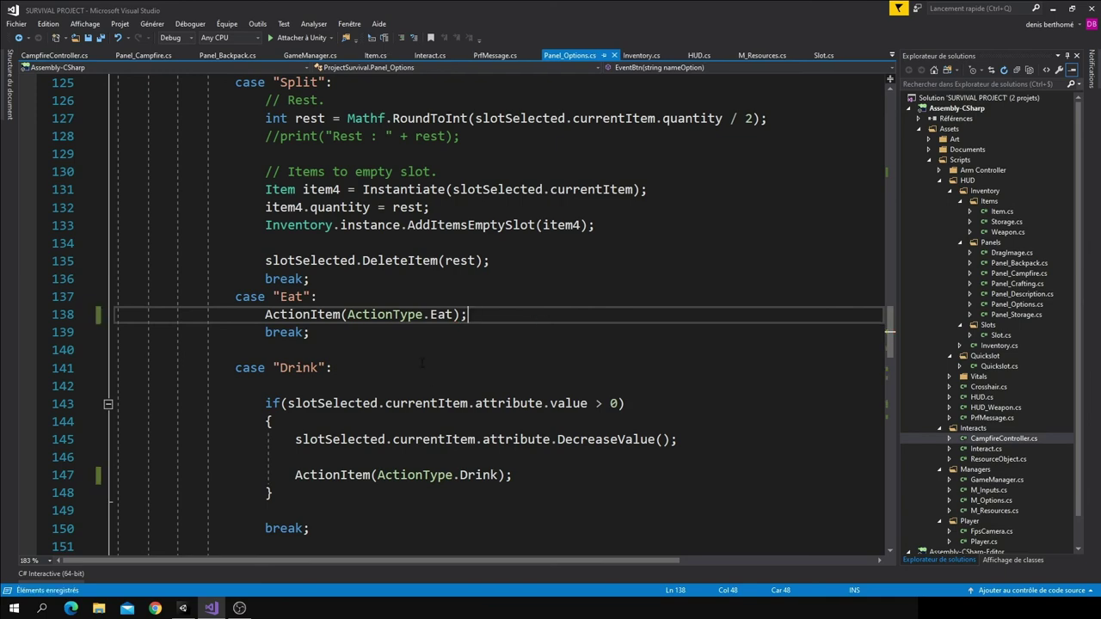
{"action": "key", "text": "alt+Tab"}
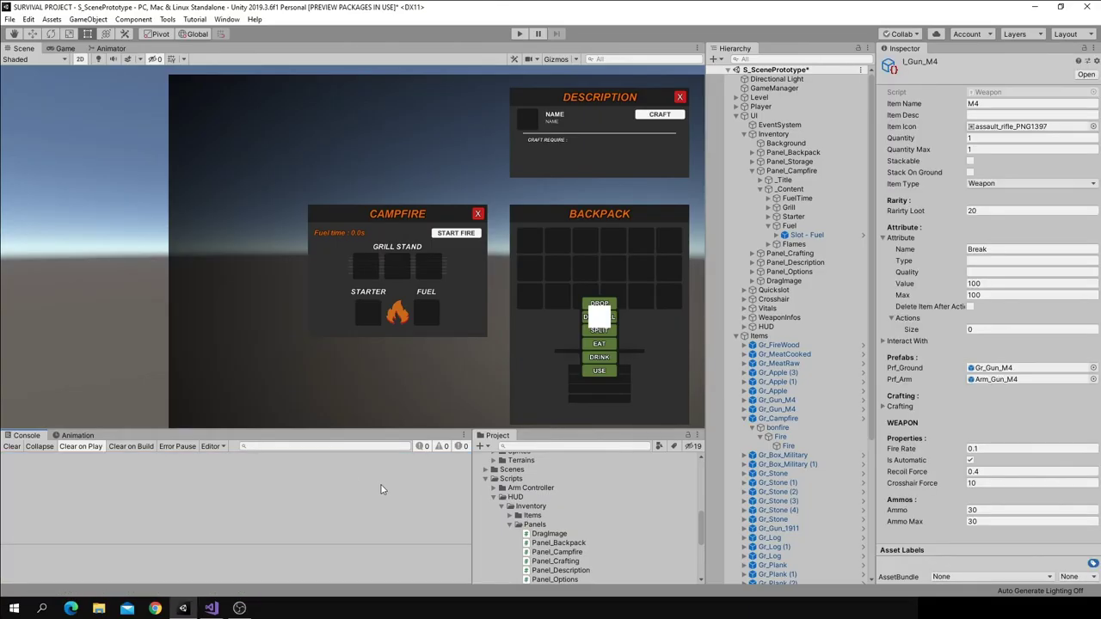
Set the campfire Fuel slot's Action Type to Fuel Fire
{"action": "left_click", "coordinate": [804, 236]}
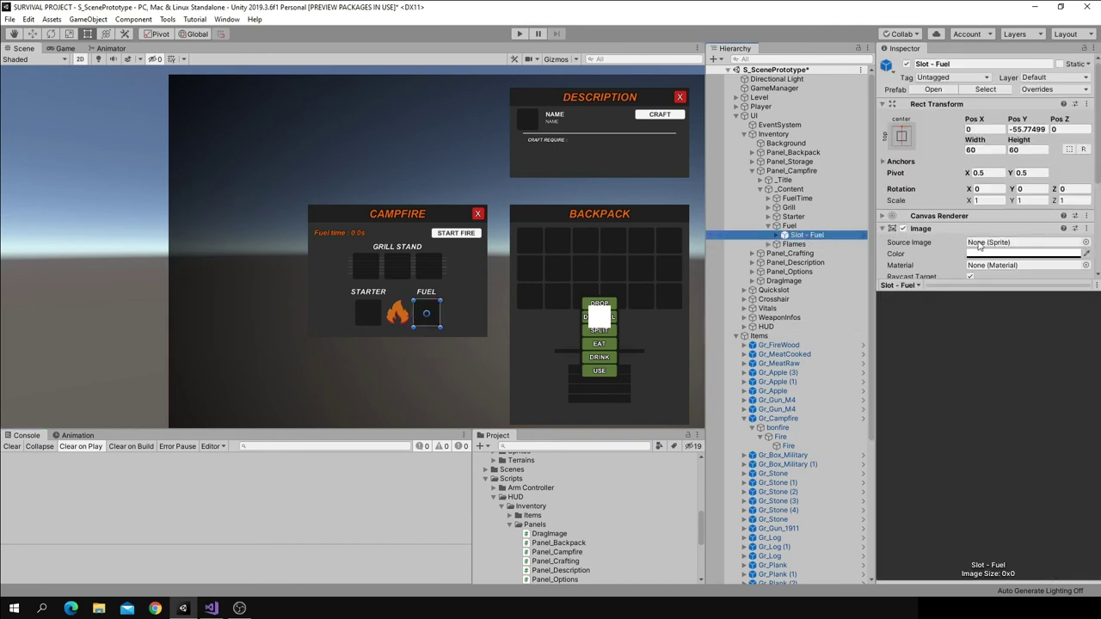
{"action": "scroll", "coordinate": [978, 247], "scroll_direction": "down", "scroll_amount": 3}
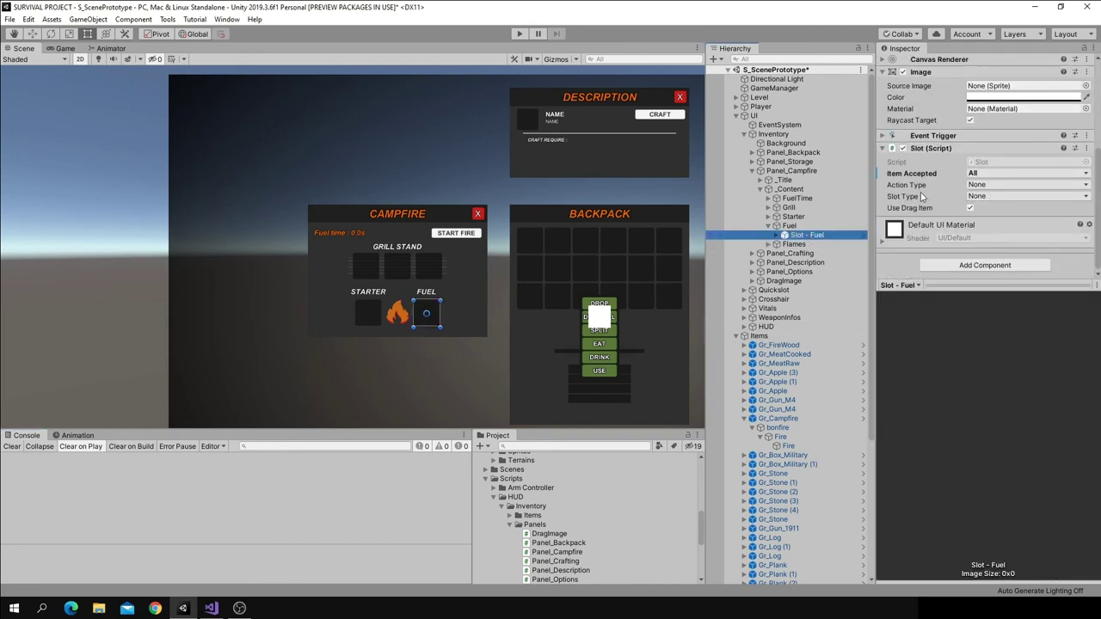
{"action": "left_click", "coordinate": [981, 196]}
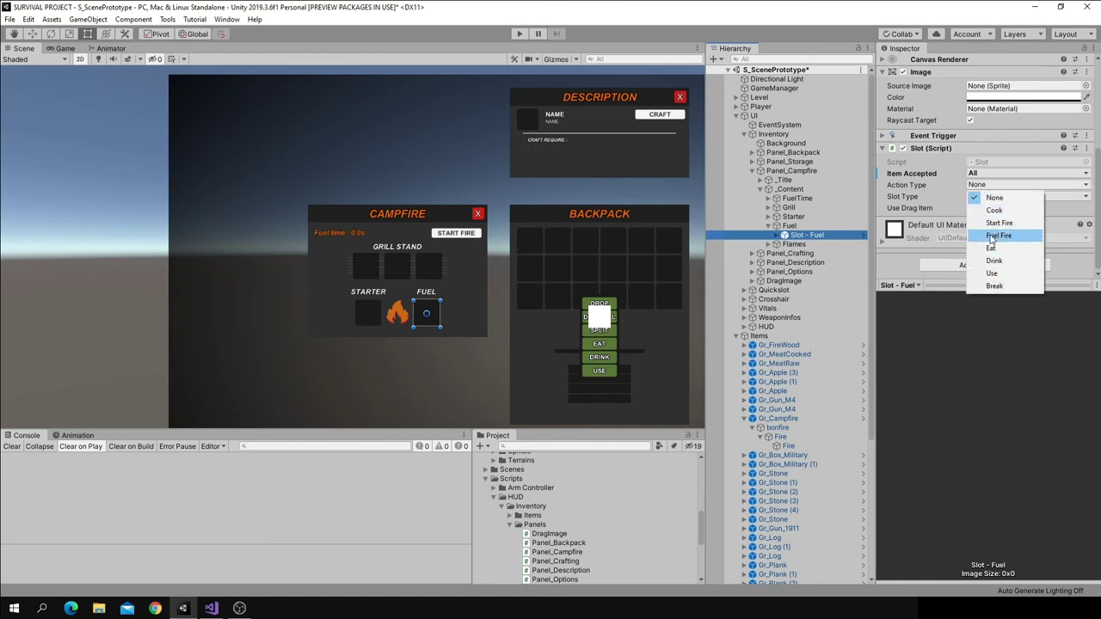
{"action": "left_click", "coordinate": [997, 236]}
Set the campfire Starter slot's Action Type to Start Fire
{"action": "left_click", "coordinate": [769, 226]}
{"action": "left_click", "coordinate": [769, 216]}
{"action": "left_click", "coordinate": [808, 225]}
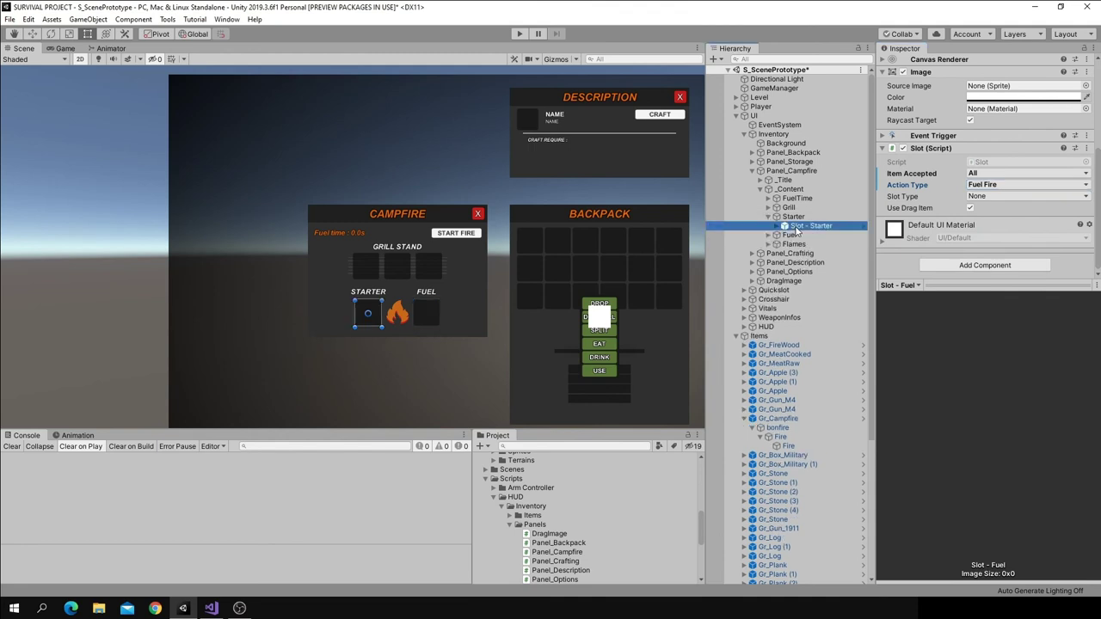
{"action": "left_click", "coordinate": [978, 194]}
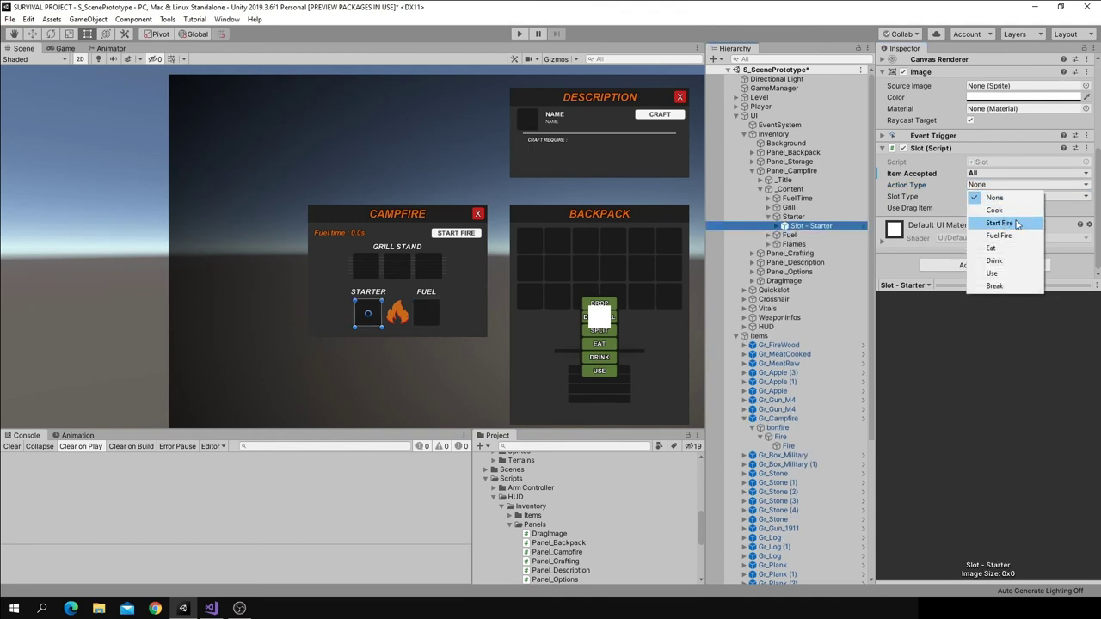
{"action": "left_click", "coordinate": [998, 223]}
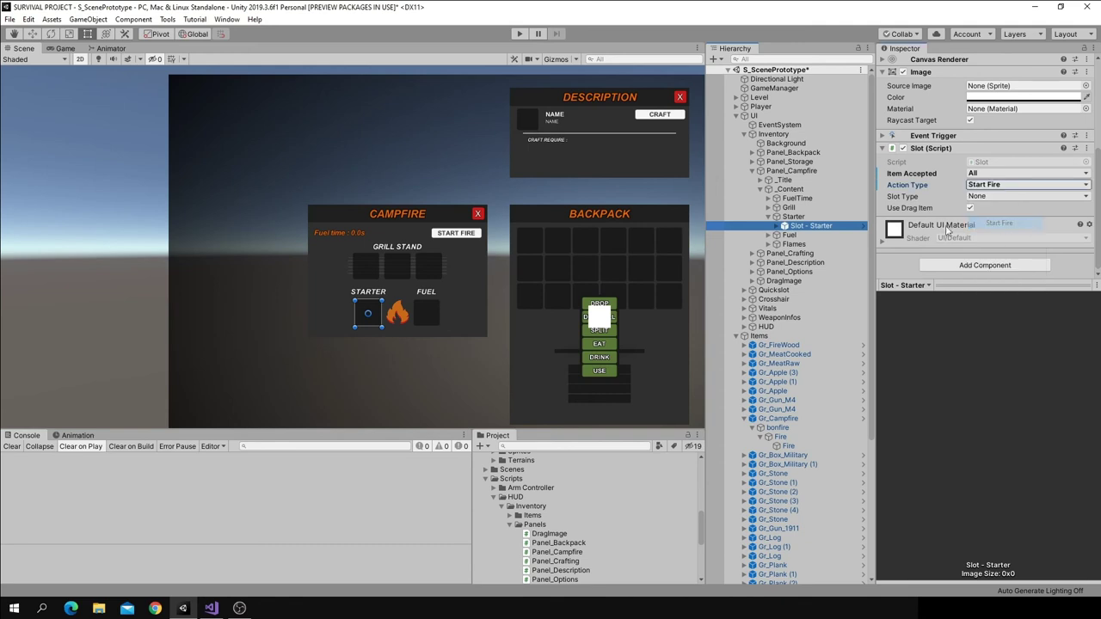
Select all three grill cooking slots and set their Action Type to Cook
{"action": "left_click", "coordinate": [769, 216]}
{"action": "left_click", "coordinate": [769, 207]}
{"action": "left_click", "coordinate": [817, 225]}
{"action": "left_click", "coordinate": [817, 244], "text": "shift"}
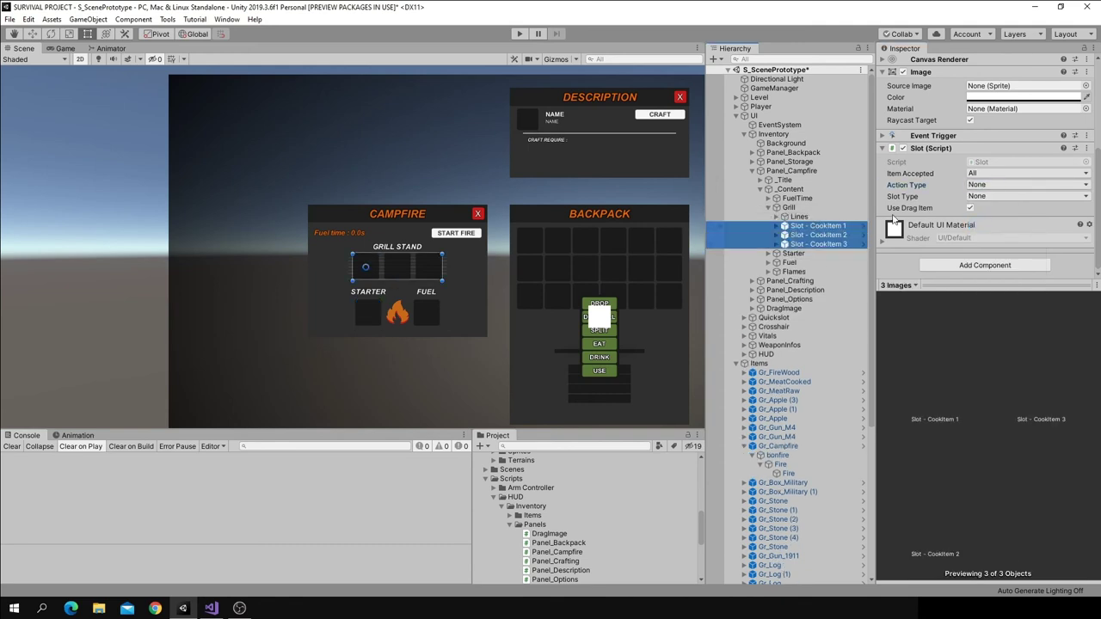
{"action": "left_click", "coordinate": [987, 197]}
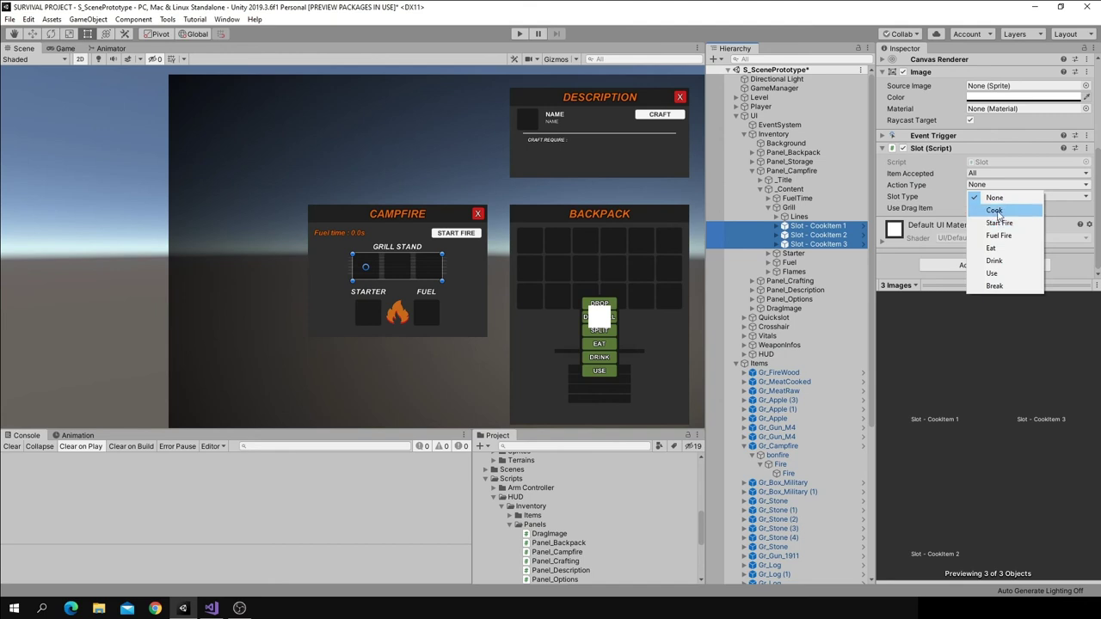
{"action": "left_click", "coordinate": [996, 211]}
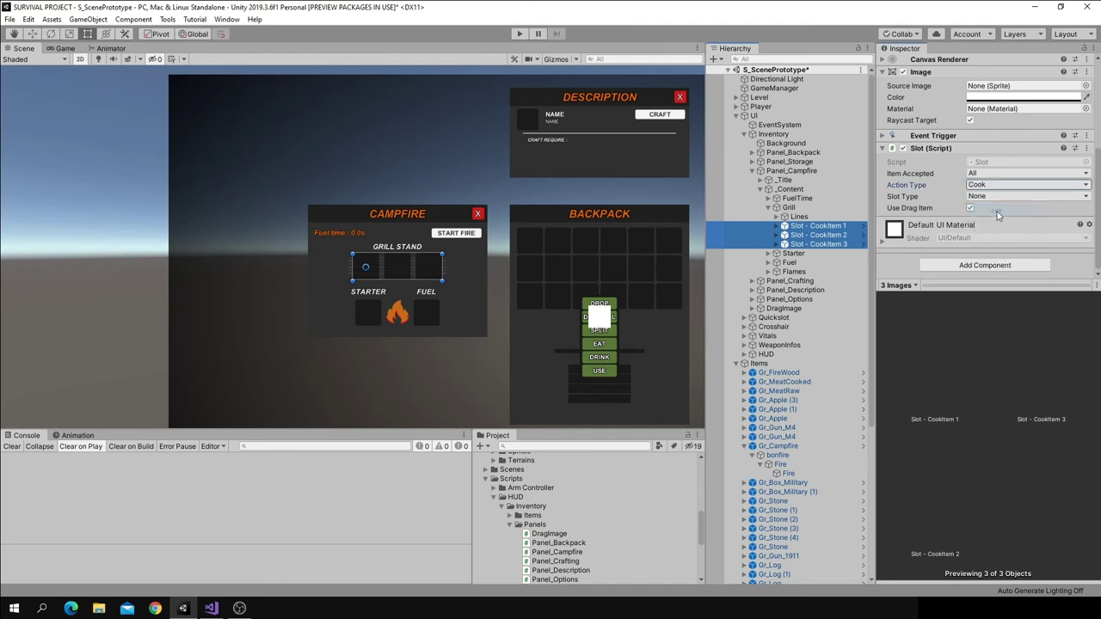
{"action": "left_click", "coordinate": [788, 207]}
{"action": "scroll", "coordinate": [539, 519], "scroll_direction": "down", "scroll_amount": 3}
{"action": "scroll", "coordinate": [539, 519], "scroll_direction": "up", "scroll_amount": 5}
{"action": "scroll", "coordinate": [539, 519], "scroll_direction": "up", "scroll_amount": 5}
{"action": "scroll", "coordinate": [540, 524], "scroll_direction": "up", "scroll_amount": 5}
Set both of the Apple item's actions to type Eat
{"action": "left_click", "coordinate": [545, 552]}
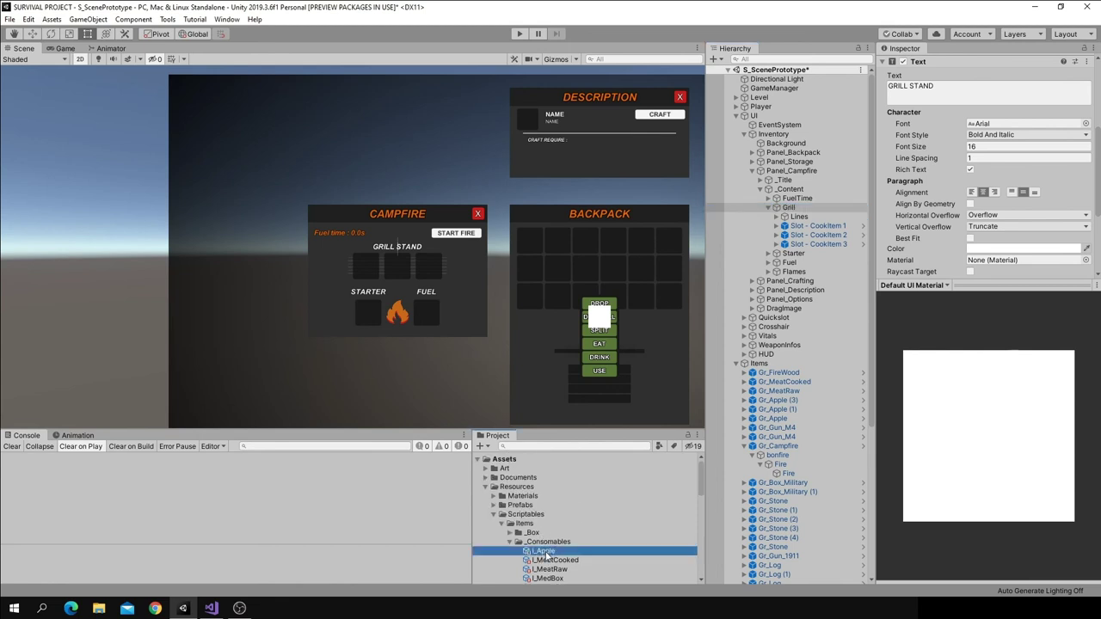
{"action": "left_click", "coordinate": [980, 320]}
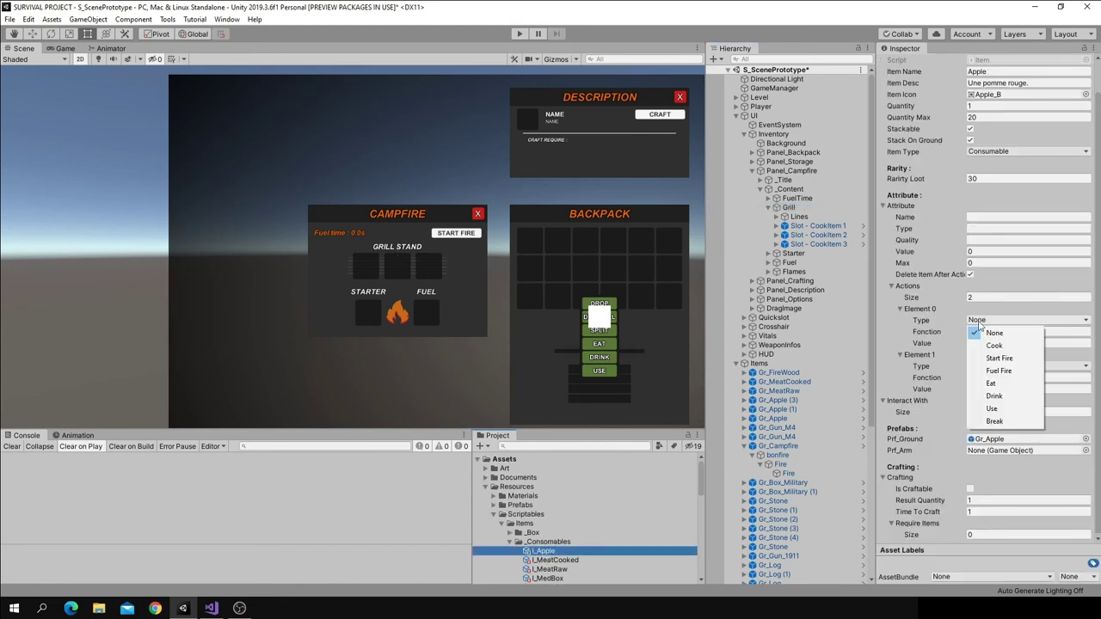
{"action": "left_click", "coordinate": [994, 383]}
{"action": "left_click", "coordinate": [985, 367]}
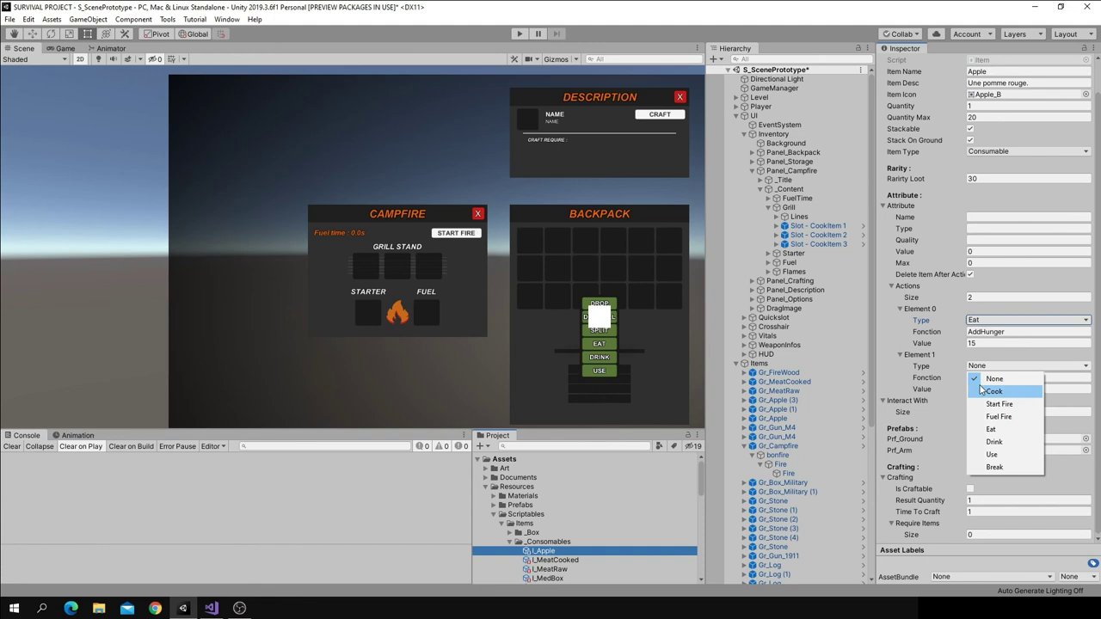
{"action": "left_click", "coordinate": [990, 428]}
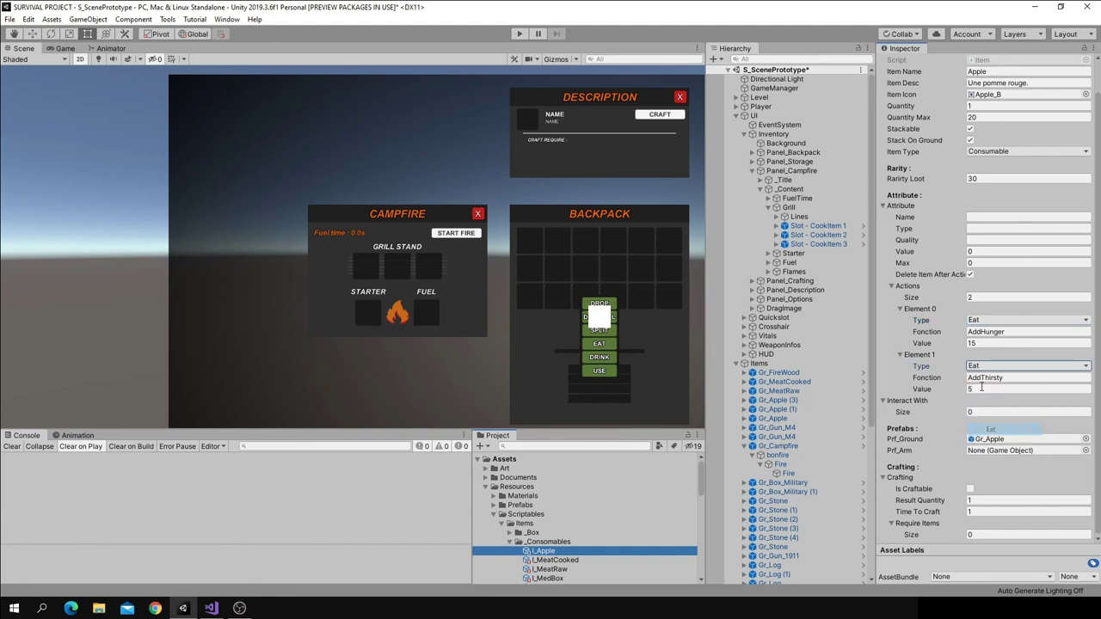
Set MeatCooked's action type and make MeatRaw's action a Cook action
{"action": "scroll", "coordinate": [549, 549], "scroll_direction": "down", "scroll_amount": 2}
{"action": "scroll", "coordinate": [550, 549], "scroll_direction": "down", "scroll_amount": 2}
{"action": "left_click", "coordinate": [555, 491]}
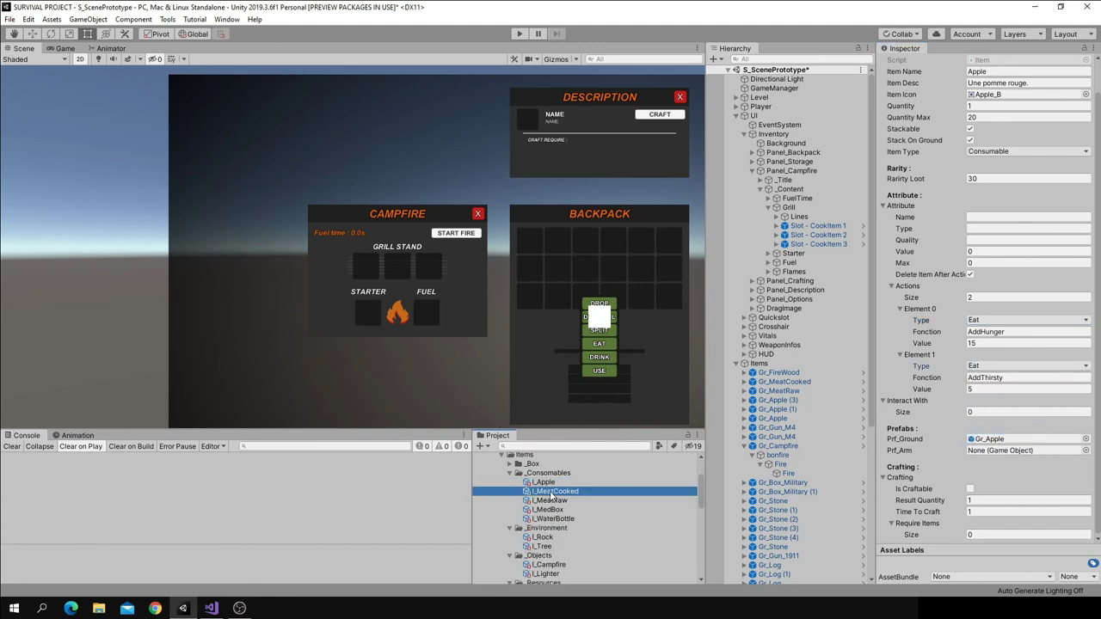
{"action": "left_click", "coordinate": [980, 353]}
{"action": "left_click", "coordinate": [994, 378]}
{"action": "left_click", "coordinate": [555, 500]}
{"action": "left_click", "coordinate": [995, 353]}
{"action": "left_click", "coordinate": [998, 377]}
Set MedBox's action type to Use and WaterBottle's to Drink
{"action": "left_click", "coordinate": [551, 510]}
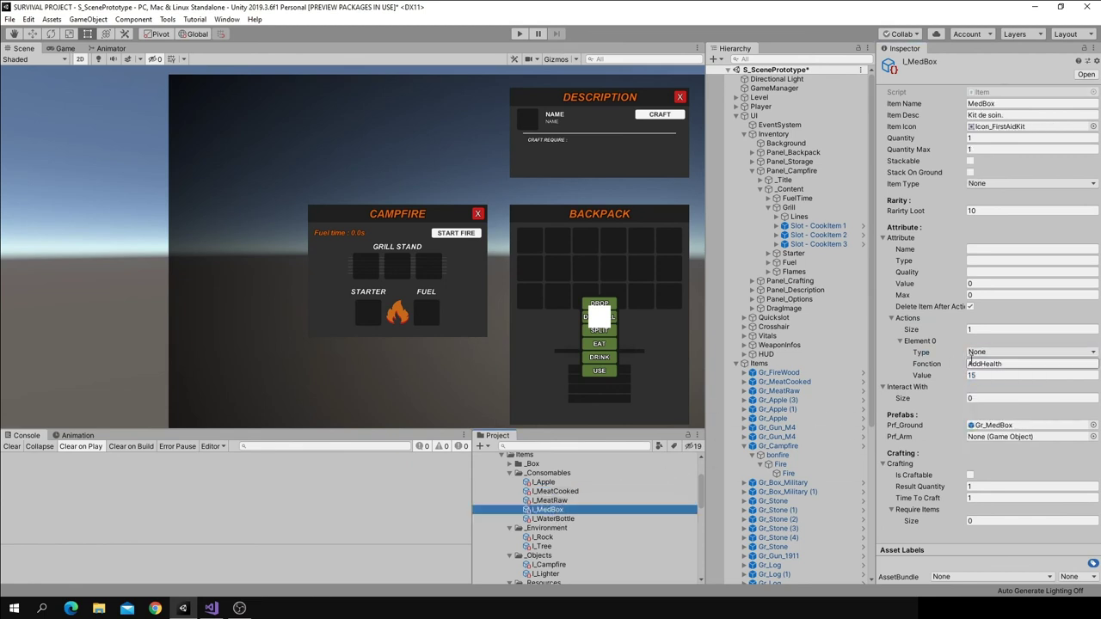
{"action": "left_click", "coordinate": [972, 353]}
{"action": "left_click", "coordinate": [989, 437]}
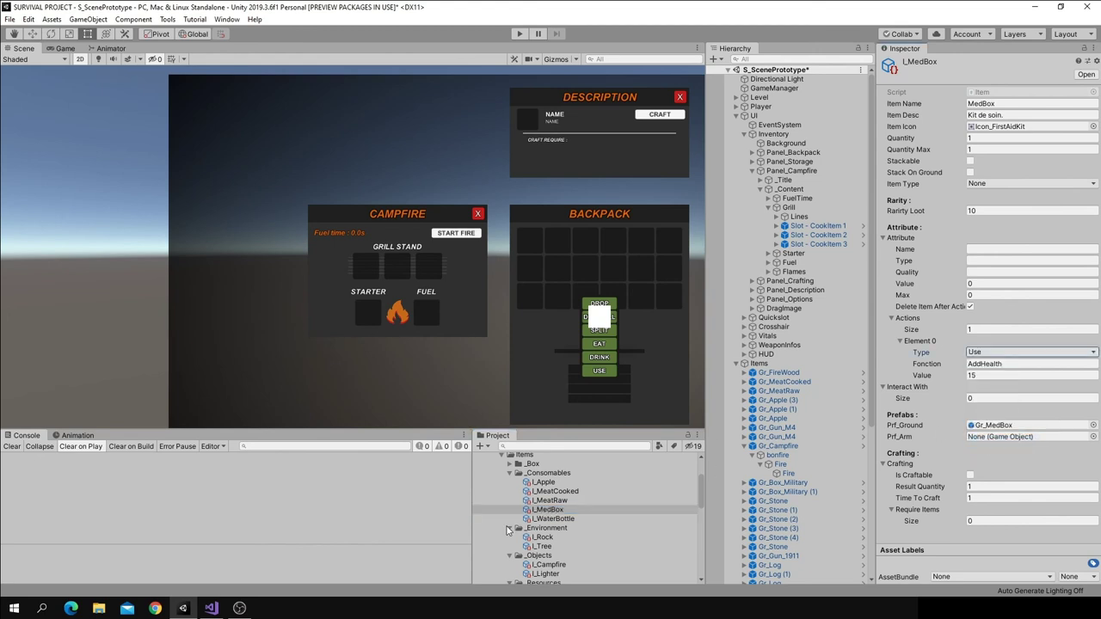
{"action": "left_click", "coordinate": [553, 520]}
{"action": "left_click", "coordinate": [1007, 352]}
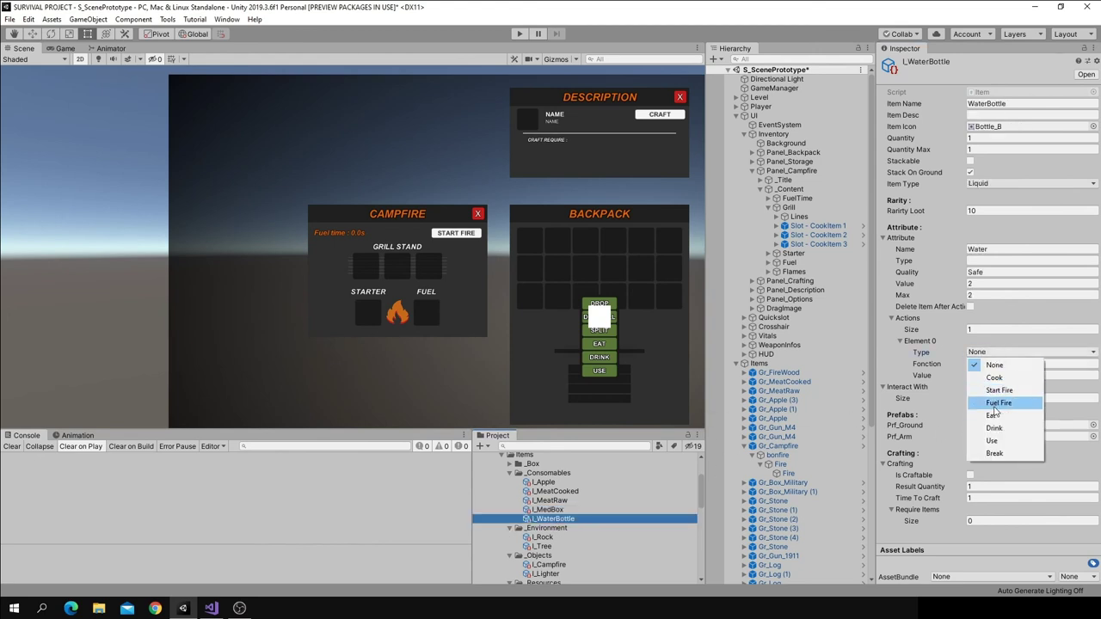
{"action": "left_click", "coordinate": [994, 433]}
Set Lighter's action type to Start Fire and FireWood's to Fuel Fire
{"action": "scroll", "coordinate": [543, 521], "scroll_direction": "down", "scroll_amount": 3}
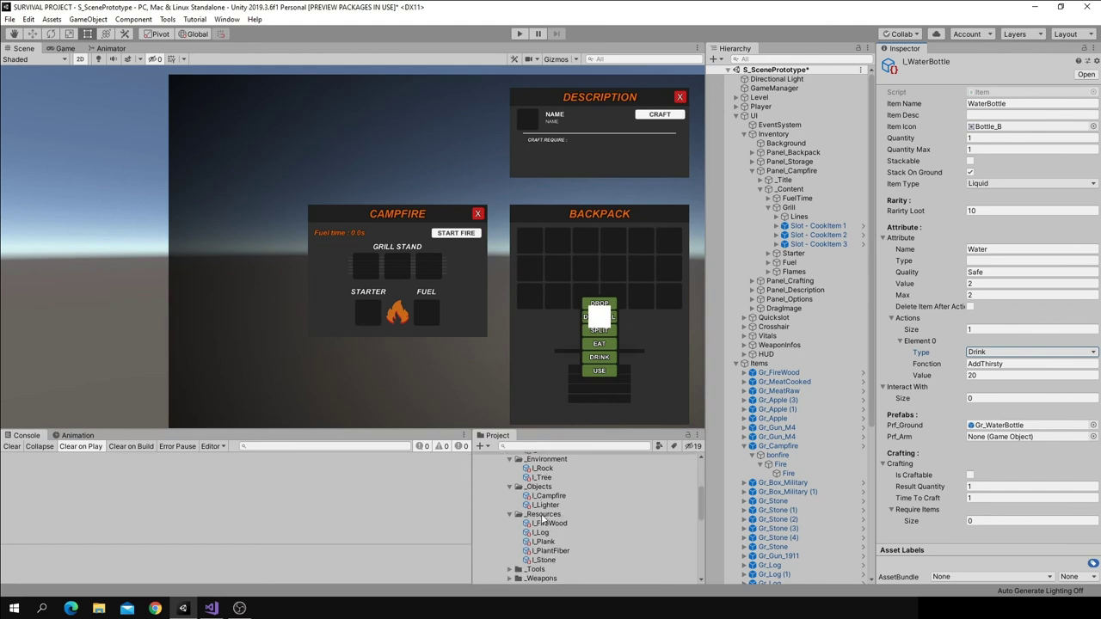
{"action": "left_click", "coordinate": [547, 496]}
{"action": "left_click", "coordinate": [546, 505]}
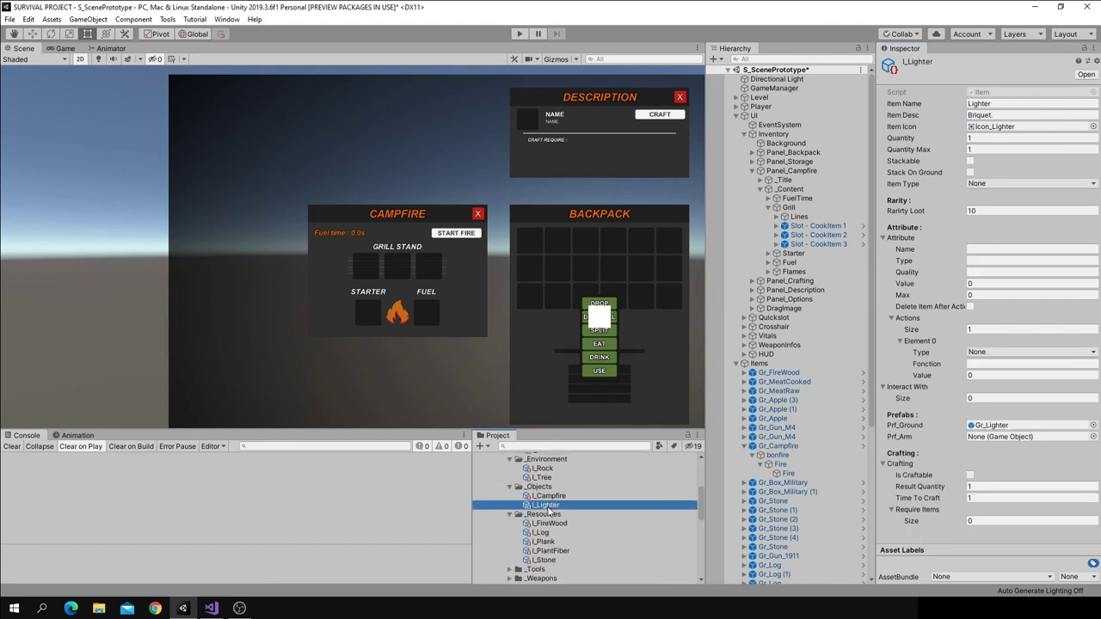
{"action": "left_click", "coordinate": [1028, 352]}
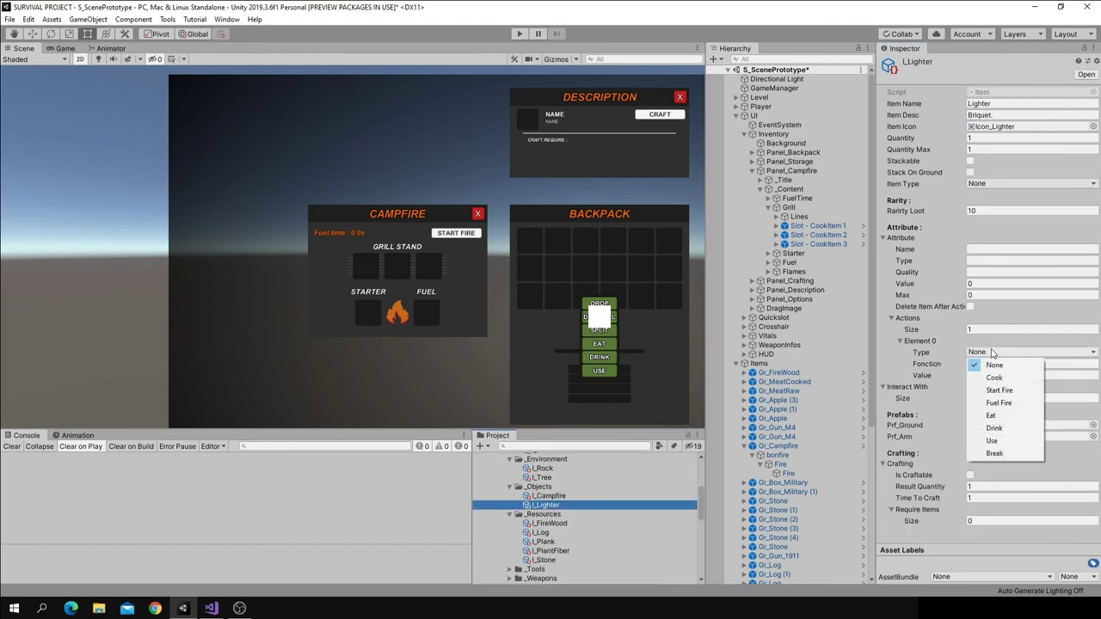
{"action": "left_click", "coordinate": [996, 391]}
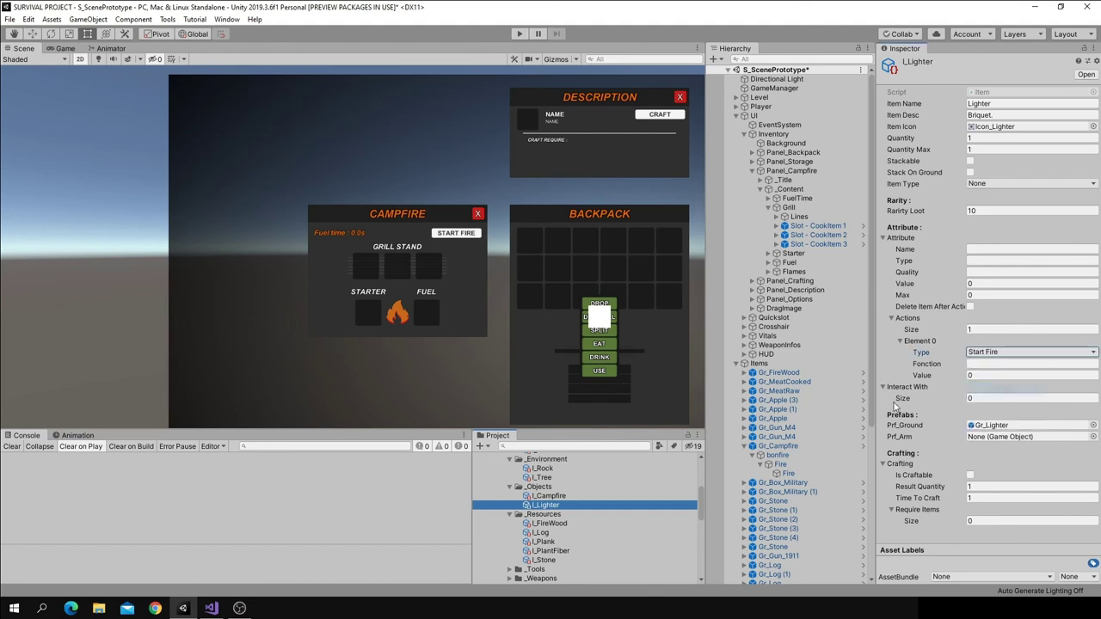
{"action": "left_click", "coordinate": [549, 523]}
{"action": "left_click", "coordinate": [1028, 351]}
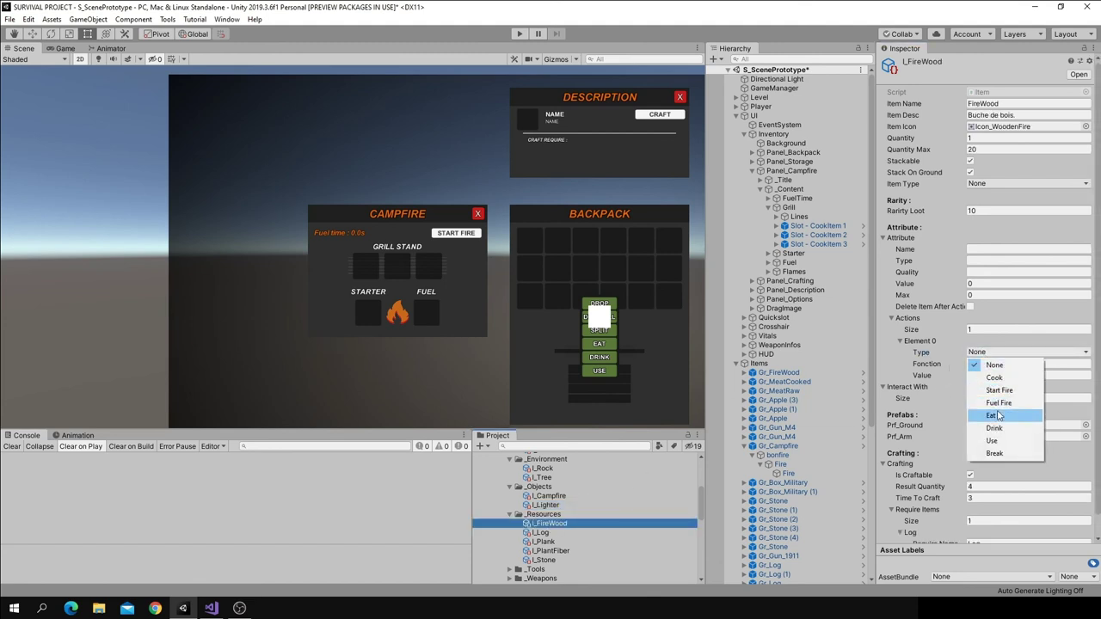
{"action": "left_click", "coordinate": [998, 402]}
Set PlantFiber's action type to Fuel Fire
{"action": "scroll", "coordinate": [542, 516], "scroll_direction": "down", "scroll_amount": 2}
{"action": "left_click", "coordinate": [540, 499]}
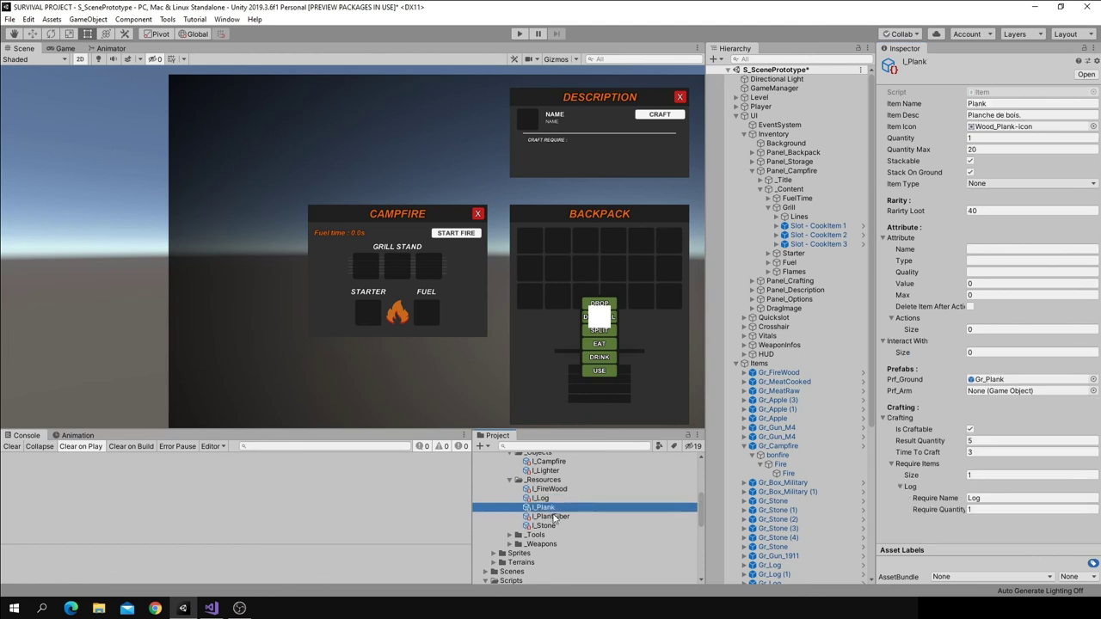
{"action": "left_click", "coordinate": [553, 516]}
{"action": "left_click", "coordinate": [986, 354]}
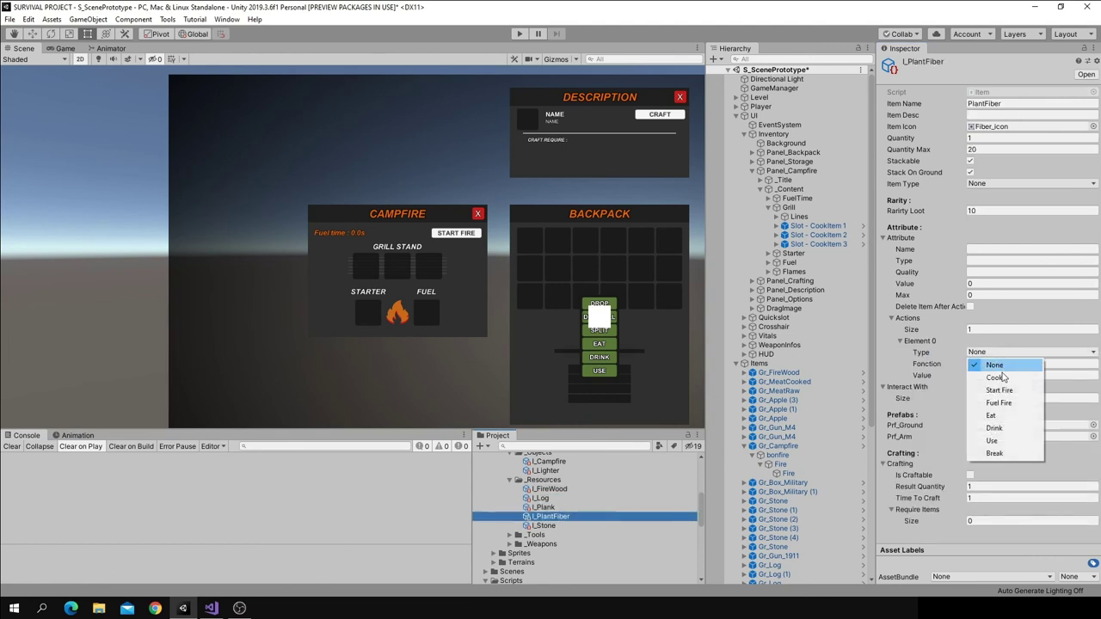
{"action": "left_click", "coordinate": [998, 400]}
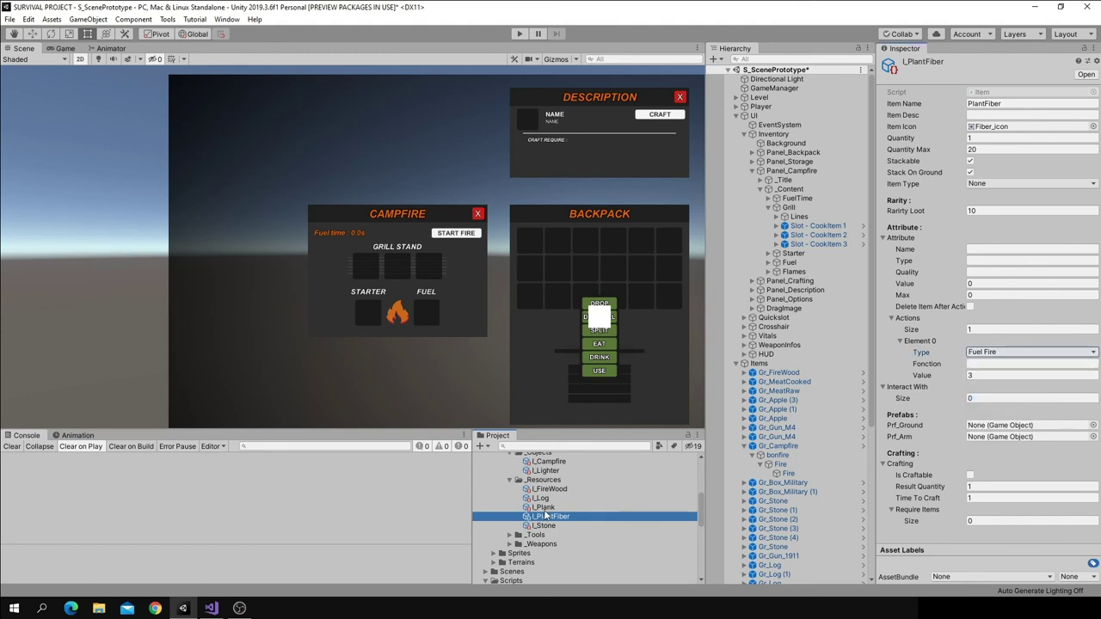
{"action": "key", "text": "ctrl+z"}
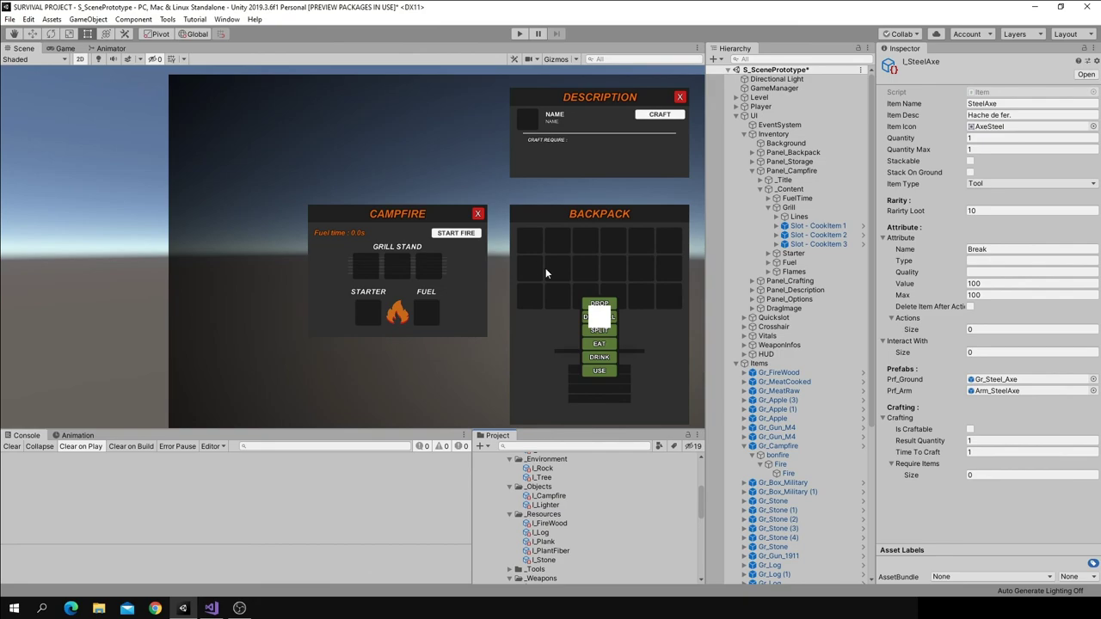
{"action": "left_click", "coordinate": [210, 608]}
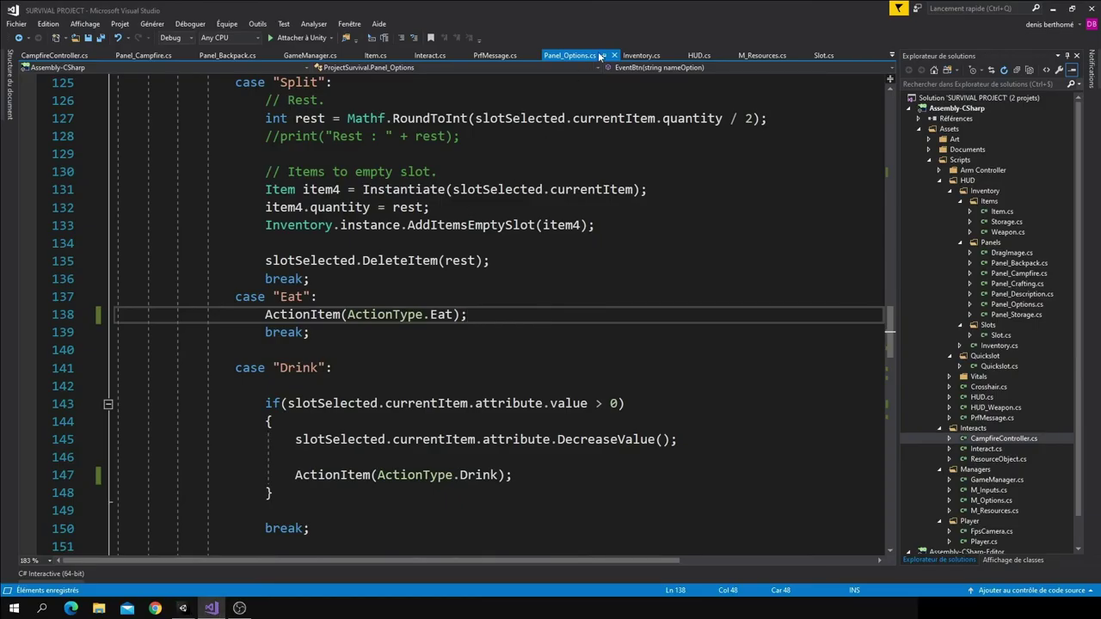
In CheckItemSlot, extend the ItemType.All check on line 390 with '&& slot.actionType == ActionType.None'
{"action": "left_click", "coordinate": [649, 54]}
{"action": "left_click_drag", "start_coordinate": [888, 129], "coordinate": [879, 489]}
{"action": "scroll", "coordinate": [364, 406], "scroll_direction": "up", "scroll_amount": 4}
{"action": "left_click", "coordinate": [370, 422]}
{"action": "scroll", "coordinate": [370, 422], "scroll_direction": "down", "scroll_amount": 2}
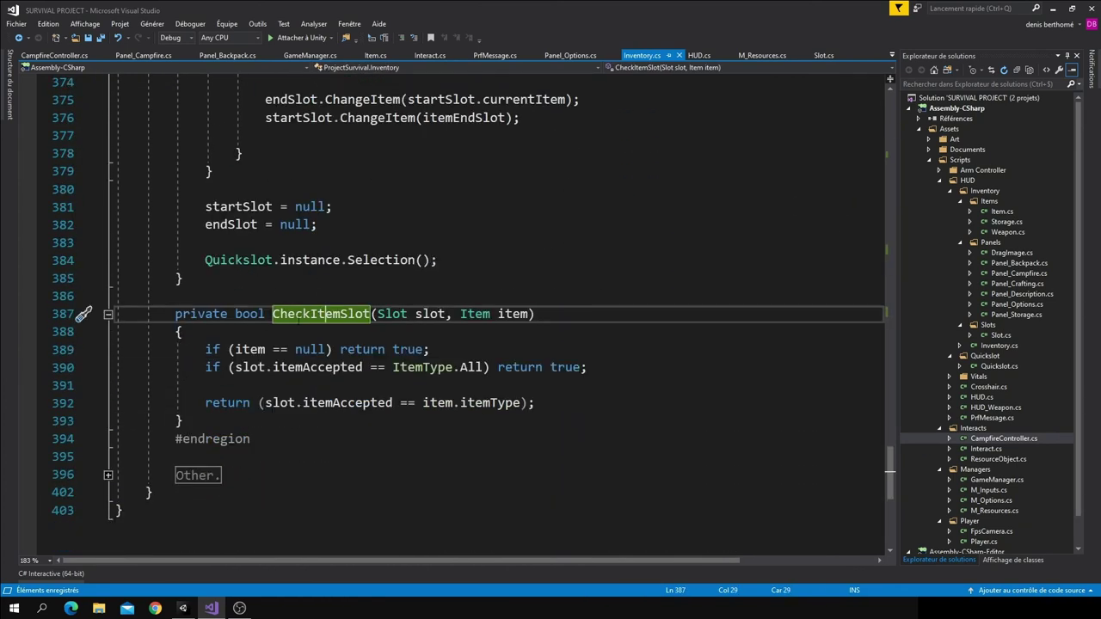
{"action": "mouse_move", "coordinate": [231, 367]}
{"action": "left_mouse_down"}
{"action": "mouse_move", "coordinate": [437, 349]}
{"action": "mouse_move", "coordinate": [483, 368]}
{"action": "left_mouse_up"}
{"action": "left_click", "coordinate": [482, 367]}
{"action": "type", "text": "&&"}
{"action": "type", "text": " slot.actionType"}
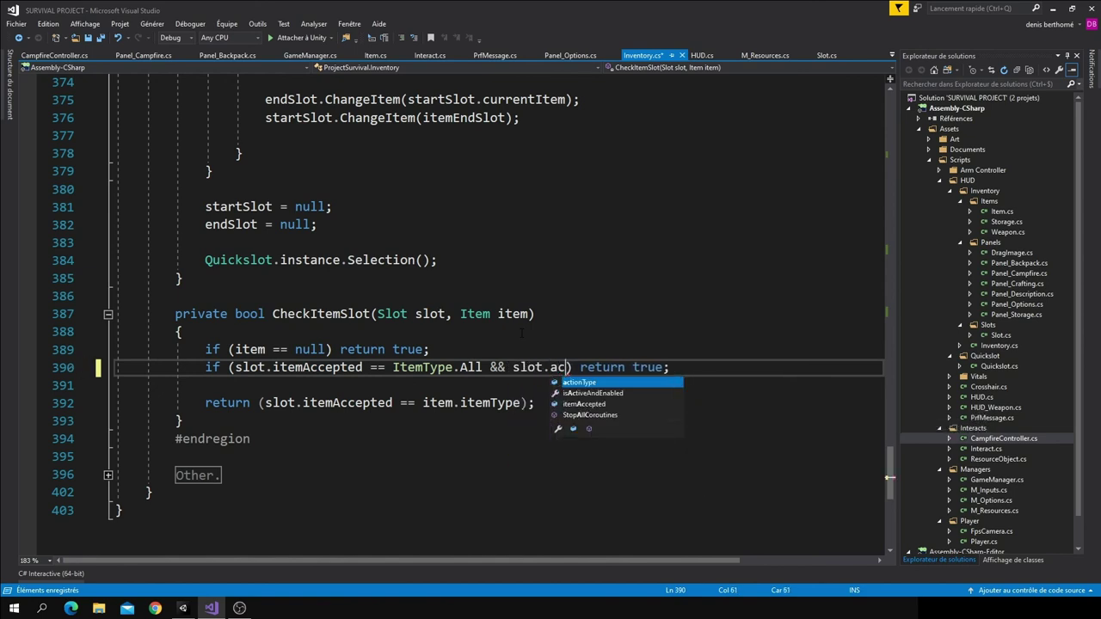
{"action": "type", "text": " == ActionType."}
{"action": "key", "text": "Down"}
{"action": "key", "text": "Down"}
{"action": "key", "text": "Down"}
{"action": "key", "text": "Down"}
{"action": "key", "text": "Down"}
{"action": "key", "text": "Down"}
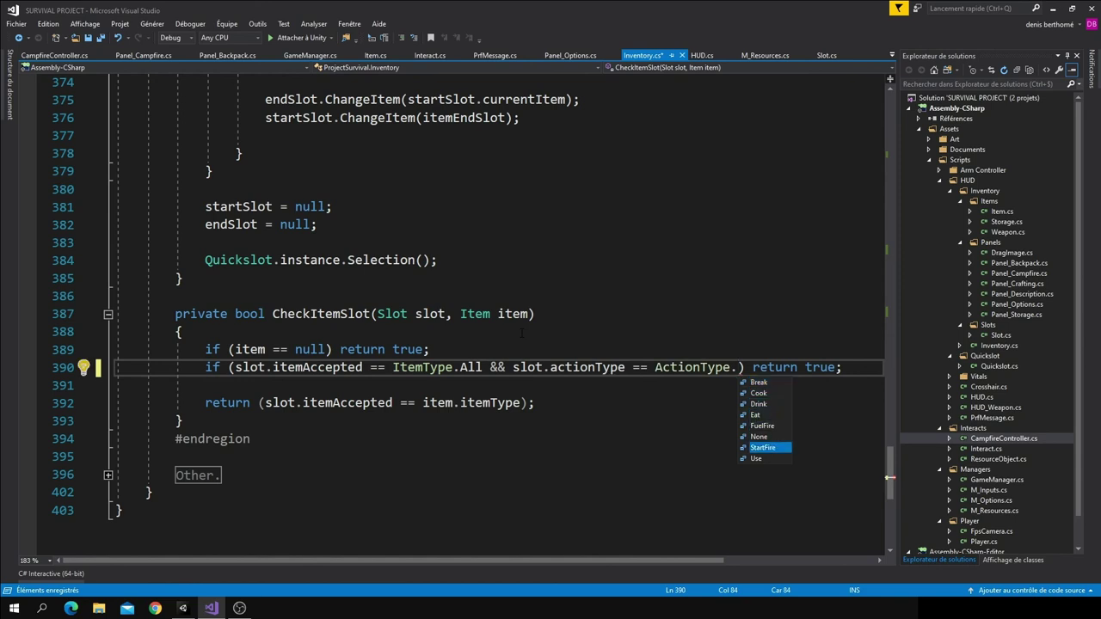
{"action": "key", "text": "Up"}
{"action": "key", "text": "Tab"}
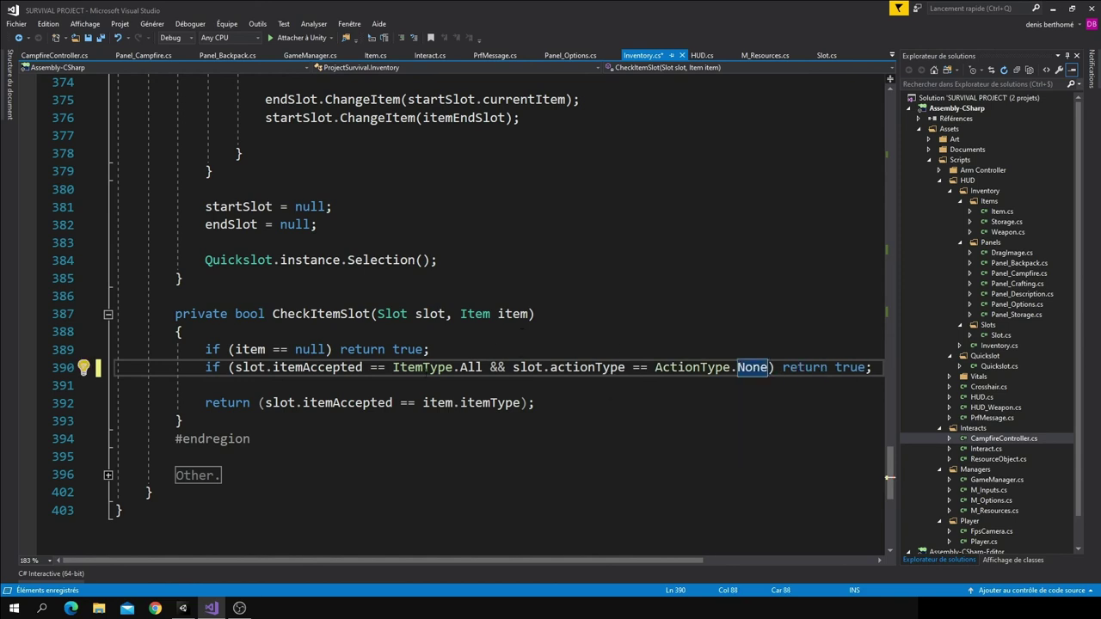
Review the ItemType.All/ActionType.None condition and the itemAccepted return statement on line 392
{"action": "left_click_drag", "start_coordinate": [235, 368], "coordinate": [484, 367]}
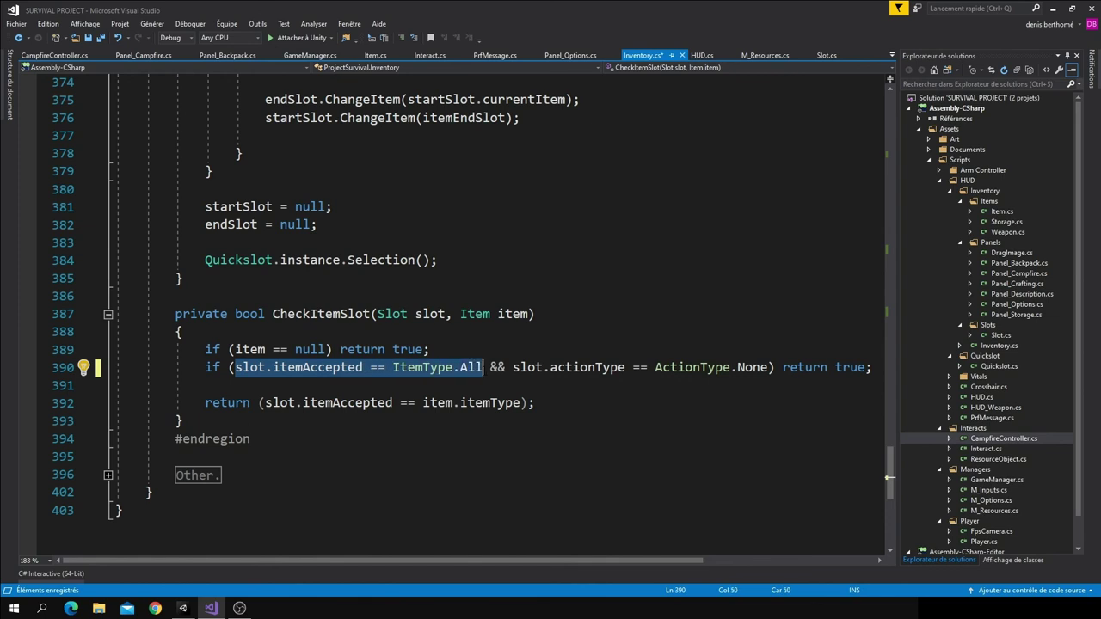
{"action": "double_click", "coordinate": [424, 368]}
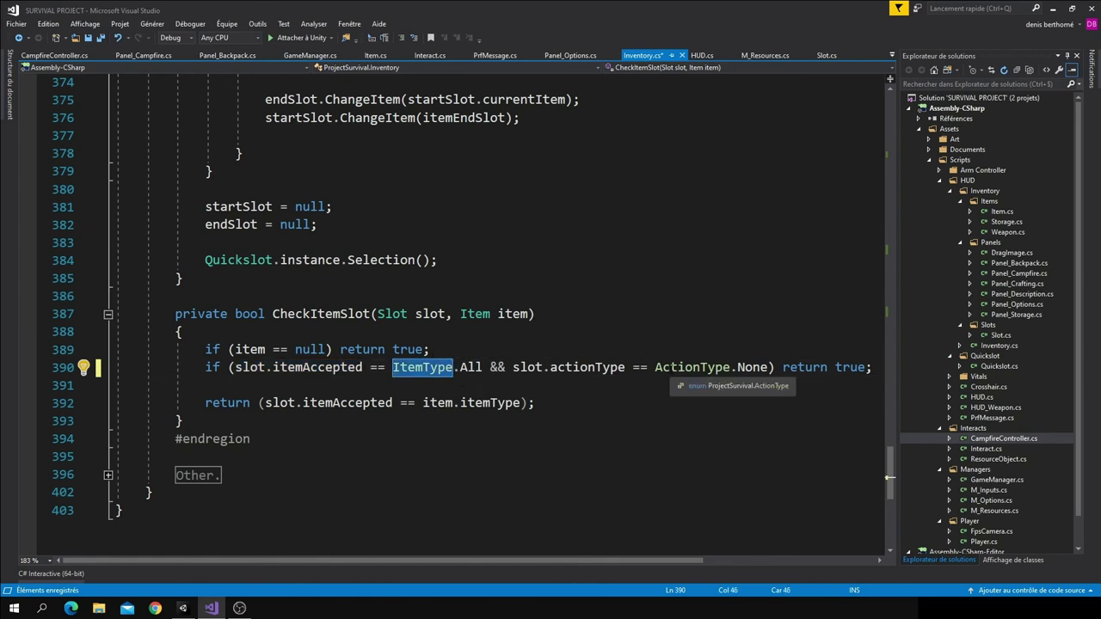
{"action": "left_click_drag", "start_coordinate": [669, 368], "coordinate": [781, 369]}
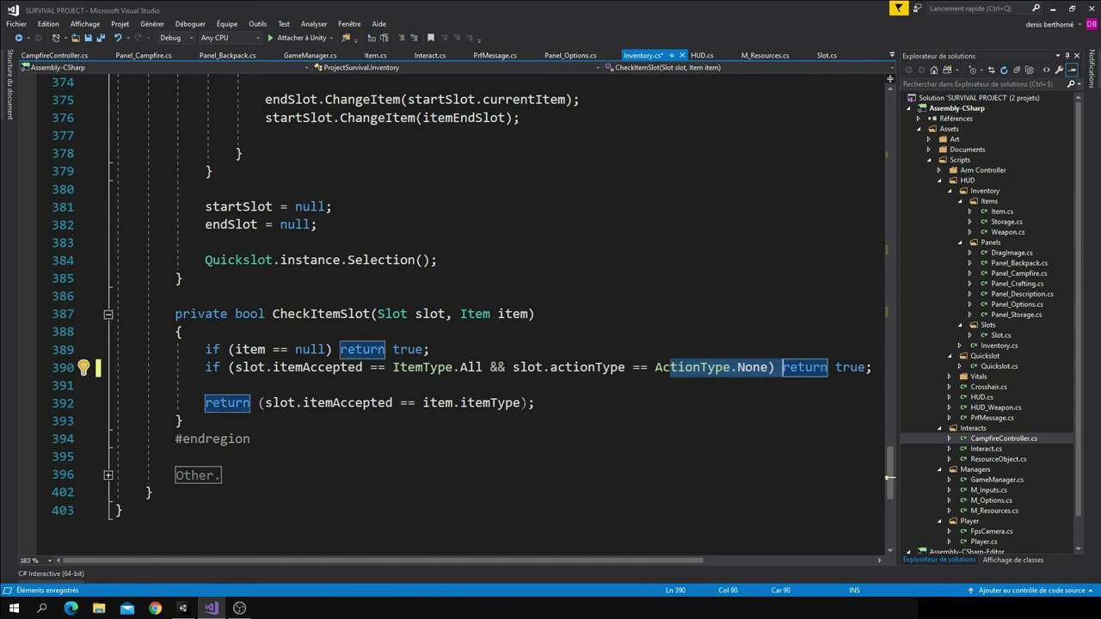
{"action": "left_click", "coordinate": [647, 399]}
{"action": "key", "text": "Up"}
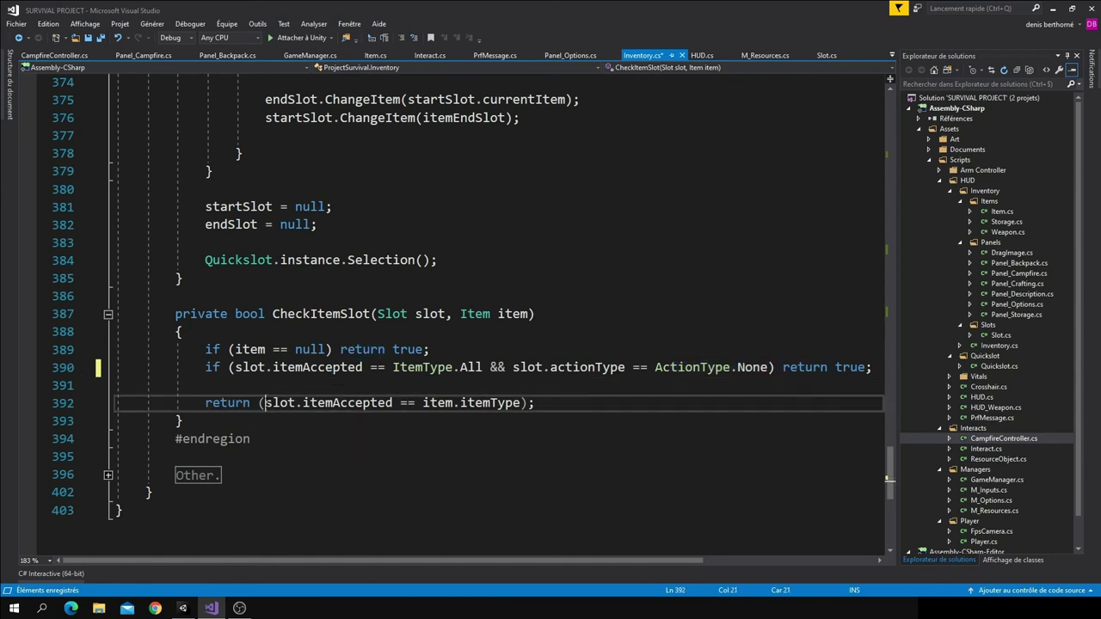
{"action": "left_click_drag", "start_coordinate": [266, 402], "coordinate": [371, 403]}
{"action": "left_click", "coordinate": [288, 403]}
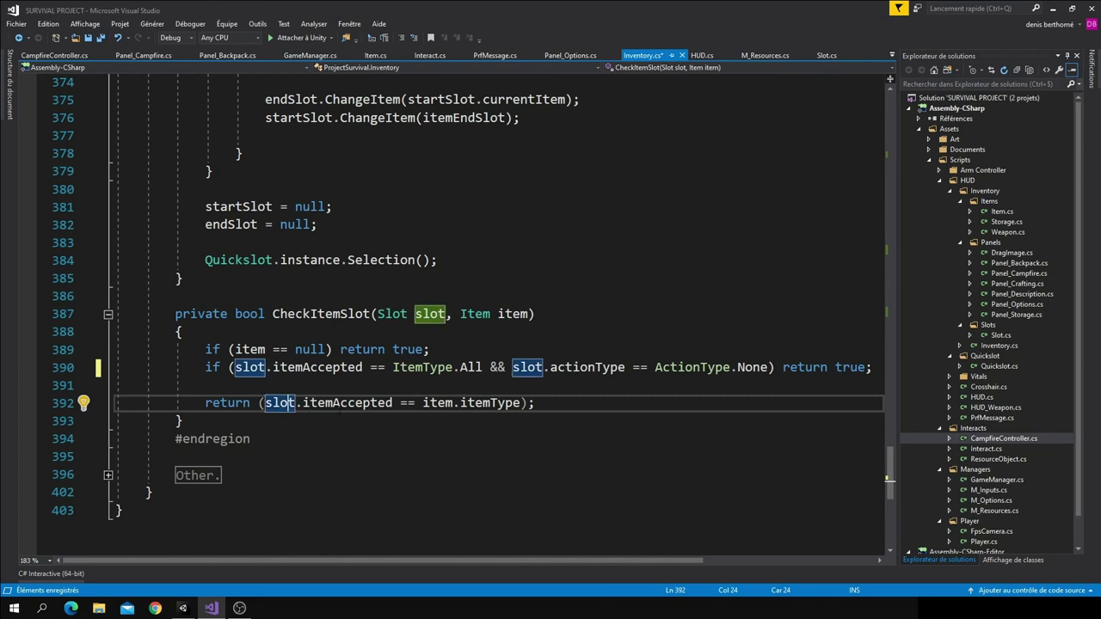
{"action": "left_click", "coordinate": [324, 402]}
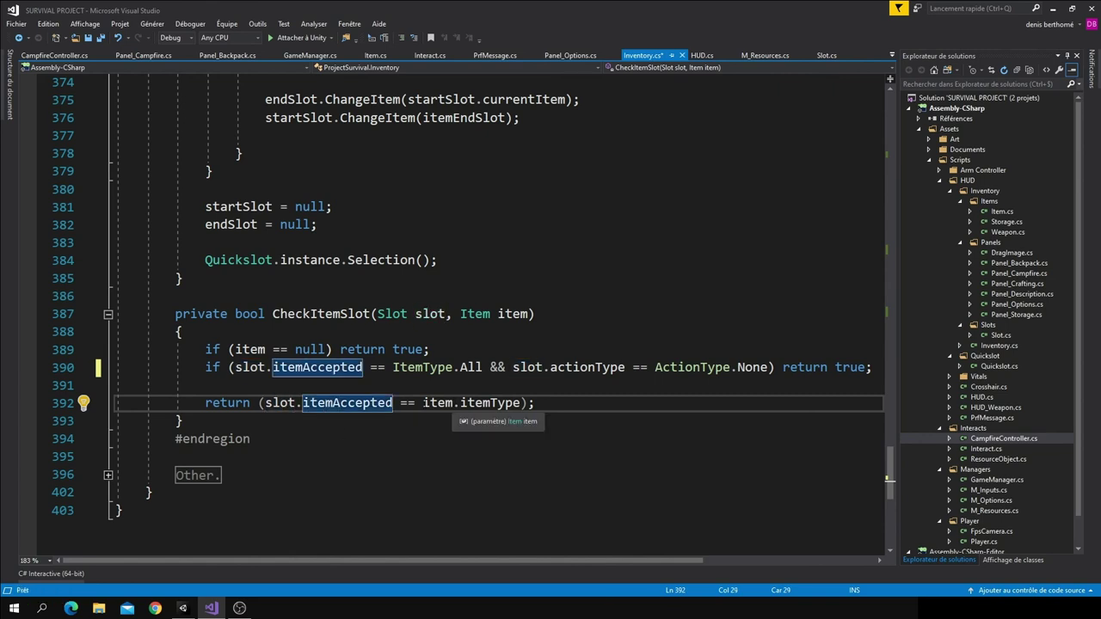
{"action": "left_click_drag", "start_coordinate": [419, 402], "coordinate": [521, 403]}
Replace line 392's old actionType comparison with item.attribute.GetAction(slot.actionType)
{"action": "double_click", "coordinate": [491, 403]}
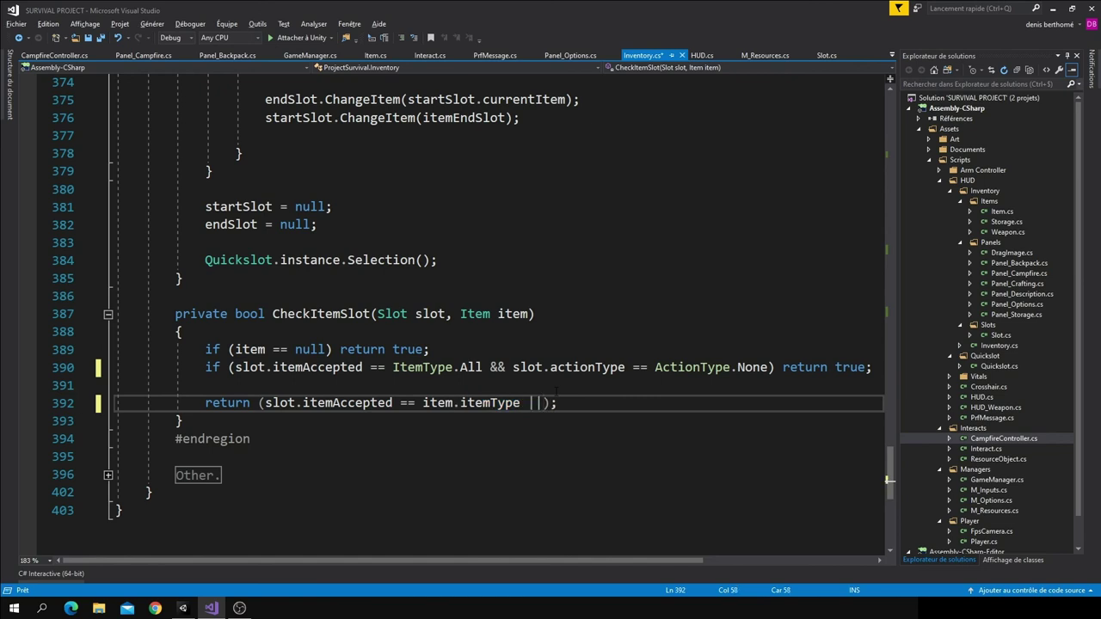
{"action": "type", "text": "slotL."}
{"action": "key", "text": "BackSpace"}
{"action": "type", "text": ".a"}
{"action": "key", "text": "Tab"}
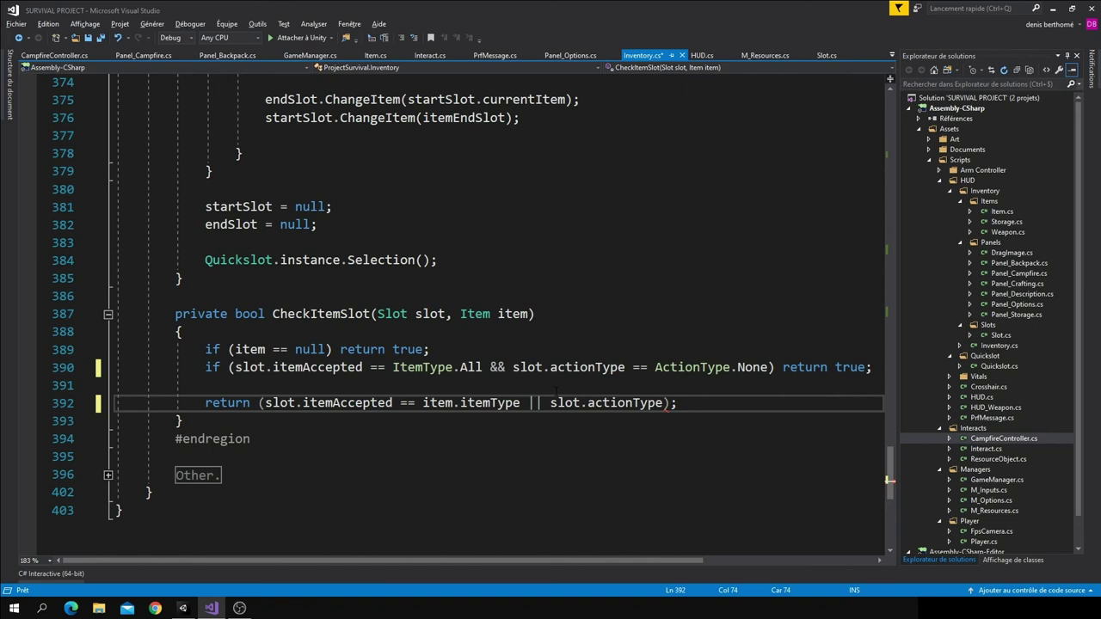
{"action": "type", "text": "== "}
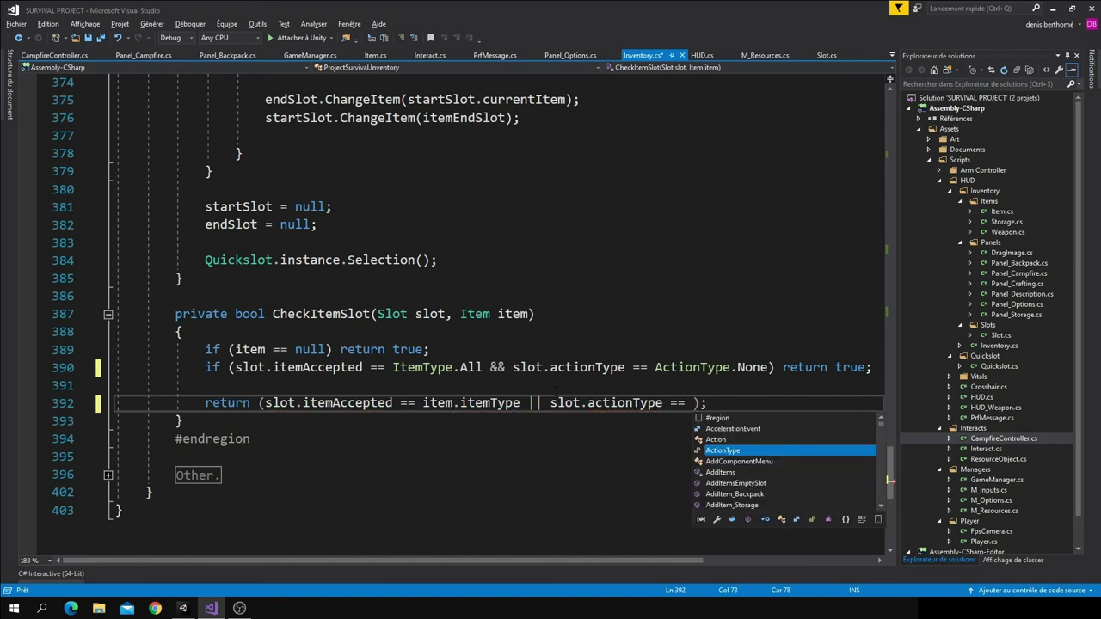
{"action": "type", "text": "ite"}
{"action": "key", "text": "Tab"}
{"action": "type", "text": "."}
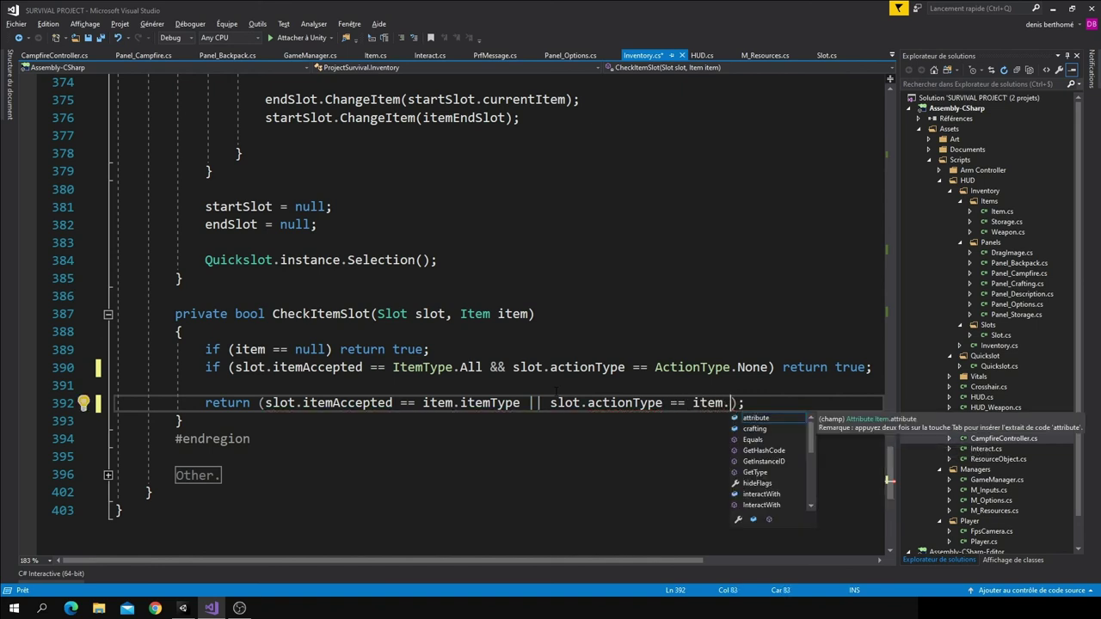
{"action": "type", "text": "Get"}
{"action": "key", "text": "BackSpace"}
{"action": "key", "text": "BackSpace"}
{"action": "key", "text": "BackSpace"}
{"action": "type", "text": "at.G"}
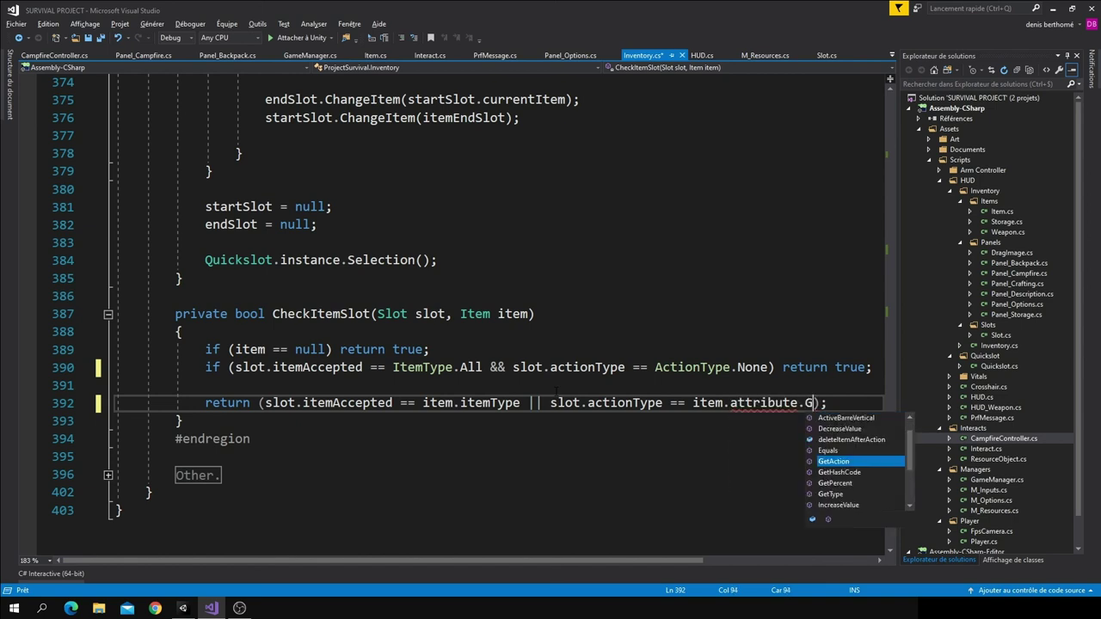
{"action": "type", "text": "("}
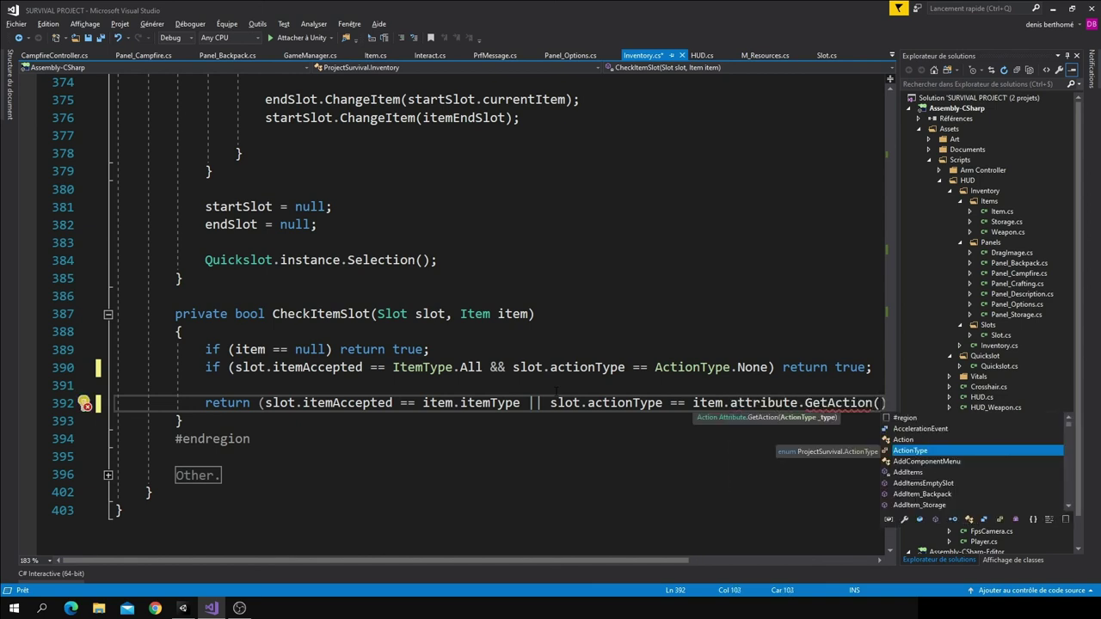
{"action": "type", "text": "slot.ac"}
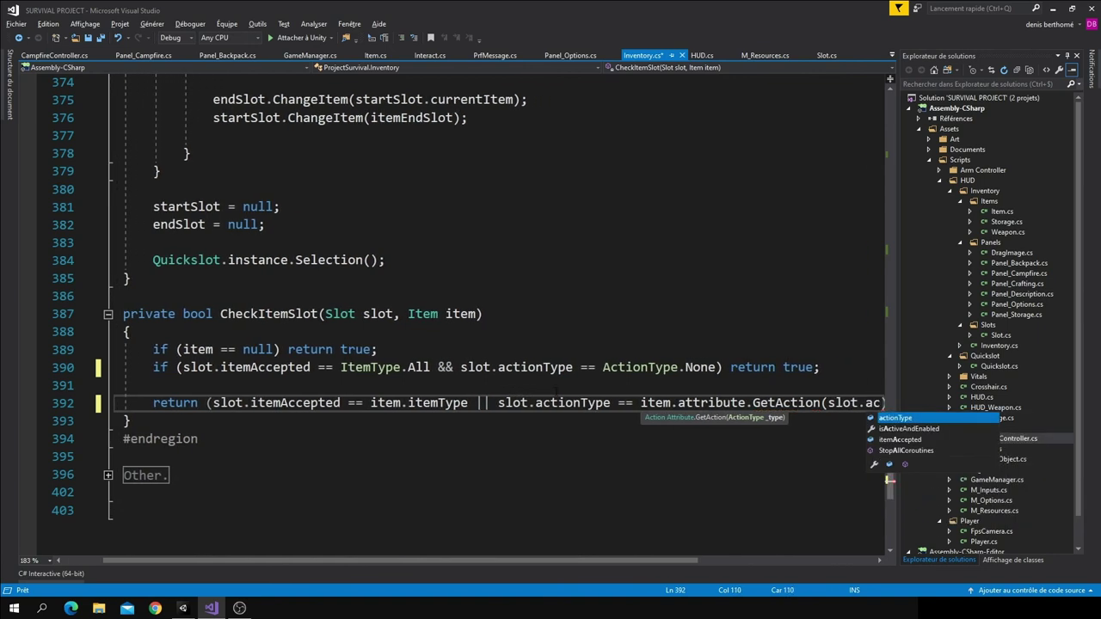
{"action": "key", "text": "Tab"}
{"action": "type", "text": ";"}
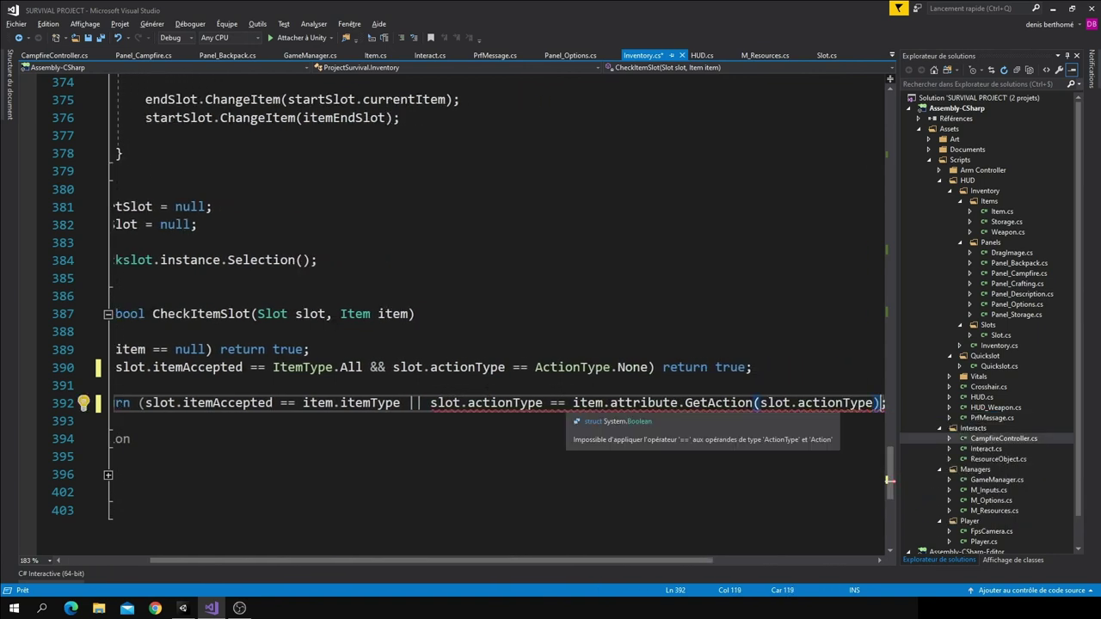
{"action": "left_click_drag", "start_coordinate": [571, 403], "coordinate": [454, 403]}
{"action": "key", "text": "BackSpace"}
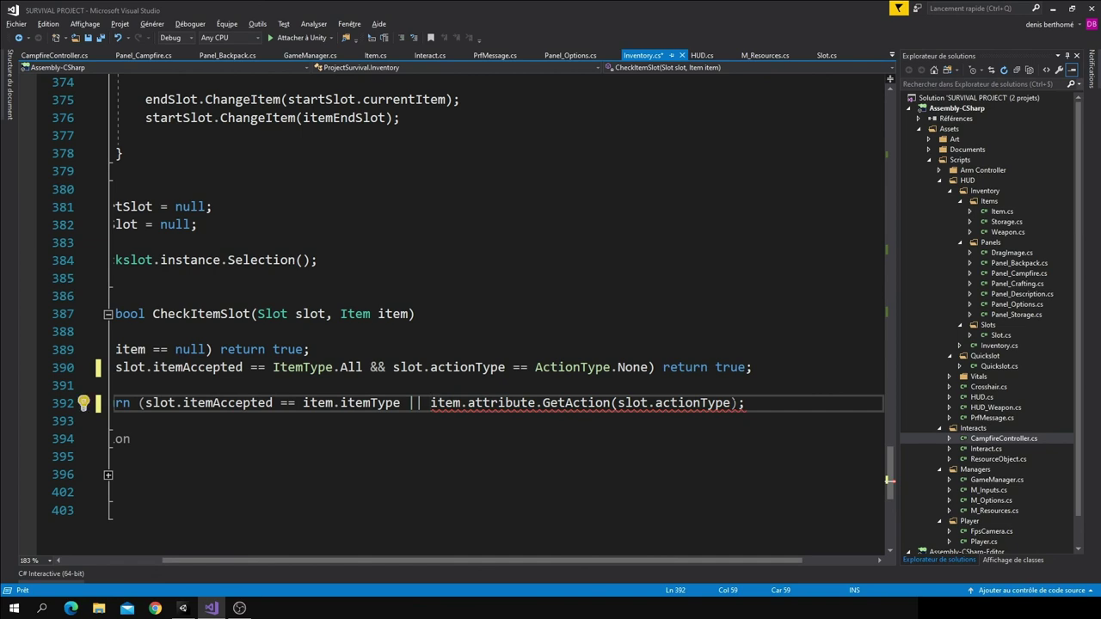
Finish the GetAction check with '!= null' and a closing parenthesis, and save Inventory.cs
{"action": "left_click", "coordinate": [738, 402]}
{"action": "type", "text": "!= null"}
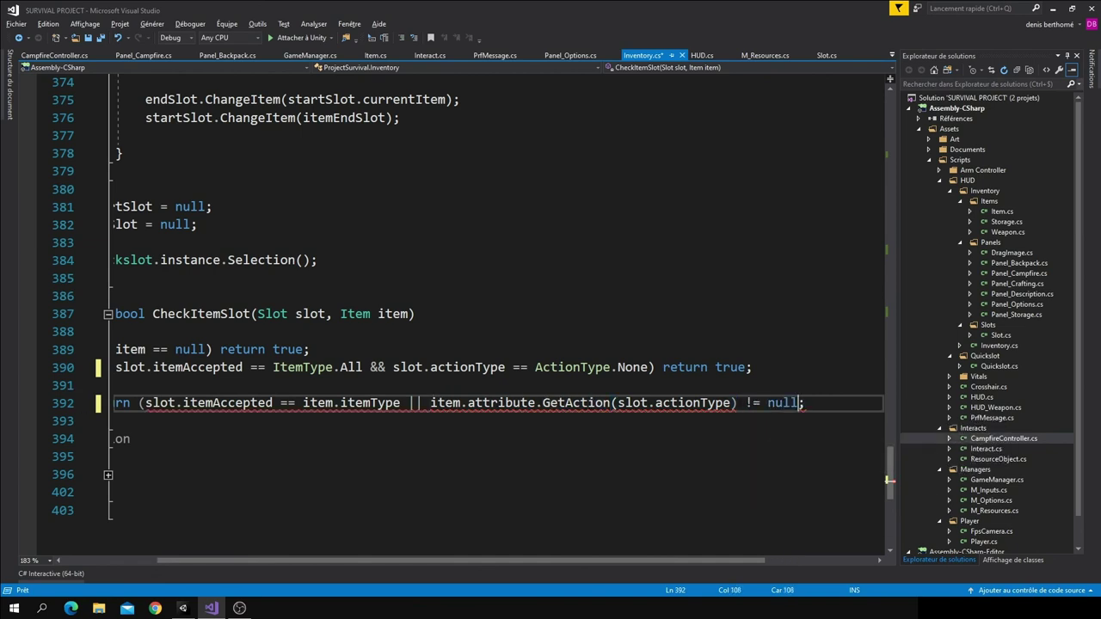
{"action": "left_click", "coordinate": [702, 388]}
{"action": "left_click", "coordinate": [798, 403]}
{"action": "type", "text": ")"}
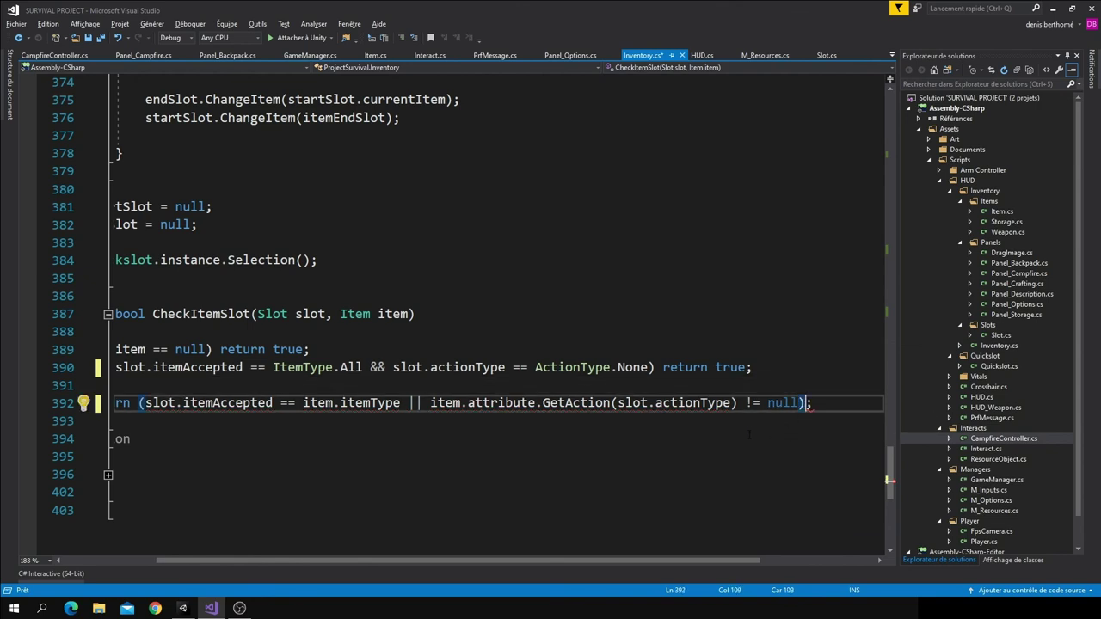
{"action": "left_click", "coordinate": [707, 389]}
{"action": "key", "text": "ctrl+s"}
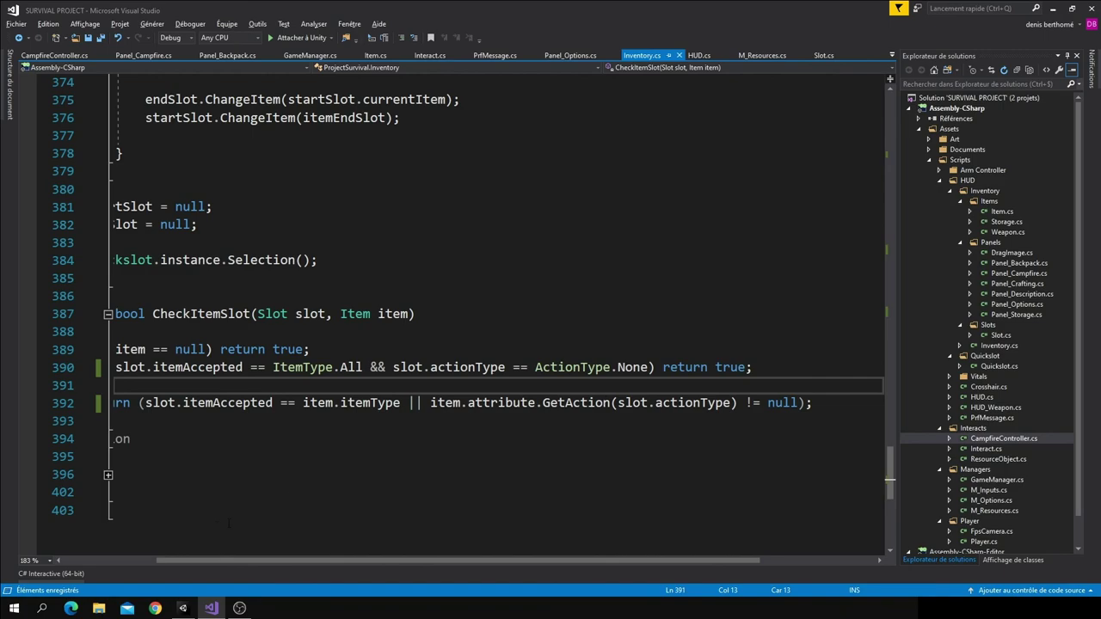
{"action": "left_click", "coordinate": [182, 608]}
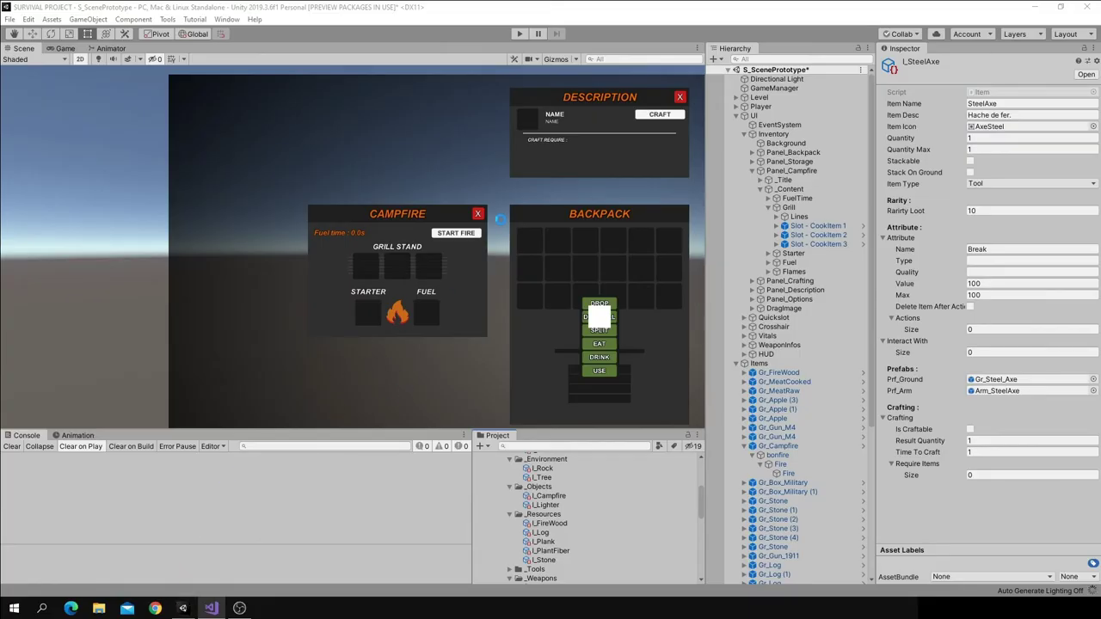
Start Play mode and pick up the water bottle, logs, stones, cooked meat and lighter
{"action": "key", "text": "ctrl+p"}
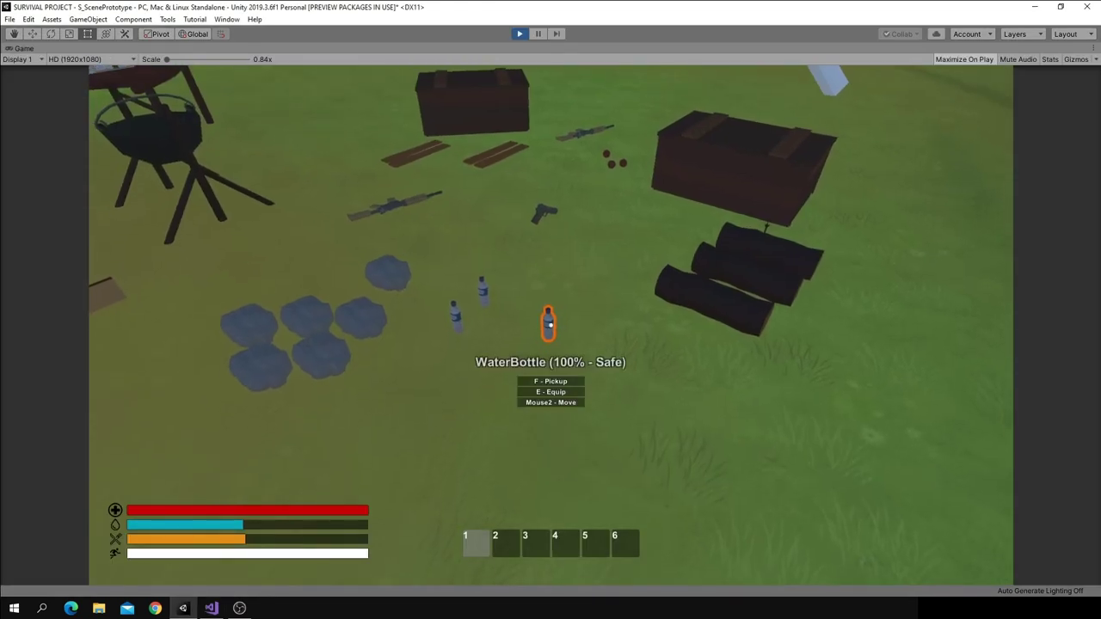
{"action": "key", "text": "e"}
{"action": "key", "text": "e"}
{"action": "key", "text": "e"}
{"action": "key", "text": "e"}
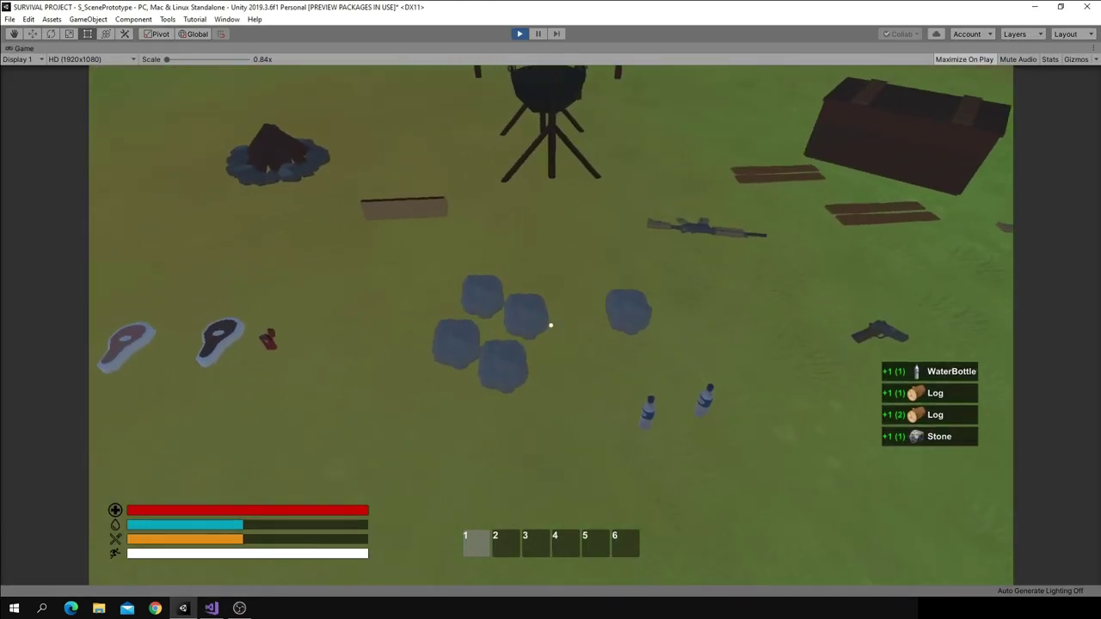
{"action": "key", "text": "e"}
{"action": "key", "text": "e"}
{"action": "key", "text": "e"}
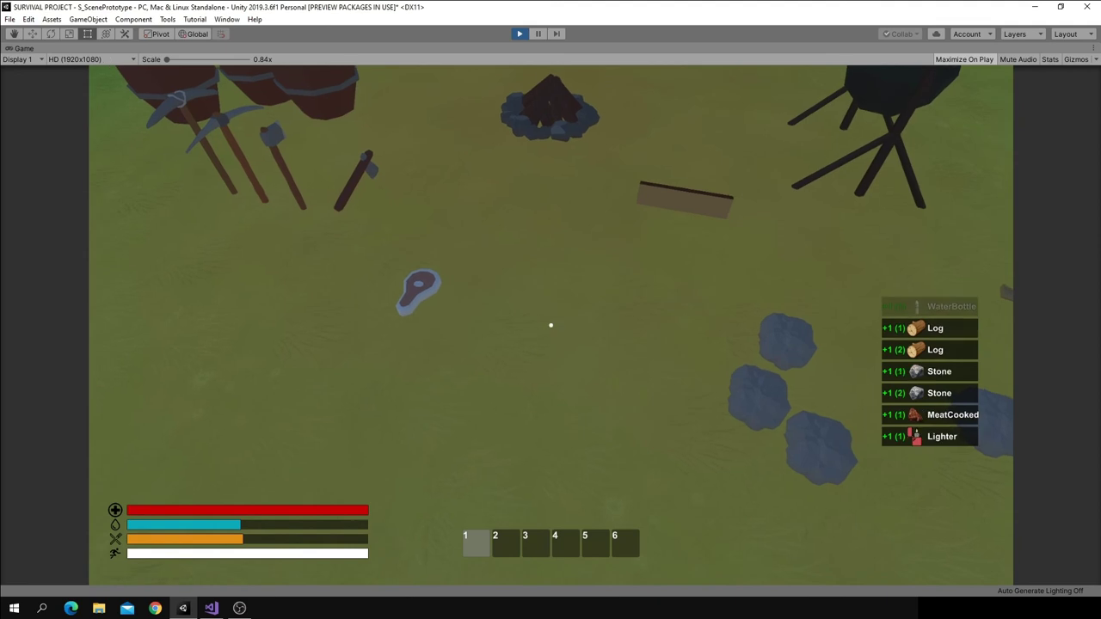
{"action": "key", "text": "e"}
{"action": "key", "text": "e"}
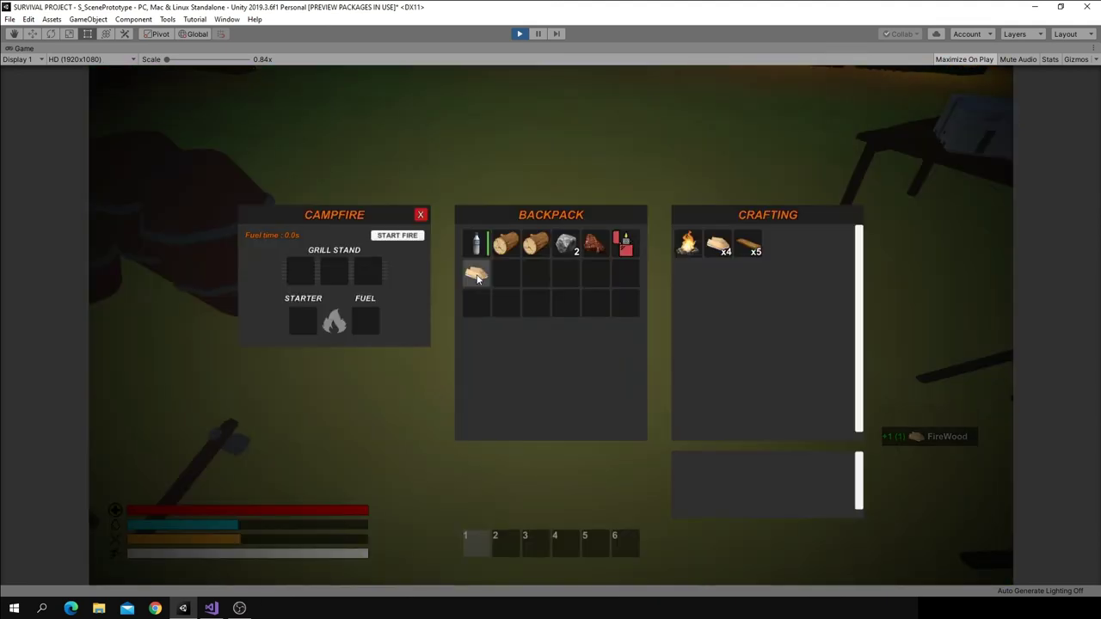
Stack the firewood and place the lighter in the campfire's Starter slot
{"action": "mouse_move", "coordinate": [511, 278]}
{"action": "left_mouse_down"}
{"action": "mouse_move", "coordinate": [476, 273]}
{"action": "mouse_move", "coordinate": [505, 273]}
{"action": "left_mouse_up"}
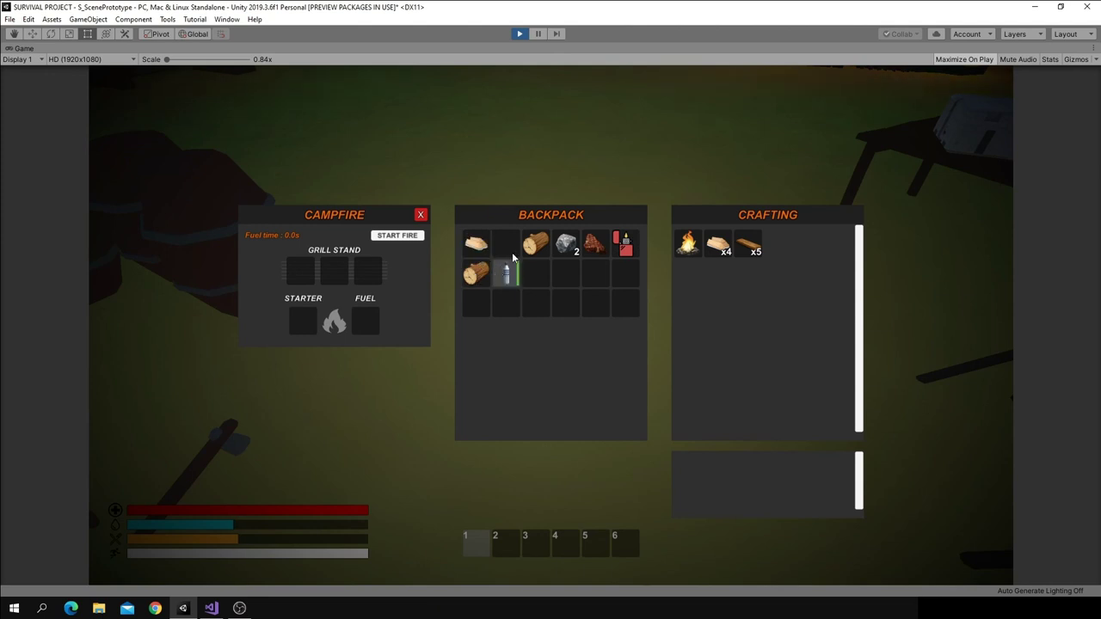
{"action": "mouse_move", "coordinate": [565, 244]}
{"action": "left_mouse_down"}
{"action": "mouse_move", "coordinate": [595, 244]}
{"action": "mouse_move", "coordinate": [327, 272]}
{"action": "left_mouse_up"}
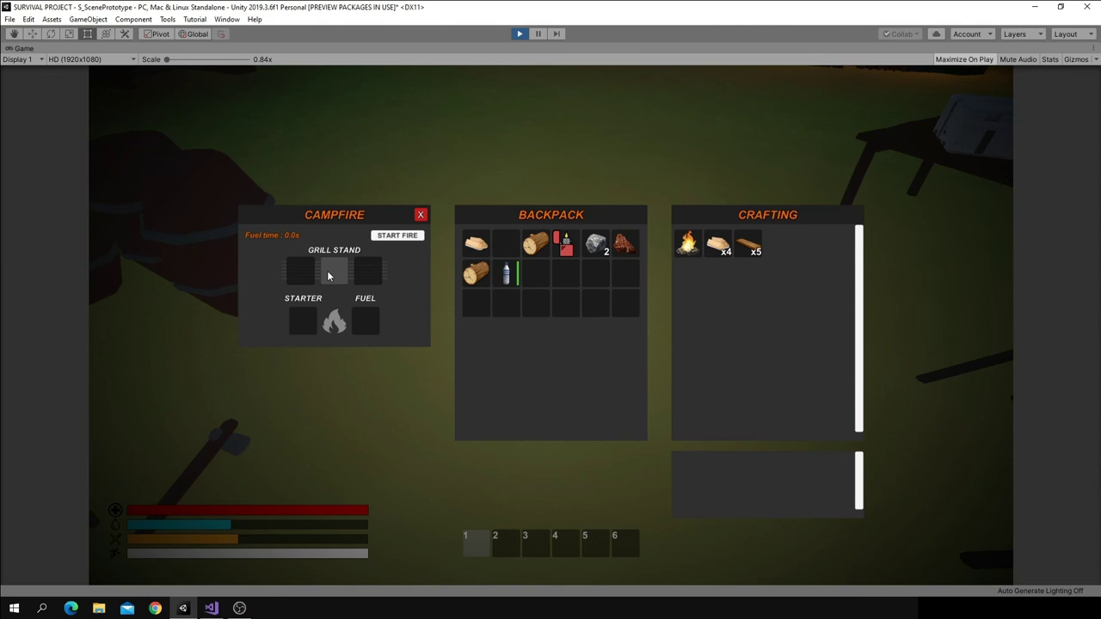
{"action": "left_click_drag", "start_coordinate": [565, 245], "coordinate": [365, 320]}
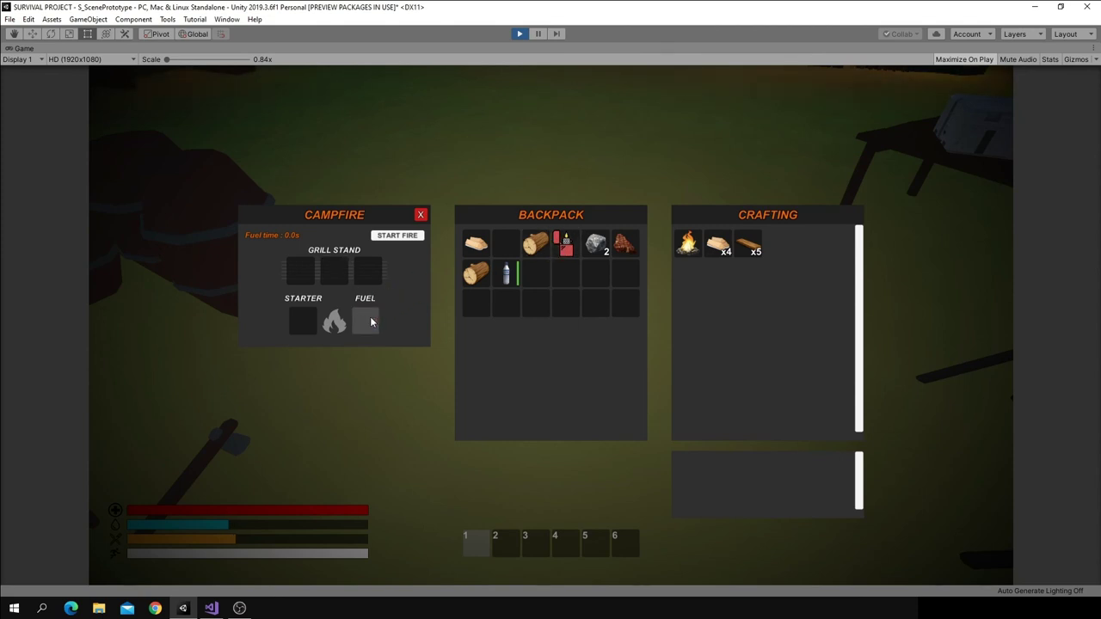
{"action": "left_click_drag", "start_coordinate": [559, 251], "coordinate": [303, 320]}
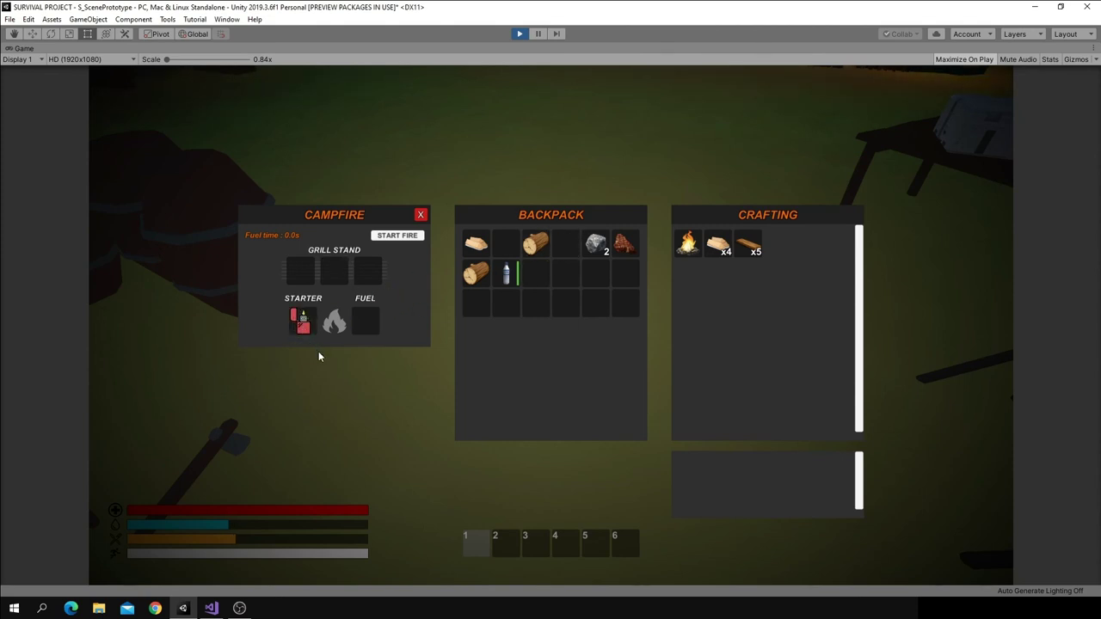
{"action": "mouse_move", "coordinate": [301, 322]}
{"action": "left_mouse_down"}
{"action": "mouse_move", "coordinate": [473, 275]}
{"action": "mouse_move", "coordinate": [303, 320]}
{"action": "left_mouse_up"}
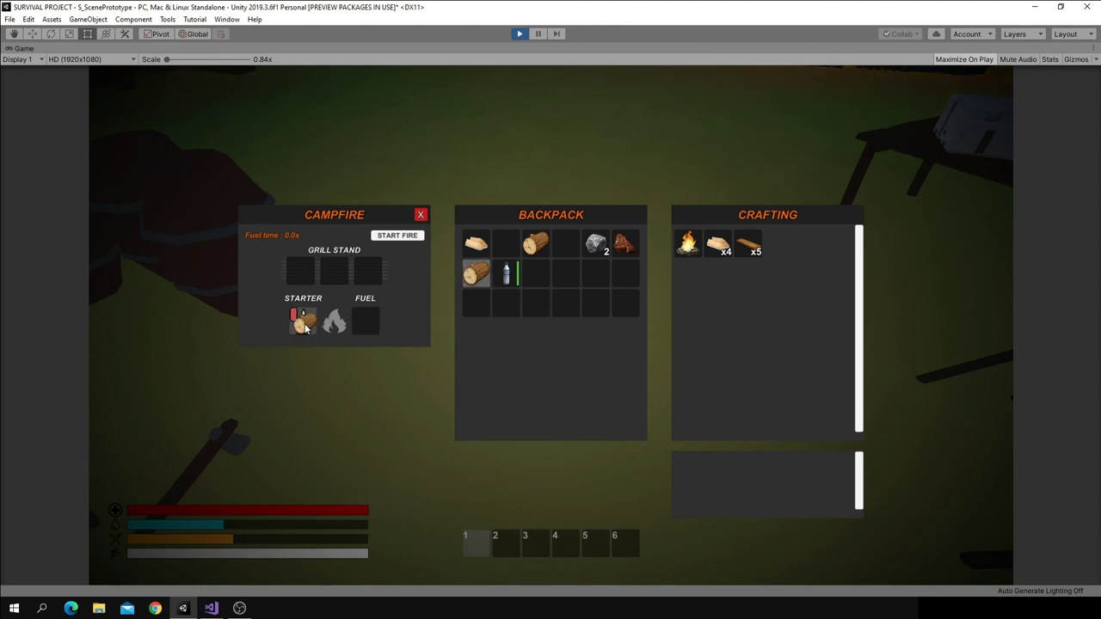
Confirm a log is refused by Grill Stand and Fuel, put firewood in Fuel, and test meat on the grill
{"action": "left_click_drag", "start_coordinate": [477, 273], "coordinate": [365, 272]}
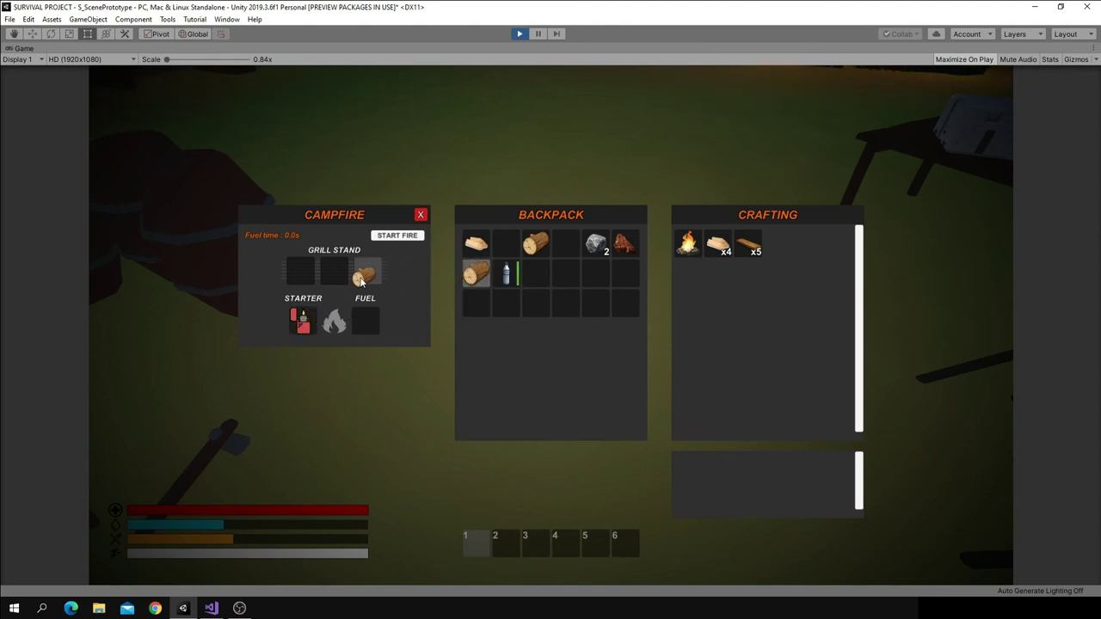
{"action": "left_click_drag", "start_coordinate": [475, 273], "coordinate": [368, 324]}
{"action": "left_click_drag", "start_coordinate": [475, 274], "coordinate": [335, 272]}
{"action": "left_click_drag", "start_coordinate": [475, 244], "coordinate": [368, 324]}
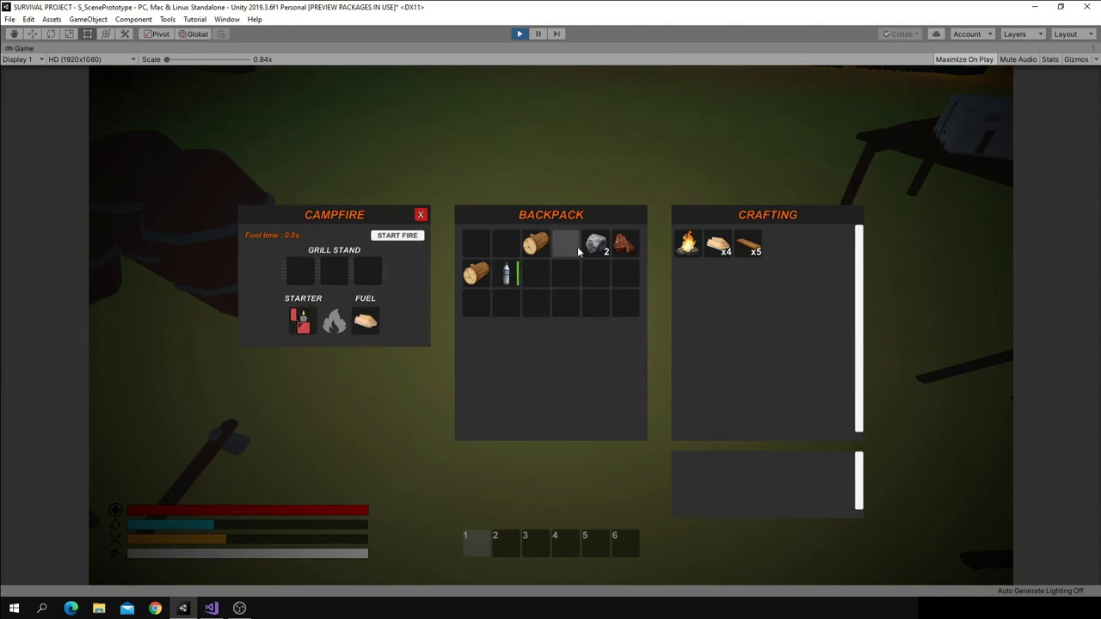
{"action": "left_click_drag", "start_coordinate": [626, 245], "coordinate": [361, 301]}
{"action": "mouse_move", "coordinate": [626, 245]}
{"action": "left_mouse_down"}
{"action": "mouse_move", "coordinate": [301, 271]}
{"action": "mouse_move", "coordinate": [455, 293]}
{"action": "mouse_move", "coordinate": [485, 275]}
{"action": "left_mouse_up"}
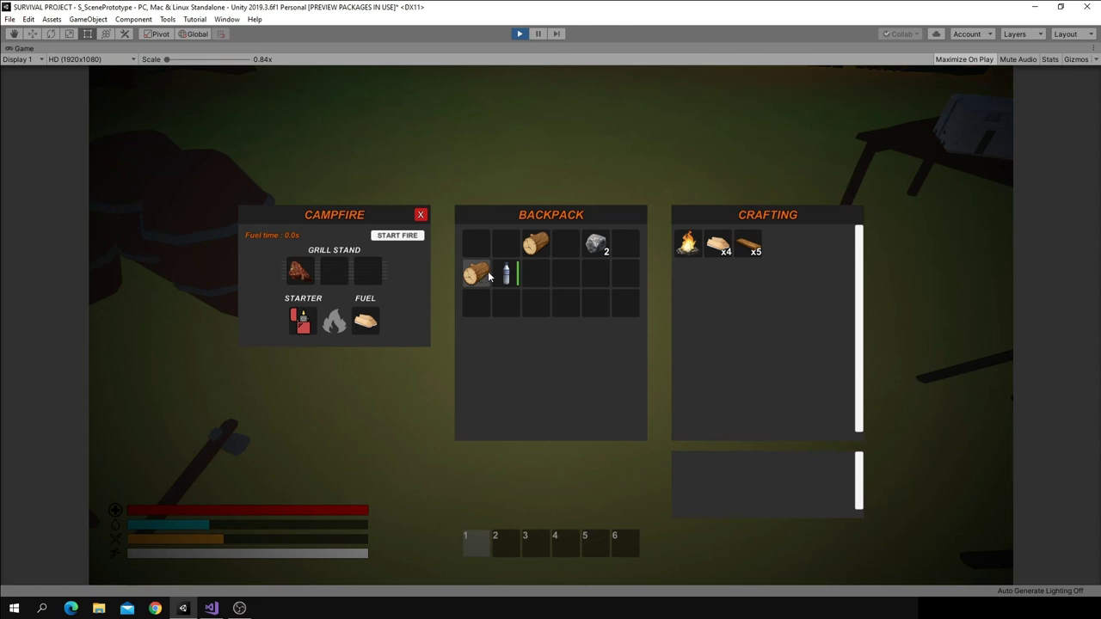
{"action": "mouse_move", "coordinate": [300, 271]}
{"action": "left_mouse_down"}
{"action": "mouse_move", "coordinate": [505, 246]}
{"action": "mouse_move", "coordinate": [595, 273]}
{"action": "mouse_move", "coordinate": [299, 272]}
{"action": "left_mouse_up"}
Put the meat on the grill stand, craft firewood, and stack 9 firewood in the Fuel slot
{"action": "left_click", "coordinate": [718, 244]}
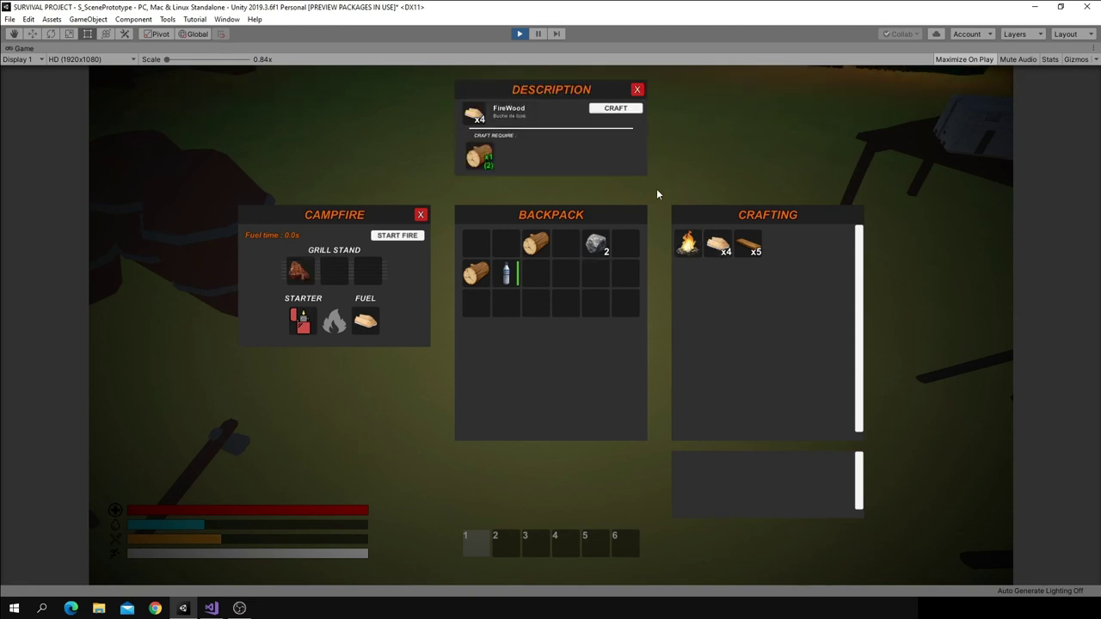
{"action": "double_click", "coordinate": [607, 112]}
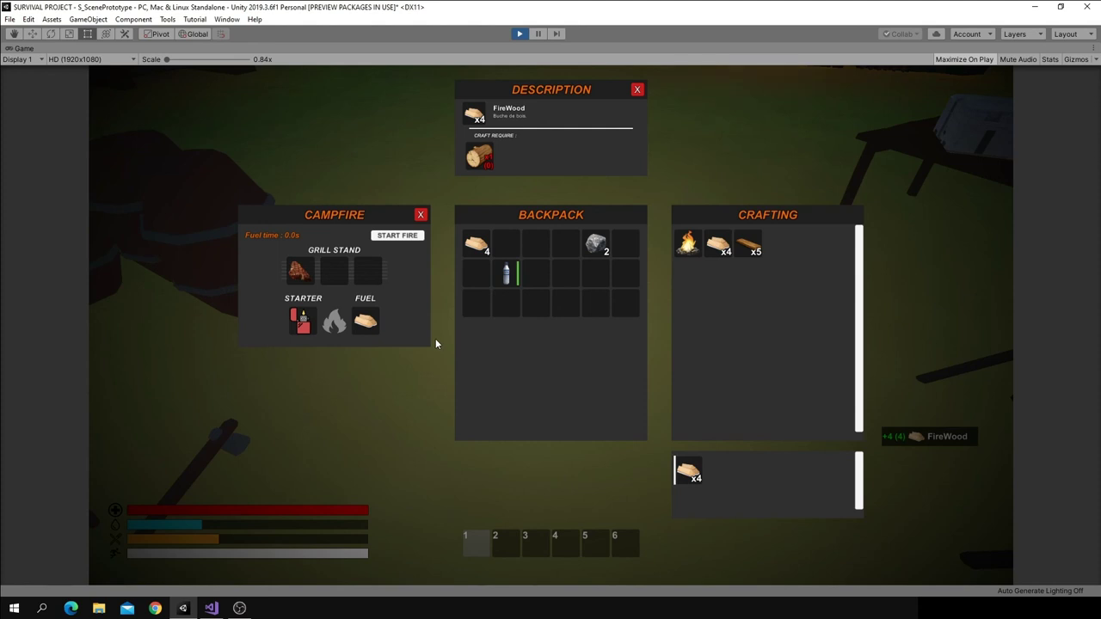
{"action": "left_click_drag", "start_coordinate": [461, 255], "coordinate": [366, 322]}
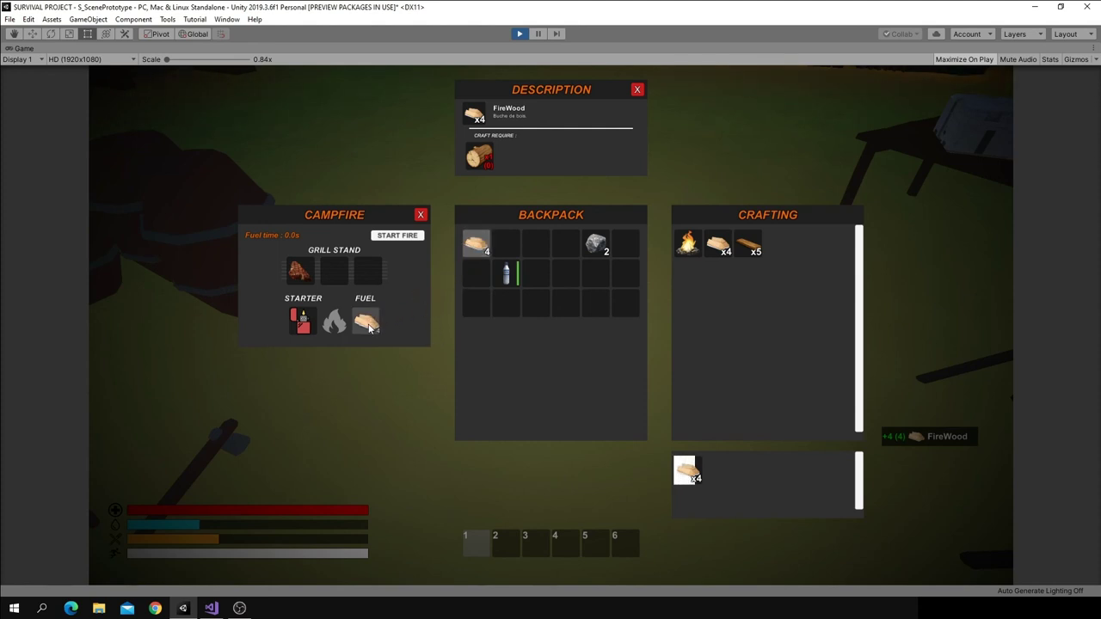
{"action": "left_click_drag", "start_coordinate": [475, 245], "coordinate": [387, 321]}
{"action": "left_click", "coordinate": [387, 321]}
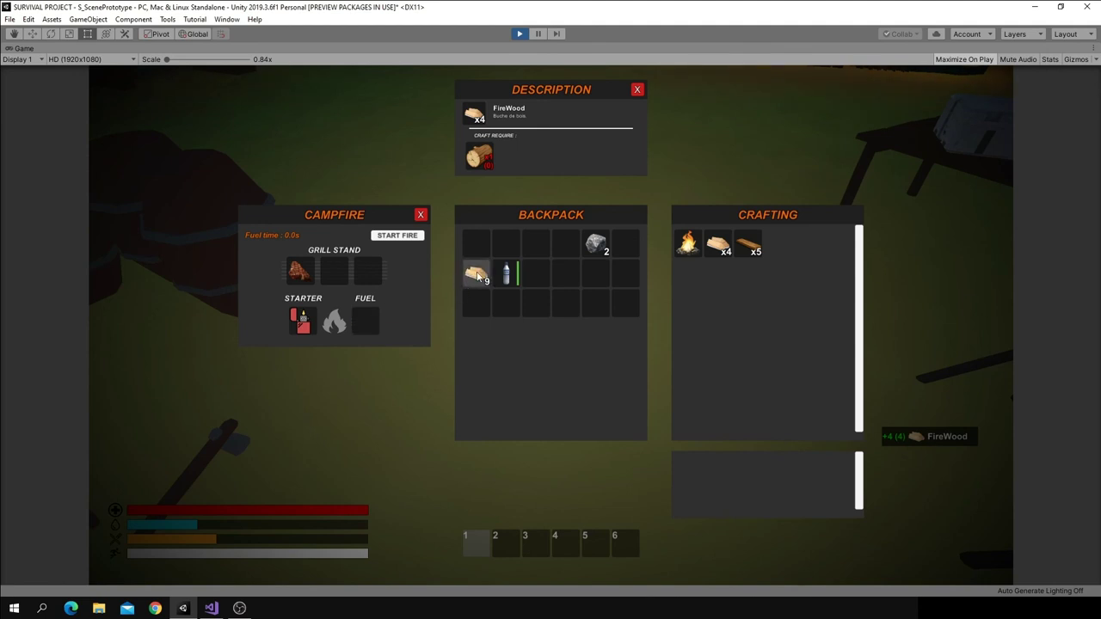
{"action": "left_click_drag", "start_coordinate": [370, 323], "coordinate": [372, 323]}
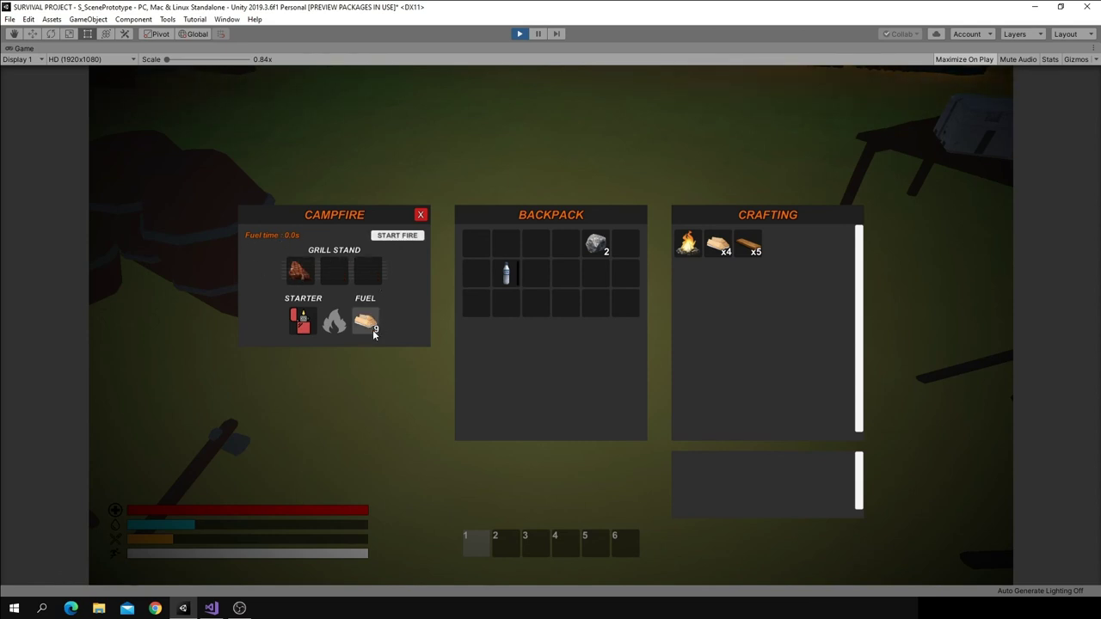
Check the FireWood description, shift the meat to another grill slot, and stop Play mode
{"action": "left_click", "coordinate": [365, 323]}
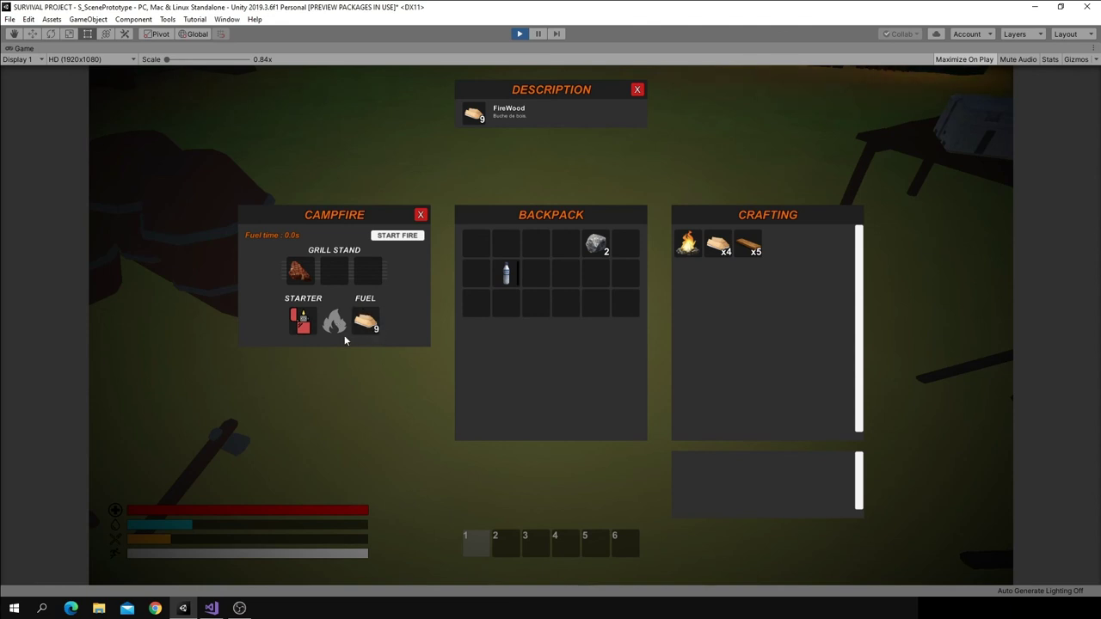
{"action": "left_click_drag", "start_coordinate": [298, 271], "coordinate": [367, 271]}
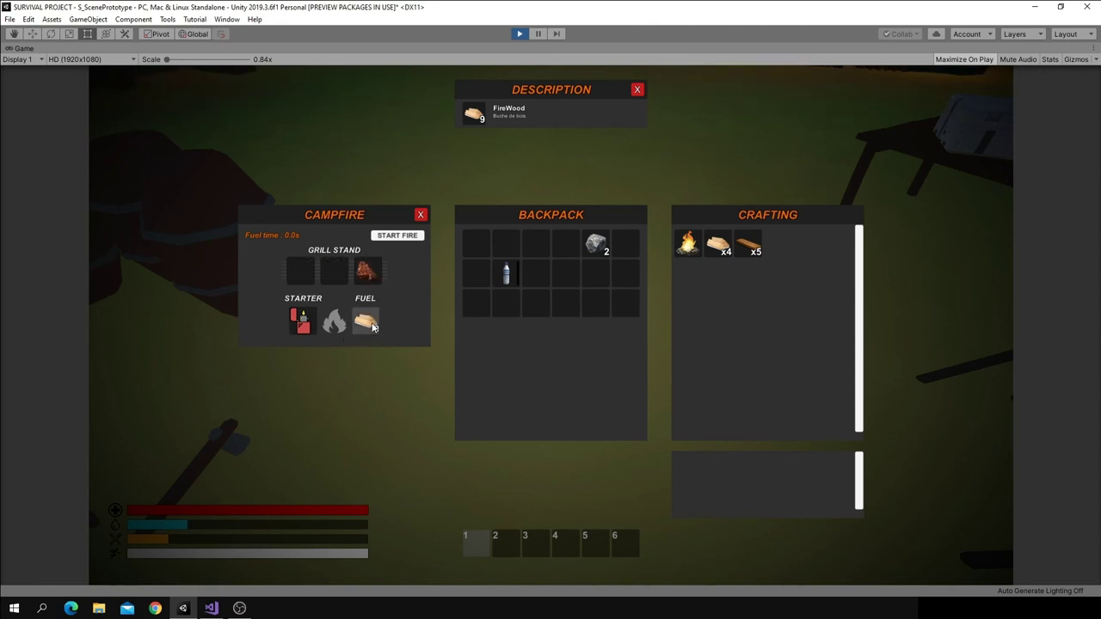
{"action": "key", "text": "ctrl+p"}
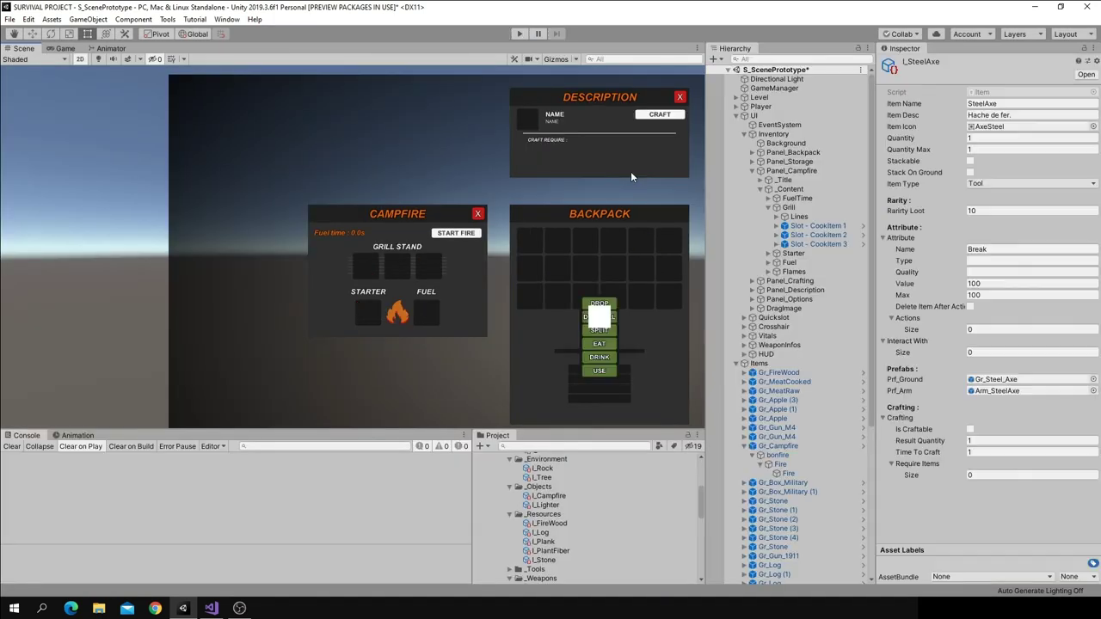